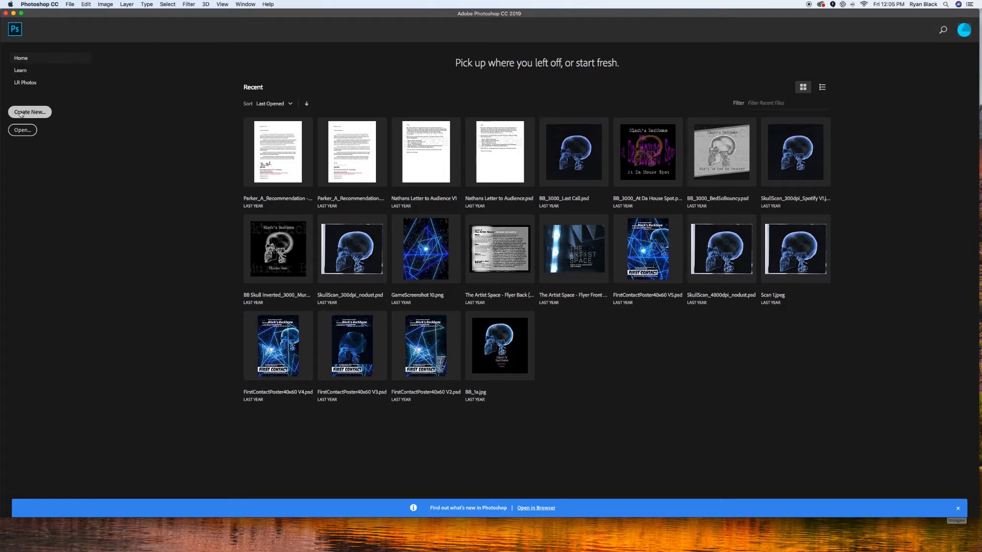
# - Choose Create New on the Home screen to bring up the 8.5 × 11 in, 300 ppi New Document settings
pyautogui.click(21, 113)
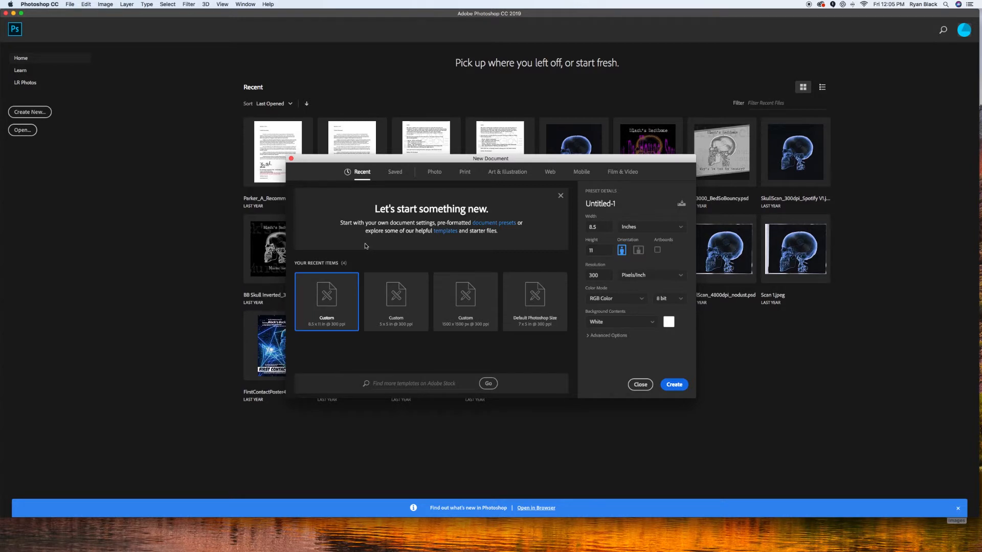
# - Name the document with a '_TechEx1_Collage' suffix, set it to 12 × 10 in with White background, and create it
pyautogui.doubleClick(586, 204)
pyautogui.press('BackSpace')
pyautogui.write('Contagi')
pyautogui.write('aNae_TechEx')
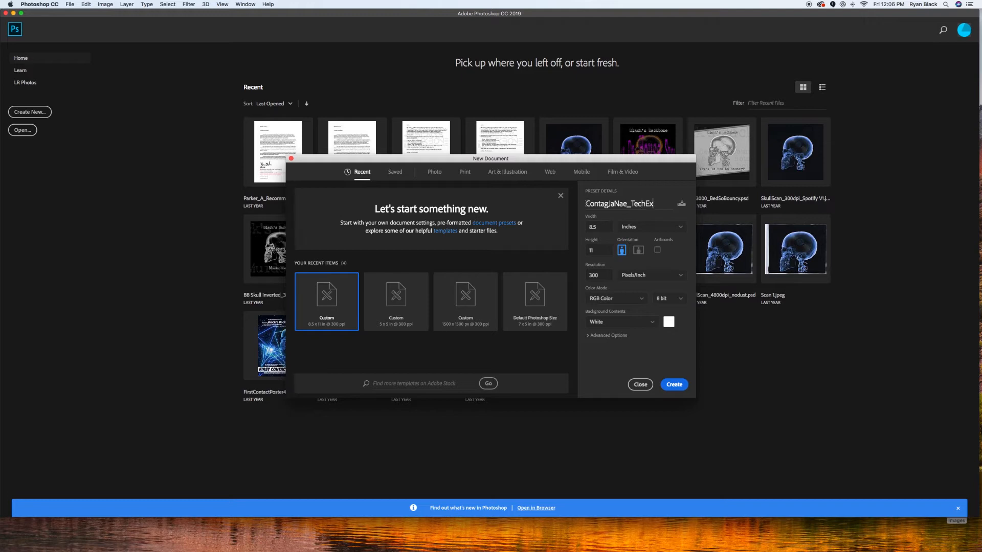
pyautogui.write('1_Collage')
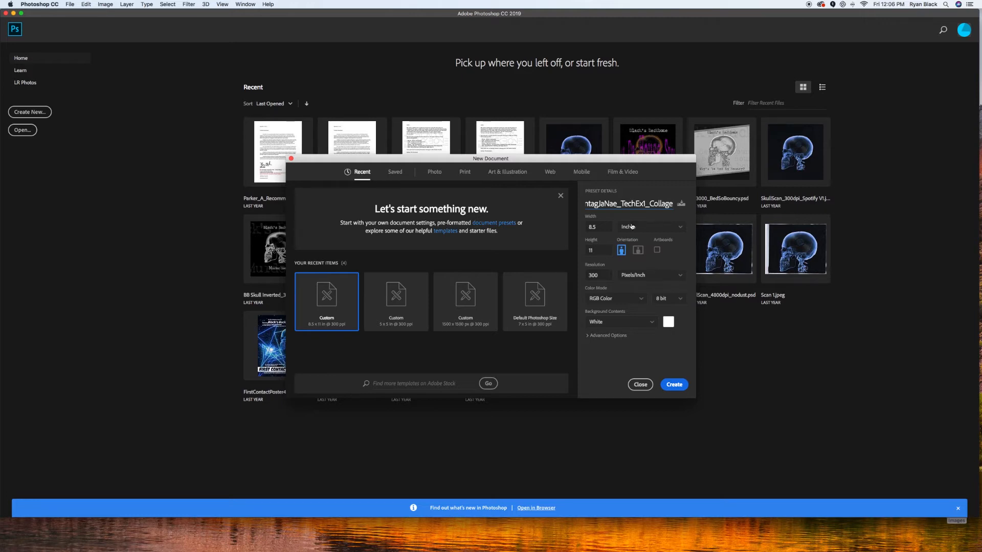
pyautogui.click(608, 226)
pyautogui.write('12')
pyautogui.click(590, 250)
pyautogui.write('10')
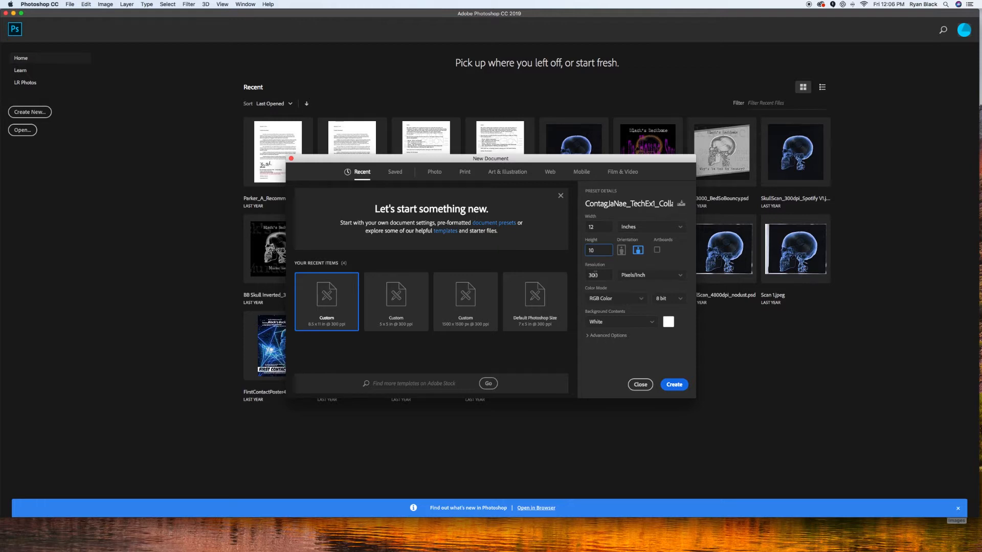
pyautogui.click(602, 324)
pyautogui.click(601, 324)
pyautogui.click(683, 387)
# - Confirm Create to produce the blank white 12 × 10 in, 300 ppi collage canvas
pyautogui.click(676, 385)
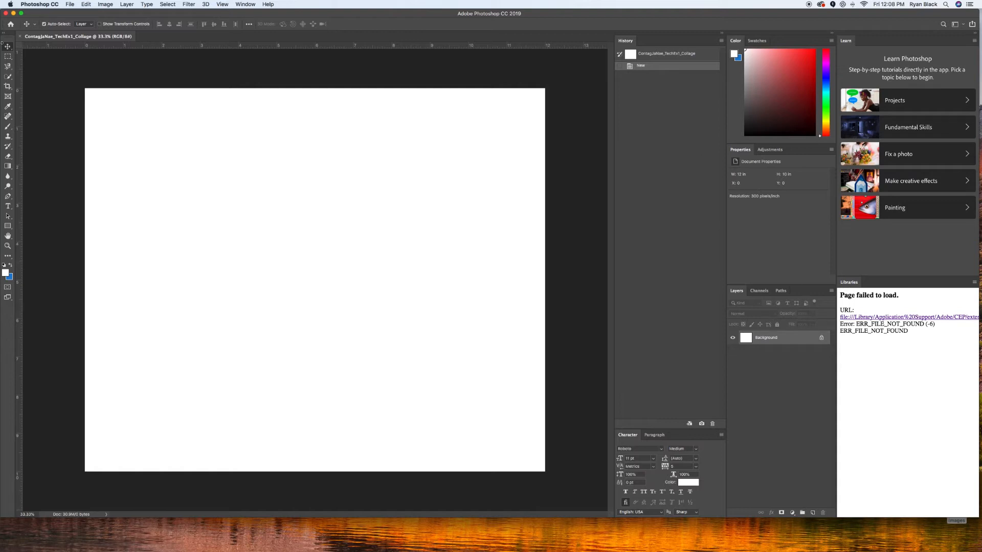
# - Select img1 through img6 in Finder and drag them onto Photoshop to open all six
pyautogui.click(13, 13)
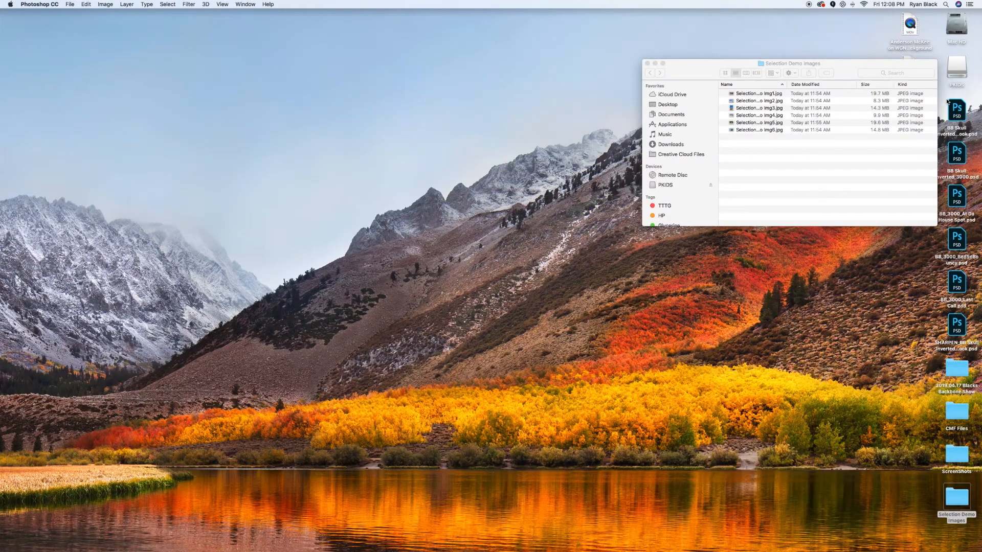
pyautogui.click(750, 65)
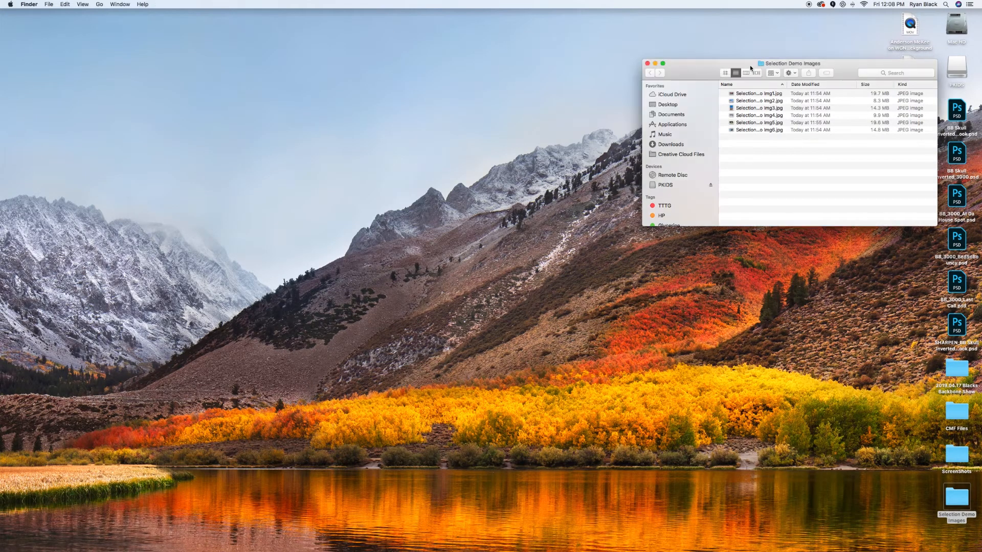
pyautogui.click(745, 93)
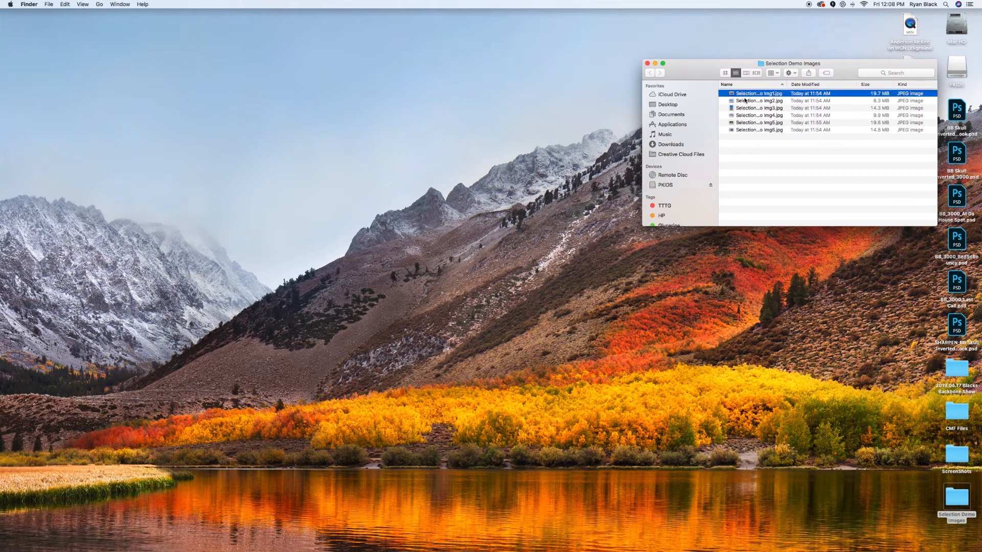
pyautogui.keyDown('shift'); pyautogui.click(750, 130); pyautogui.keyUp('shift')
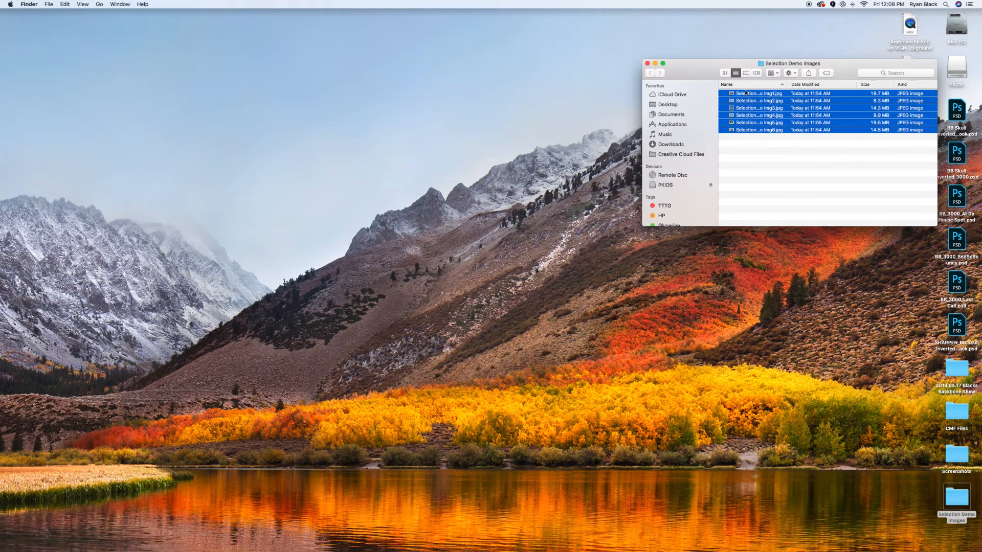
pyautogui.moveTo(746, 98); pyautogui.dragTo(540, 545)
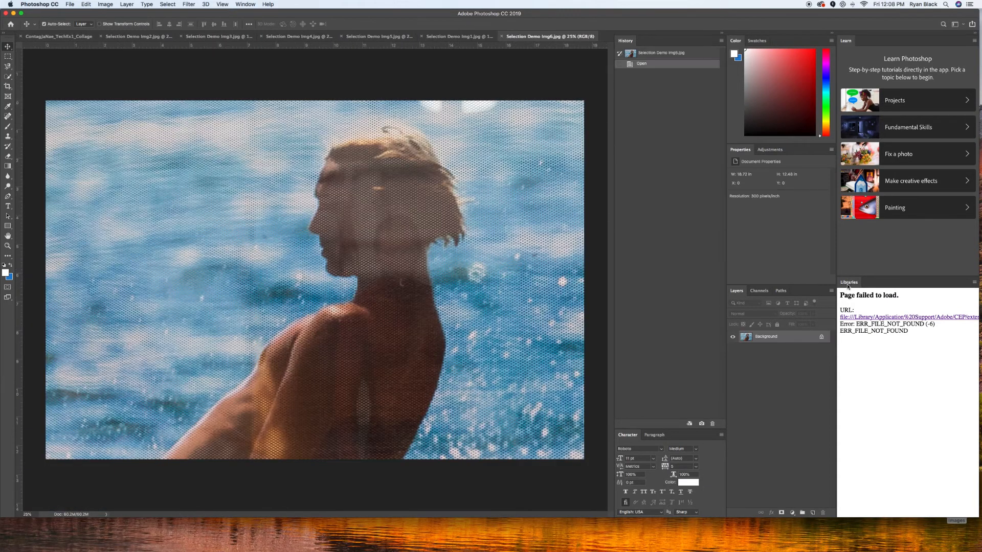
# - Detach the Libraries panel showing the page-load error and close it
pyautogui.moveTo(852, 282); pyautogui.dragTo(852, 294)
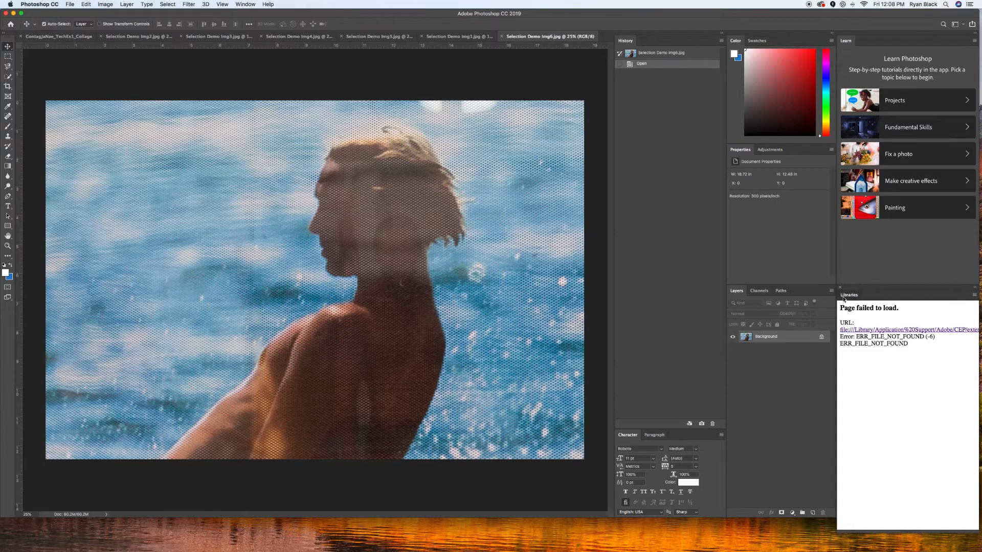
pyautogui.moveTo(841, 297); pyautogui.dragTo(844, 306)
pyautogui.click(839, 296)
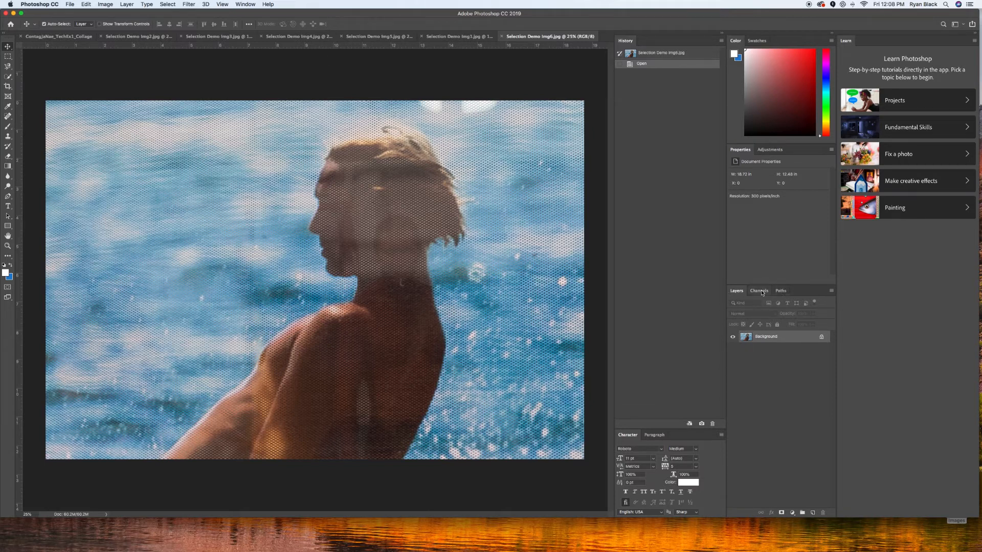
# - Confirm the Essentials workspace, enable Move tool Auto-Select, and maximize the window to full screen
pyautogui.click(244, 5)
pyautogui.click(243, 6)
pyautogui.click(244, 5)
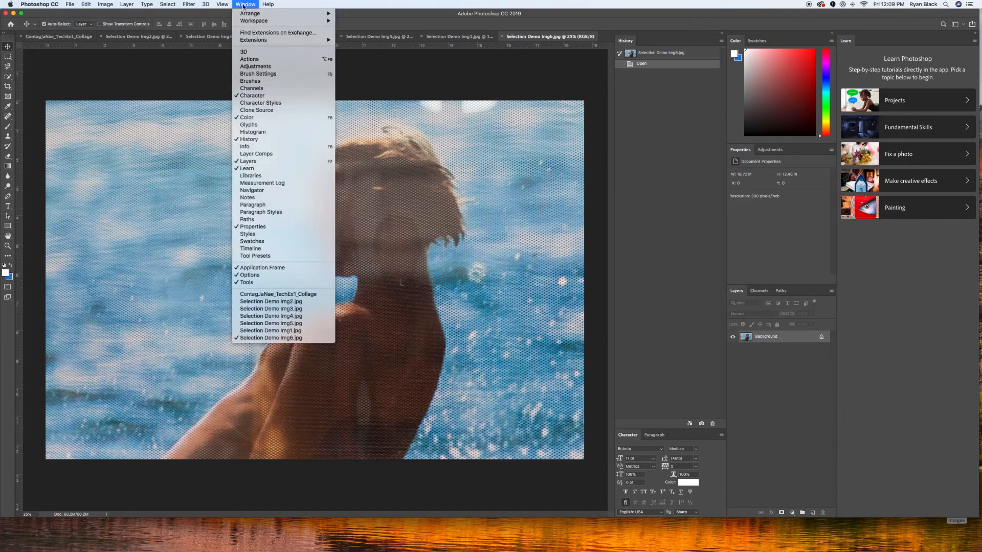
pyautogui.moveTo(242, 21)
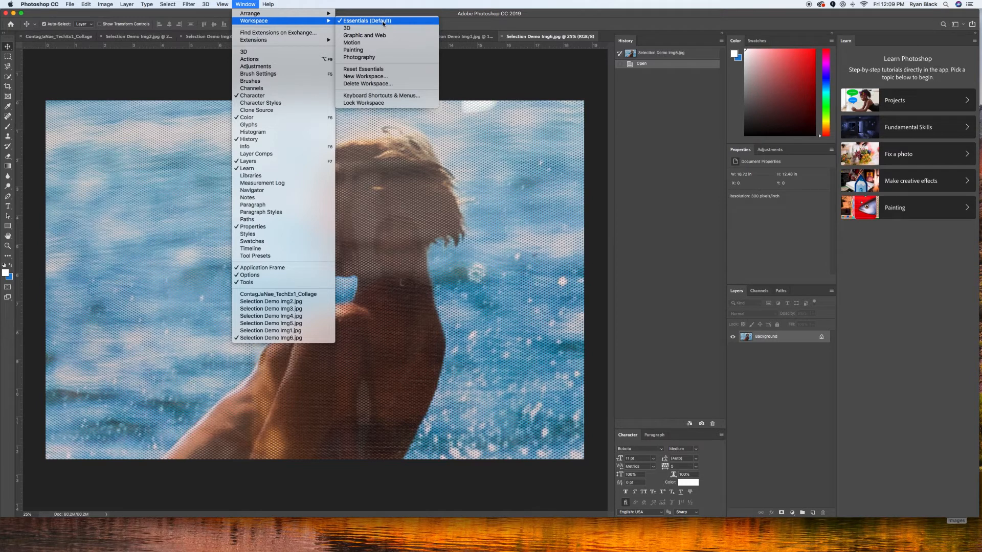
pyautogui.click(246, 4)
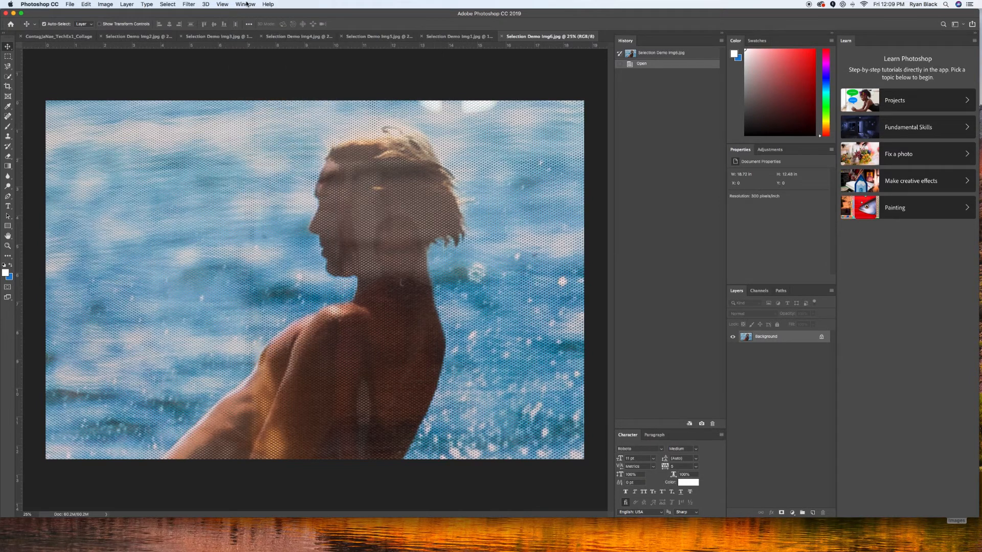
pyautogui.click(44, 24)
pyautogui.click(21, 13)
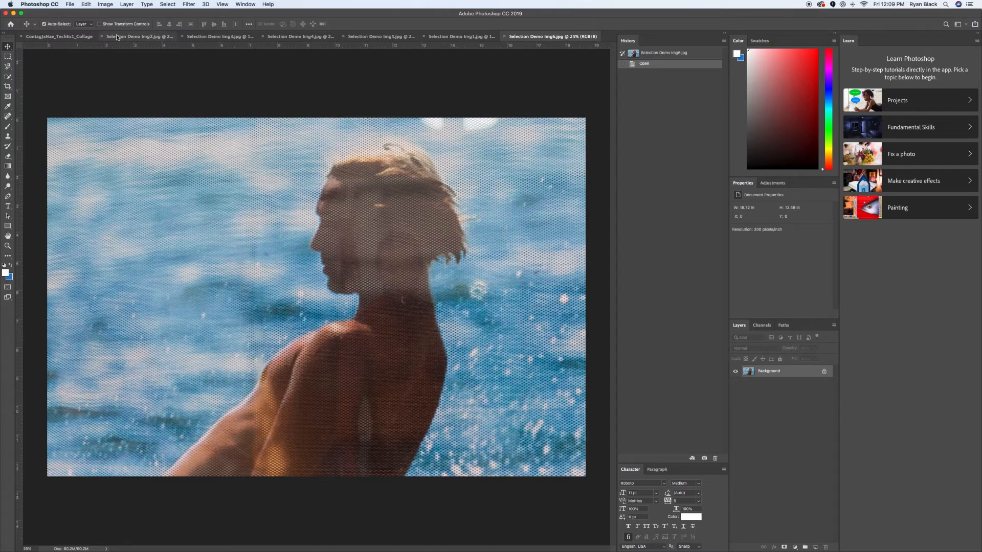
# - Step through the collage and Img2 tabs to reach the Img3 city skyline photo
pyautogui.click(60, 37)
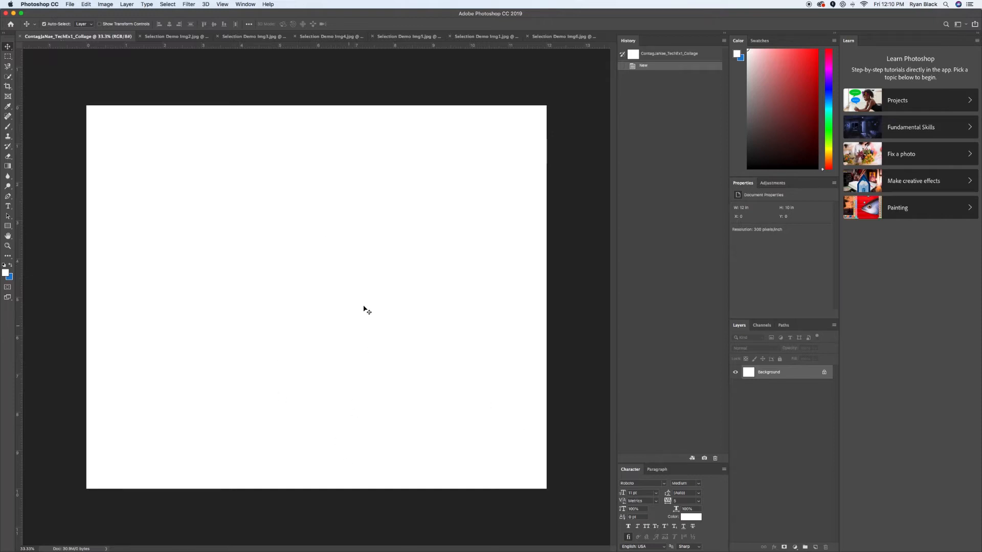
pyautogui.click(183, 37)
pyautogui.click(235, 37)
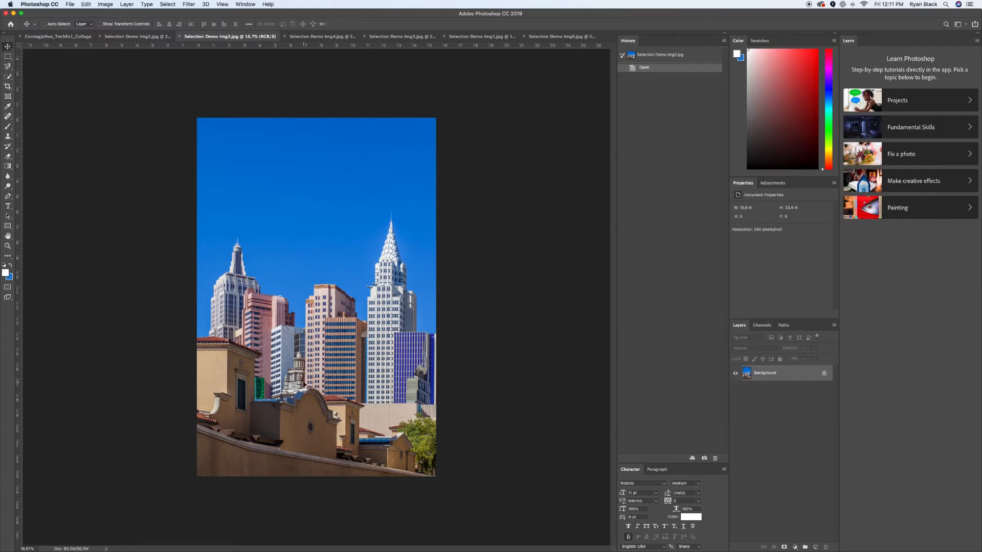
# - Zoom the Img3 skyline photo to 50% and scroll to frame the buildings
pyautogui.press('super+plus')
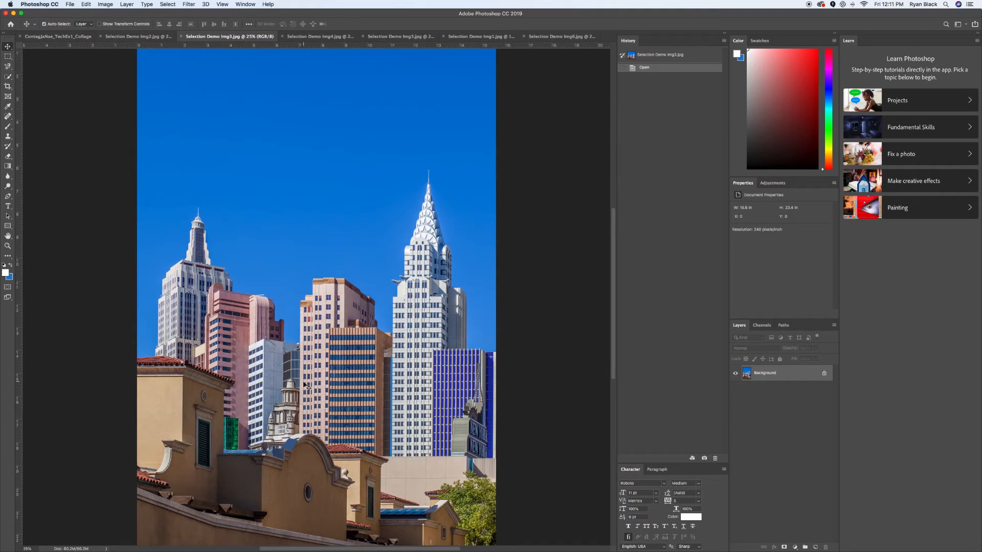
pyautogui.scroll(-3, 305, 386)
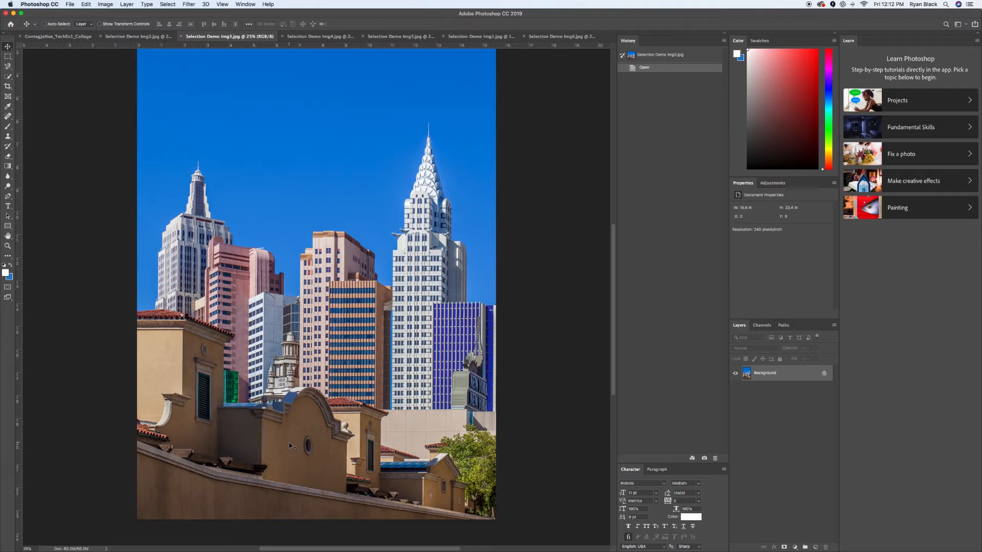
pyautogui.press('super+equal')
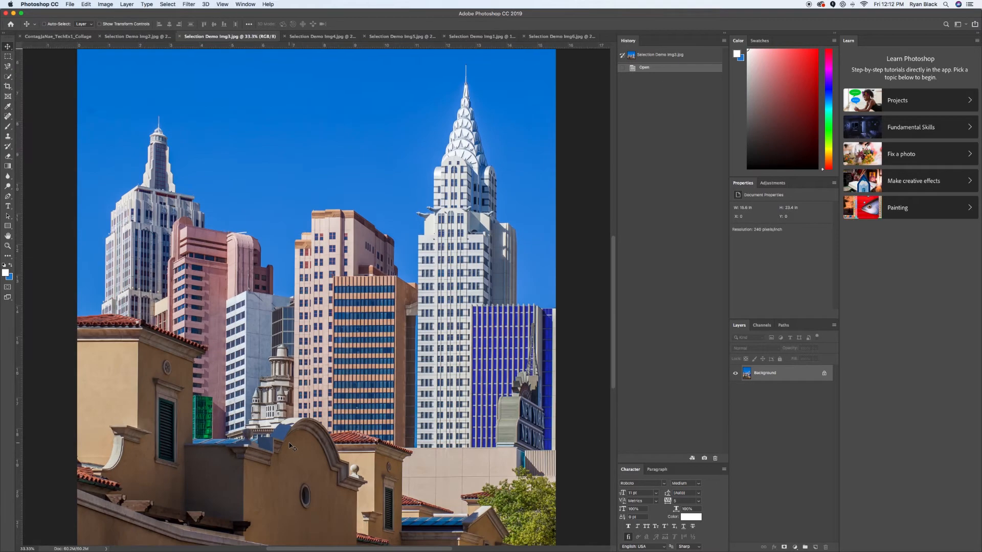
pyautogui.press('super+equal')
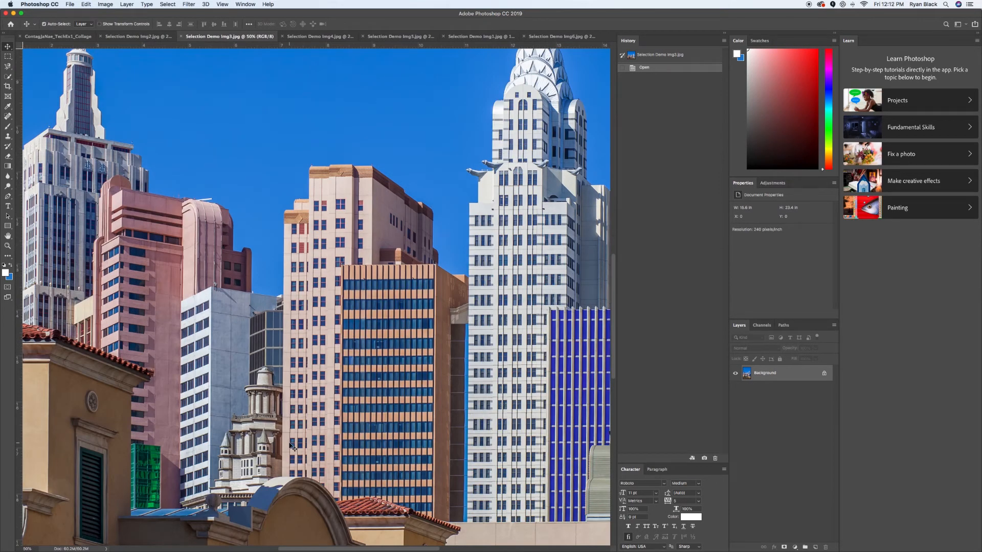
pyautogui.hscroll(5, 414, 318)
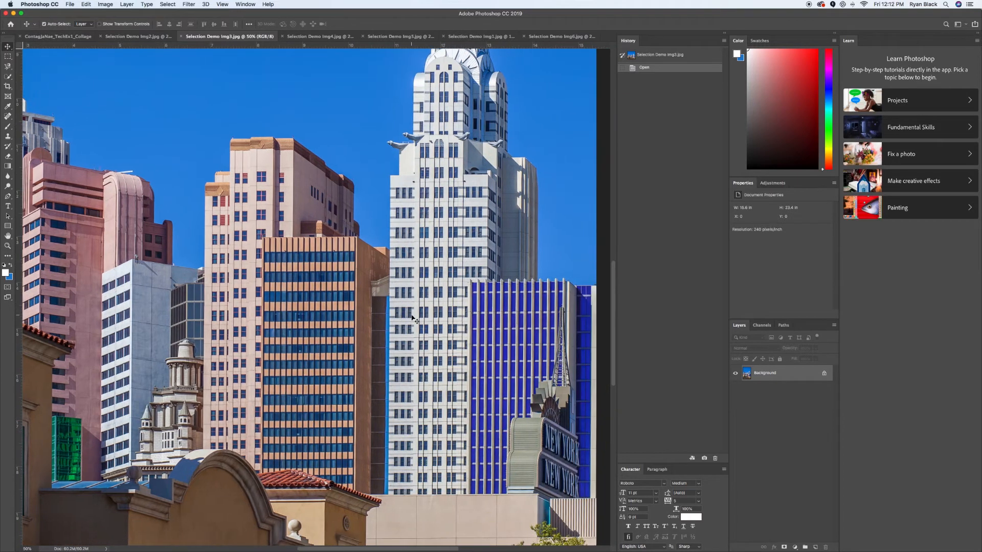
pyautogui.scroll(-3, 414, 320)
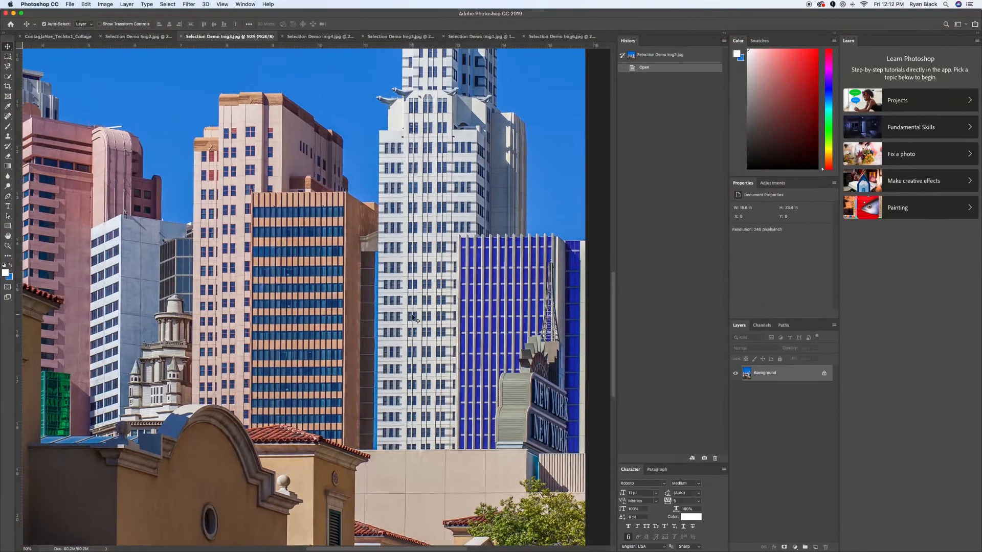
pyautogui.scroll(2, 414, 318)
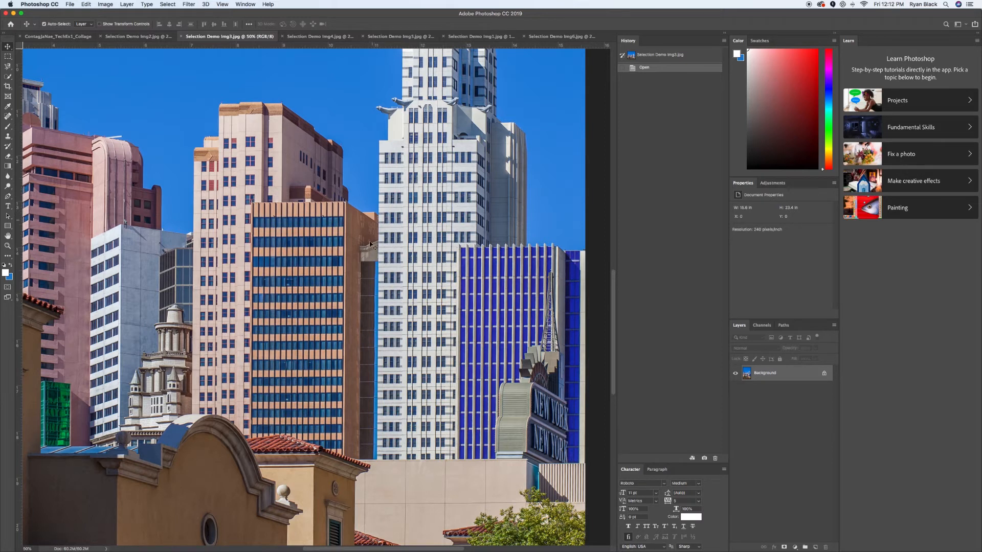
pyautogui.hscroll(1, 288, 386)
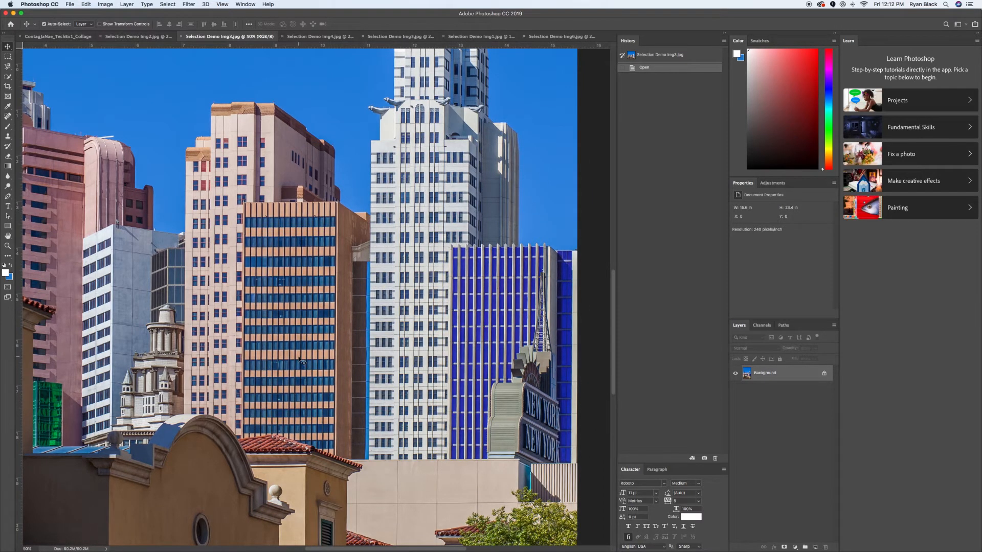
pyautogui.scroll(-3, 304, 276)
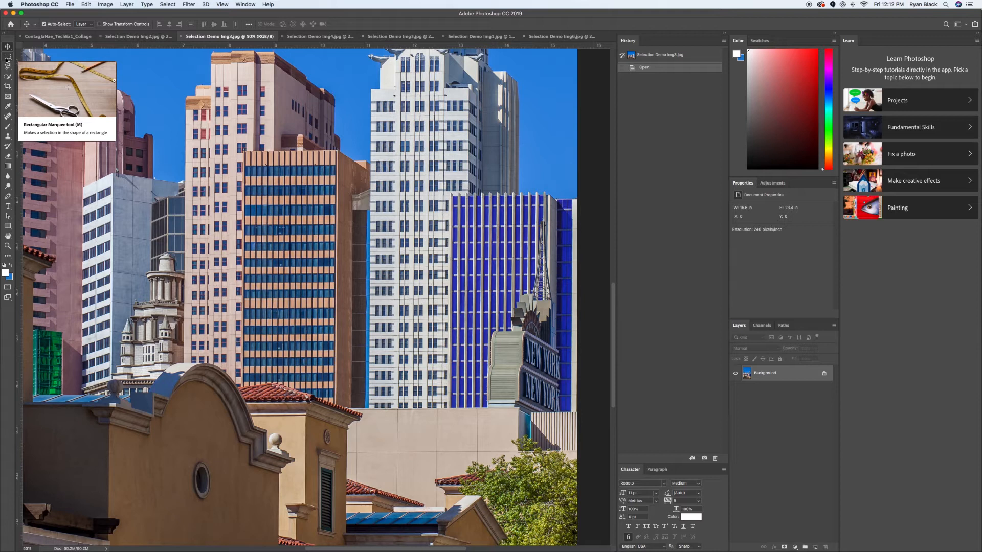
# - Draw a rectangular marquee around the orange-and-blue striped building in the Img3 photo
pyautogui.click(7, 57)
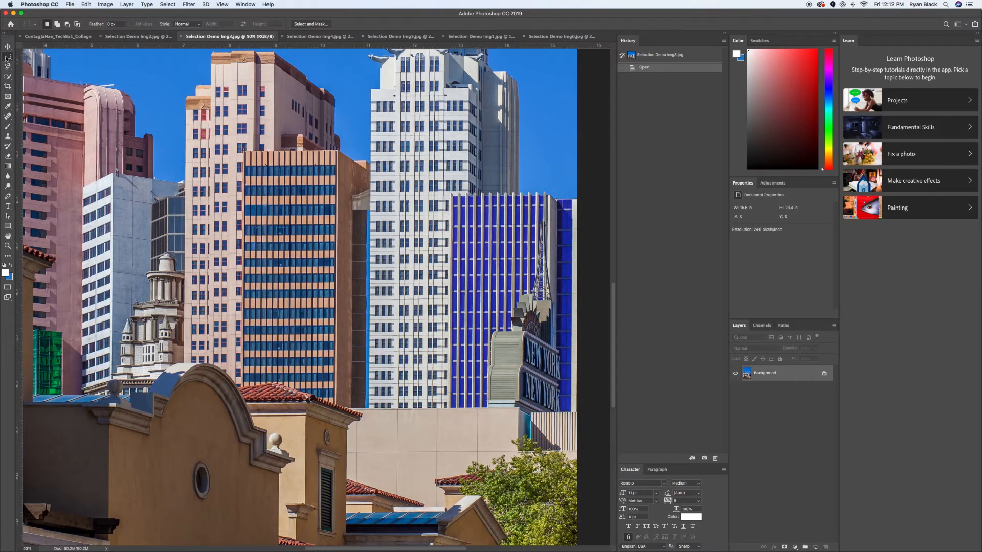
pyautogui.click(7, 56)
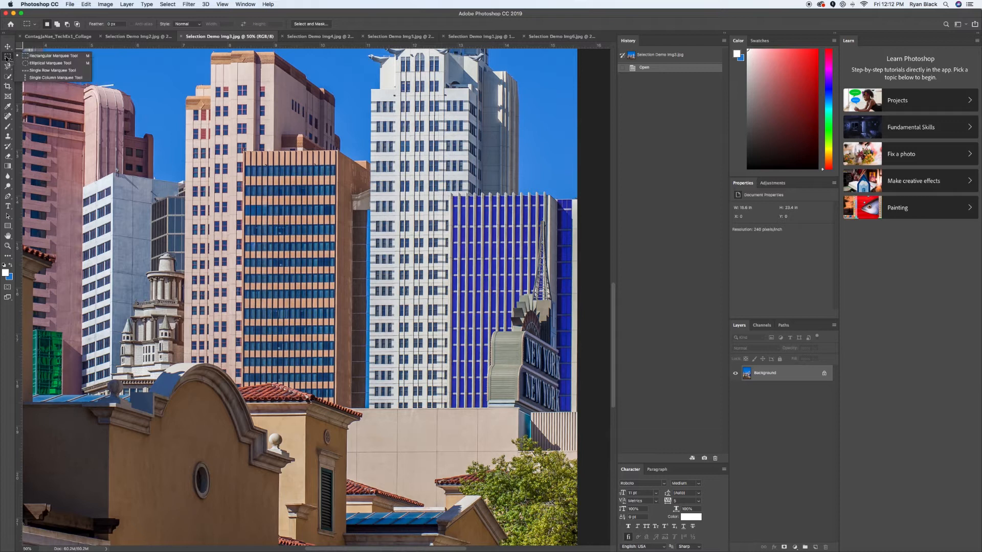
pyautogui.click(32, 57)
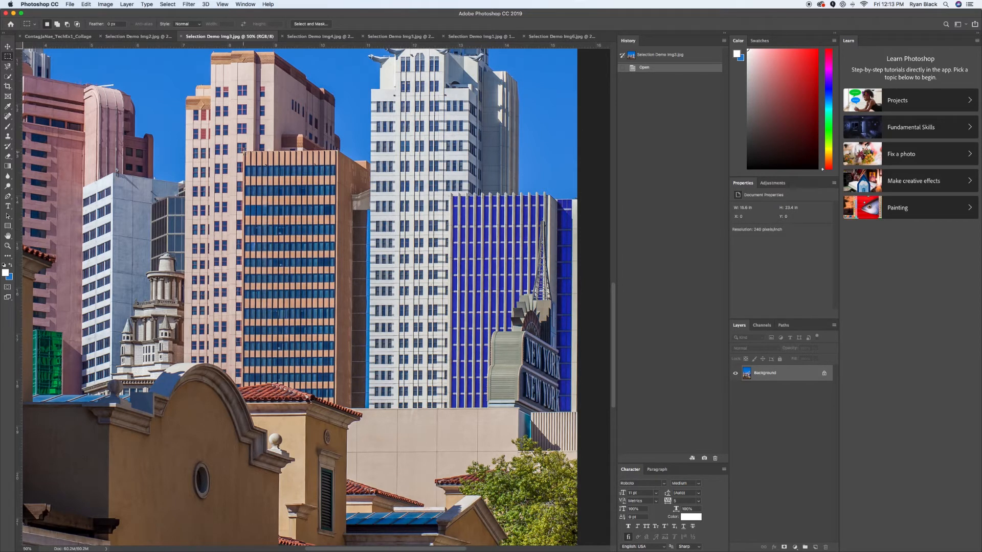
pyautogui.moveTo(243, 150); pyautogui.dragTo(365, 408)
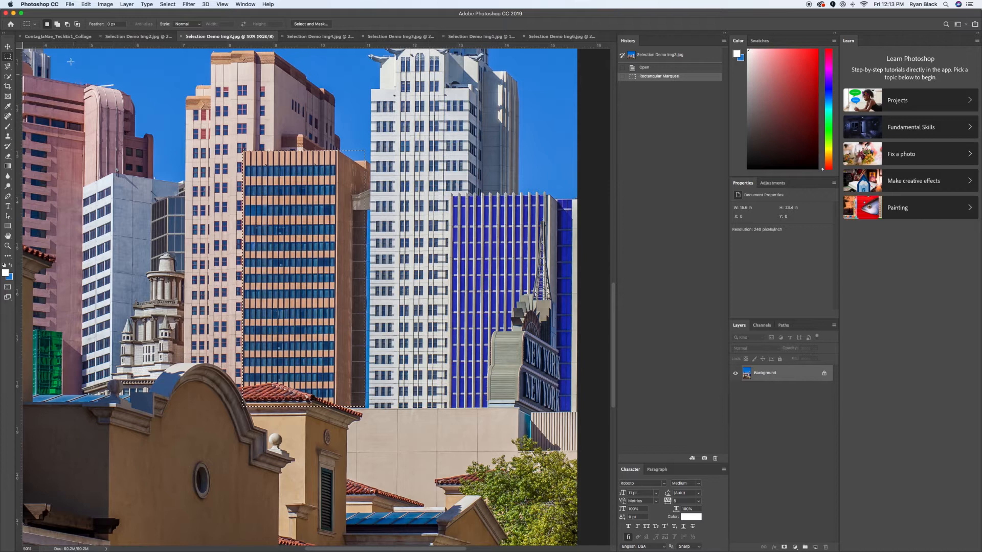
pyautogui.click(69, 36)
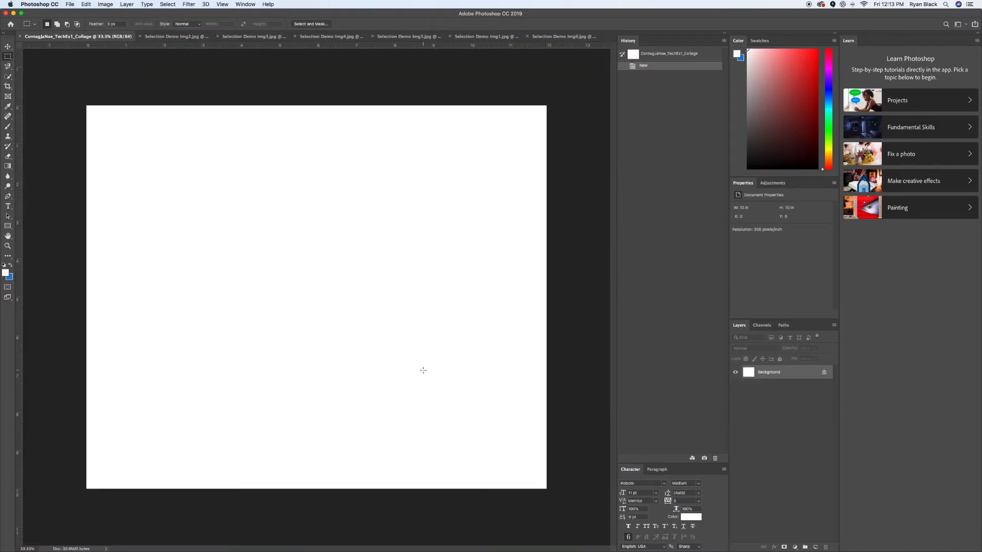
# - Paste the selected building into the collage as Layer 1, then delete that layer
pyautogui.press('super+v')
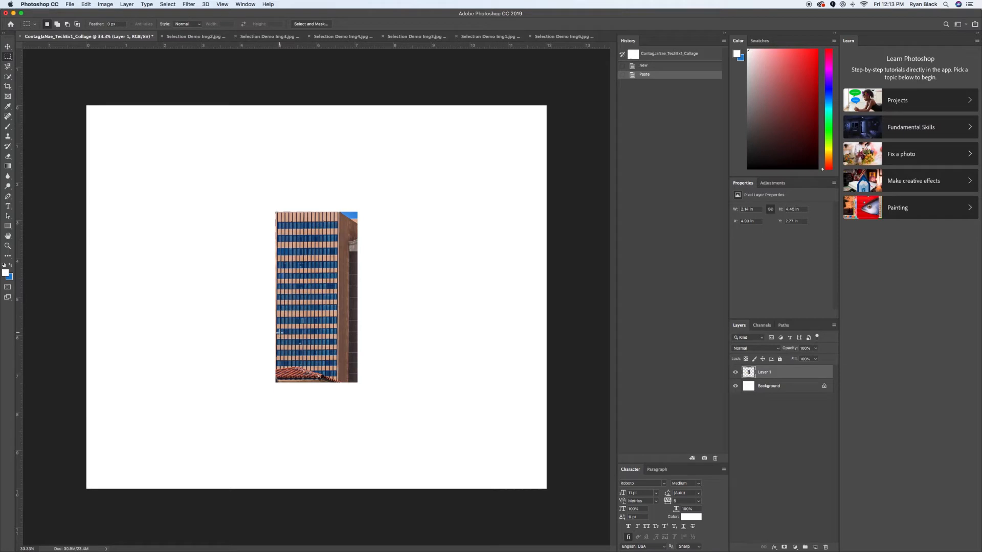
pyautogui.moveTo(764, 374); pyautogui.dragTo(825, 546)
# - Deselect the rectangular marquee on the Img3 building photo and pick the Magnetic Lasso Tool
pyautogui.click(241, 38)
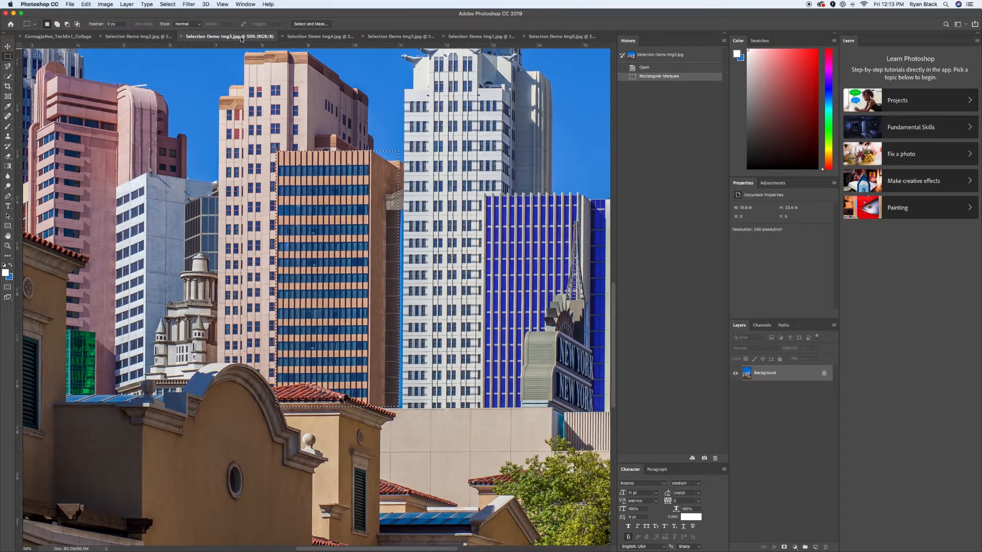
pyautogui.press('super+d')
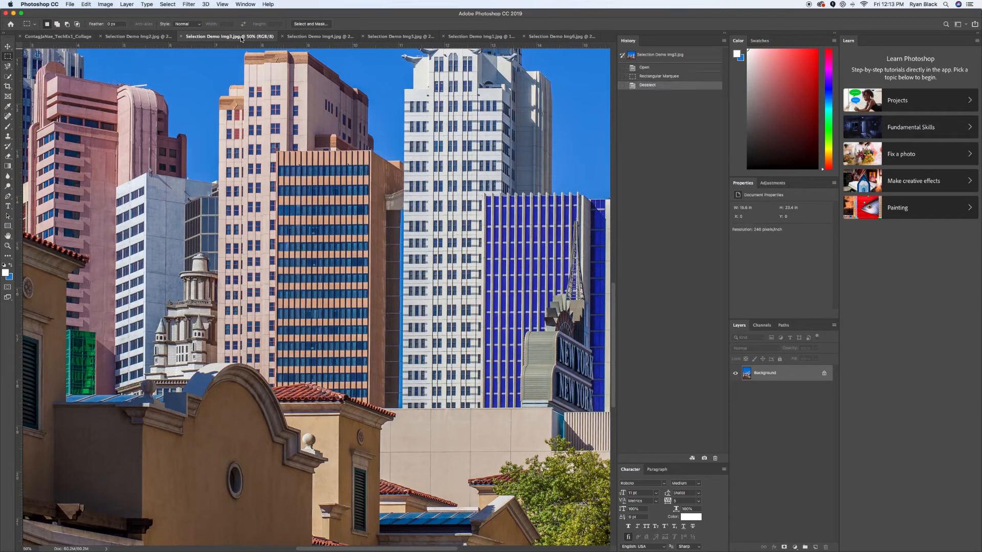
pyautogui.scroll(-3, 287, 146)
pyautogui.hscroll(2, 287, 147)
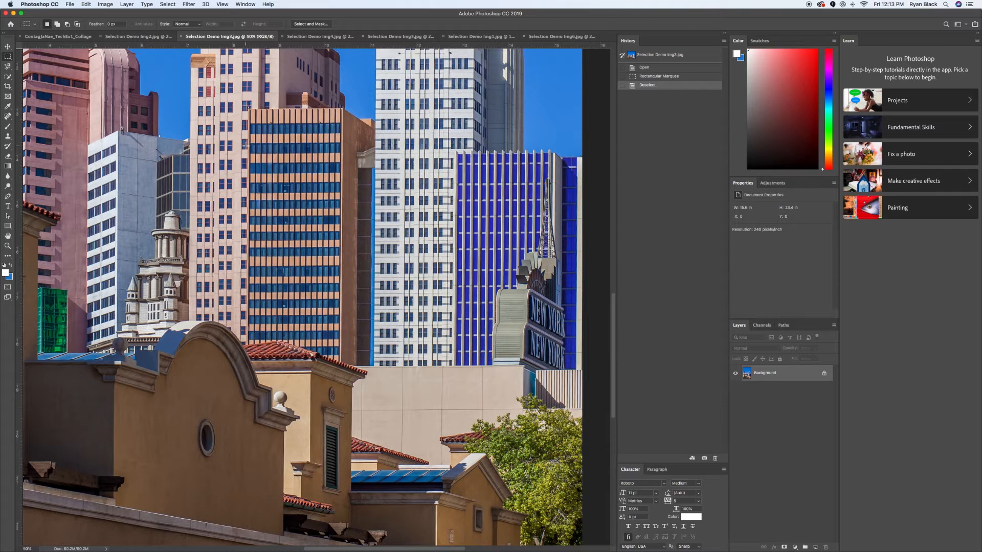
pyautogui.scroll(1, 245, 146)
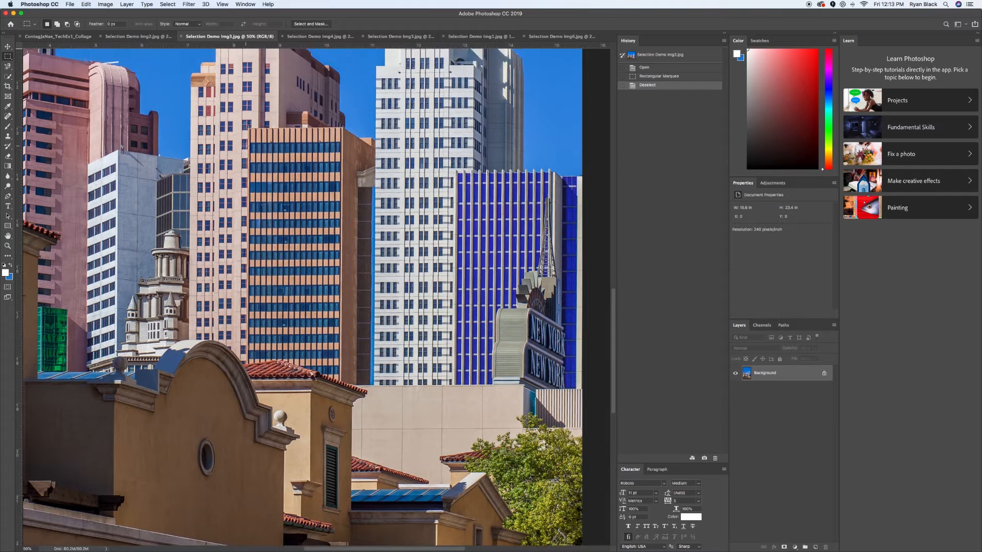
pyautogui.click(7, 67)
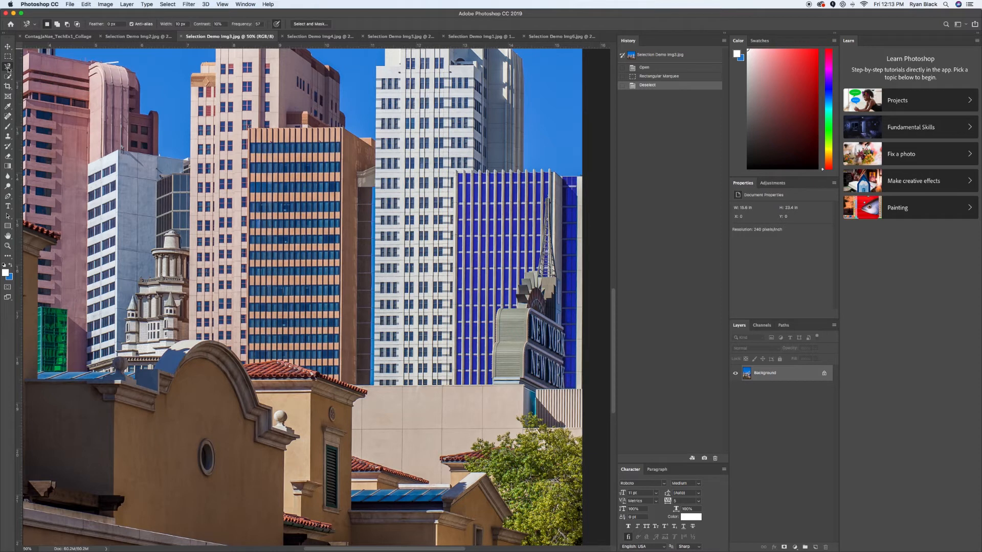
pyautogui.click(8, 68)
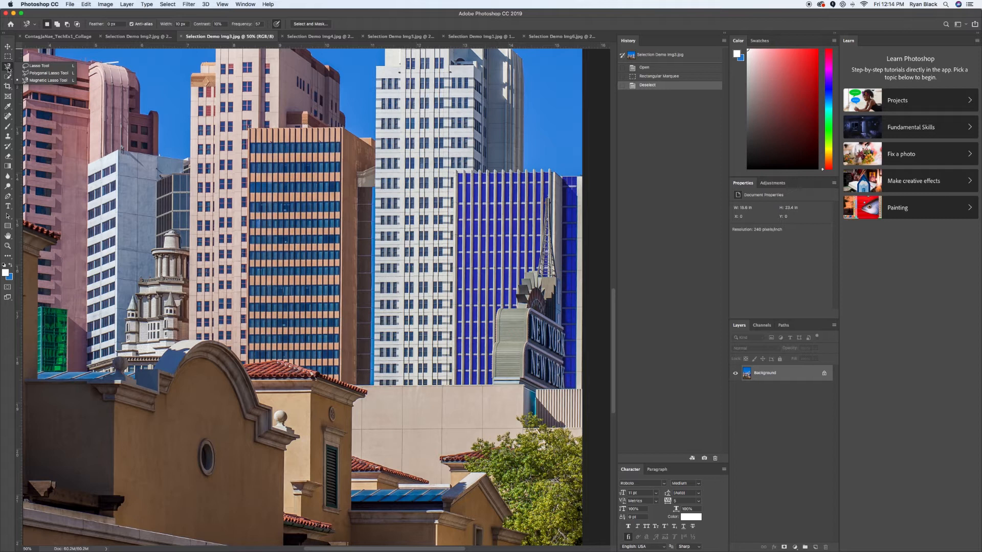
pyautogui.click(34, 68)
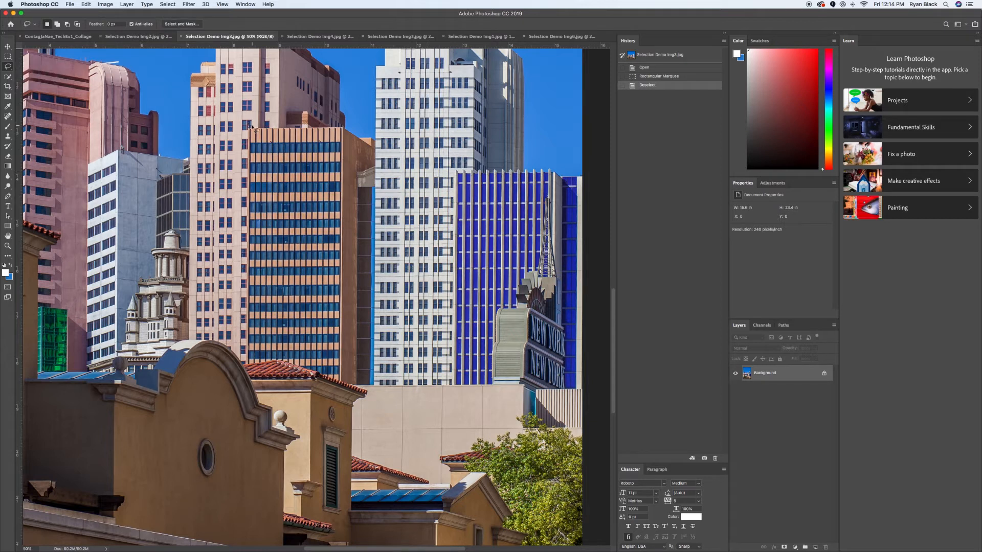
pyautogui.moveTo(253, 130)
pyautogui.mouseDown()
pyautogui.moveTo(240, 163)
pyautogui.moveTo(247, 361)
pyautogui.moveTo(341, 376)
pyautogui.moveTo(376, 248)
pyautogui.moveTo(377, 142)
pyautogui.moveTo(303, 126)
pyautogui.moveTo(255, 127)
pyautogui.moveTo(253, 137)
pyautogui.mouseUp()
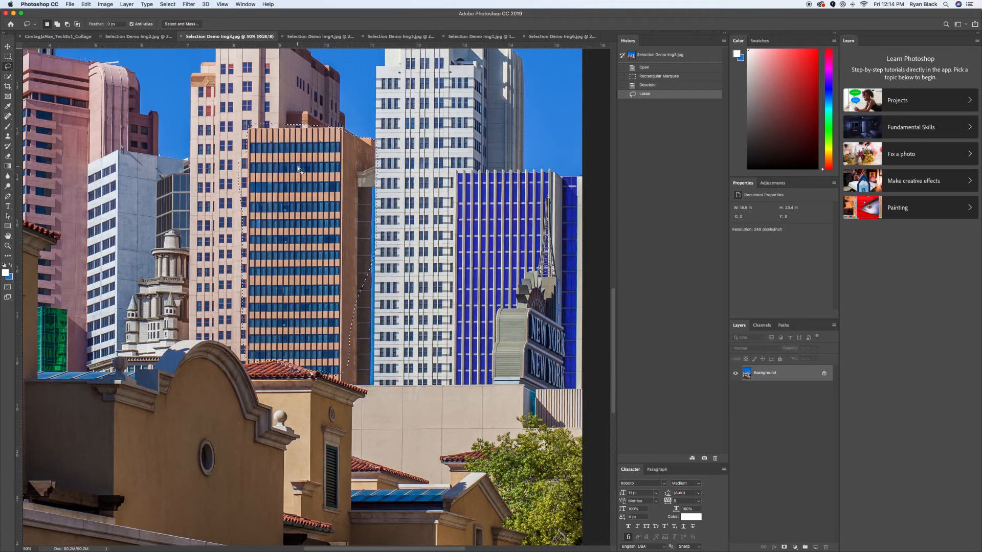
pyautogui.scroll(-1, 331, 311)
pyautogui.click(335, 312)
pyautogui.scroll(5, 335, 312)
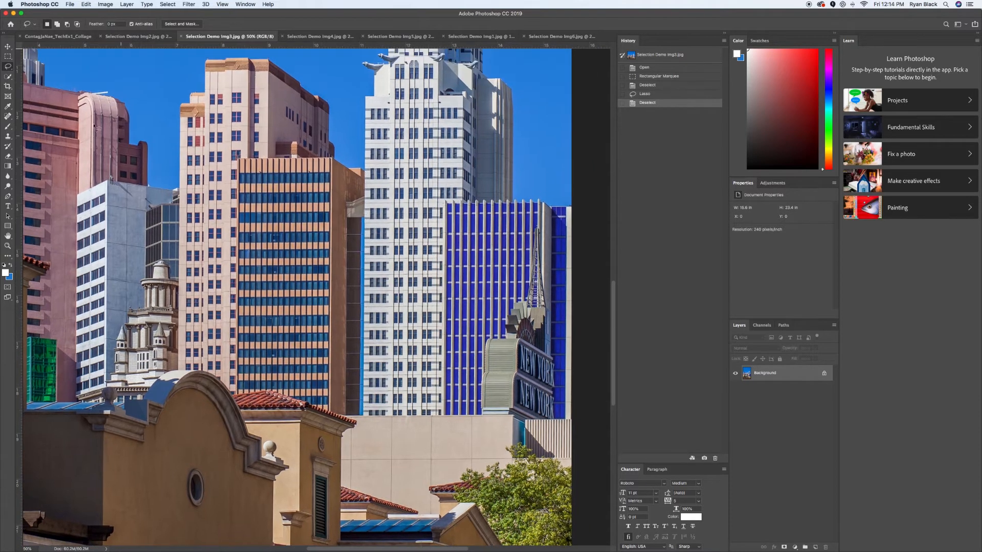
# - With the Polygonal Lasso, outline the orange-and-blue tower's corners, including its shaded side wall
pyautogui.click(7, 67)
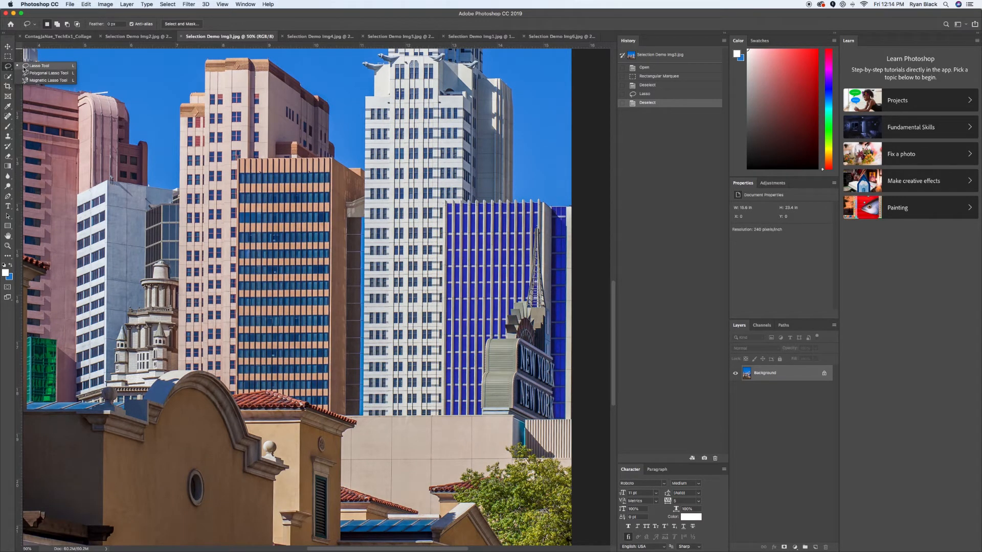
pyautogui.click(56, 75)
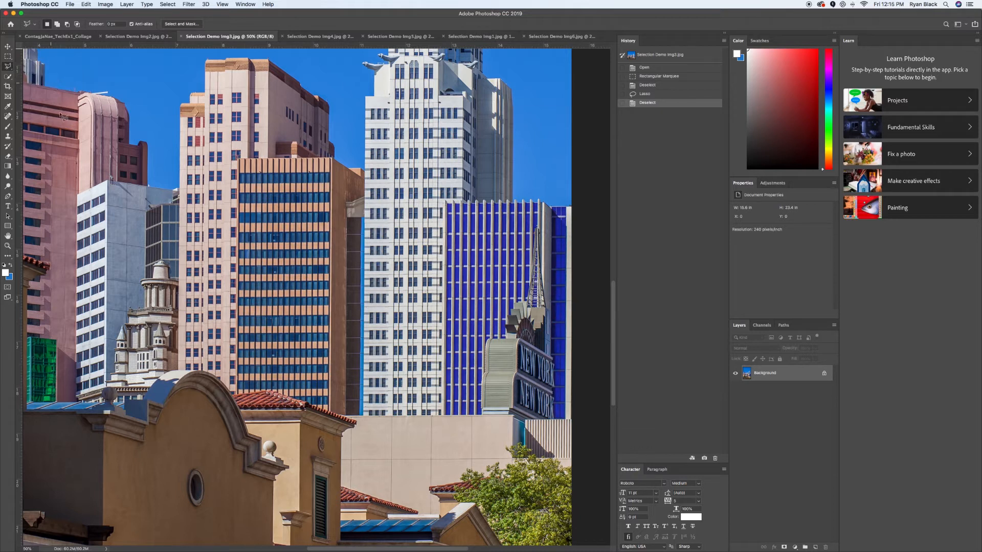
pyautogui.click(236, 396)
pyautogui.click(238, 159)
pyautogui.click(332, 159)
pyautogui.click(365, 176)
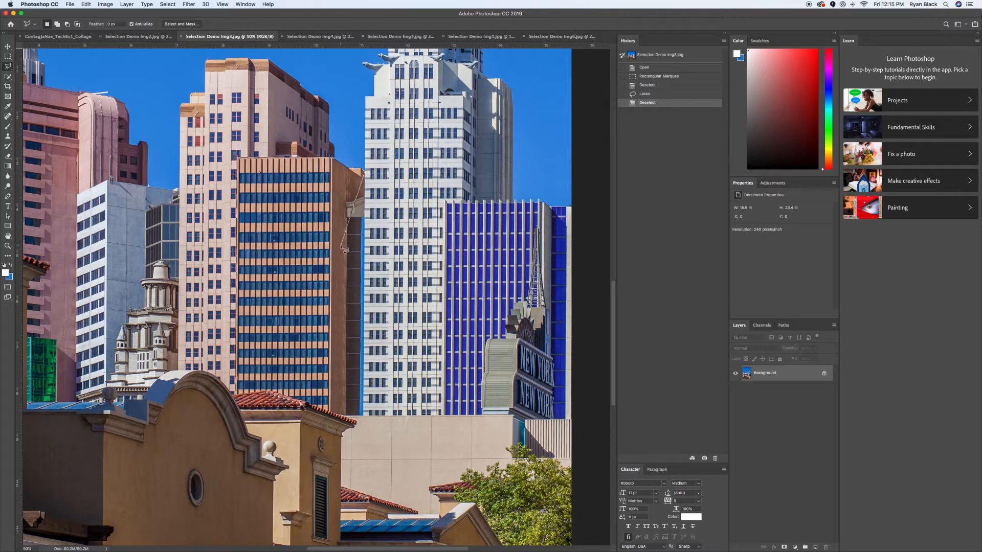
pyautogui.click(363, 219)
pyautogui.scroll(-1, 348, 381)
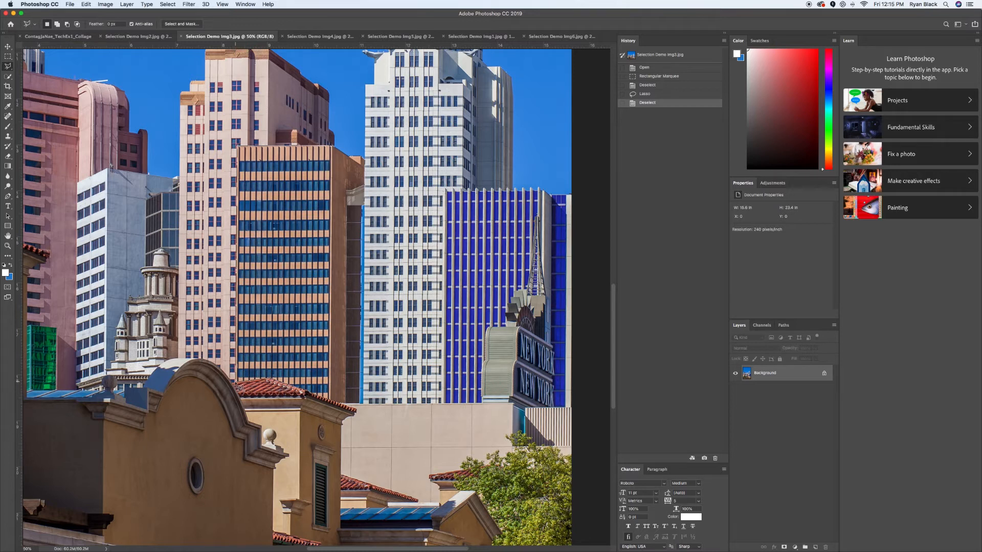
pyautogui.click(238, 387)
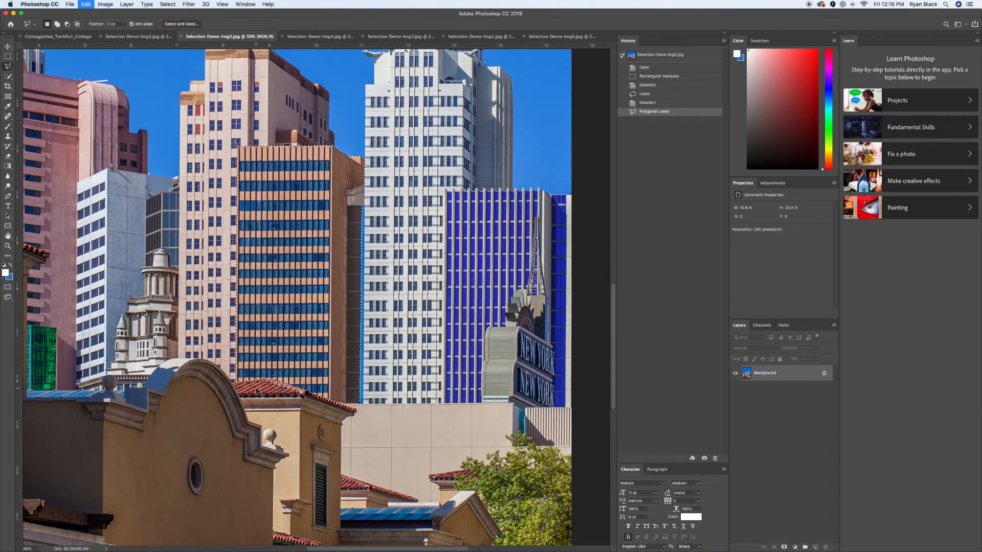
# - Paste the tower cut-out into the collage and rename its layer 'Orange and Blue Building'
pyautogui.click(42, 37)
pyautogui.press('super+v')
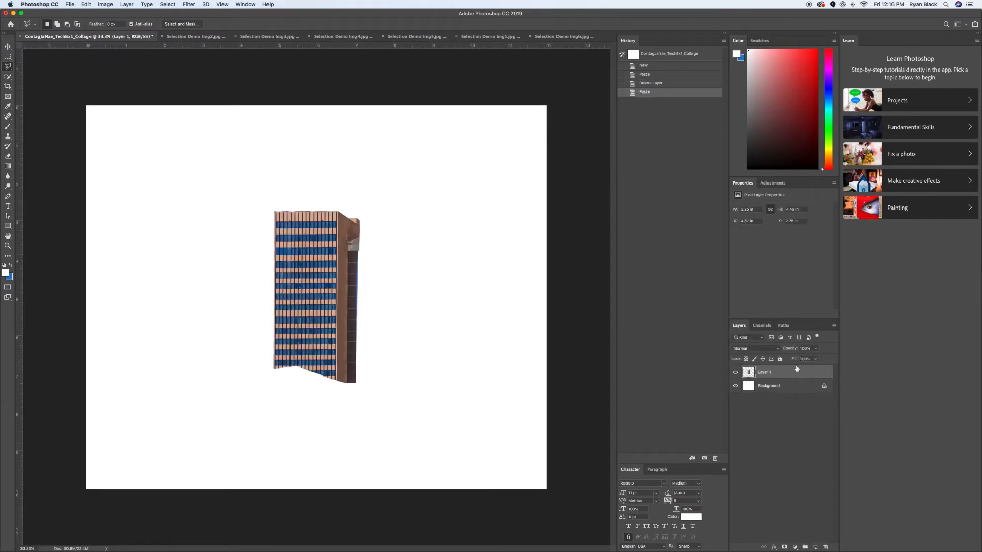
pyautogui.doubleClick(764, 372)
pyautogui.write('Drange and Blue Building')
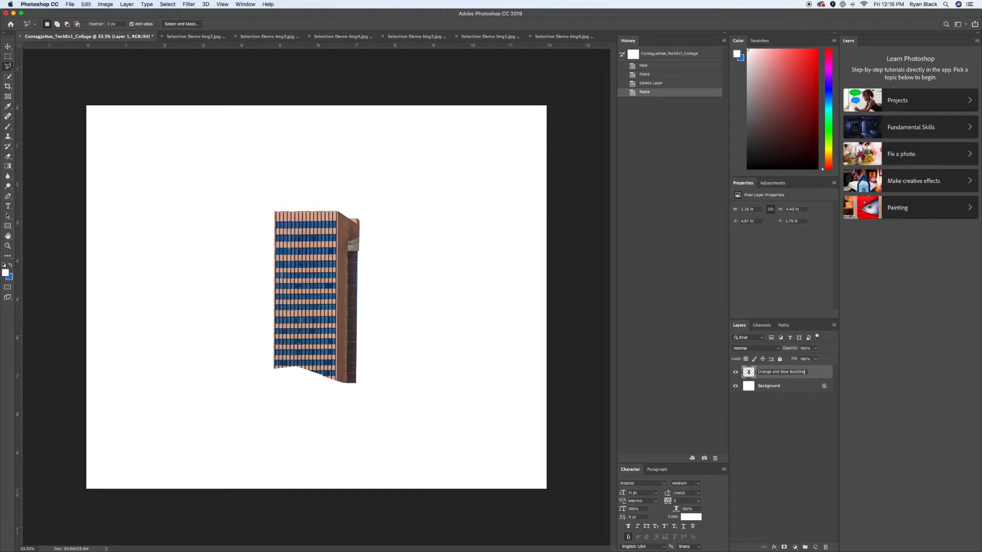
pyautogui.press('Return')
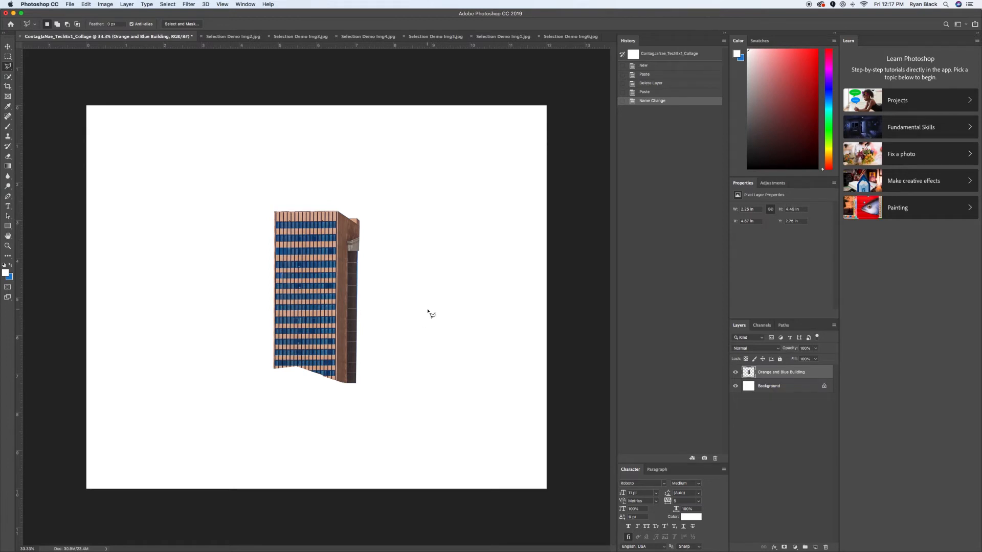
# - Inspect the pasted tower's edges at 200%, zoom back out, then return to Selection Demo Img3.jpg
pyautogui.press('super+equal')
pyautogui.press('super+equal')
pyautogui.press('super+equal')
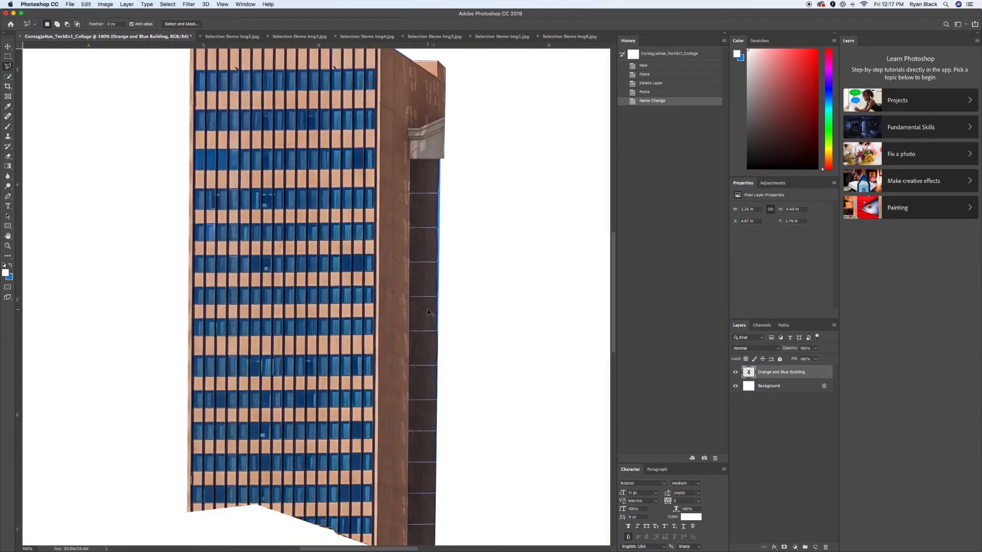
pyautogui.press('super+equal')
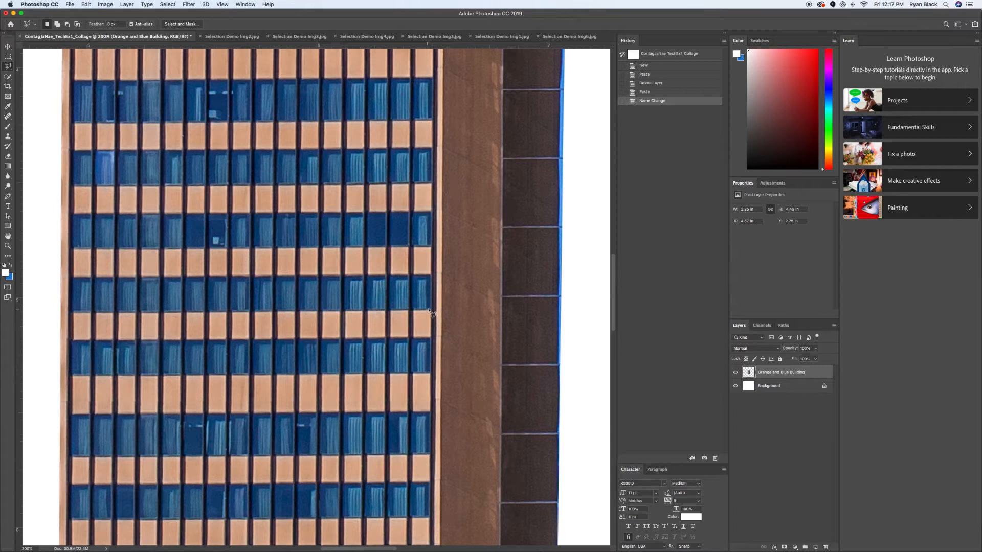
pyautogui.hscroll(5, 537, 307)
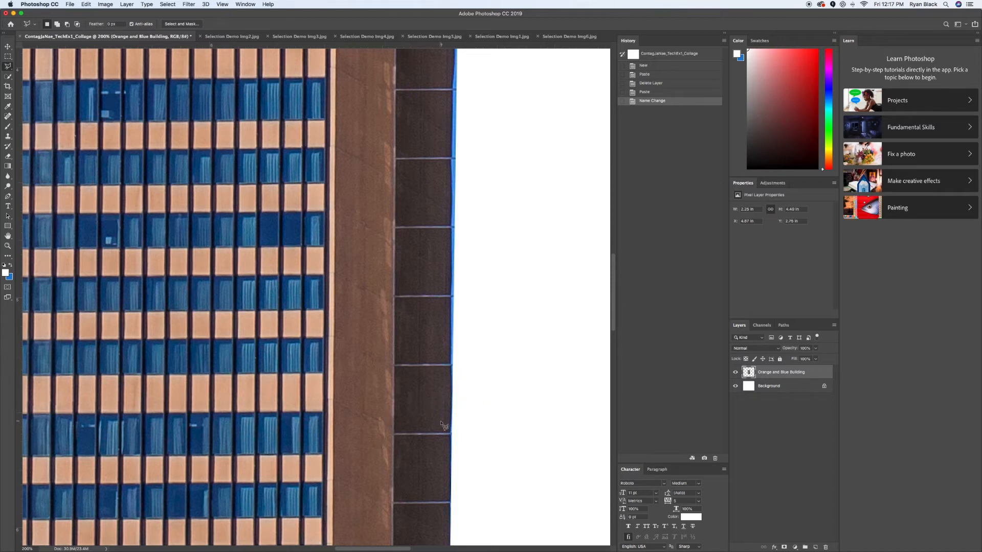
pyautogui.hscroll(2, 443, 425)
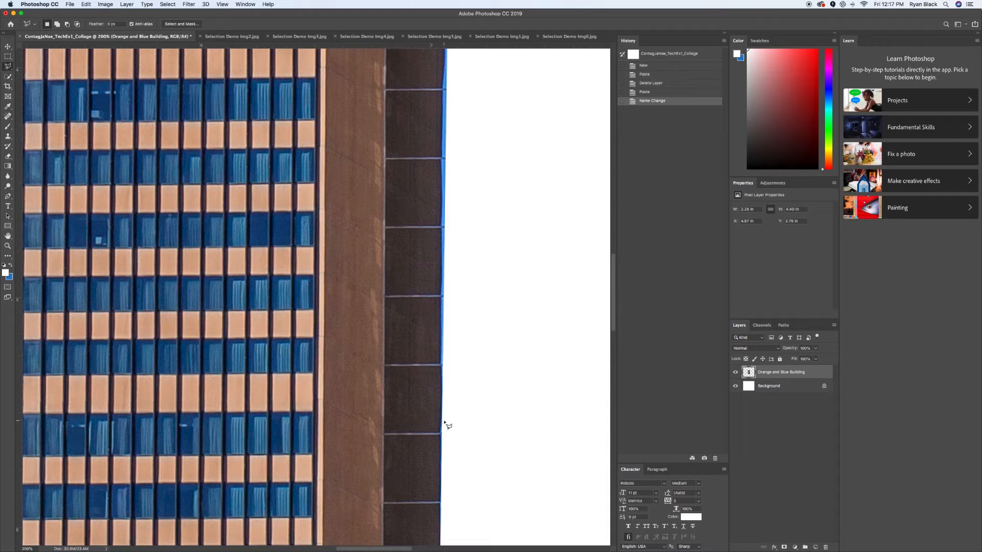
pyautogui.press('super+minus')
pyautogui.press('super+minus')
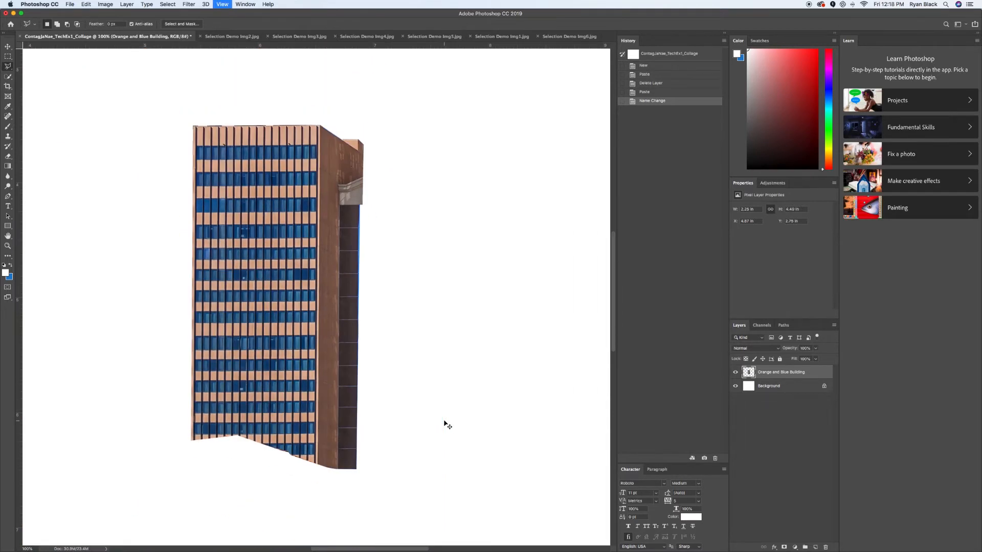
pyautogui.press('super+minus')
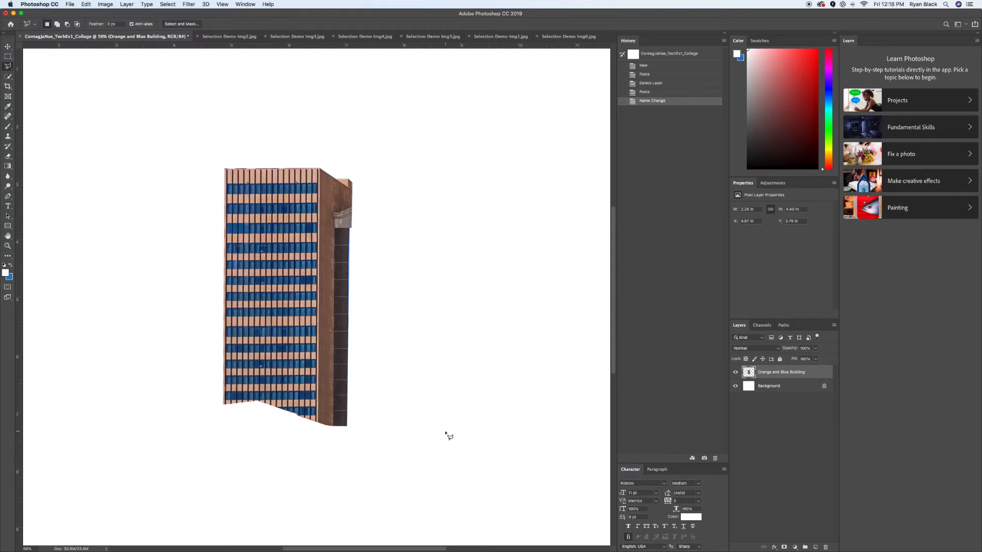
pyautogui.click(304, 36)
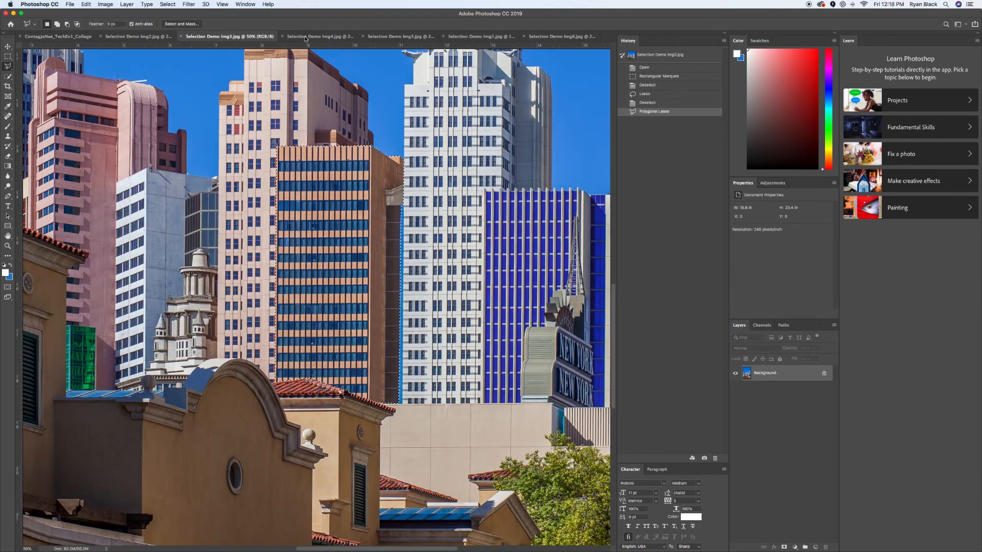
# - Pan around the Img3 canvas to check the tower selection, then bring up the Select menu
pyautogui.hscroll(2, 322, 208)
pyautogui.hscroll(1, 323, 208)
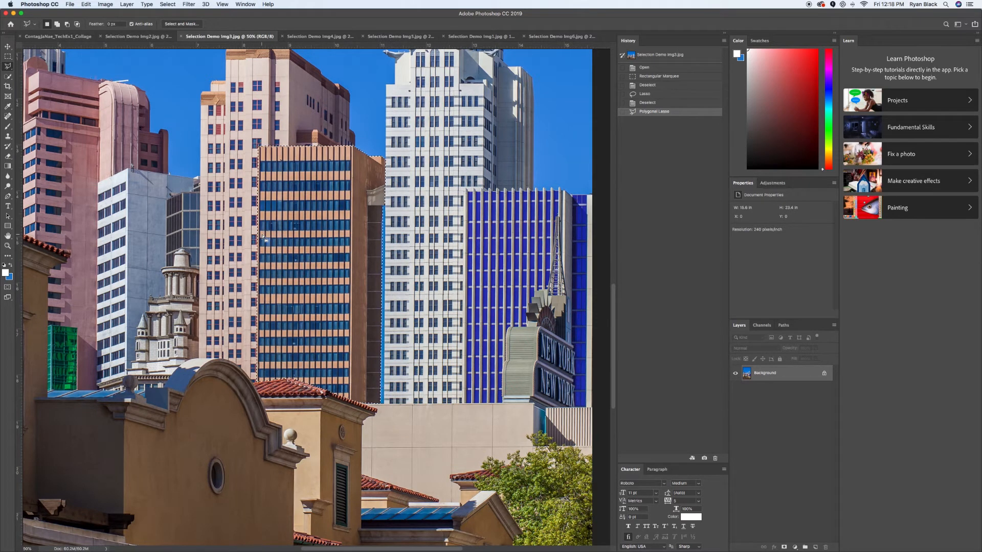
pyautogui.scroll(2, 263, 250)
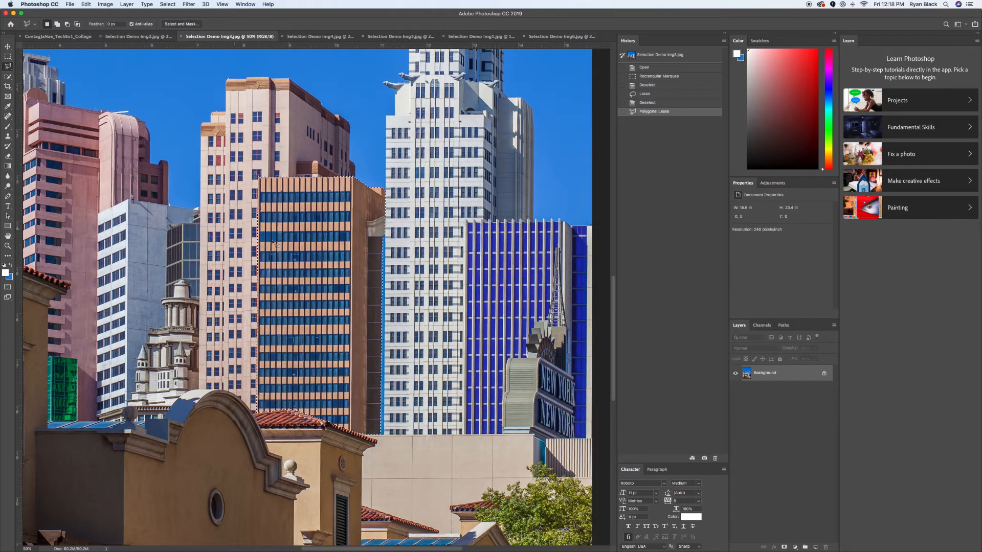
pyautogui.scroll(-3, 349, 240)
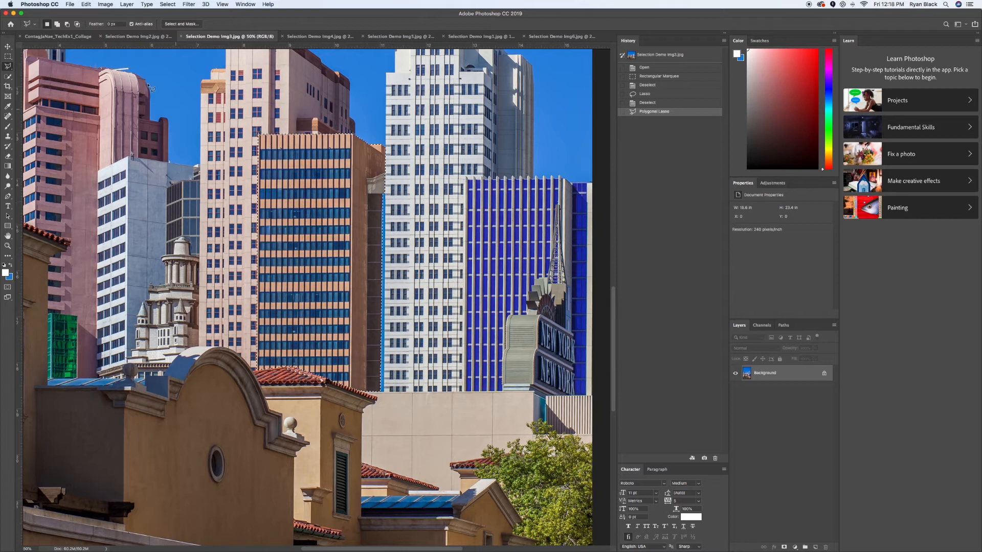
pyautogui.click(169, 5)
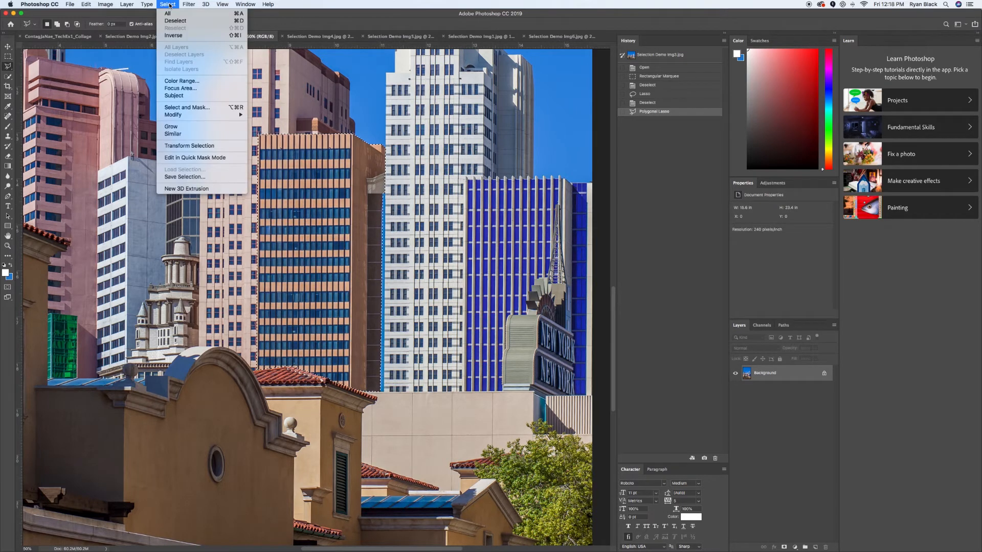
# - Feather the tower selection by 3 pixels using Select > Modify > Feather
pyautogui.moveTo(175, 115)
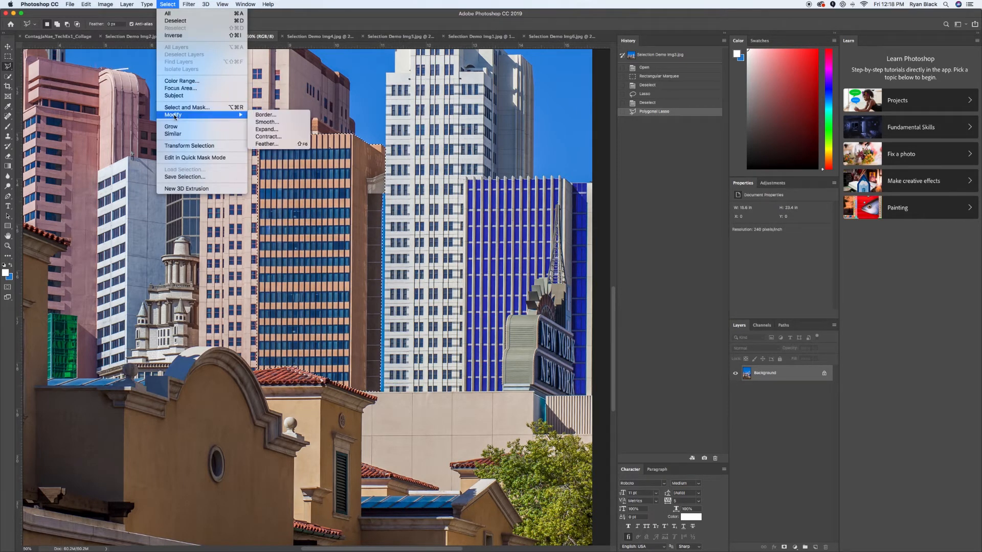
pyautogui.click(266, 144)
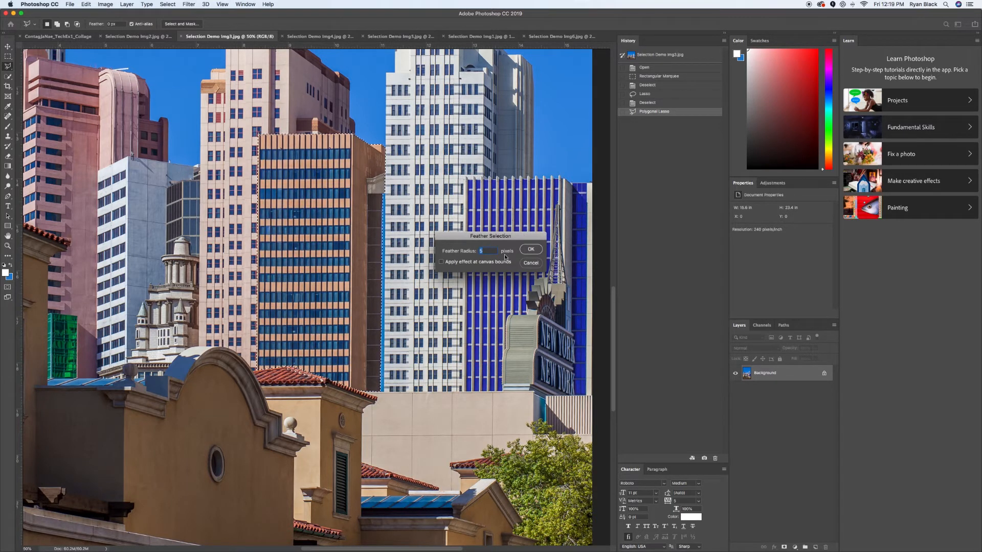
pyautogui.hscroll(-3, 450, 230)
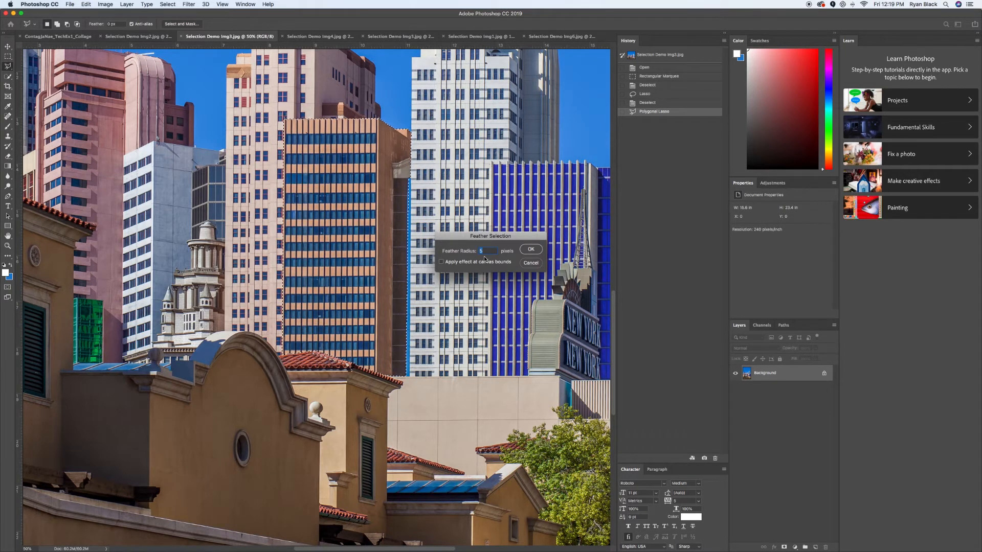
pyautogui.write('3')
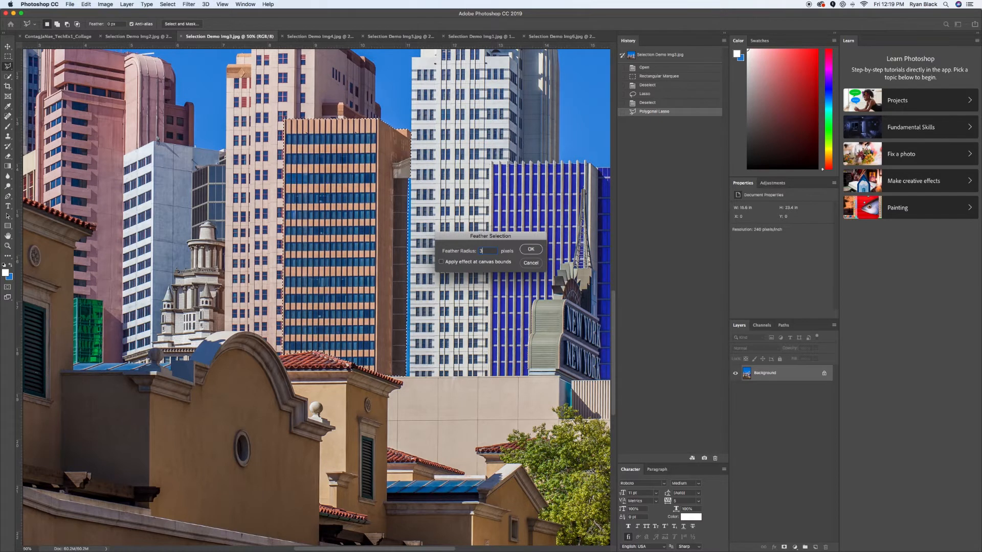
pyautogui.click(529, 250)
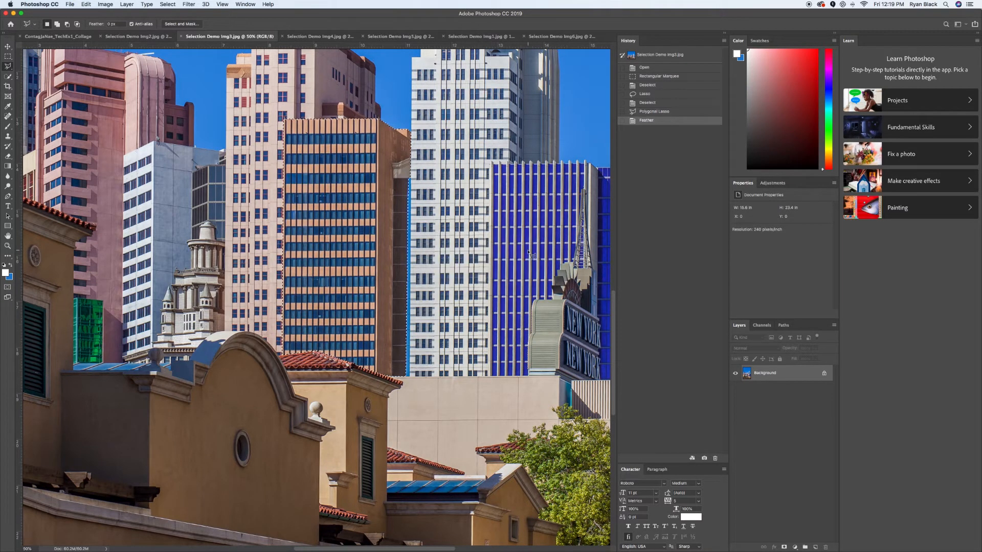
# - Paste the feathered tower into the collage as Layer 1, moving it front-left of the original
pyautogui.scroll(-2, 346, 232)
pyautogui.hscroll(-2, 345, 232)
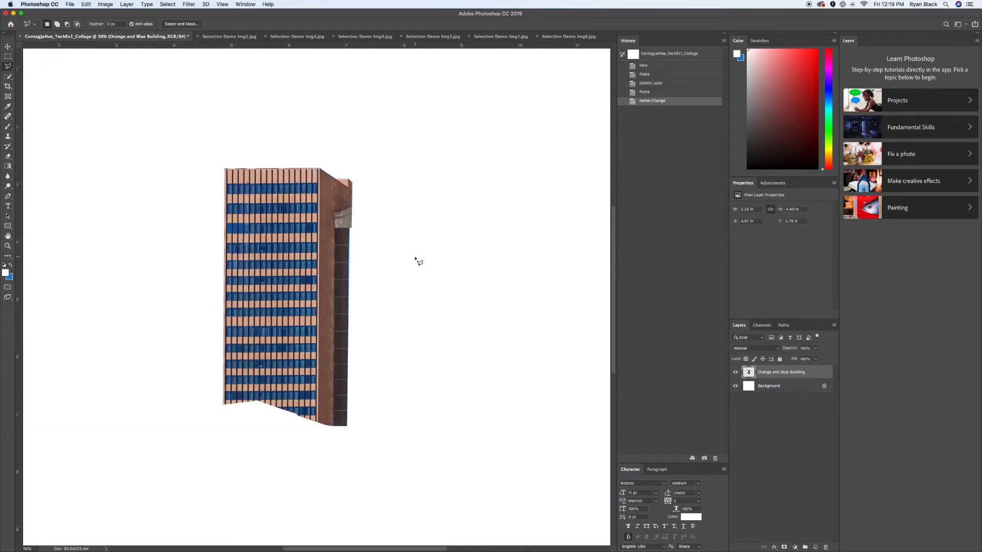
pyautogui.press('super+v')
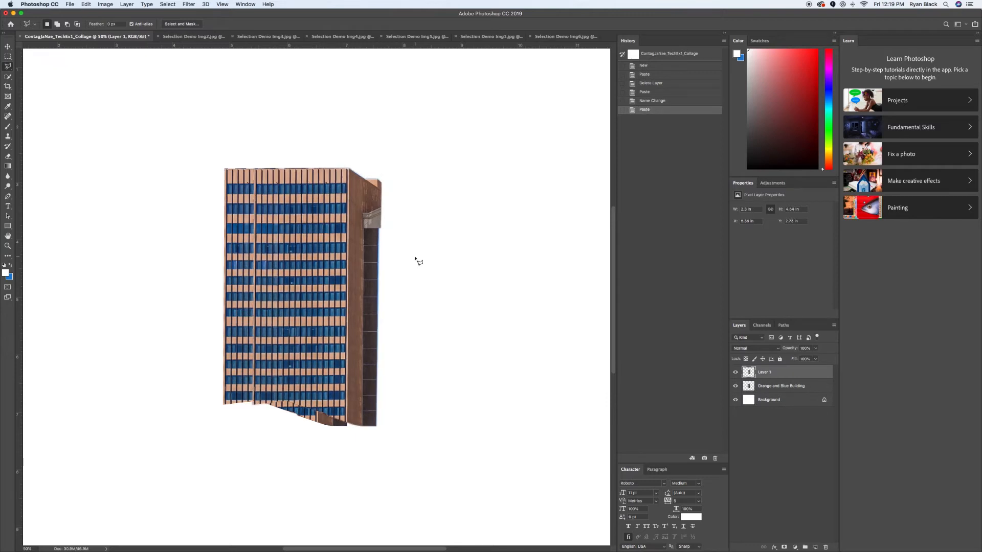
pyautogui.click(7, 46)
pyautogui.moveTo(375, 317); pyautogui.dragTo(235, 429)
# - Zoom in to check the copy's feathered edges, then zoom out and return to the Img3 photo
pyautogui.press('super+1')
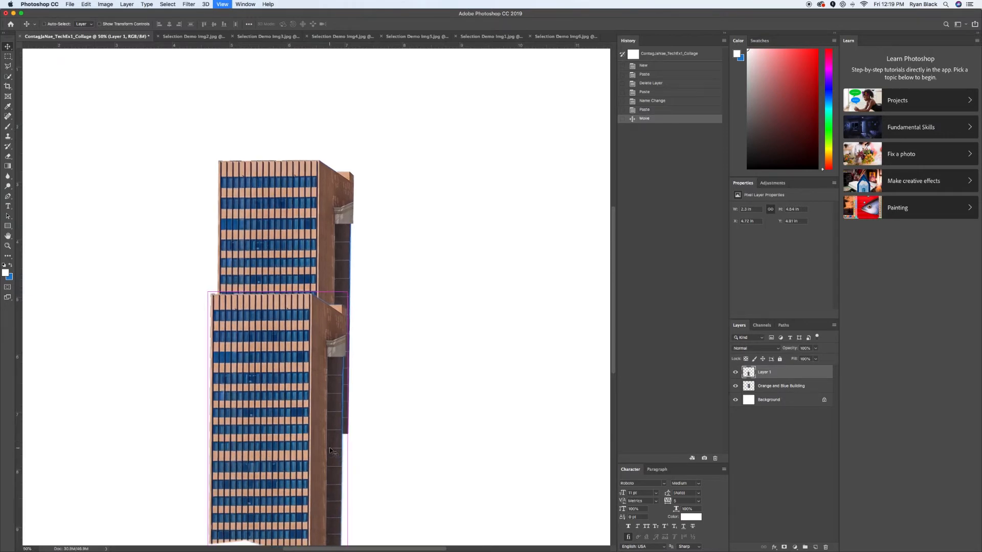
pyautogui.scroll(-10, 331, 451)
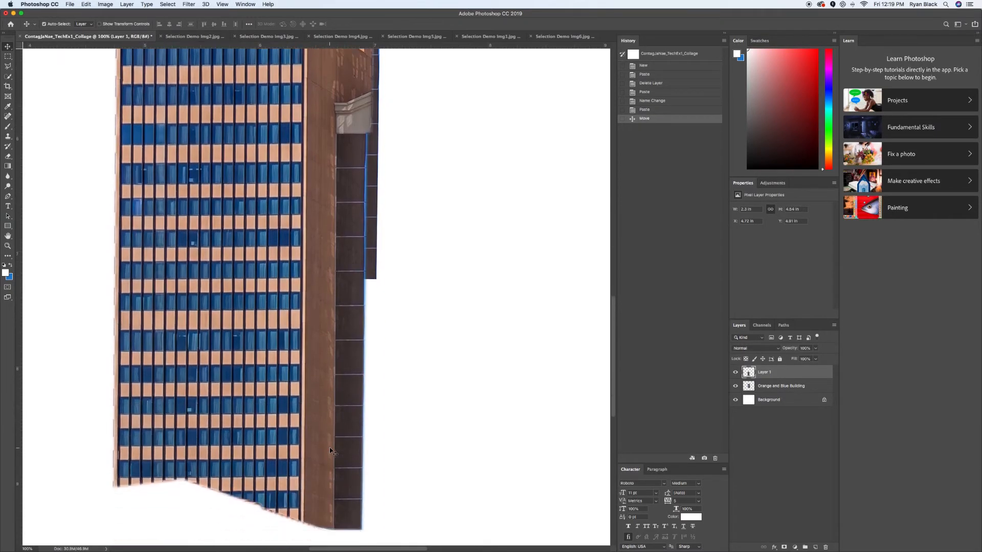
pyautogui.press('super+equal')
pyautogui.press('super+equal')
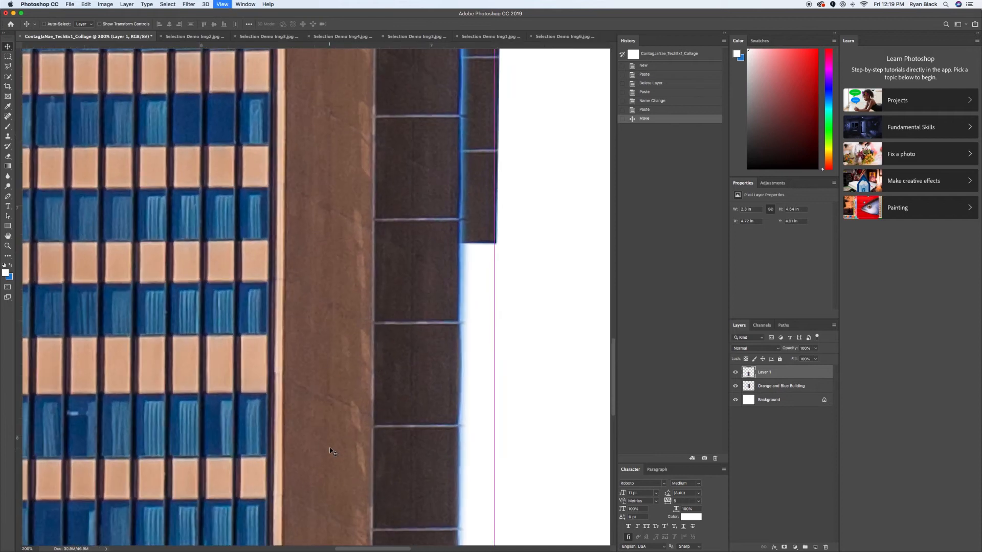
pyautogui.hscroll(-15, 331, 451)
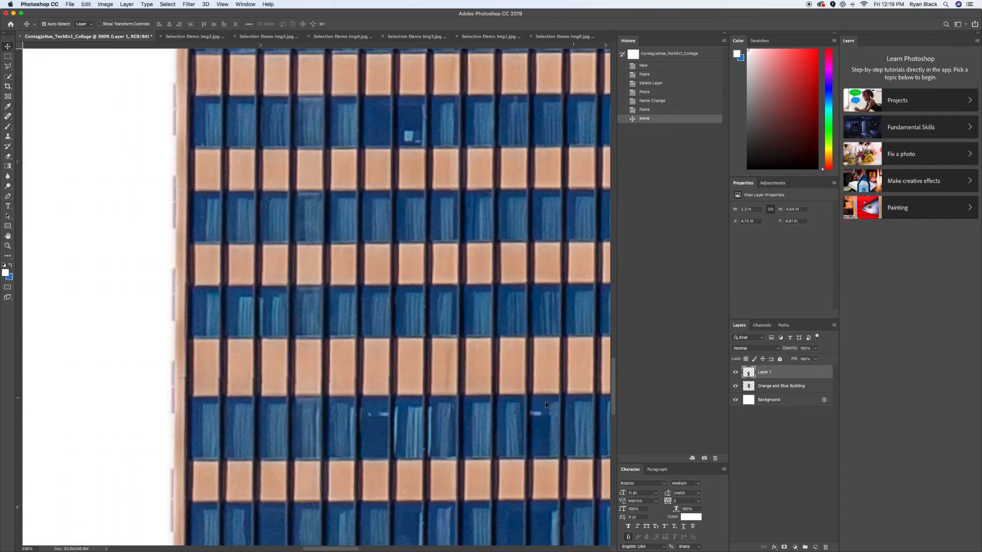
pyautogui.hscroll(10, 543, 406)
pyautogui.hscroll(5, 543, 406)
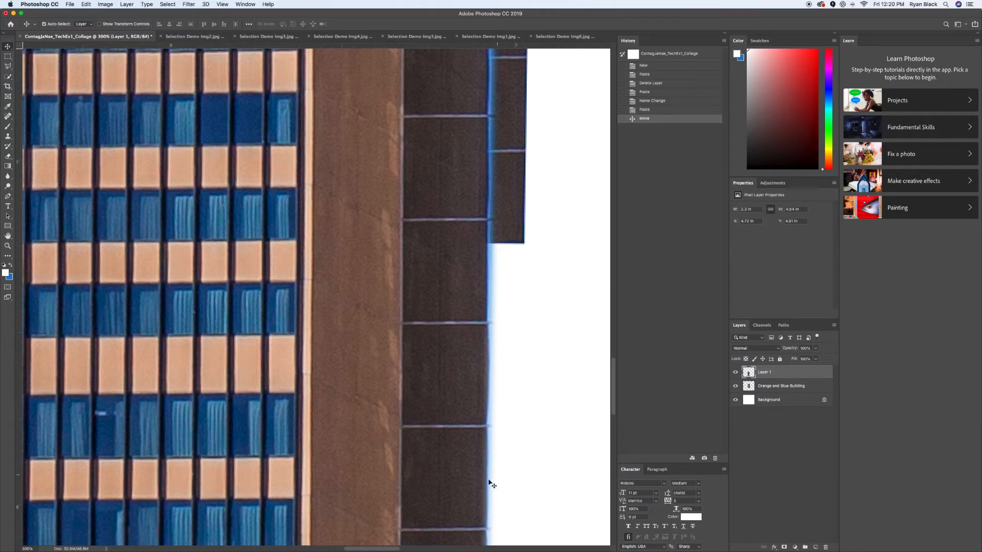
pyautogui.scroll(-5, 478, 439)
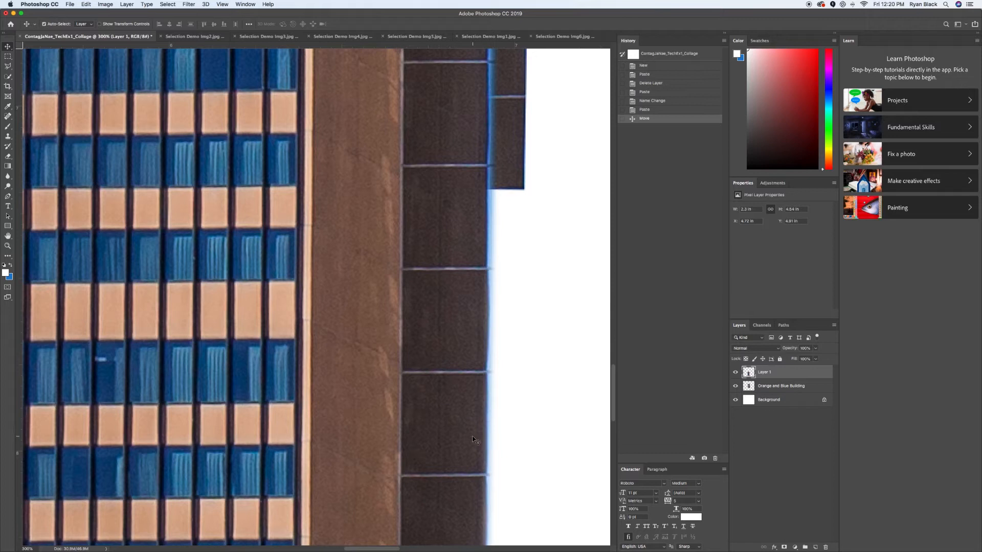
pyautogui.press('super+minus')
pyautogui.press('super+minus')
pyautogui.press('super+minus')
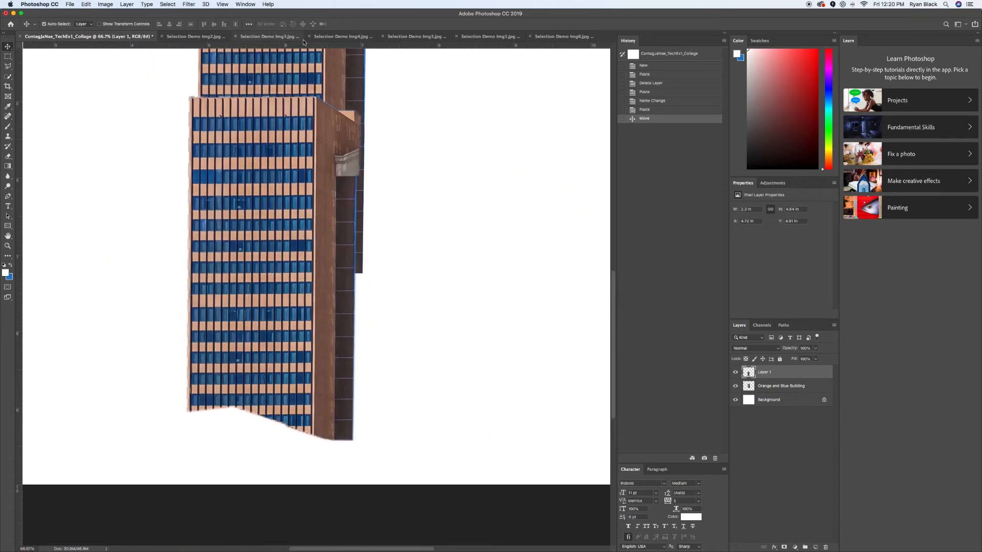
pyautogui.click(246, 43)
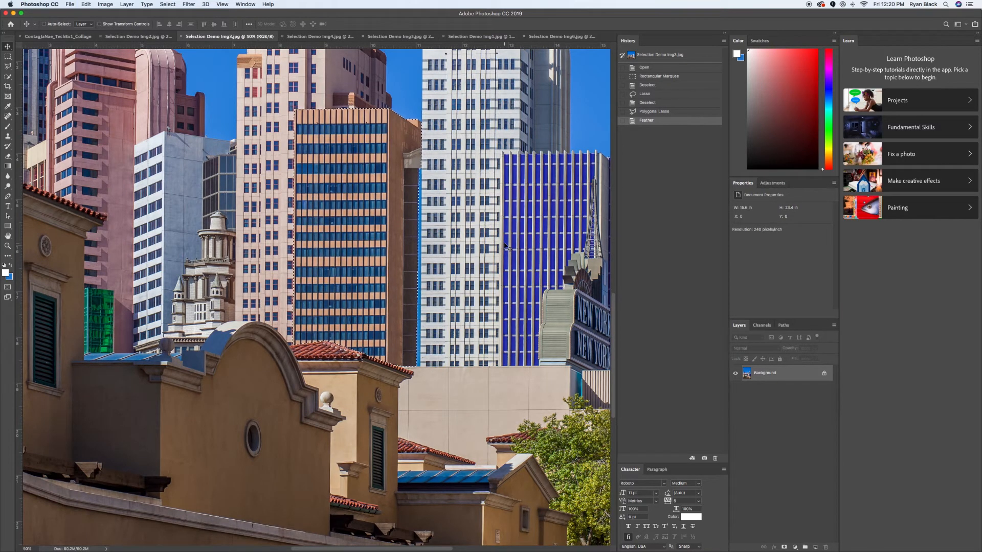
# - Paste a tower copy into the Img3 photo and nudge it right, down, then up
pyautogui.press('super+v')
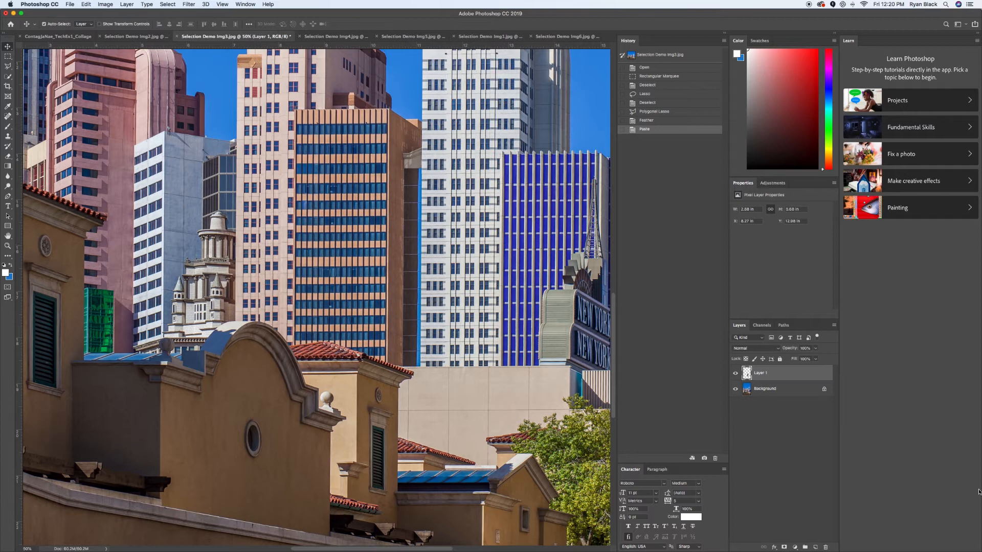
pyautogui.moveTo(364, 205); pyautogui.dragTo(498, 219)
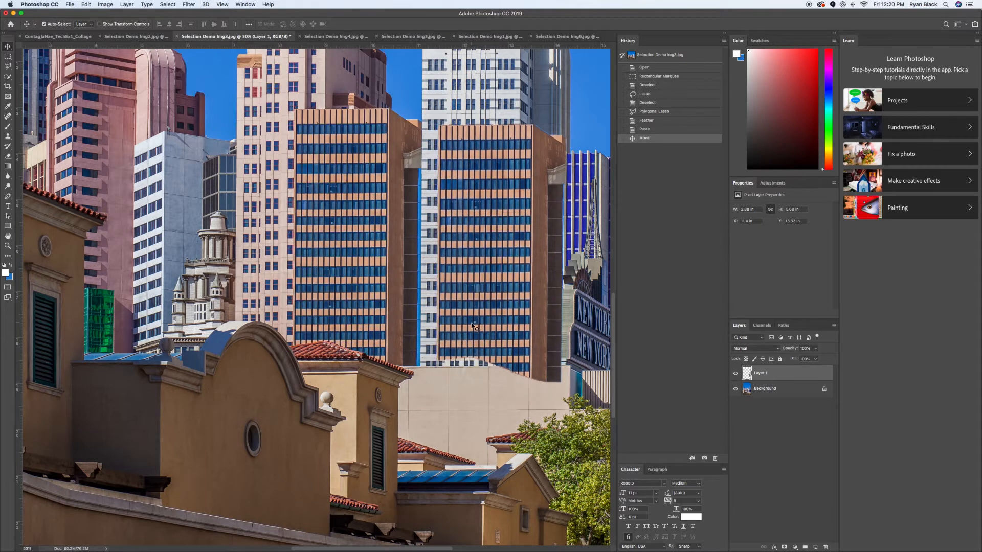
pyautogui.moveTo(471, 325); pyautogui.dragTo(475, 307)
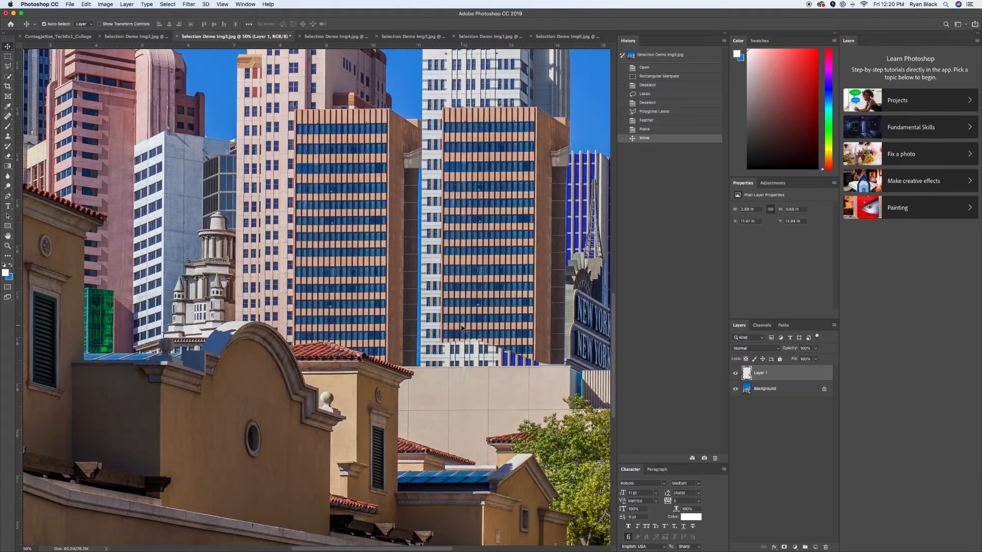
# - Inspect the pasted copy up close, then delete Layer 1 by dragging it to the trash
pyautogui.press('super+1')
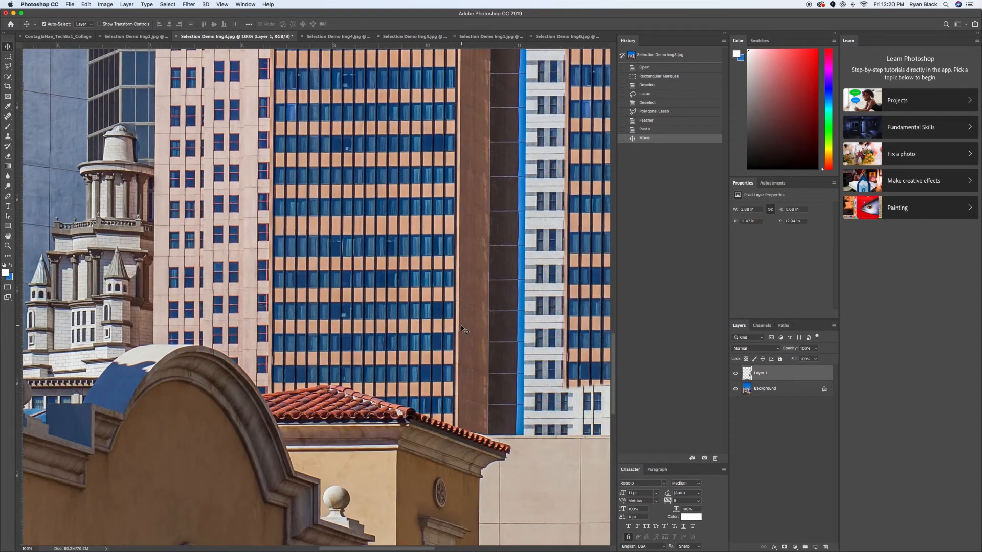
pyautogui.hscroll(3, 462, 329)
pyautogui.scroll(-1, 462, 329)
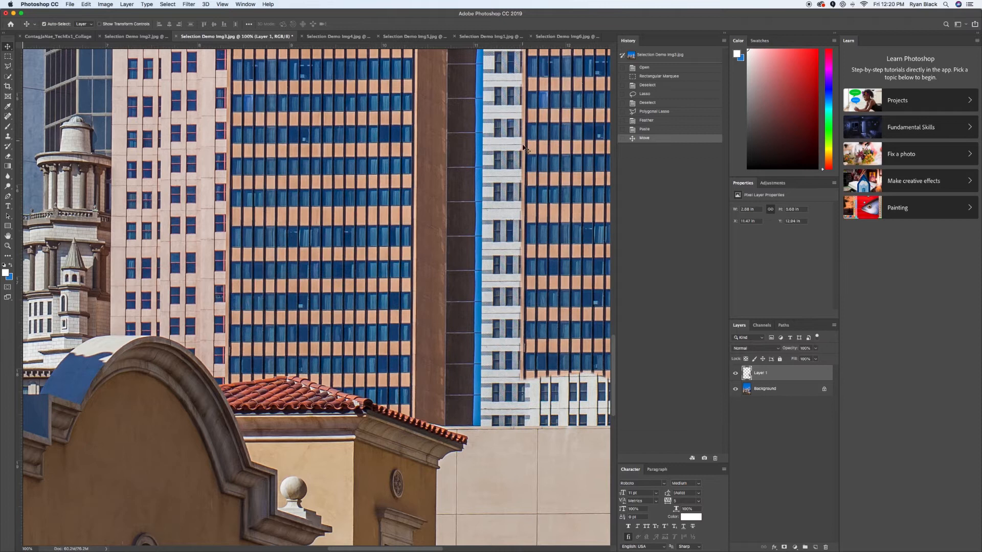
pyautogui.hscroll(10, 524, 148)
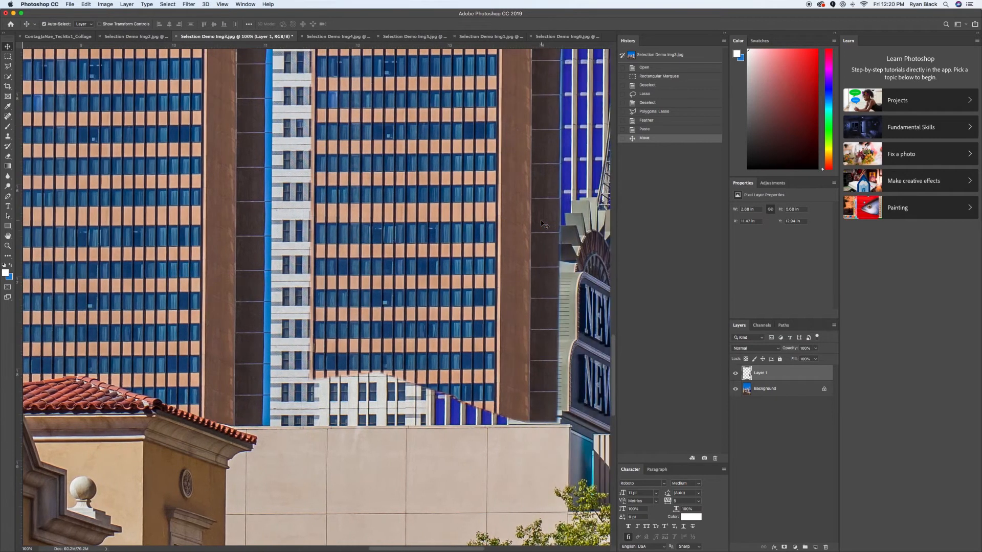
pyautogui.hscroll(2, 544, 224)
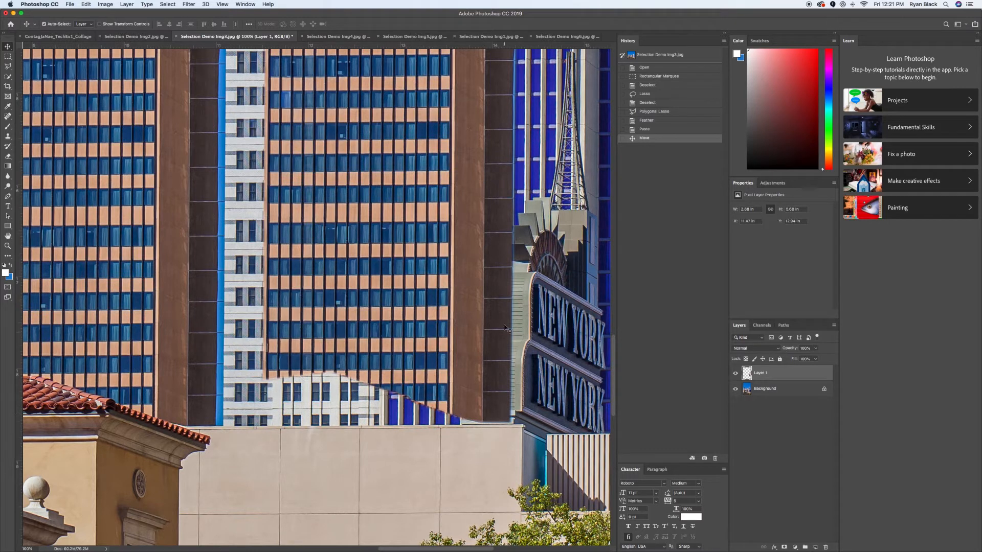
pyautogui.scroll(10, 503, 325)
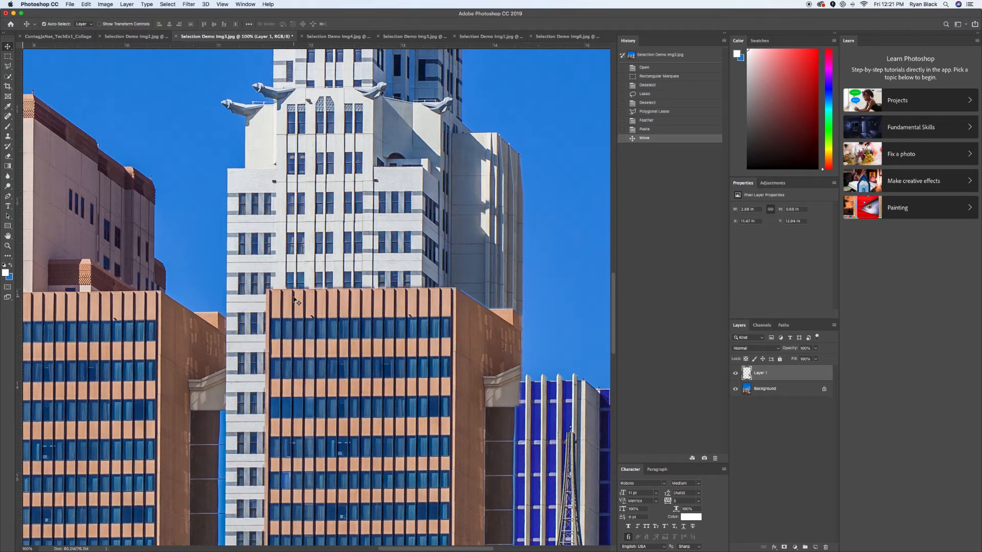
pyautogui.moveTo(747, 389); pyautogui.dragTo(826, 547)
pyautogui.hscroll(-4, 60, 292)
pyautogui.hscroll(-6, 60, 291)
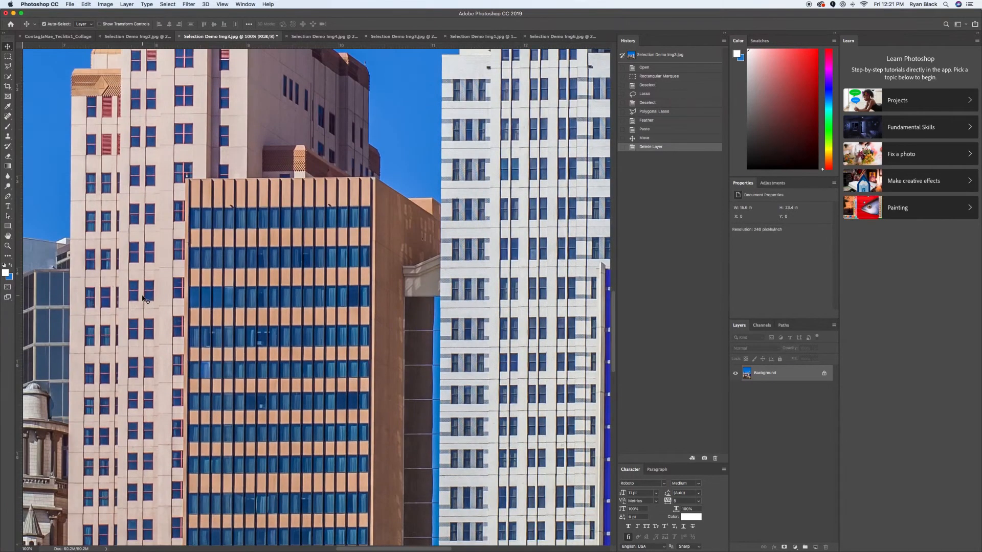
# - Zoom the city photo out to 50%, toggle the rulers off and on, and frame the pink towers
pyautogui.press('super+minus')
pyautogui.press('super+minus')
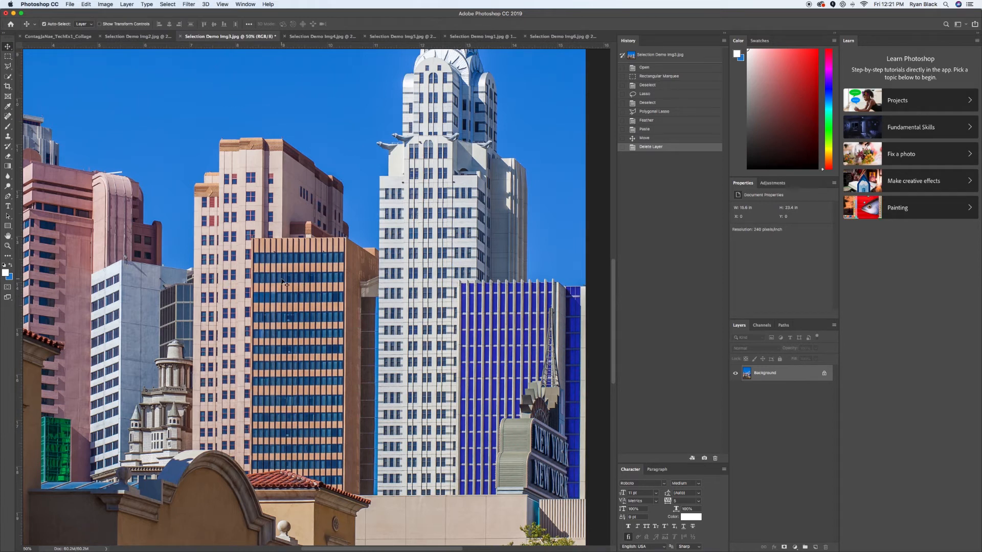
pyautogui.scroll(-1, 284, 282)
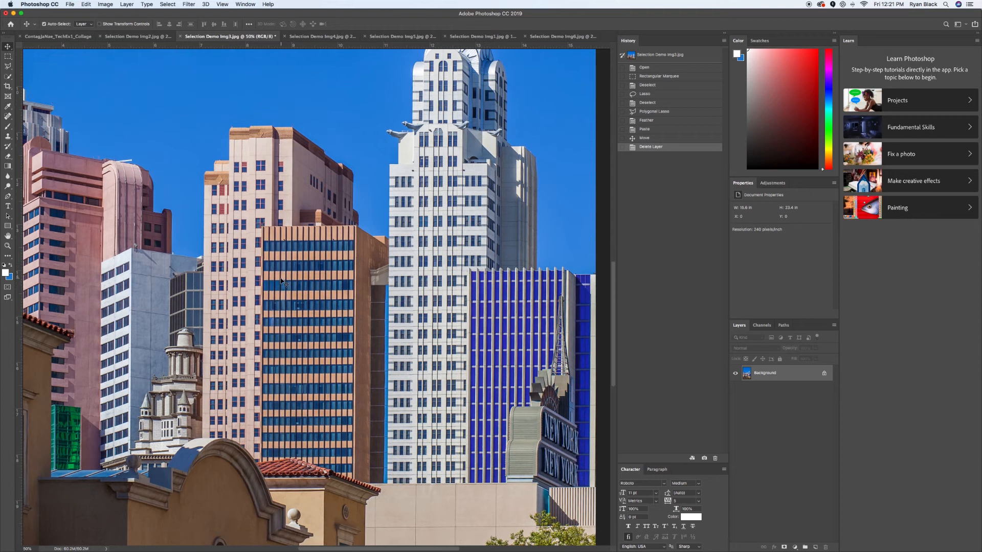
pyautogui.press('super+r')
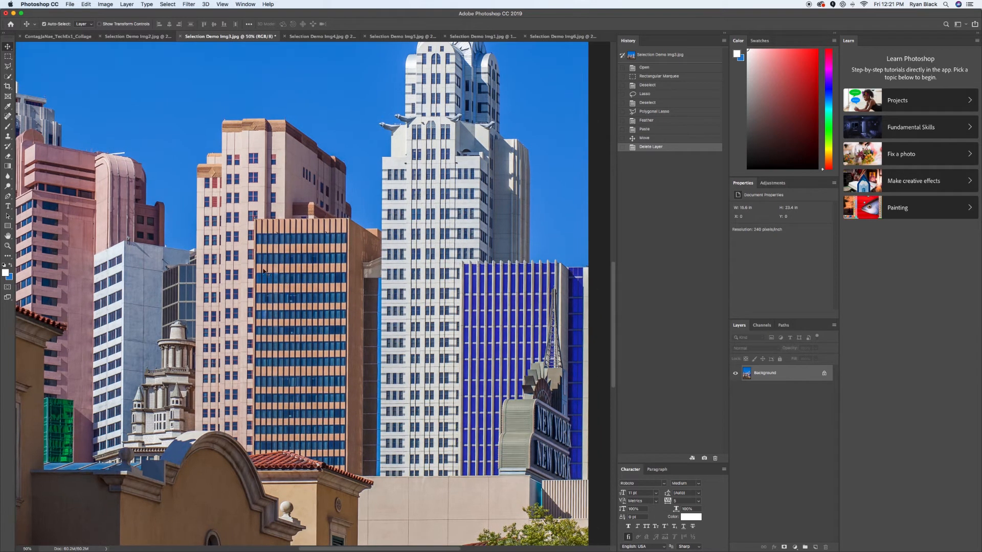
pyautogui.press('super+r')
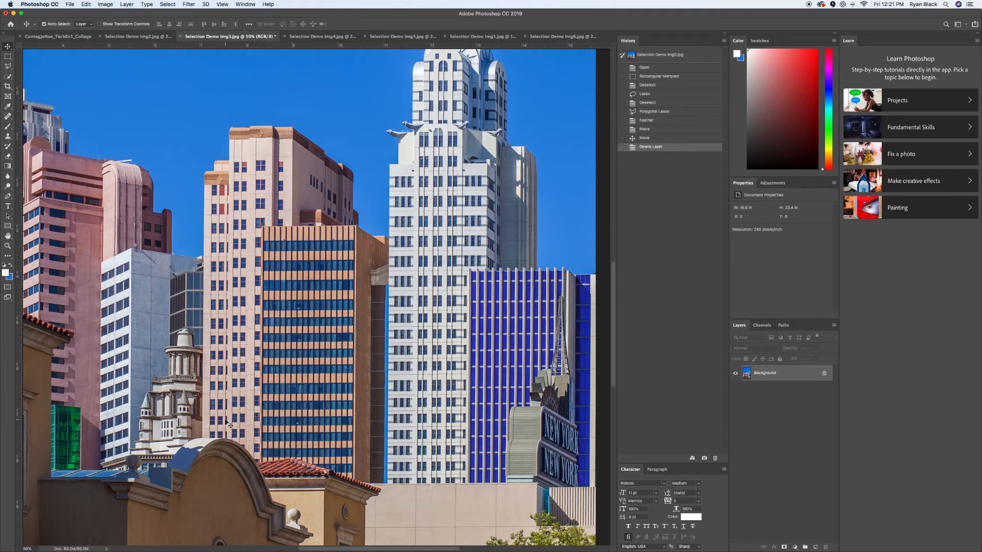
pyautogui.hscroll(-5, 227, 423)
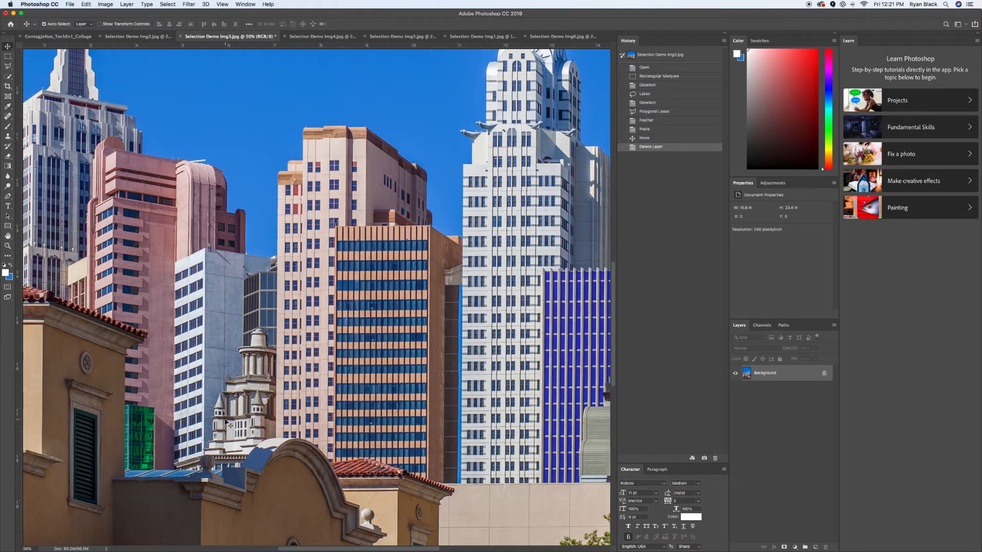
pyautogui.hscroll(-5, 226, 422)
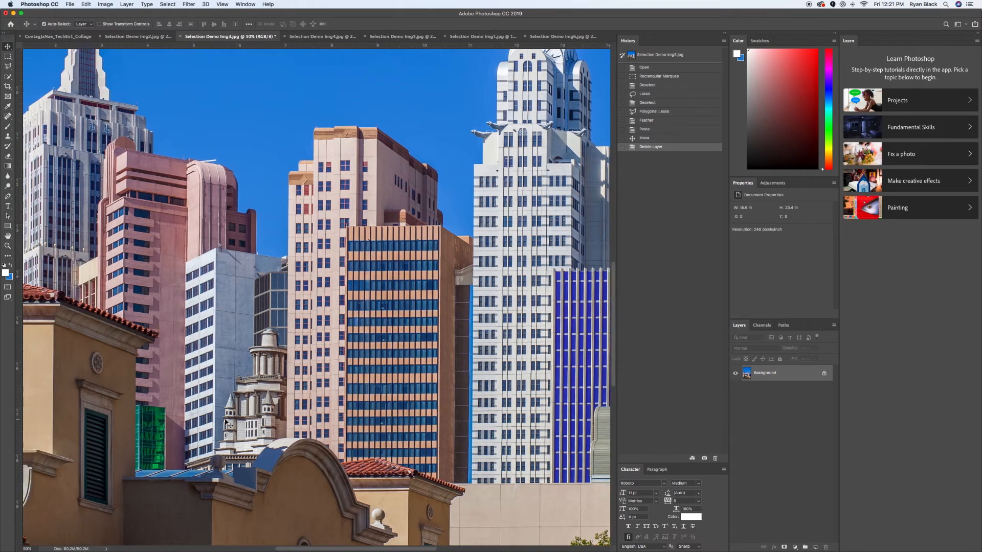
pyautogui.hscroll(-1, 227, 423)
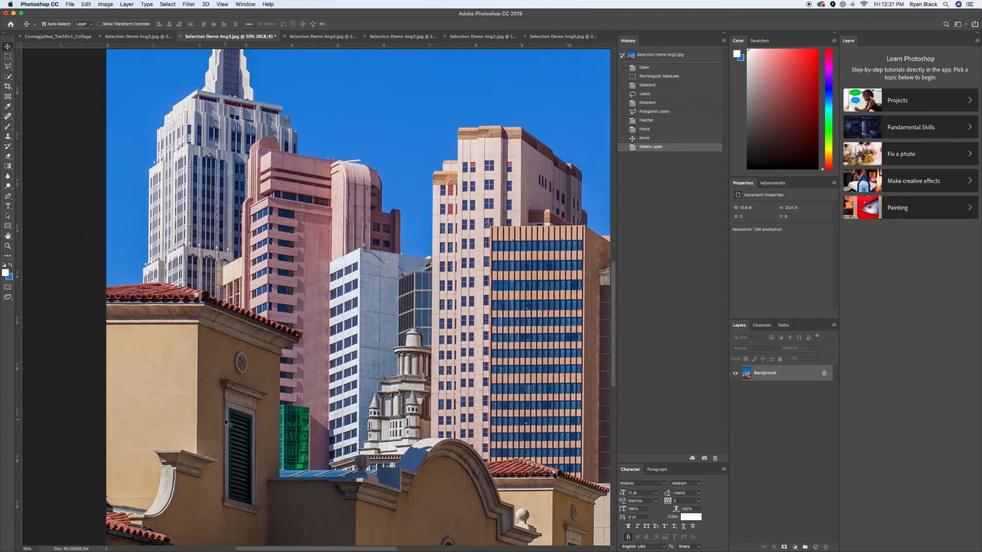
pyautogui.scroll(3, 250, 320)
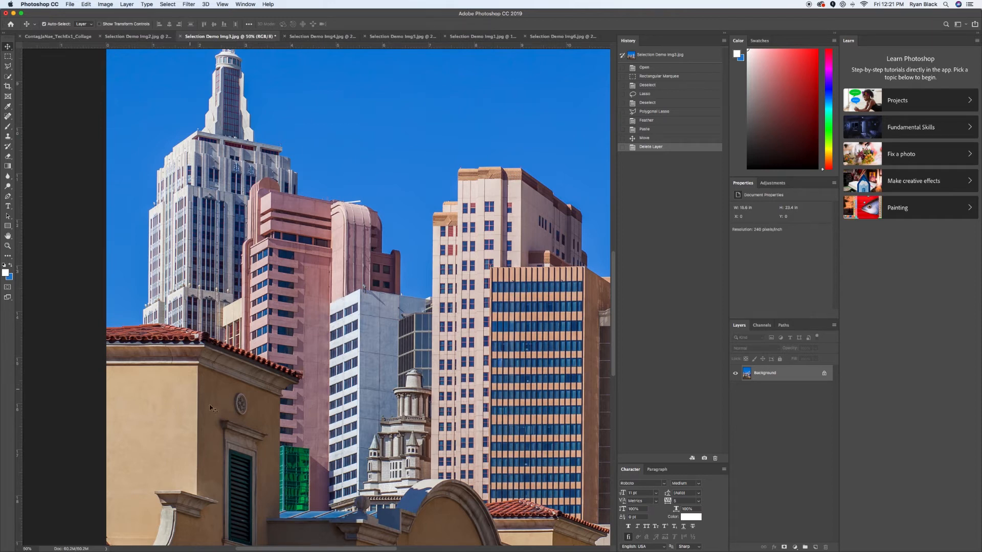
# - Choose the Magnetic Lasso Tool from the lasso flyout (10 px width, 10% contrast, frequency 57)
pyautogui.click(11, 70)
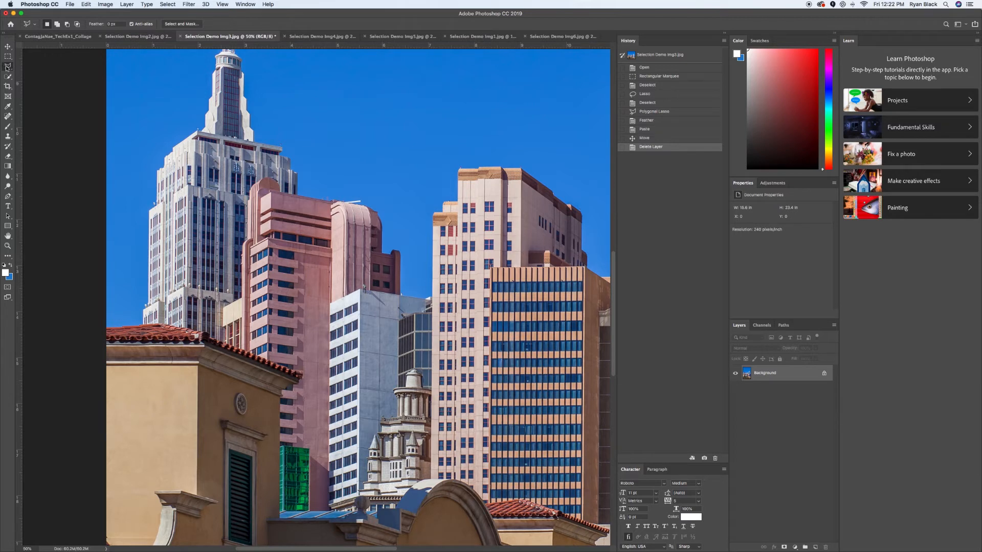
pyautogui.click(7, 67)
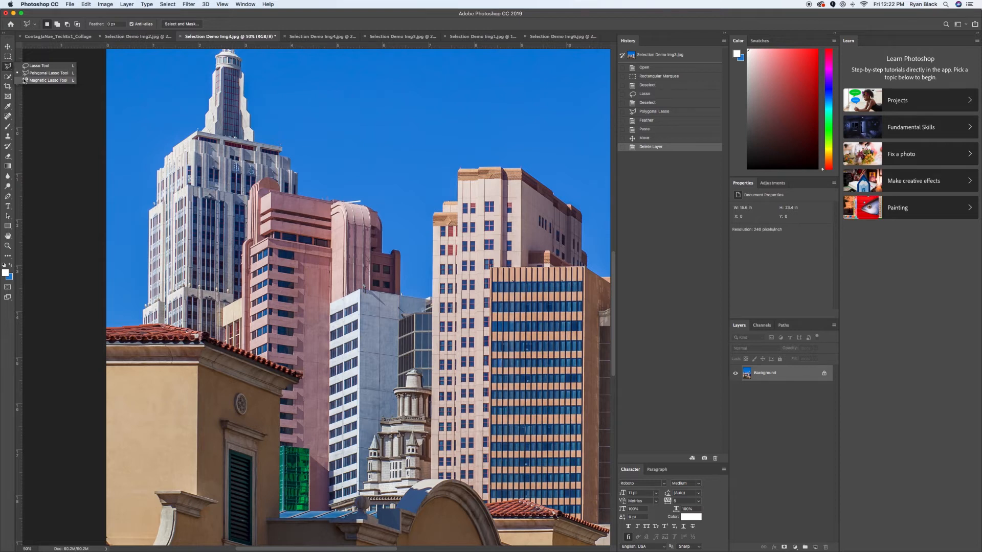
pyautogui.click(24, 80)
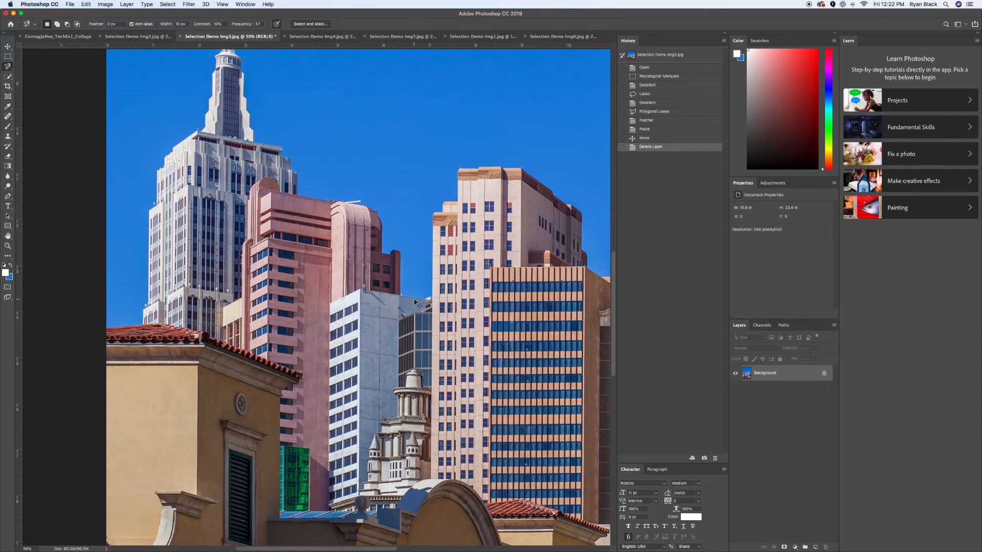
# - Zoom in to 66.7% on the pink building to trace its edges with the Magnetic Lasso
pyautogui.press('super+plus')
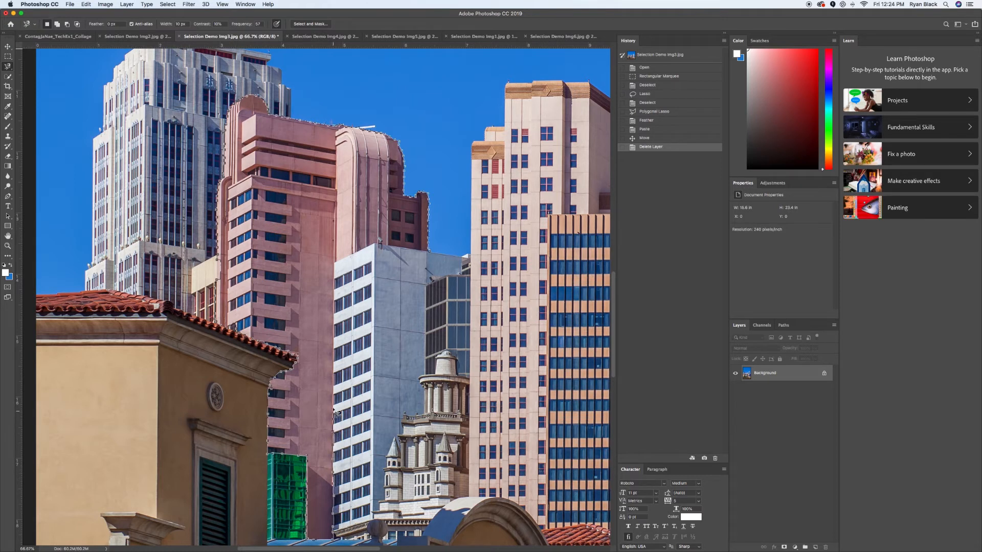
# - Close the Magnetic Lasso path around the pink building into an active selection
pyautogui.hscroll(2, 335, 409)
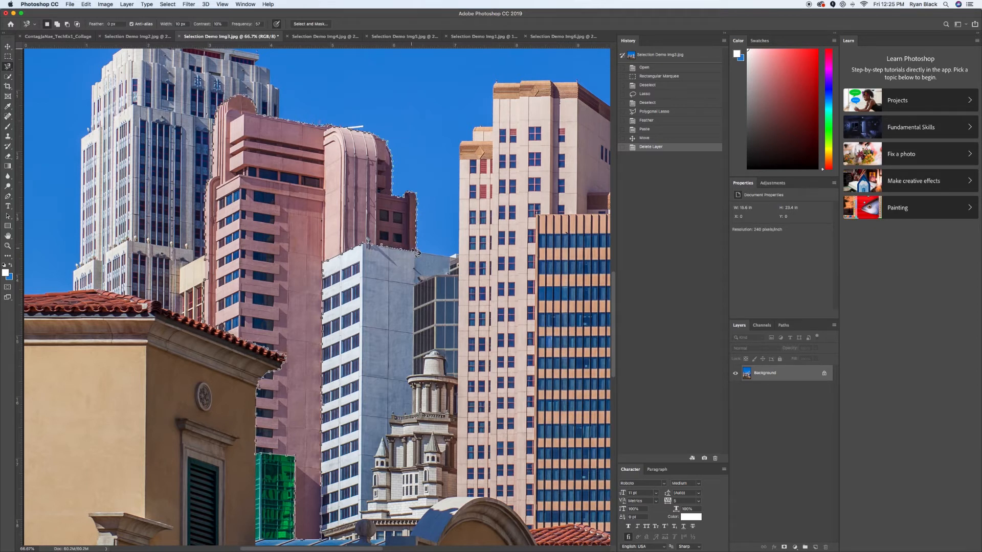
pyautogui.press('Return')
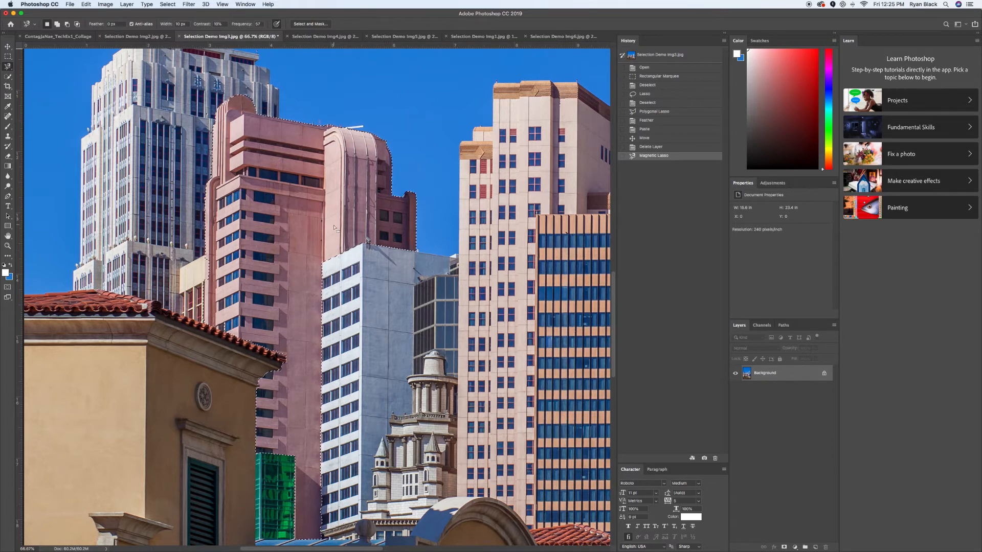
# - Feather the pink building selection by 3 pixels using Select > Modify > Feather
pyautogui.click(167, 4)
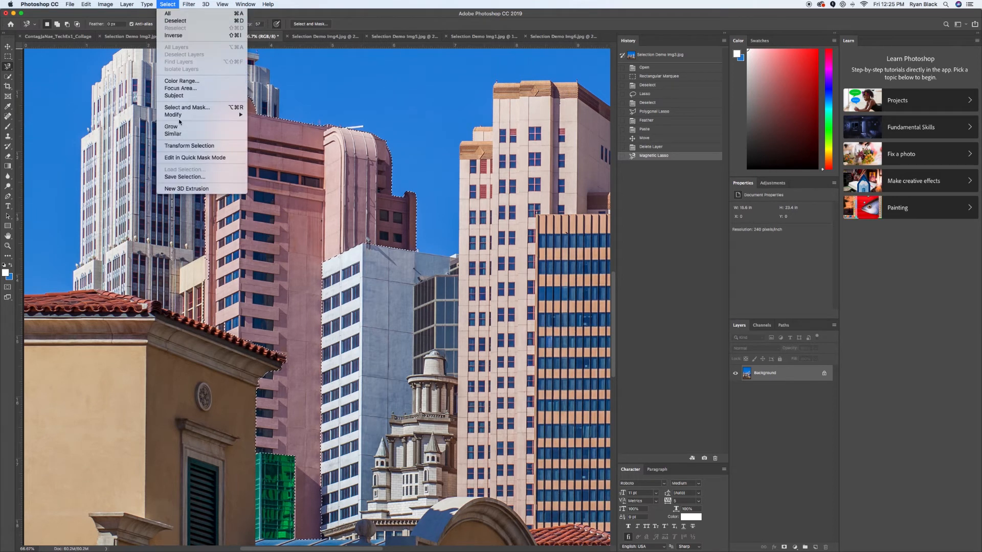
pyautogui.moveTo(180, 117)
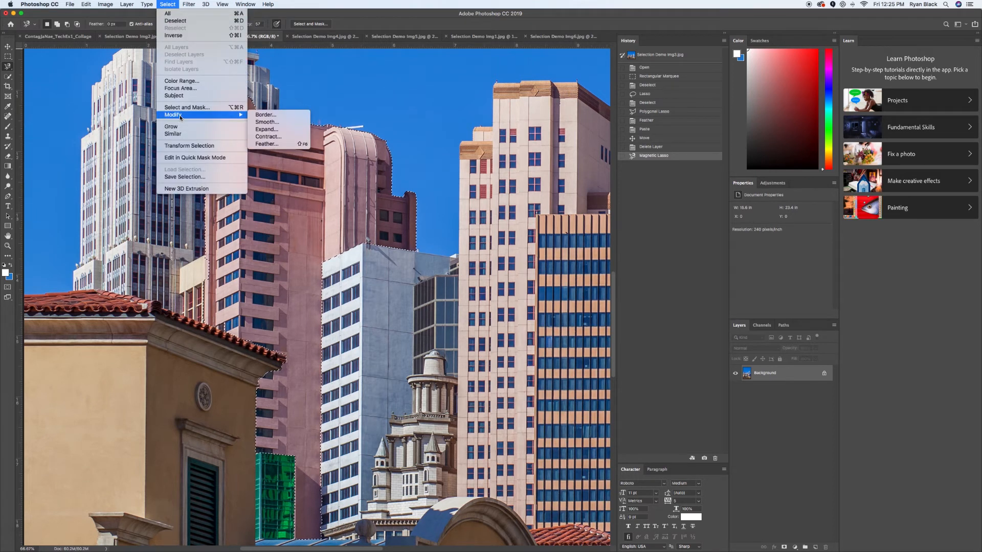
pyautogui.click(266, 145)
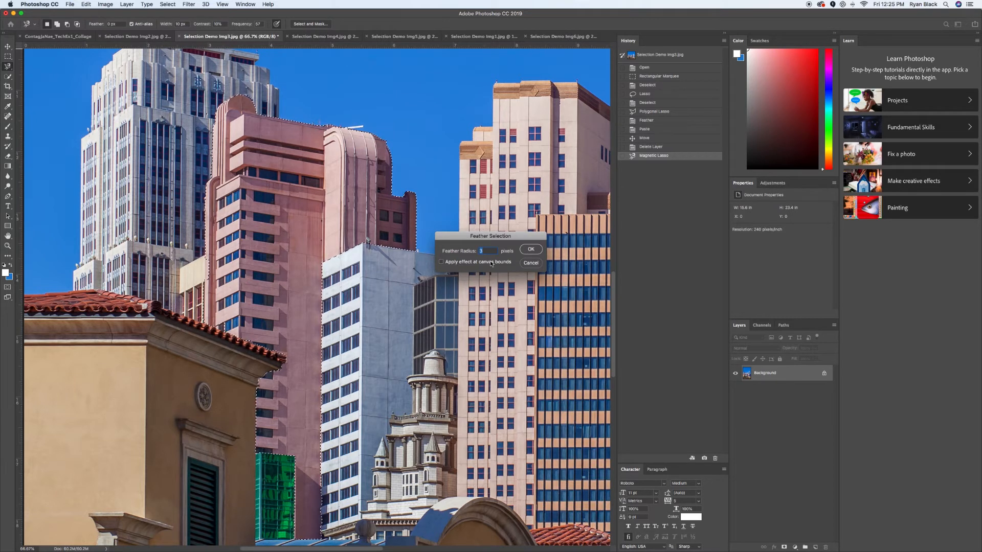
pyautogui.click(529, 251)
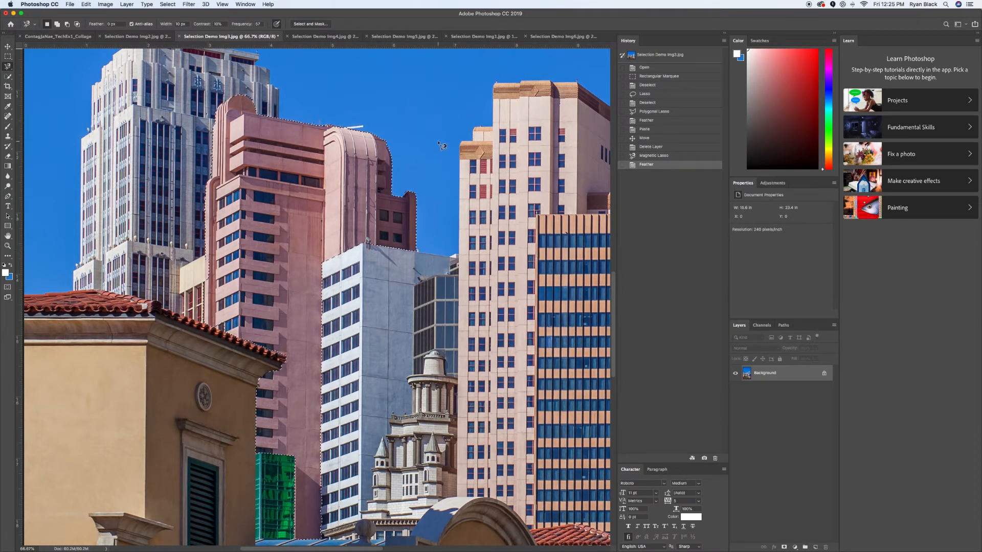
# - Contract the feathered pink building selection by 2 pixels
pyautogui.click(167, 4)
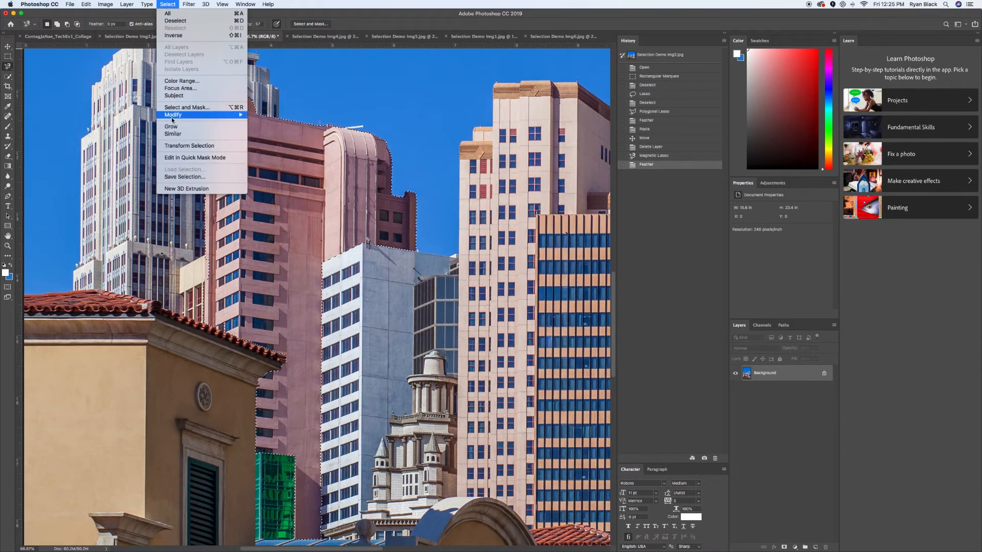
pyautogui.moveTo(225, 115)
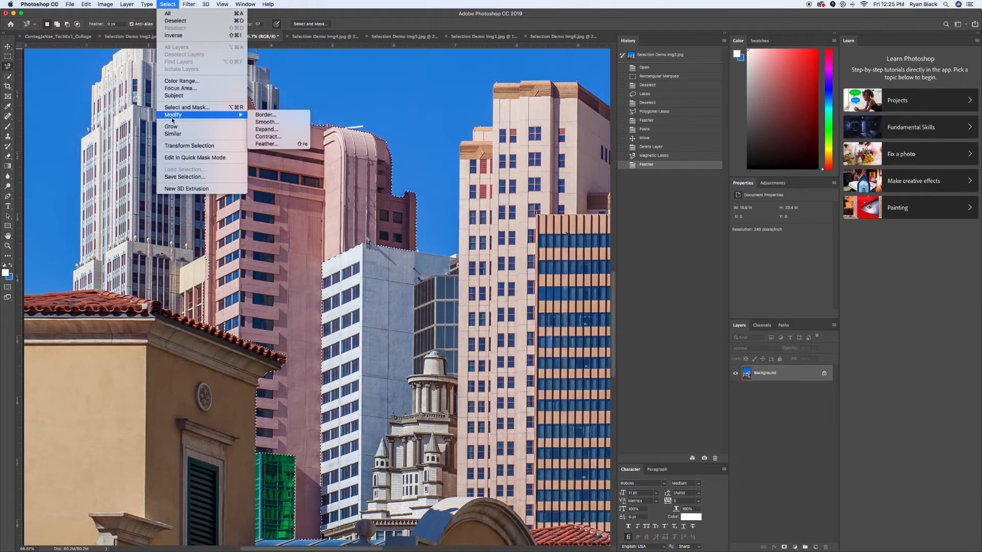
pyautogui.click(259, 137)
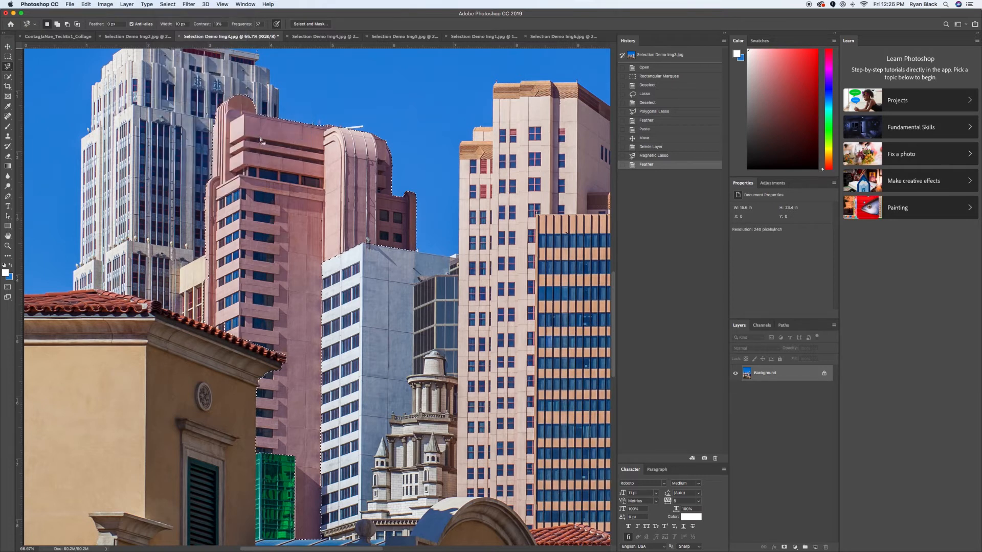
pyautogui.write('2')
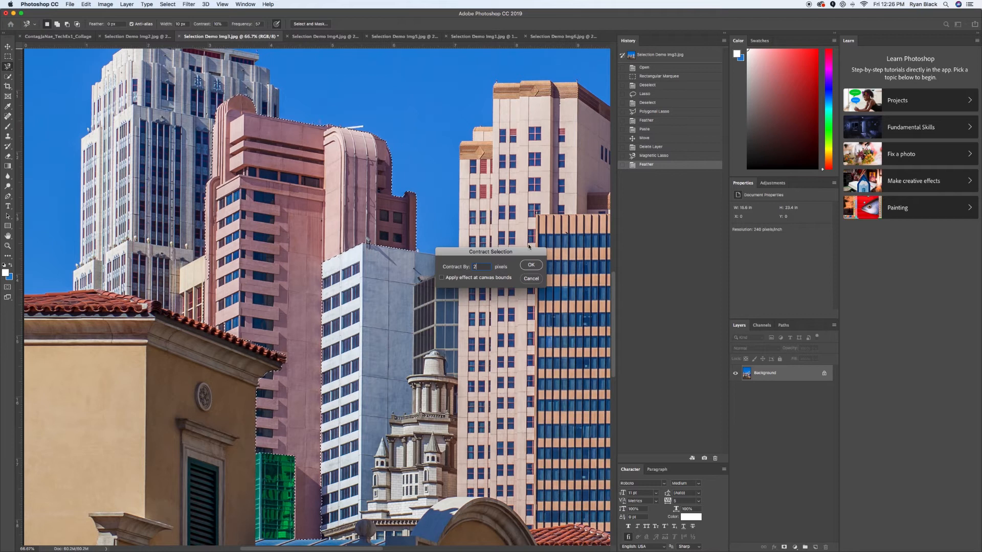
pyautogui.click(531, 265)
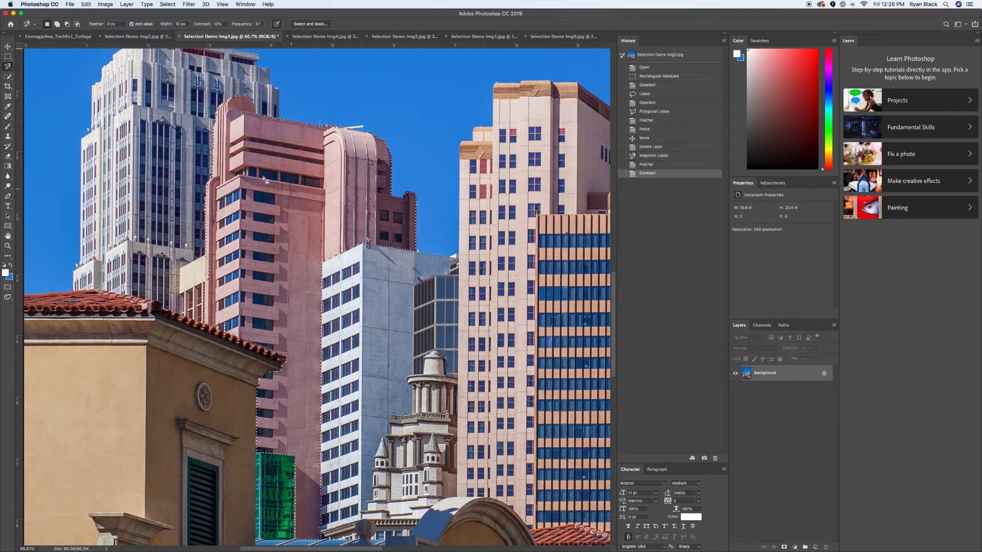
# - Pan around the photo to check the contracted selection, then reopen the Select menu
pyautogui.hscroll(1, 244, 178)
pyautogui.scroll(-1, 244, 178)
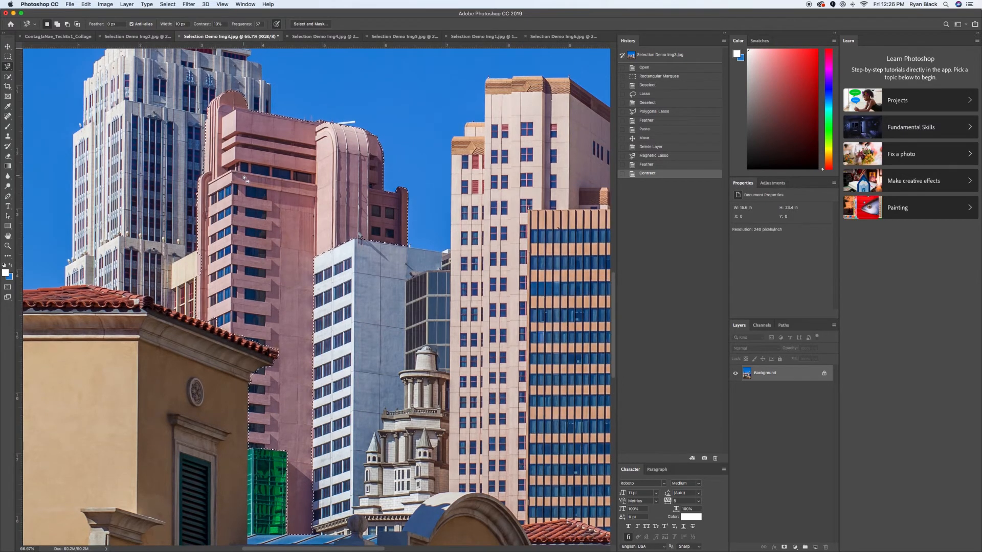
pyautogui.hscroll(-3, 244, 178)
pyautogui.scroll(2, 243, 178)
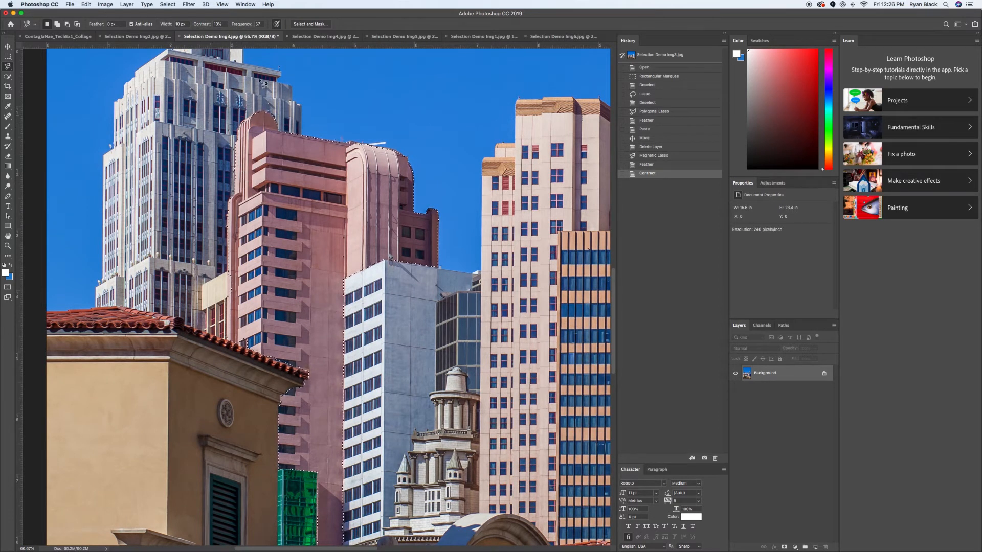
pyautogui.click(164, 4)
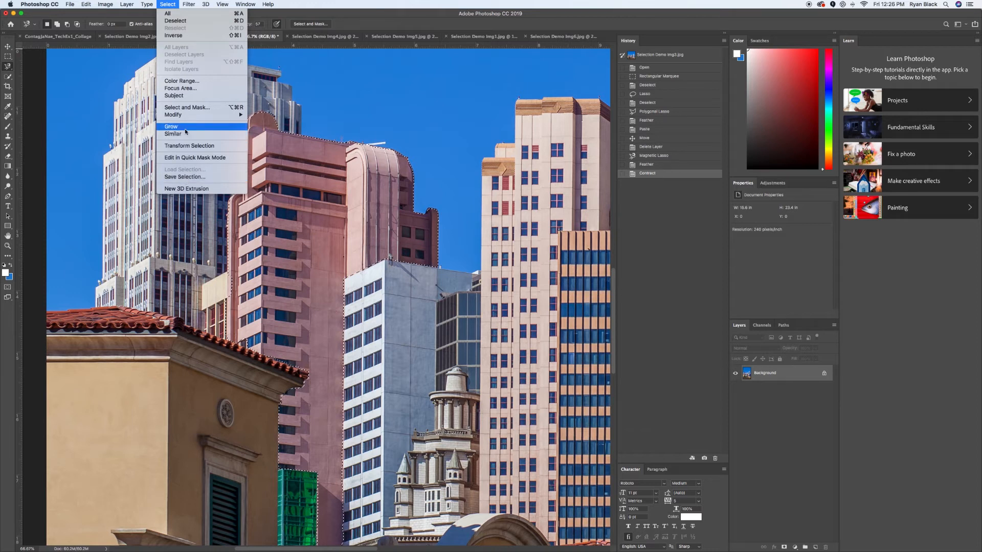
# - Save the selection as channel 'pink building' and paste the building onto a new layer
pyautogui.click(182, 177)
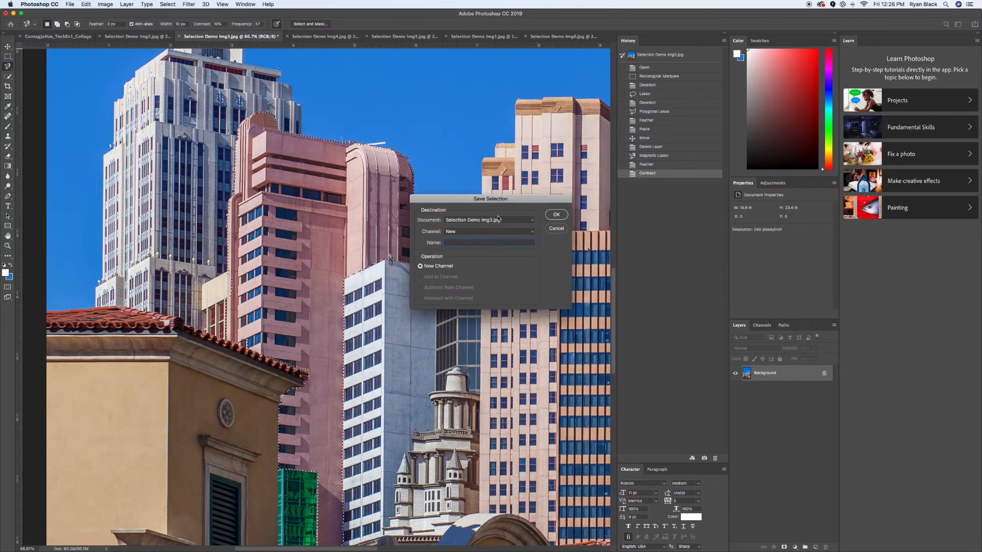
pyautogui.hscroll(2, 484, 237)
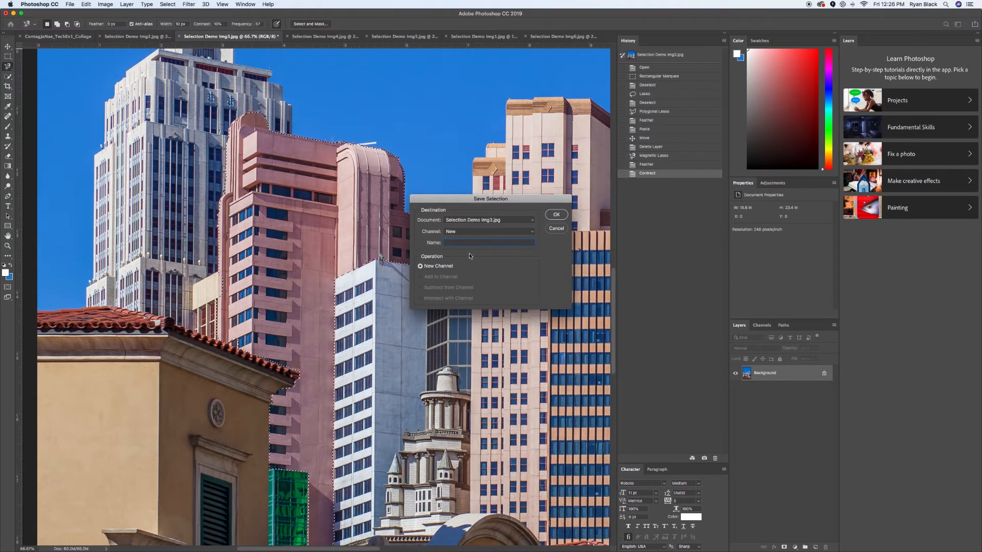
pyautogui.write('pink')
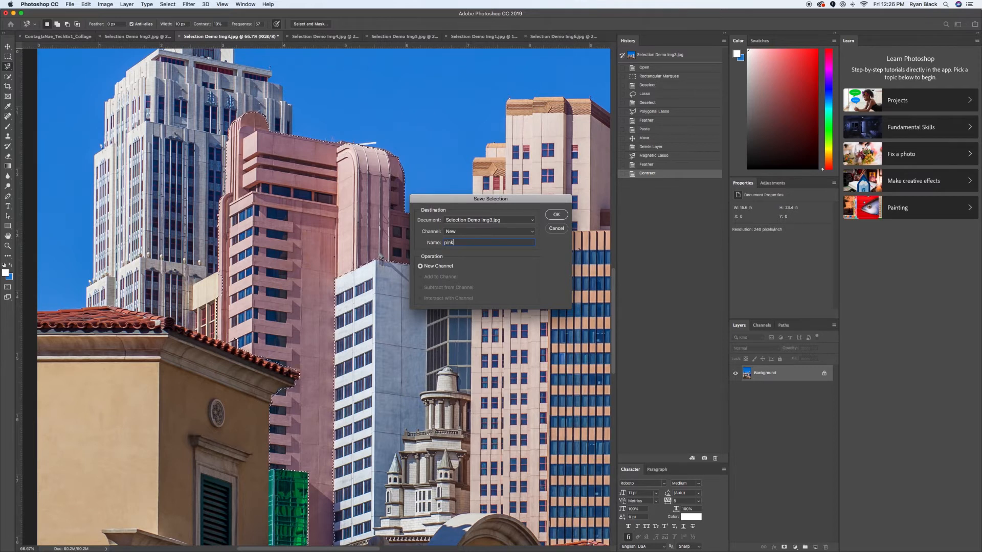
pyautogui.write(' building')
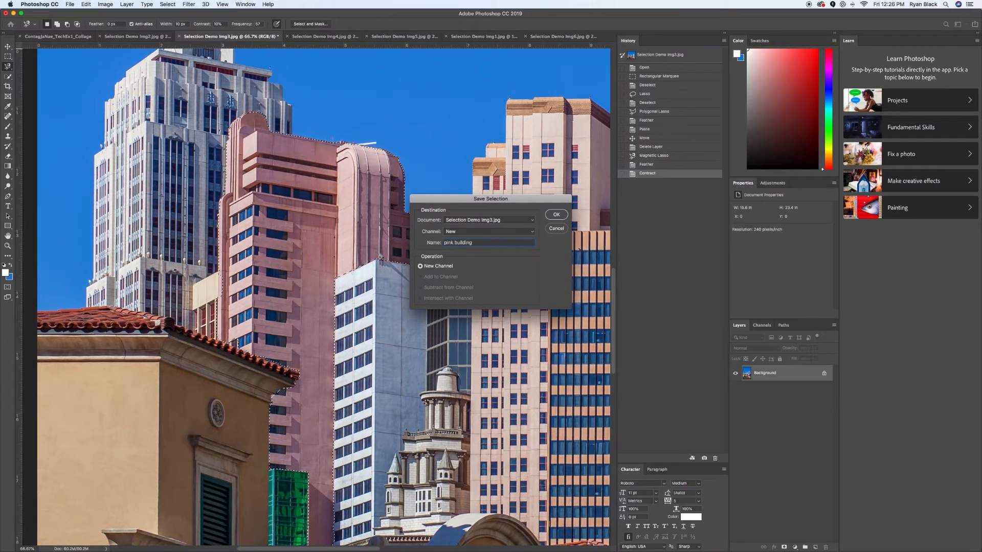
pyautogui.click(560, 215)
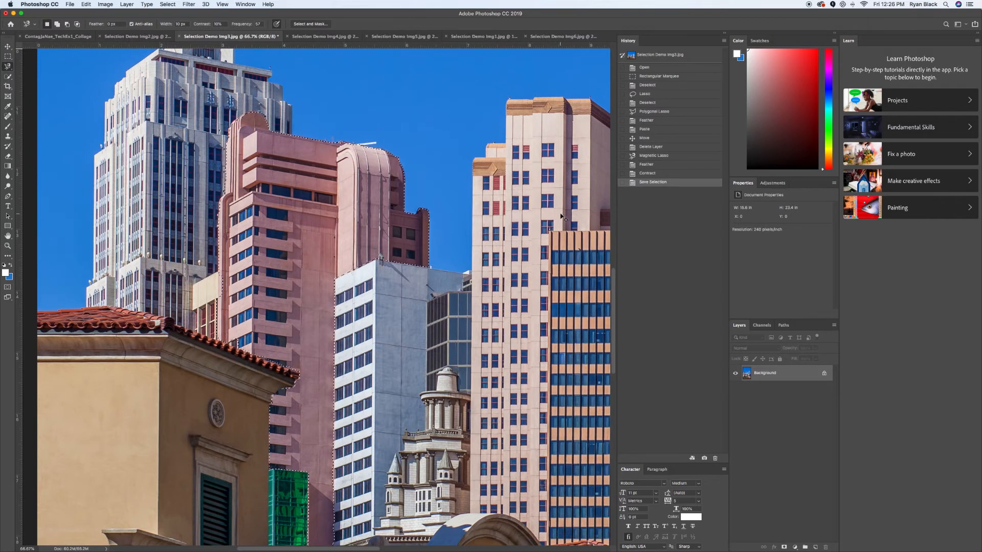
pyautogui.press('super+v')
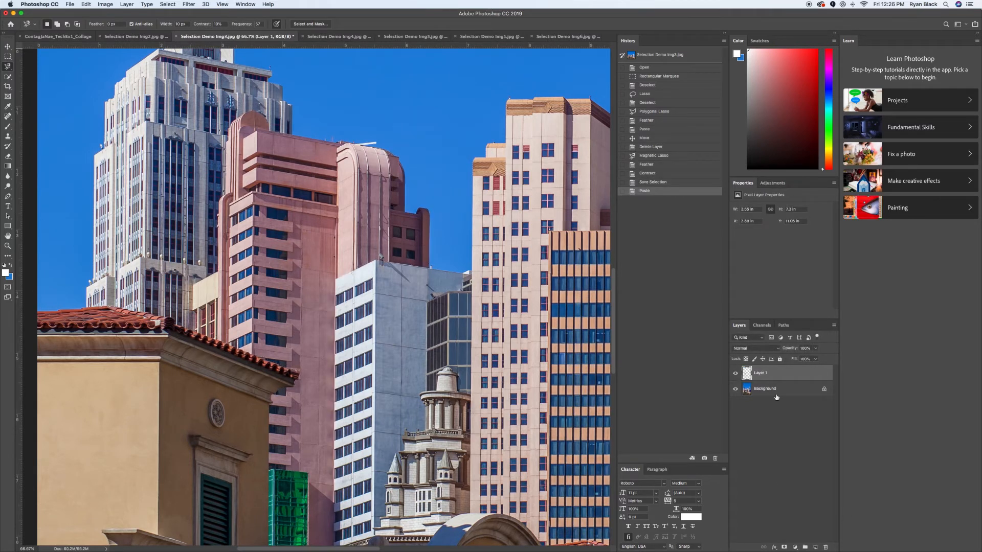
# - Rename the pasted Layer 1 to 'Pink Building'
pyautogui.doubleClick(765, 373)
pyautogui.write('Pink Building')
pyautogui.press('Return')
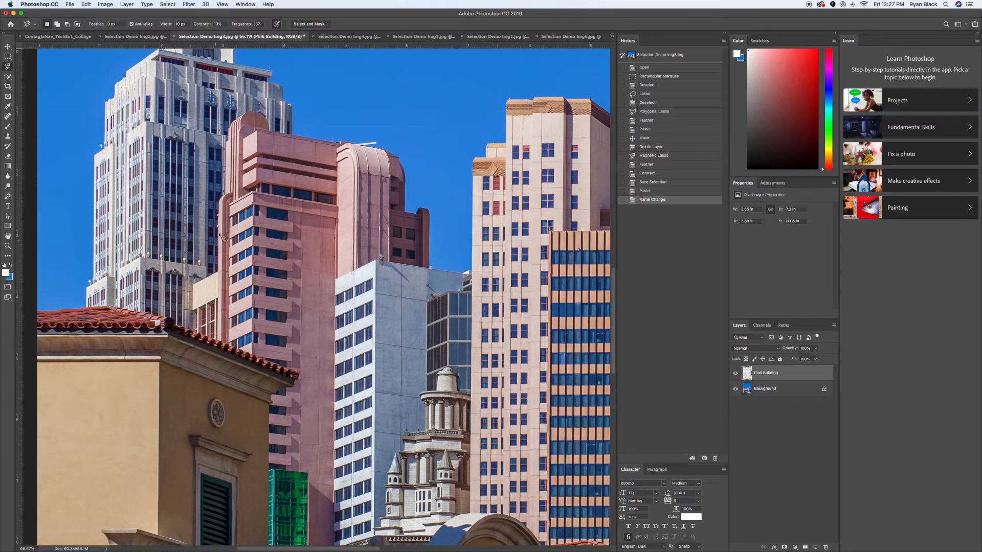
# - Move the building copy down and right, then zoom out to view the whole photo
pyautogui.press('v')
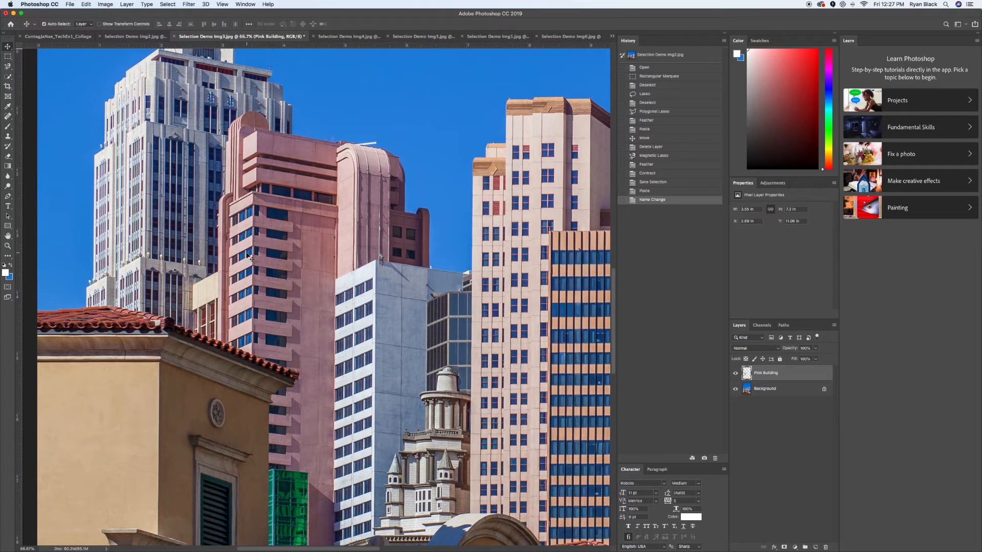
pyautogui.moveTo(249, 248); pyautogui.dragTo(376, 412)
pyautogui.scroll(-5, 376, 410)
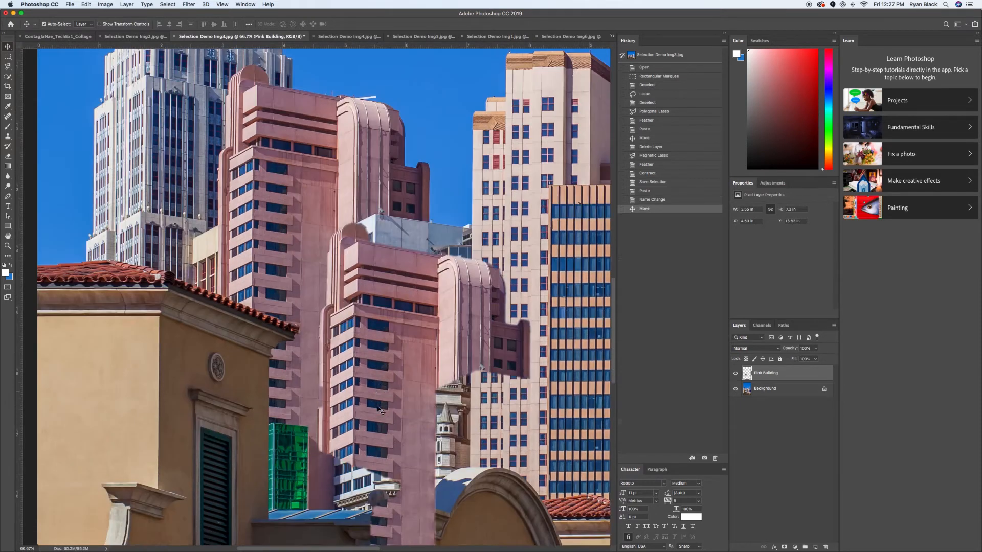
pyautogui.scroll(2, 379, 408)
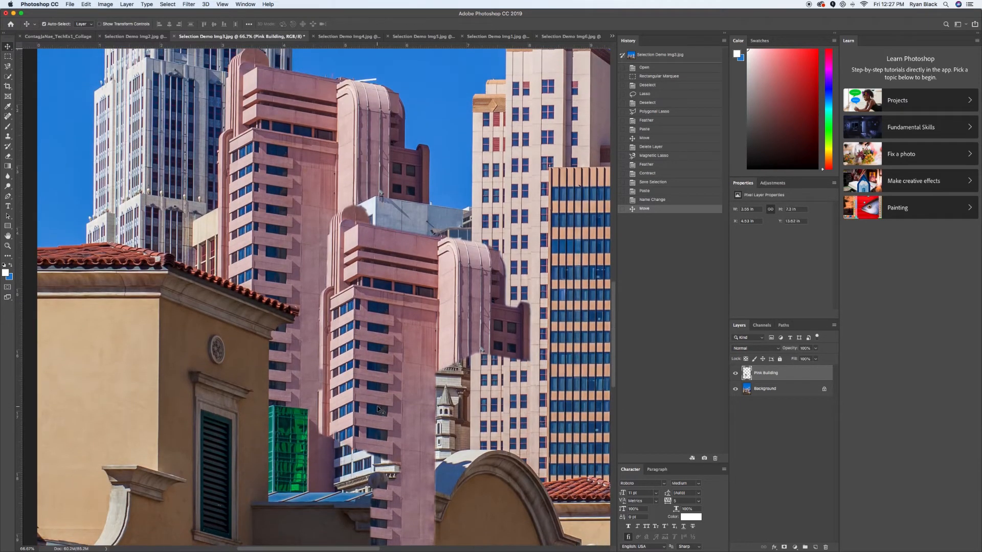
pyautogui.press('super+minus')
pyautogui.press('super+minus')
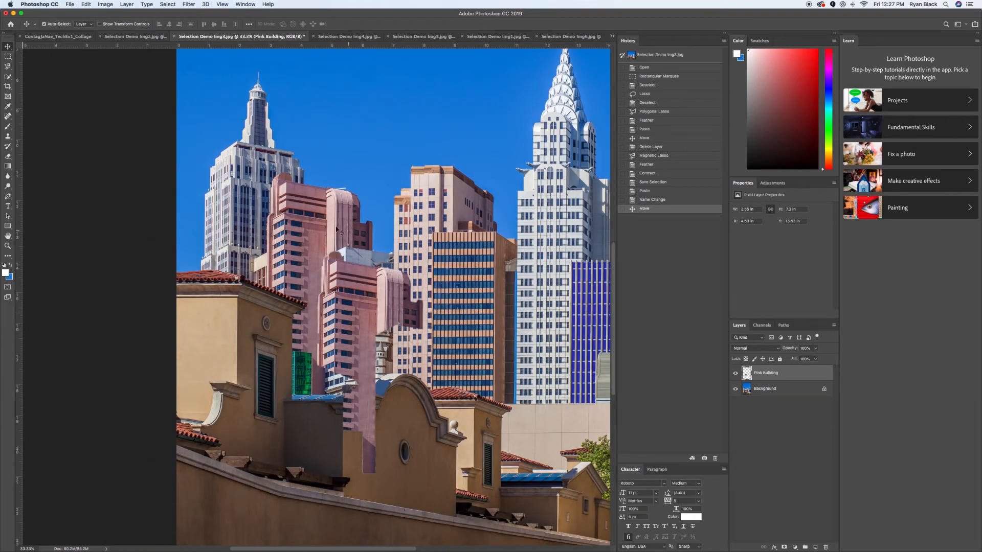
# - Load the saved 'pink building' channel back as the active selection
pyautogui.click(172, 5)
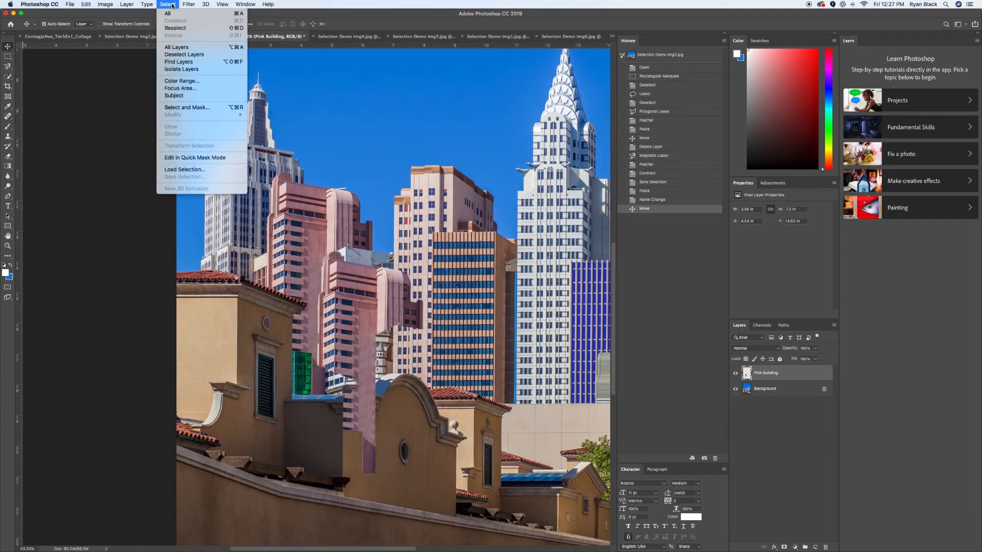
pyautogui.click(173, 173)
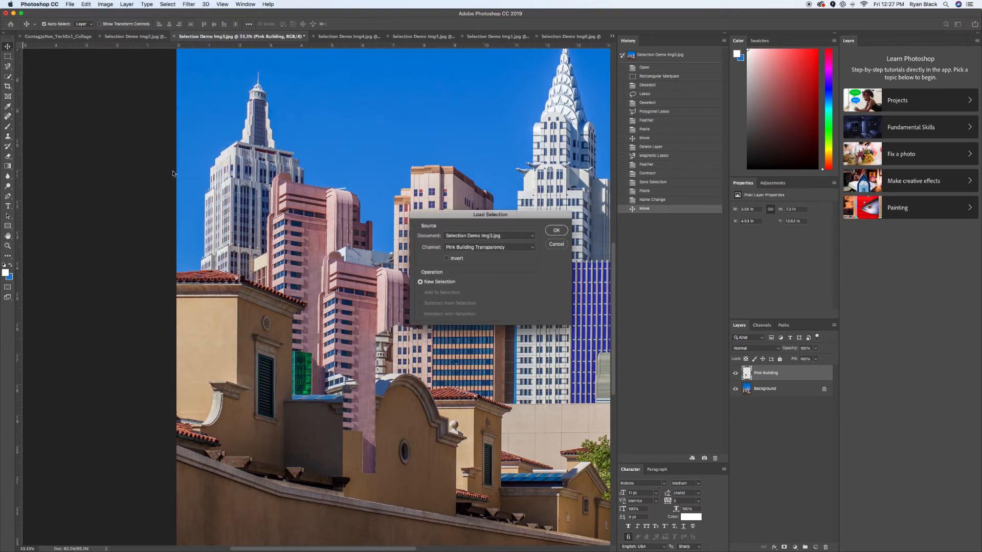
pyautogui.click(455, 249)
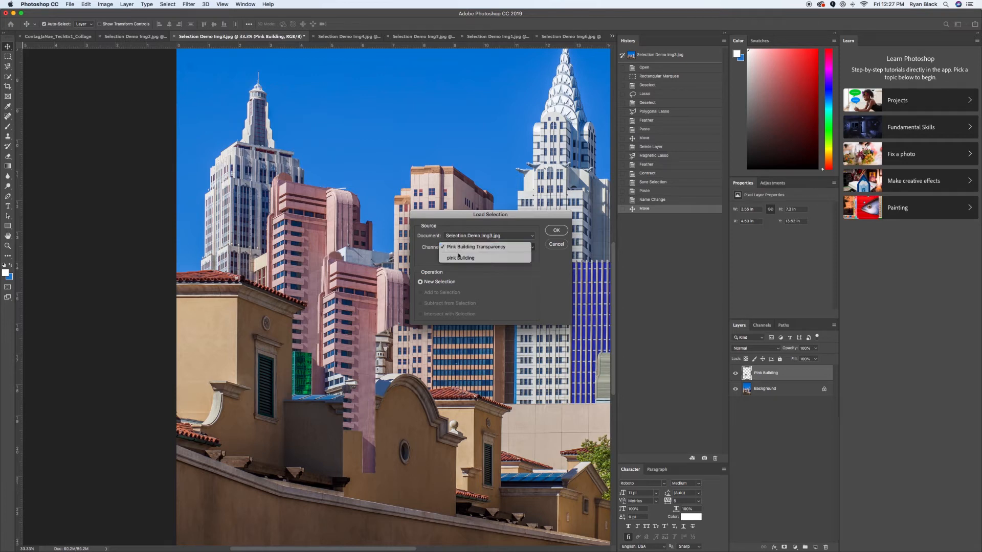
pyautogui.click(458, 258)
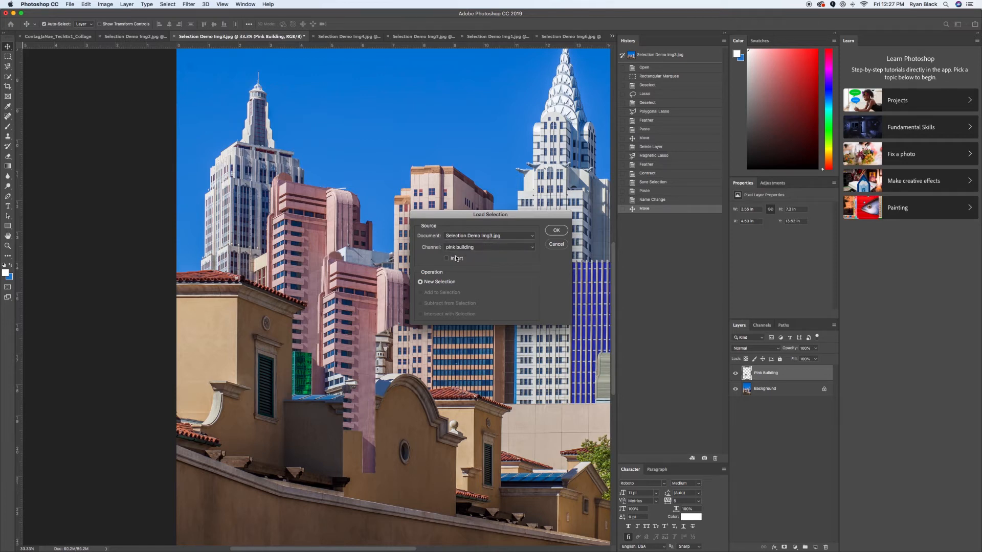
pyautogui.click(554, 229)
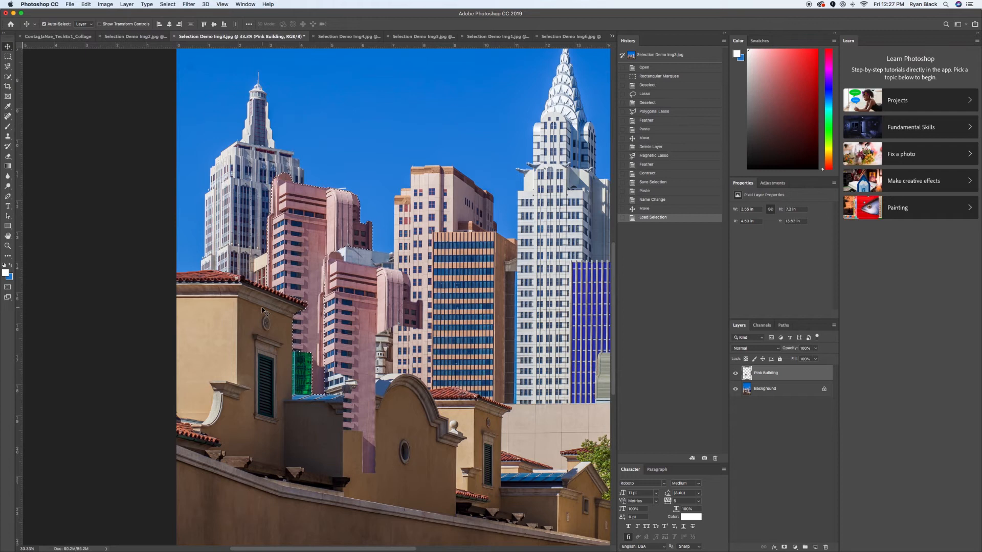
# - Copy the pink building from the Background layer and paste it as a new layer
pyautogui.scroll(3, 529, 404)
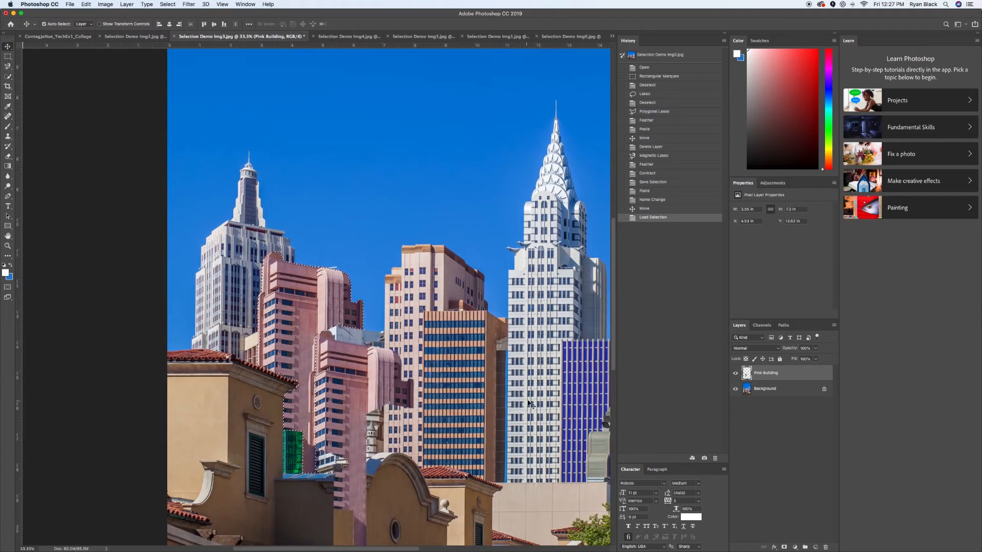
pyautogui.click(761, 393)
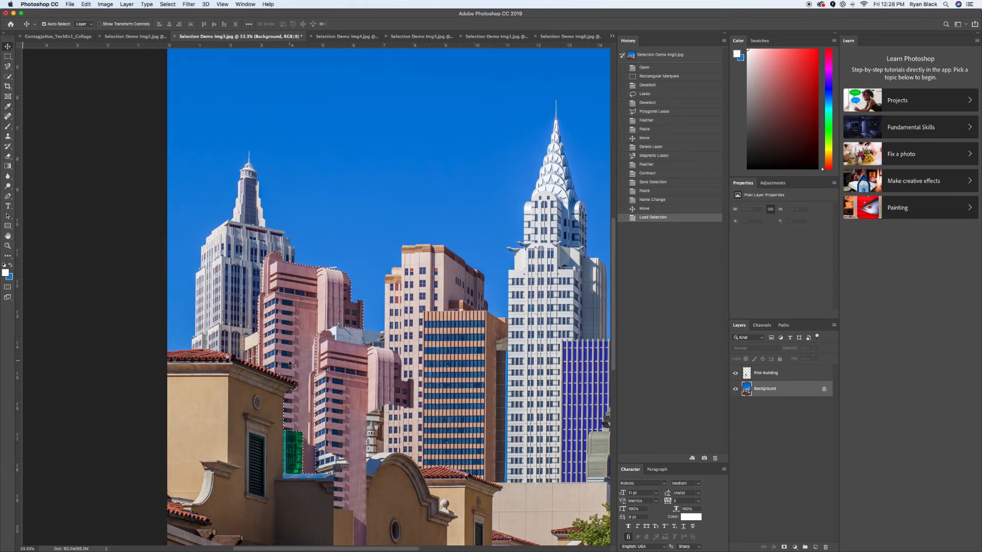
pyautogui.scroll(-3, 550, 378)
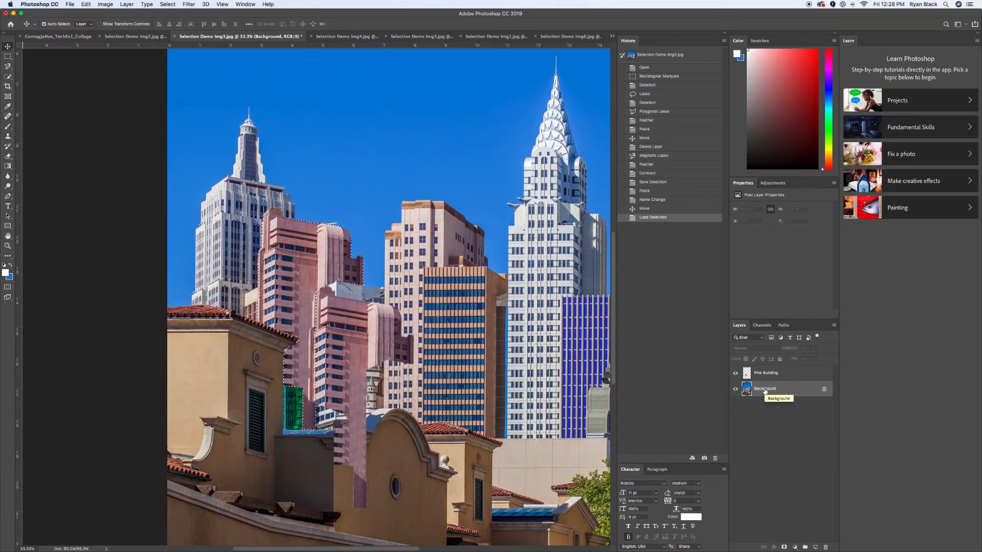
pyautogui.press('super+c')
pyautogui.press('super+v')
# - Move the new copy down and right and name its layer 'Pink Building 2'
pyautogui.moveTo(327, 295); pyautogui.dragTo(380, 422)
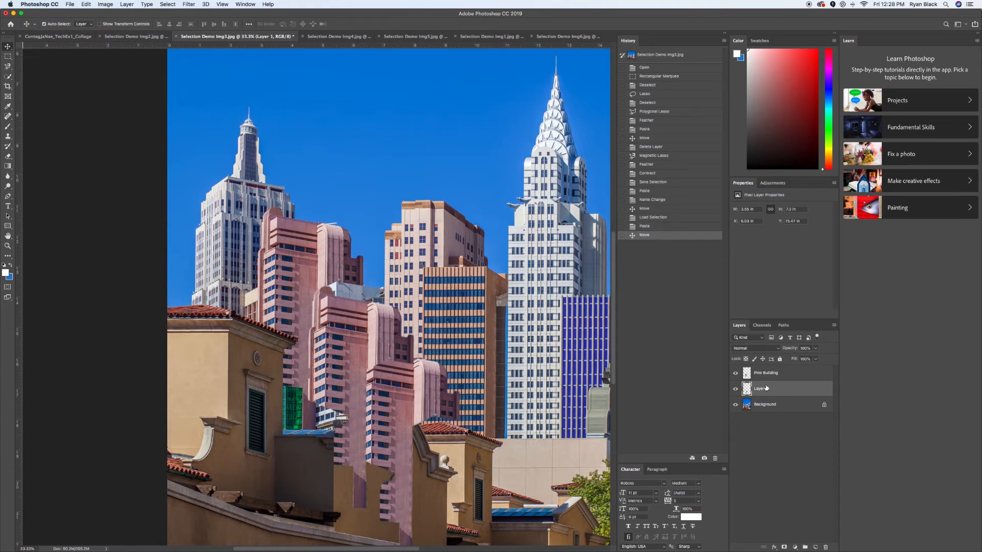
pyautogui.write('P')
pyautogui.press('Return')
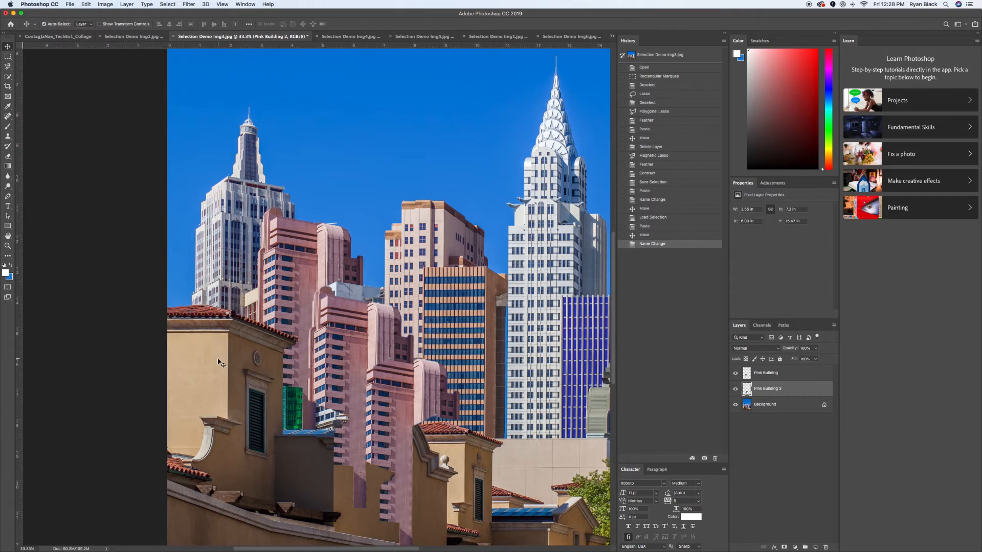
pyautogui.scroll(-3, 221, 363)
pyautogui.hscroll(-3, 221, 363)
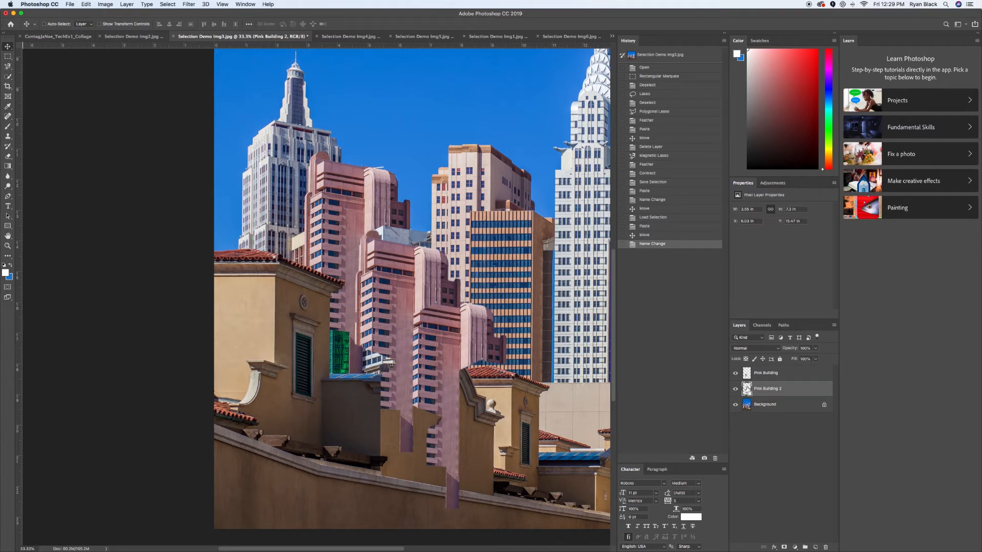
# - Load the Pink Building 2 layer's outline, nudge its pixels slightly, and deselect
pyautogui.keyDown('super'); pyautogui.click(747, 389); pyautogui.keyUp('super')
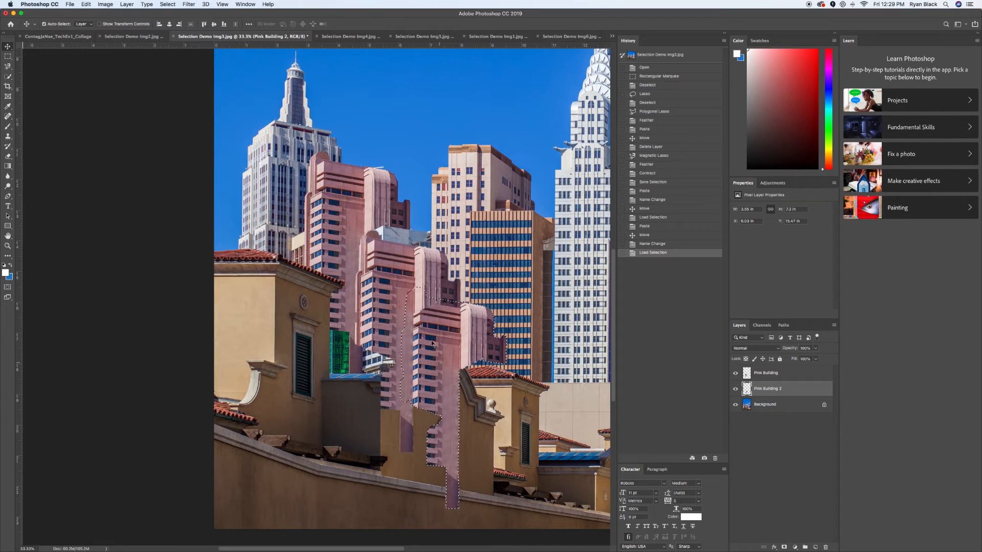
pyautogui.moveTo(422, 355)
pyautogui.mouseDown()
pyautogui.moveTo(436, 360)
pyautogui.moveTo(425, 351)
pyautogui.mouseUp()
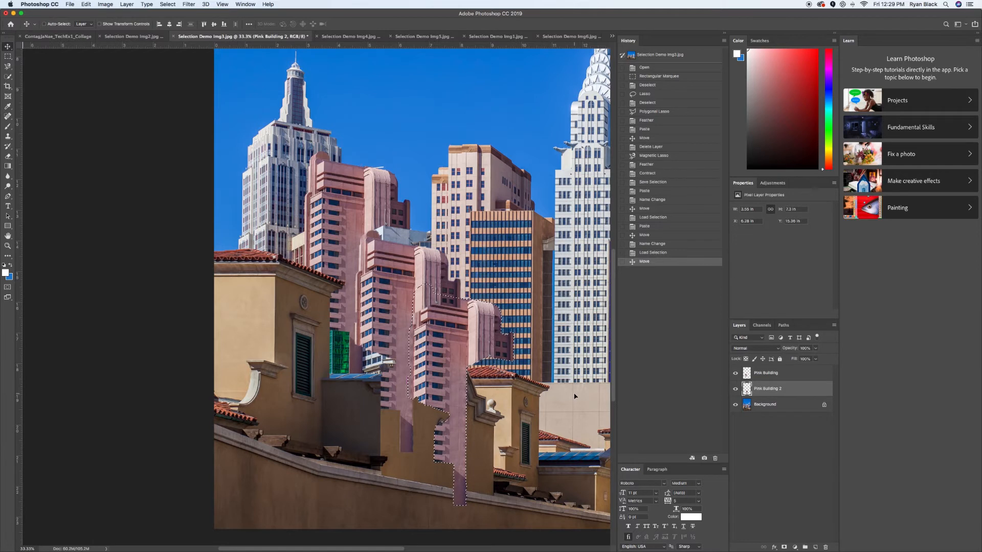
pyautogui.press('super+d')
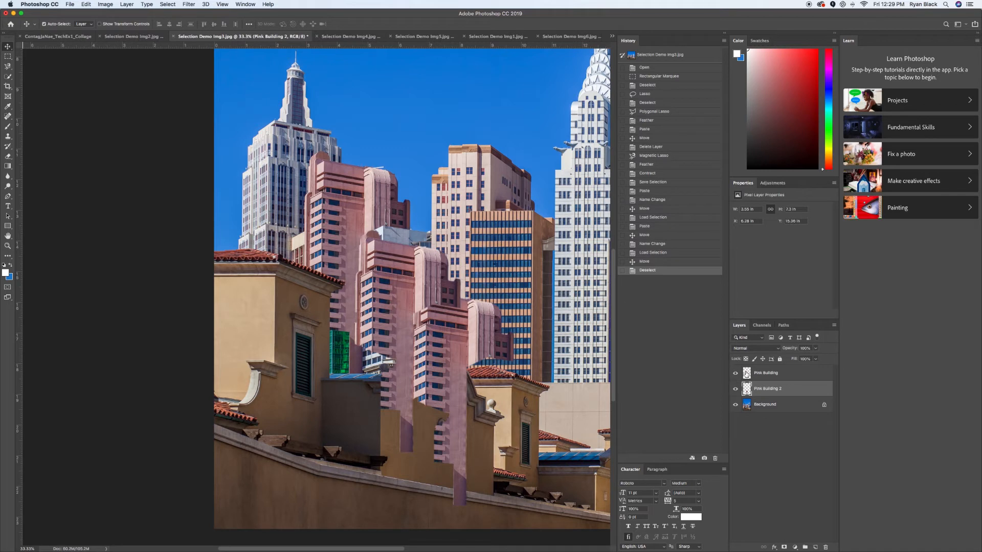
# - Select the Pink Building layer's pixels and nudge them slightly downward
pyautogui.click(746, 374)
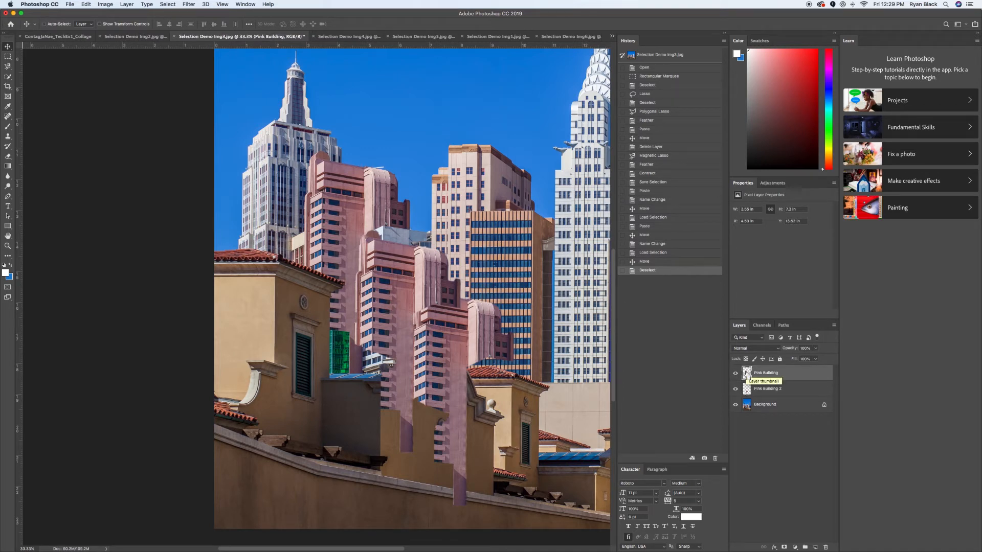
pyautogui.keyDown('super'); pyautogui.click(746, 374); pyautogui.keyUp('super')
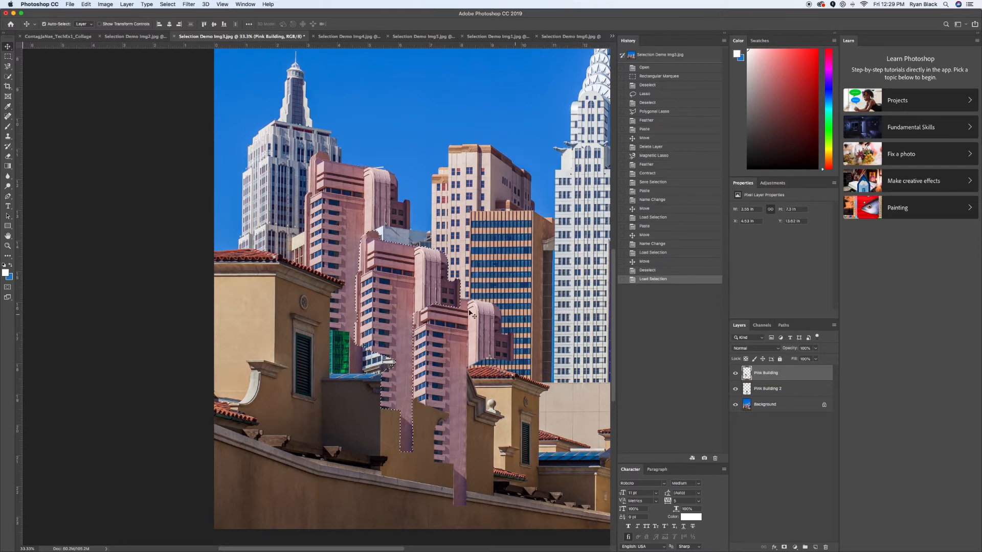
pyautogui.moveTo(377, 297); pyautogui.dragTo(378, 290)
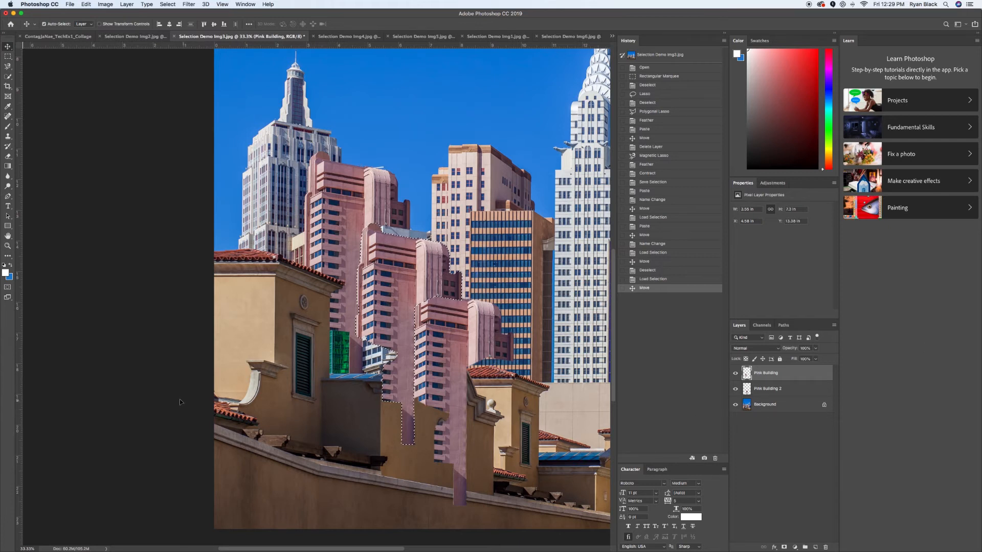
# - Start Edit > Transform > Scale on the Pink Building layer
pyautogui.click(88, 5)
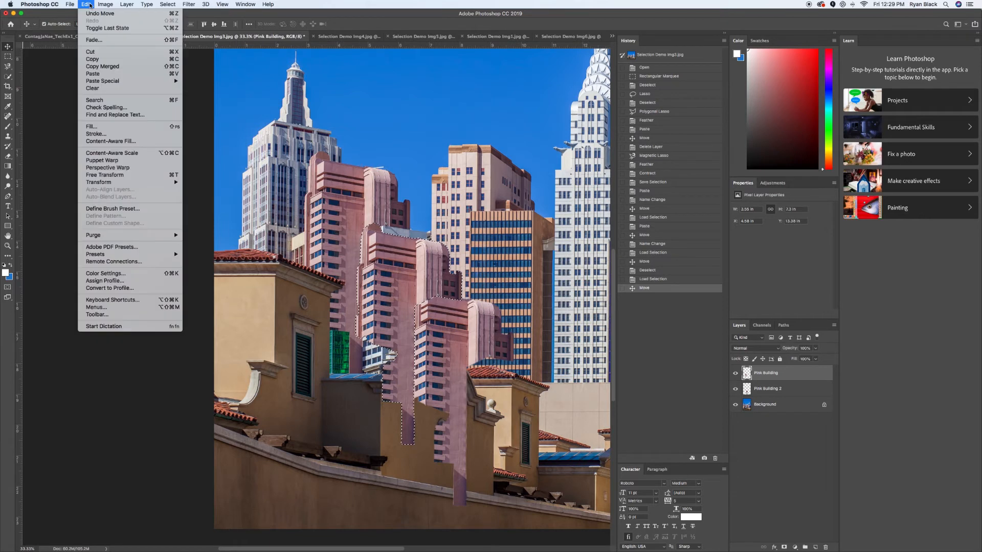
pyautogui.moveTo(109, 185)
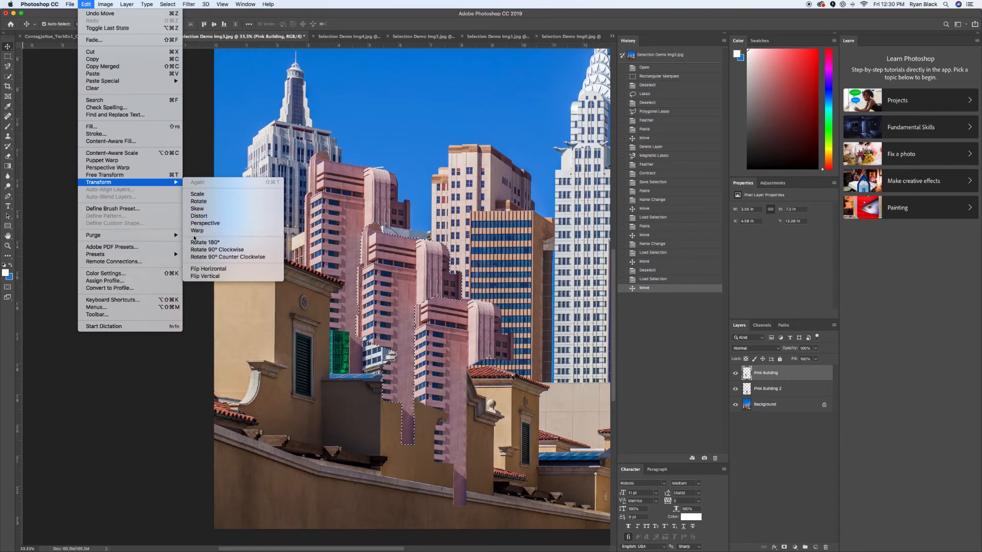
pyautogui.click(219, 194)
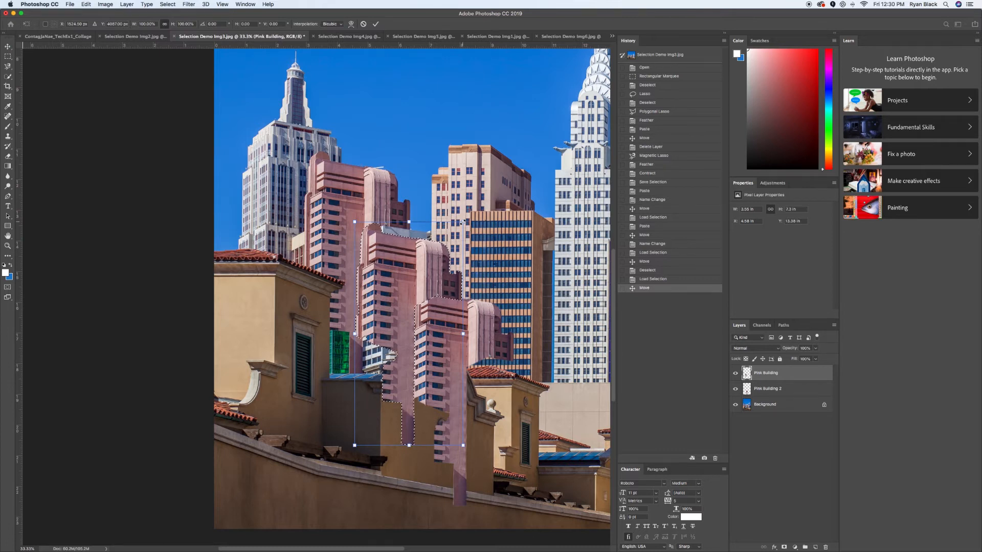
# - Drag the pink building through several trial sizes, undo the last widening, and commit near original size
pyautogui.moveTo(463, 222)
pyautogui.mouseDown()
pyautogui.moveTo(435, 238)
pyautogui.moveTo(462, 221)
pyautogui.moveTo(444, 225)
pyautogui.mouseUp()
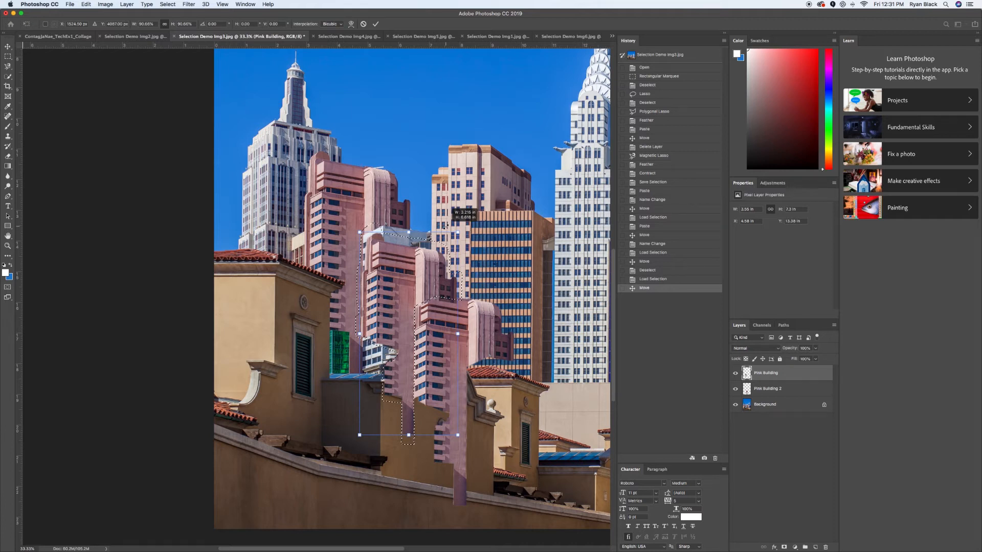
pyautogui.moveTo(444, 226)
pyautogui.mouseDown()
pyautogui.moveTo(518, 179)
pyautogui.moveTo(453, 229)
pyautogui.mouseUp()
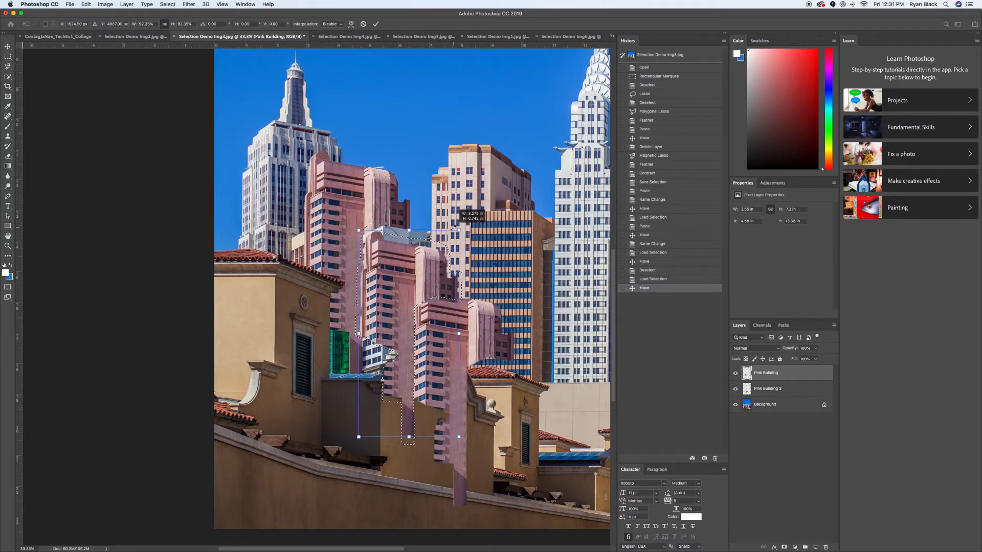
pyautogui.moveTo(454, 228); pyautogui.dragTo(453, 229)
pyautogui.moveTo(452, 229); pyautogui.dragTo(476, 219)
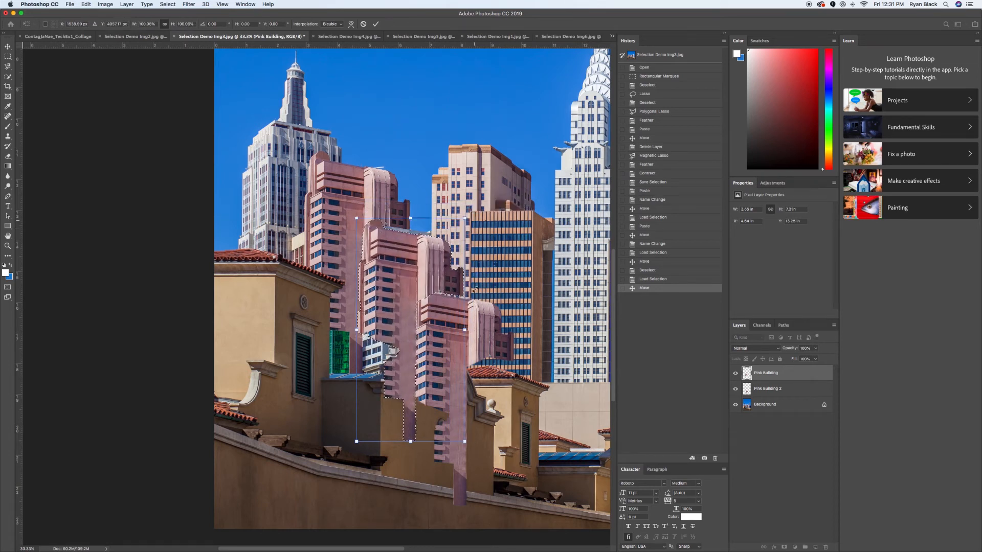
pyautogui.moveTo(464, 331); pyautogui.dragTo(495, 327)
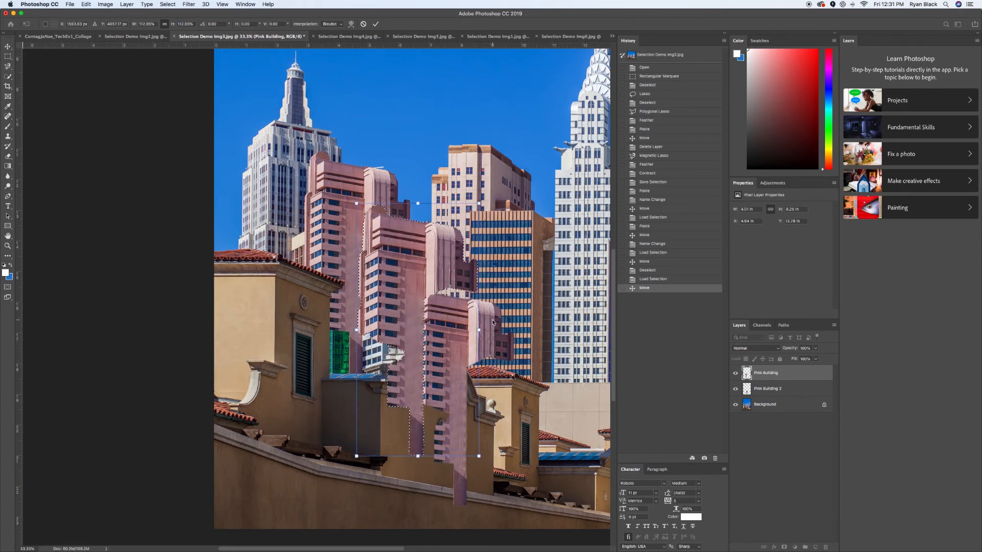
pyautogui.press('super+z')
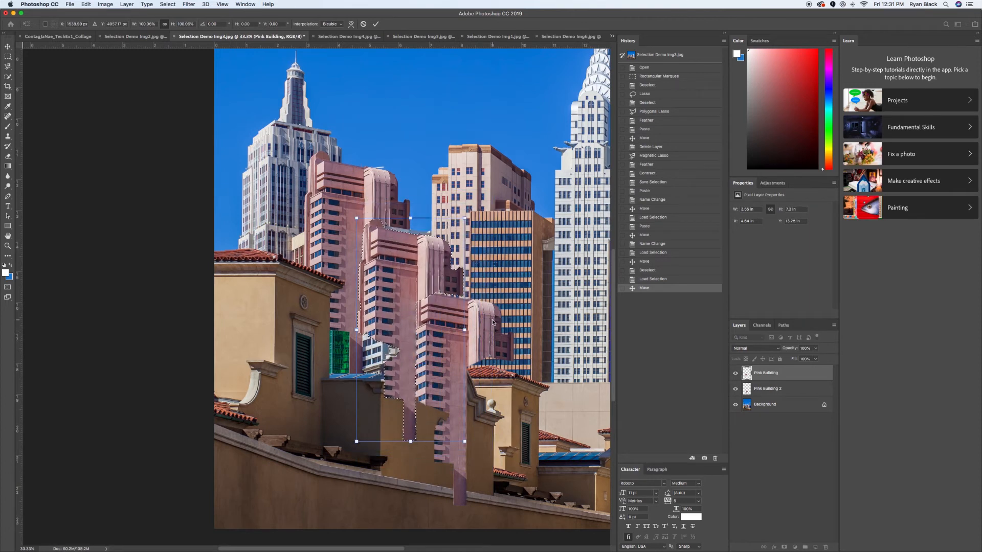
pyautogui.press('Return')
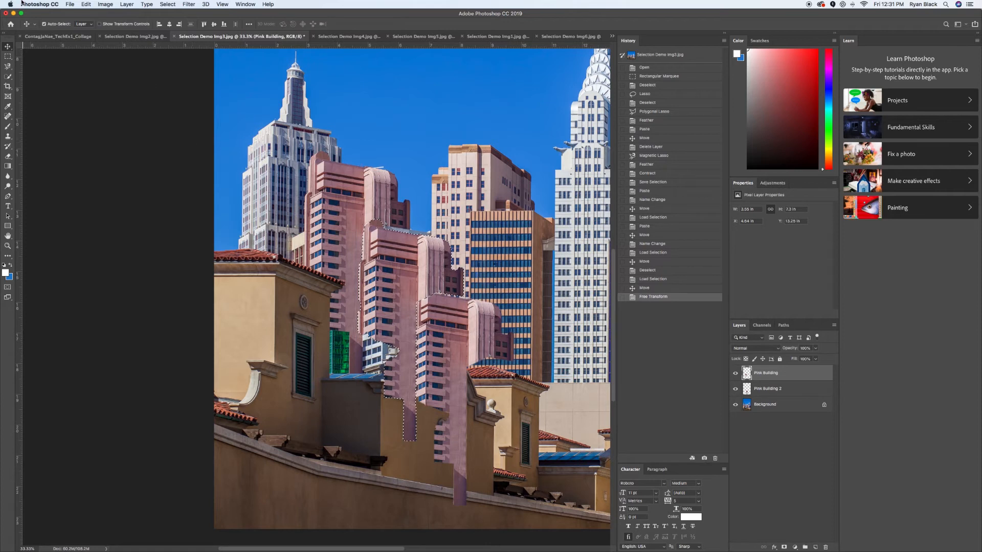
# - Use Edit > Transform > Scale to widen the pink building from both sides, undoing the final left stretch
pyautogui.click(75, 4)
pyautogui.moveTo(86, 4)
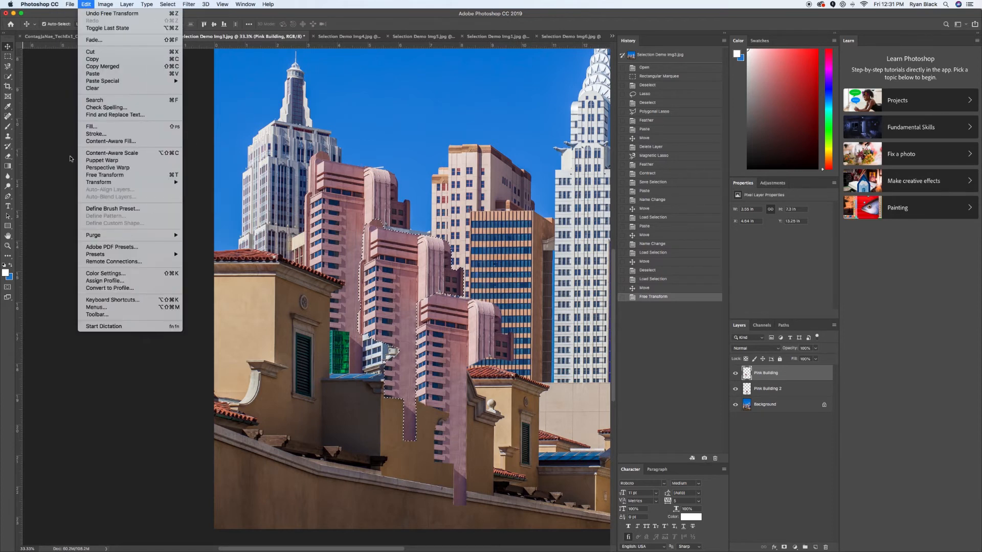
pyautogui.moveTo(84, 182)
pyautogui.click(220, 194)
pyautogui.scroll(2, 414, 296)
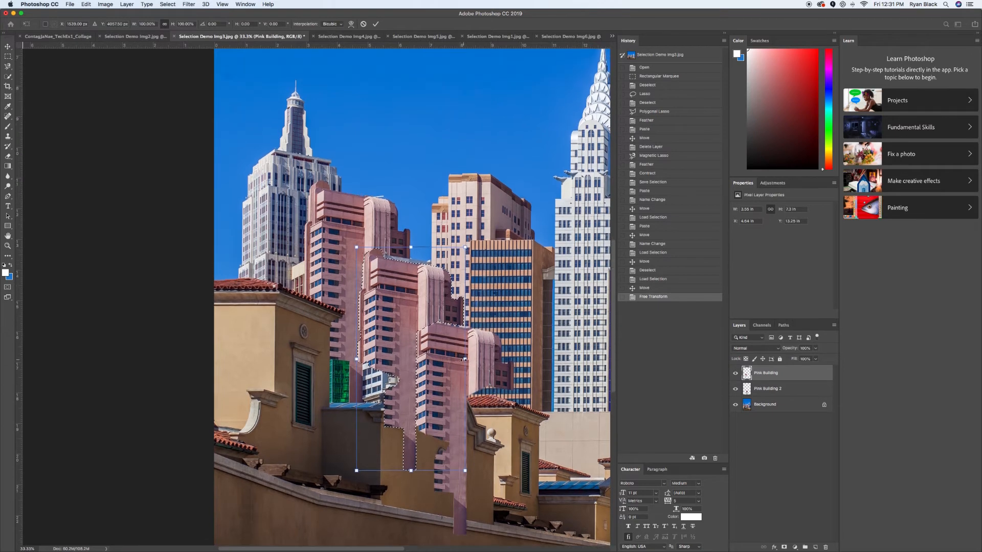
pyautogui.moveTo(464, 359)
pyautogui.mouseDown()
pyautogui.moveTo(526, 358)
pyautogui.moveTo(486, 342)
pyautogui.moveTo(478, 351)
pyautogui.mouseUp()
pyautogui.hscroll(1, 476, 352)
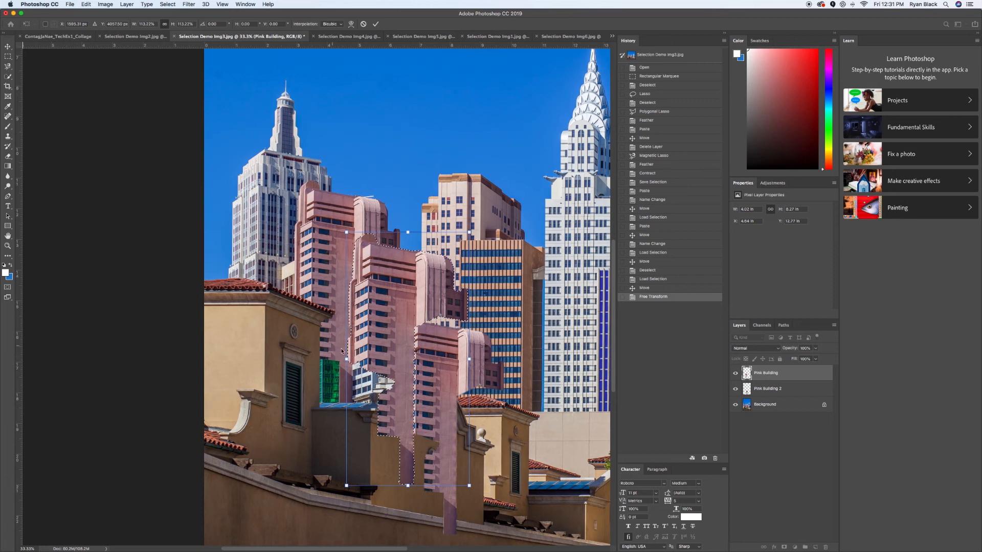
pyautogui.moveTo(347, 360)
pyautogui.mouseDown()
pyautogui.moveTo(292, 360)
pyautogui.moveTo(338, 359)
pyautogui.mouseUp()
pyautogui.press('super+z')
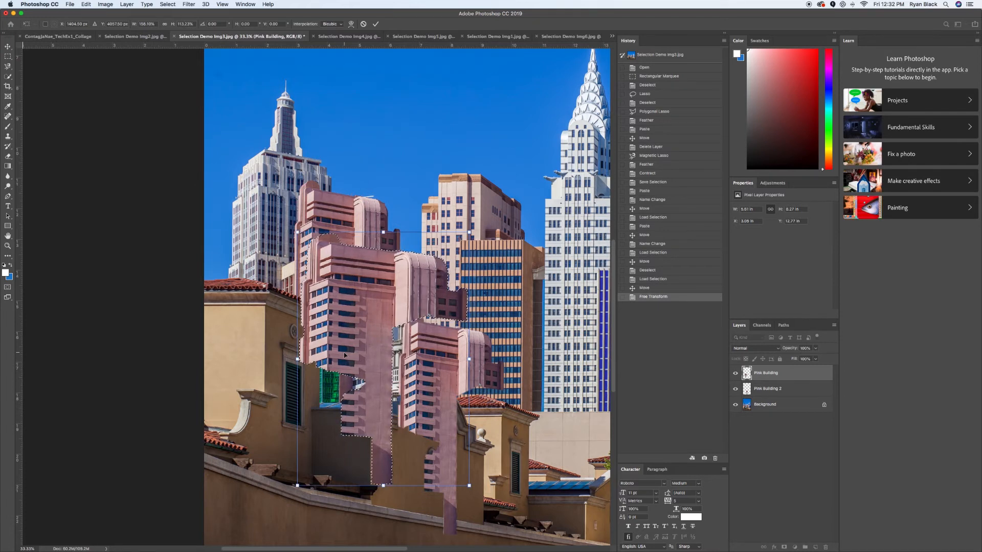
# - Commit and then undo the widening, and flip the pink building horizontally
pyautogui.press('Return')
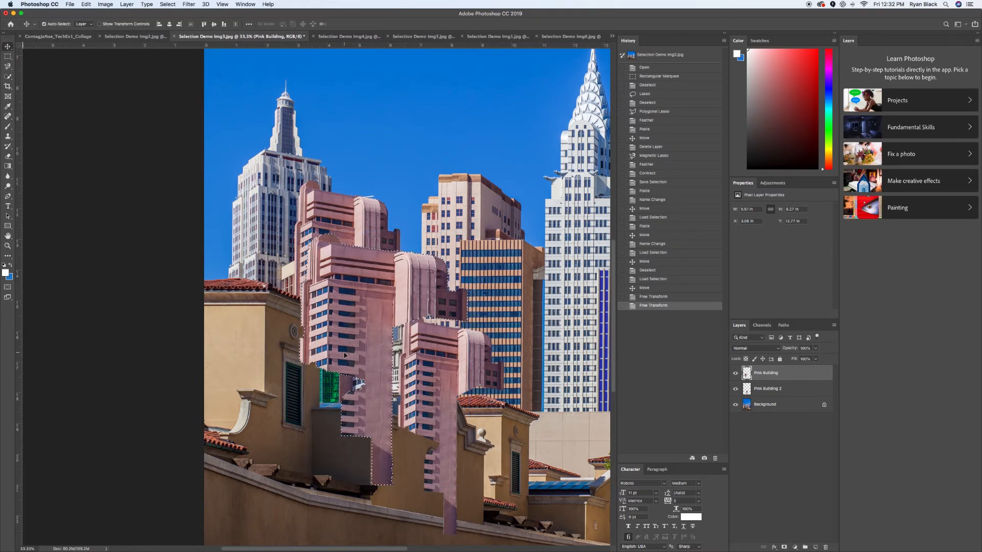
pyautogui.press('super+z')
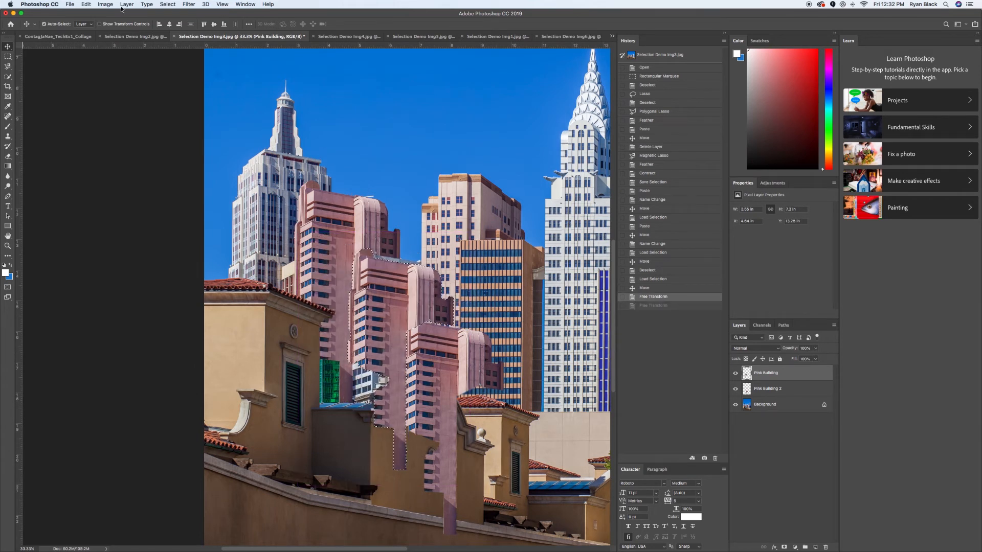
pyautogui.click(86, 4)
pyautogui.moveTo(121, 186)
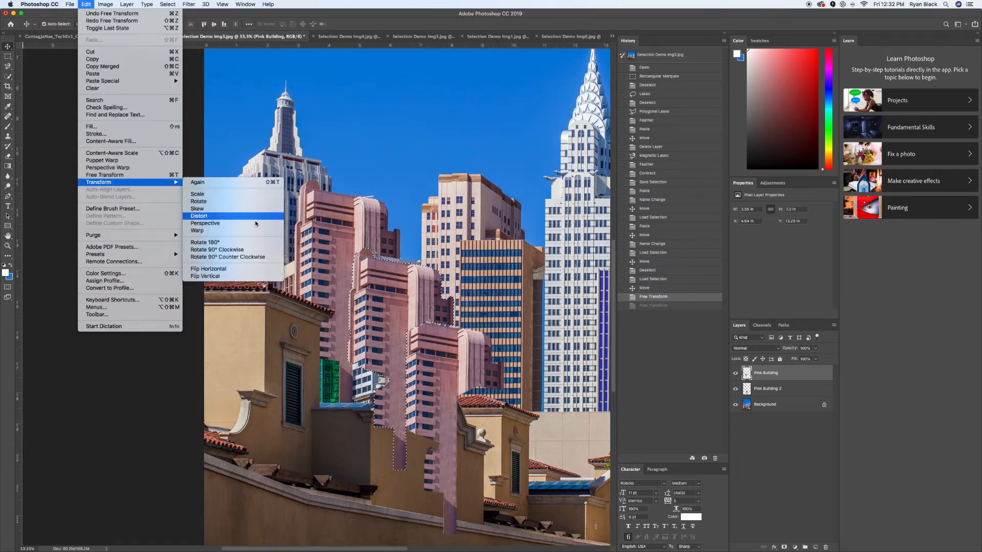
pyautogui.click(235, 270)
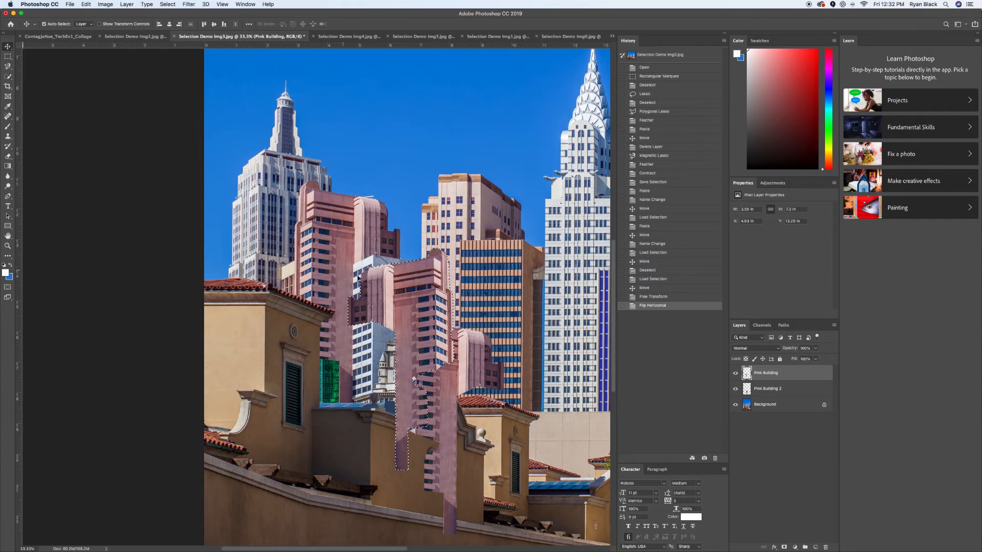
# - Move the pink building up and left, then rotate it about 10.7° clockwise and commit
pyautogui.moveTo(398, 294); pyautogui.dragTo(362, 271)
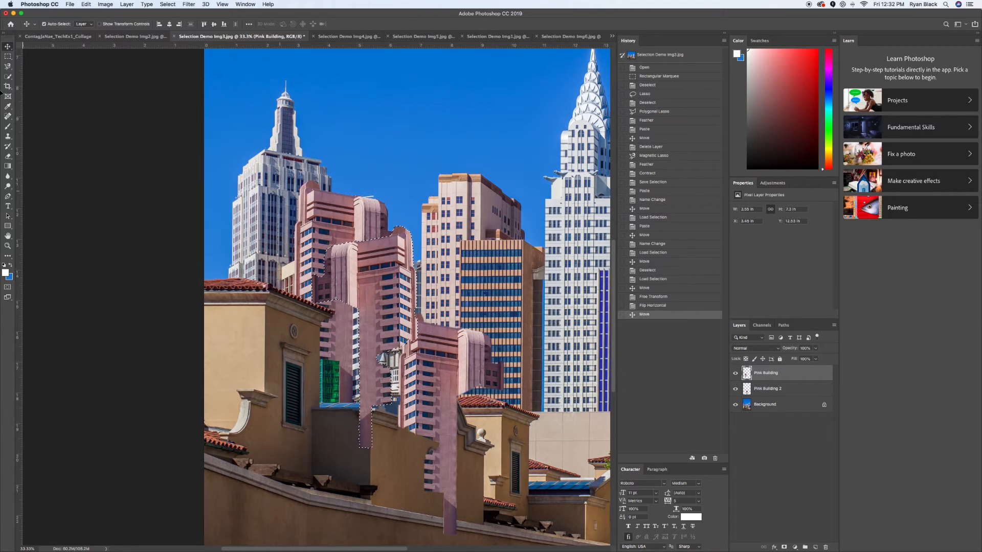
pyautogui.click(91, 4)
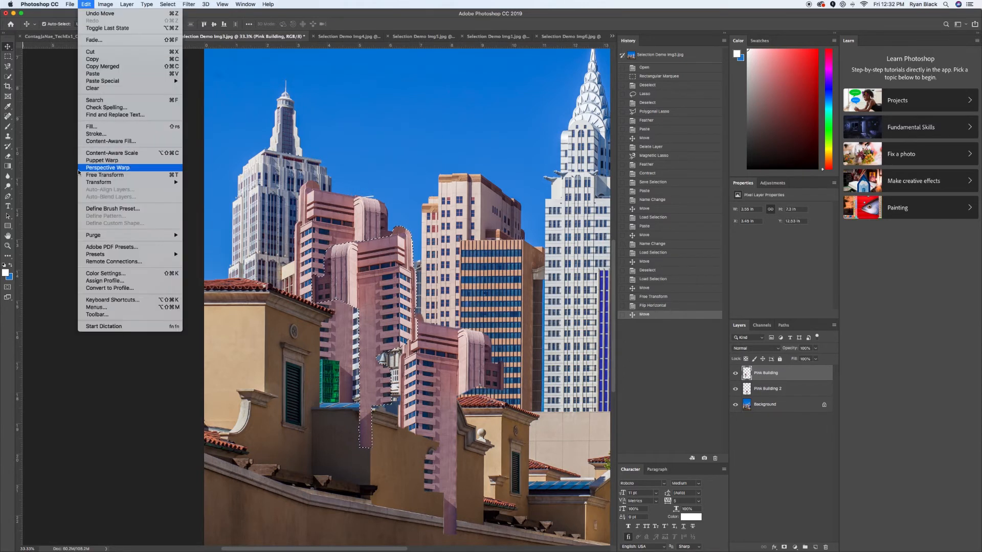
pyautogui.moveTo(101, 183)
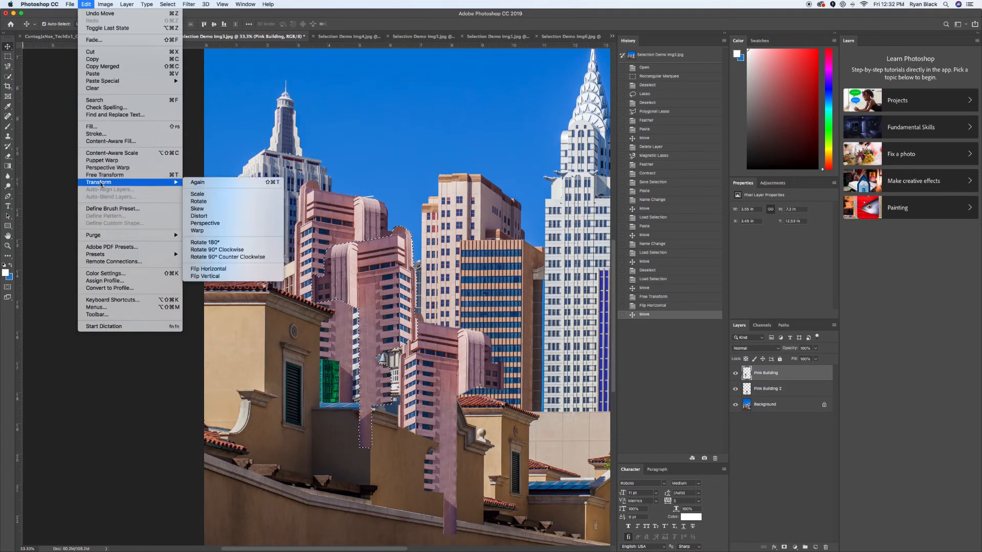
pyautogui.click(216, 201)
pyautogui.moveTo(422, 221)
pyautogui.mouseDown()
pyautogui.moveTo(408, 204)
pyautogui.moveTo(435, 261)
pyautogui.moveTo(434, 221)
pyautogui.mouseUp()
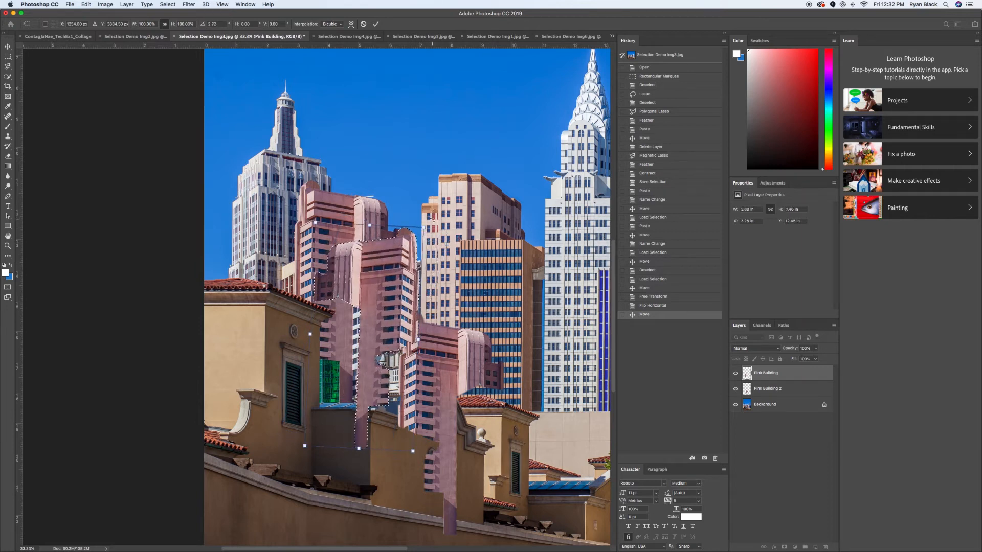
pyautogui.press('Return')
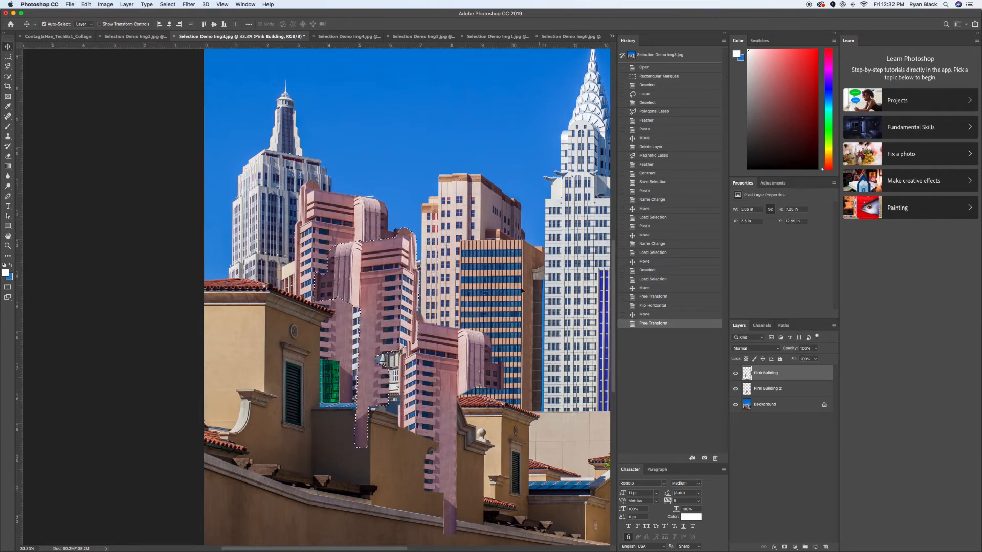
# - Make Pink Building 2 active, deselect, and nudge that layer to a new position
pyautogui.click(489, 397)
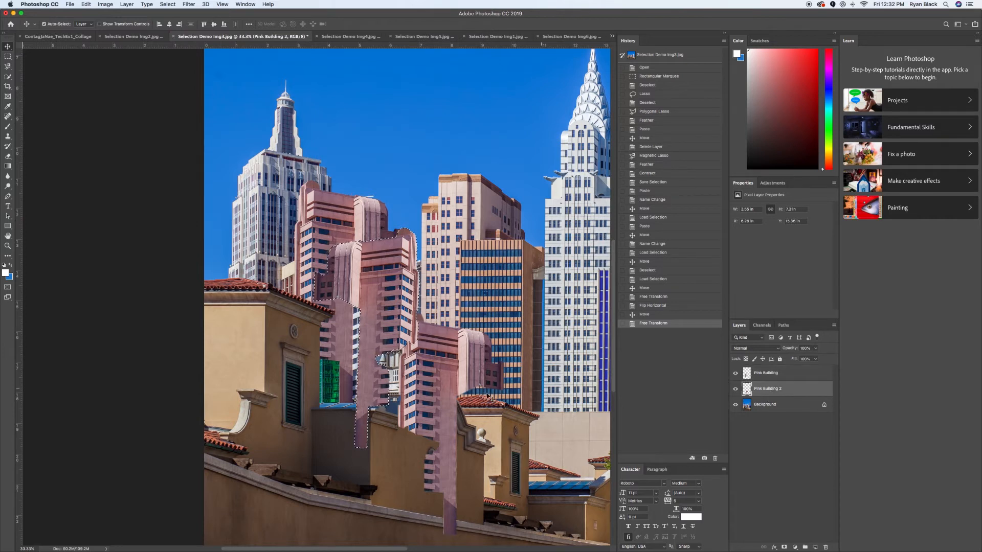
pyautogui.moveTo(443, 389); pyautogui.dragTo(422, 374)
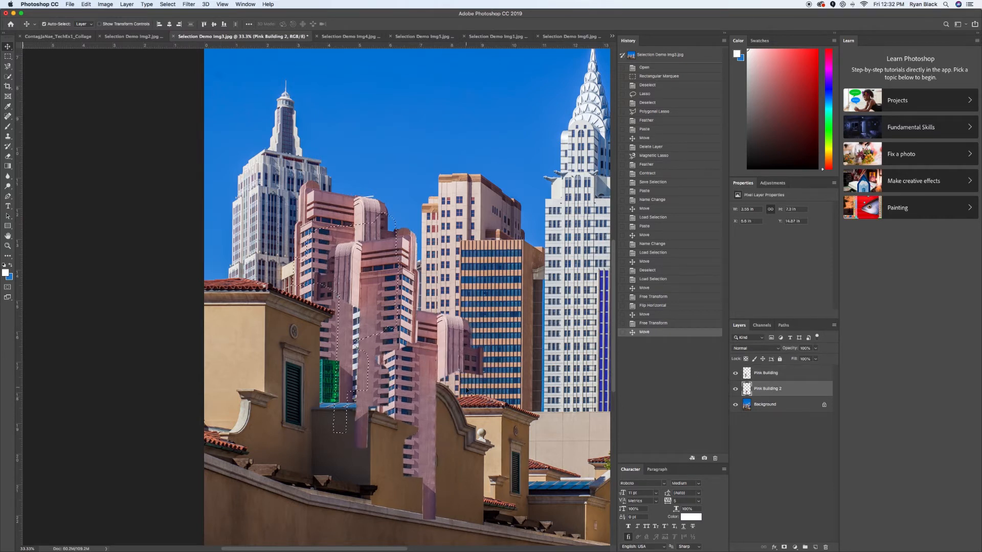
pyautogui.press('super+d')
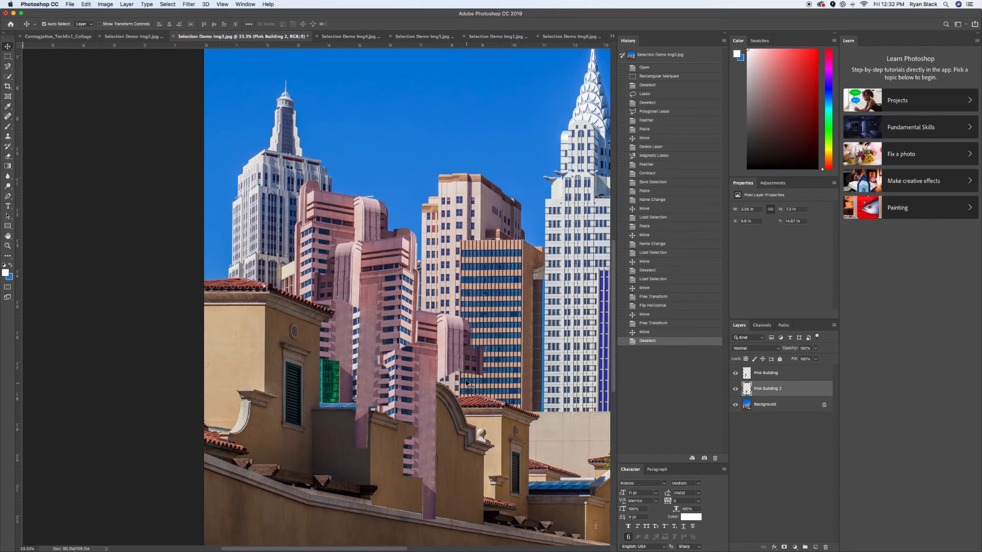
pyautogui.moveTo(443, 363)
pyautogui.mouseDown()
pyautogui.moveTo(449, 354)
pyautogui.moveTo(445, 381)
pyautogui.mouseUp()
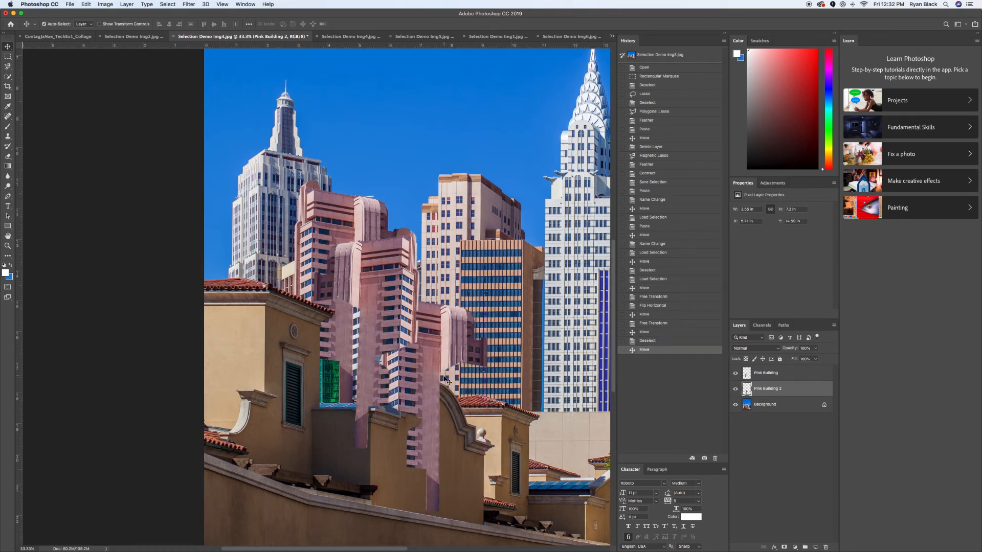
pyautogui.press('super+minus')
pyautogui.press('super+minus')
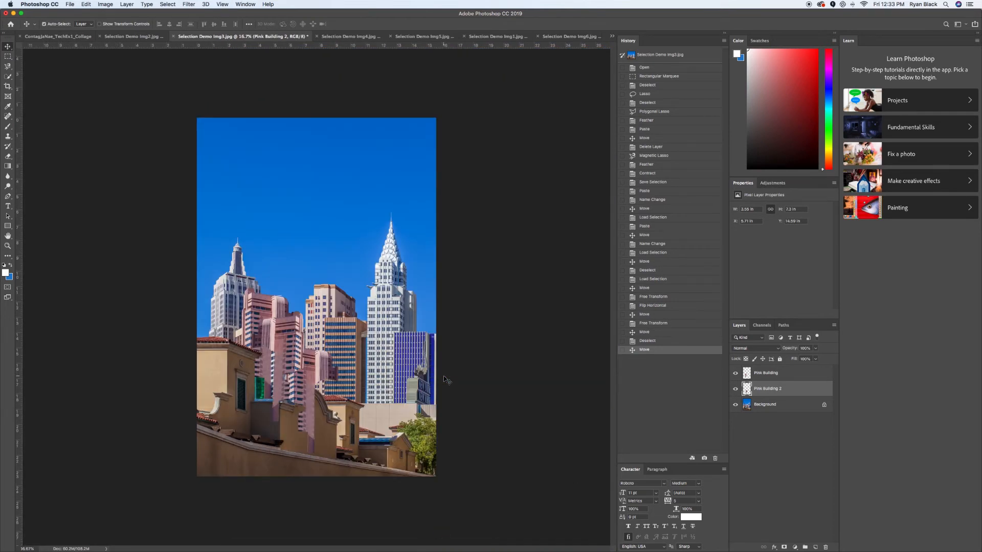
pyautogui.press('super+plus')
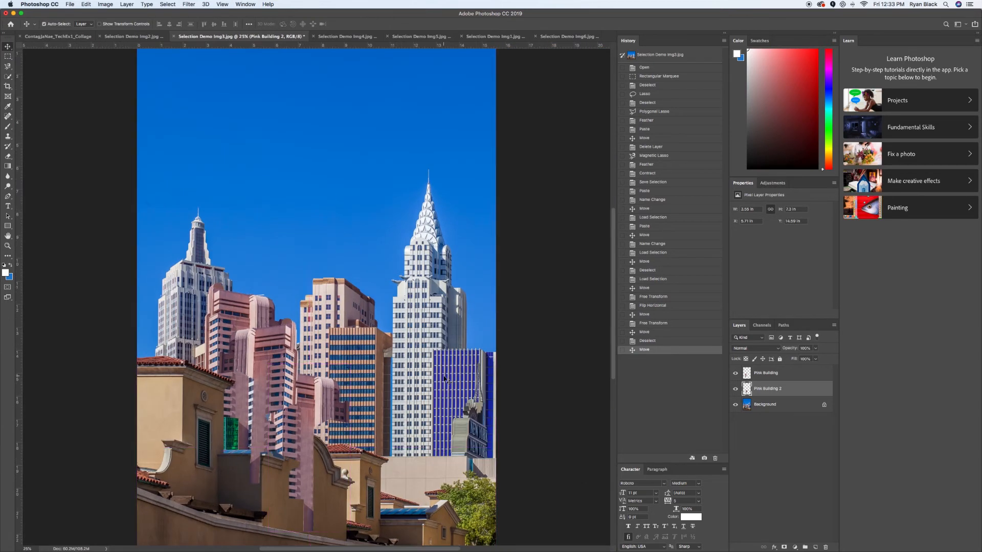
pyautogui.hscroll(2, 446, 378)
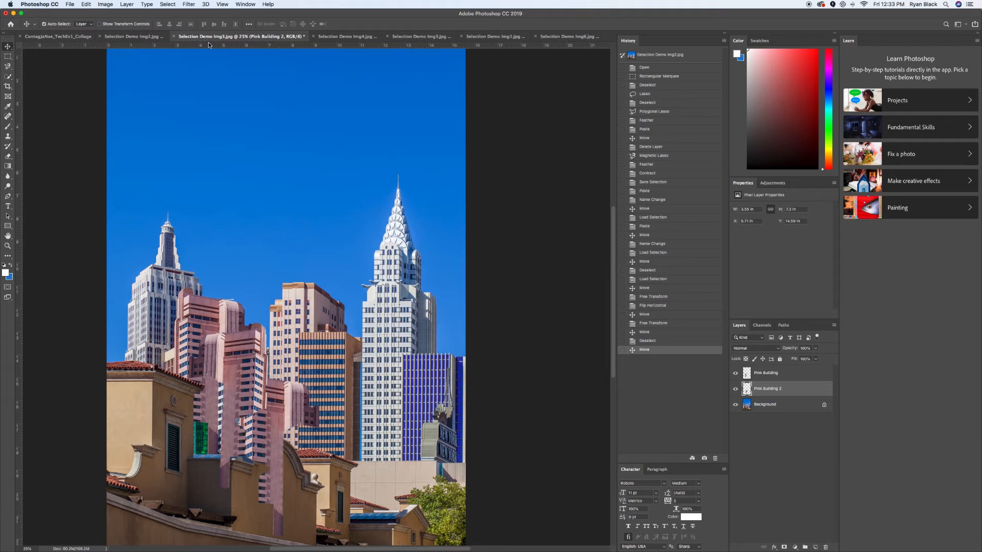
# - Save the composite in Photoshop format as 'Demo Image 3 photoshop version', accepting the format options
pyautogui.click(68, 5)
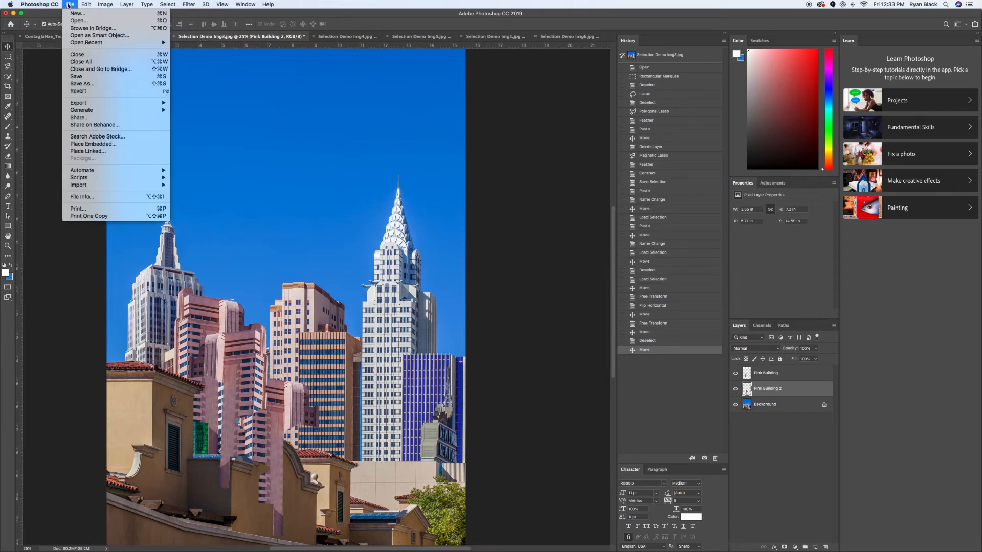
pyautogui.click(78, 86)
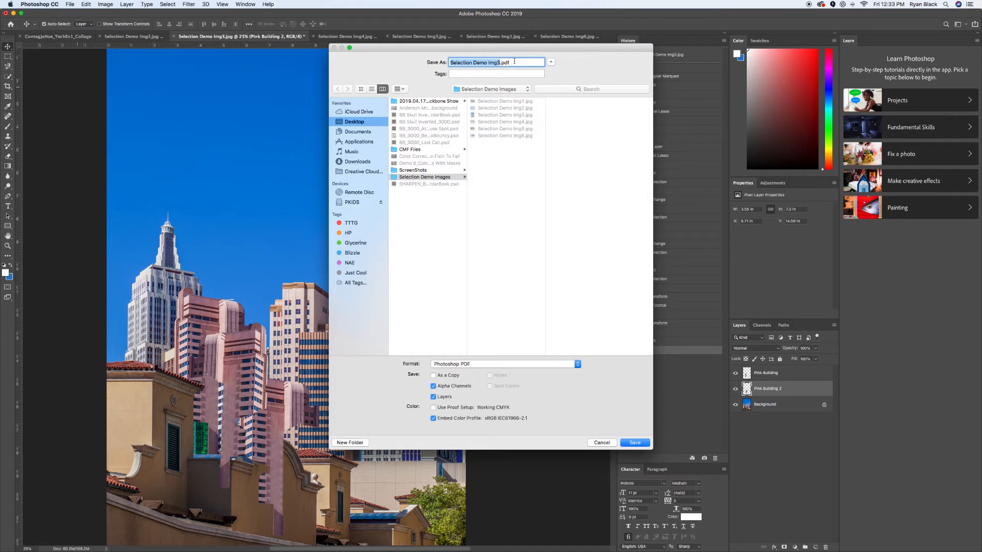
pyautogui.click(450, 364)
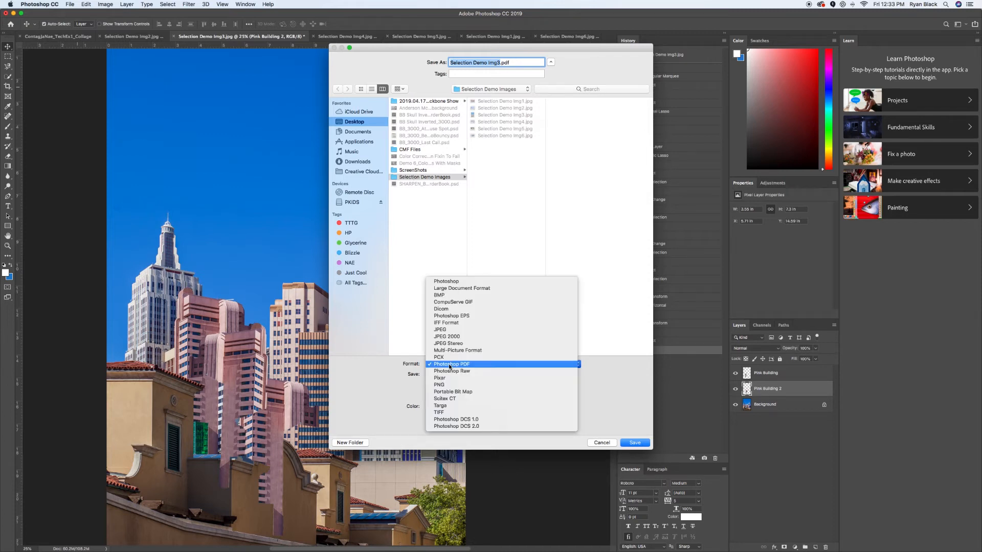
pyautogui.click(447, 283)
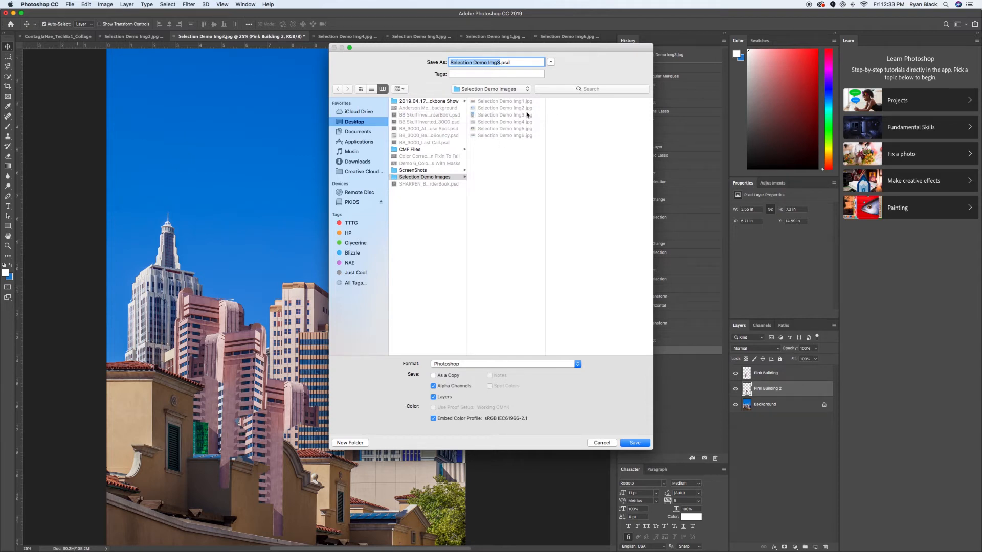
pyautogui.write('Demo Image 3 photoshop version')
pyautogui.click(635, 444)
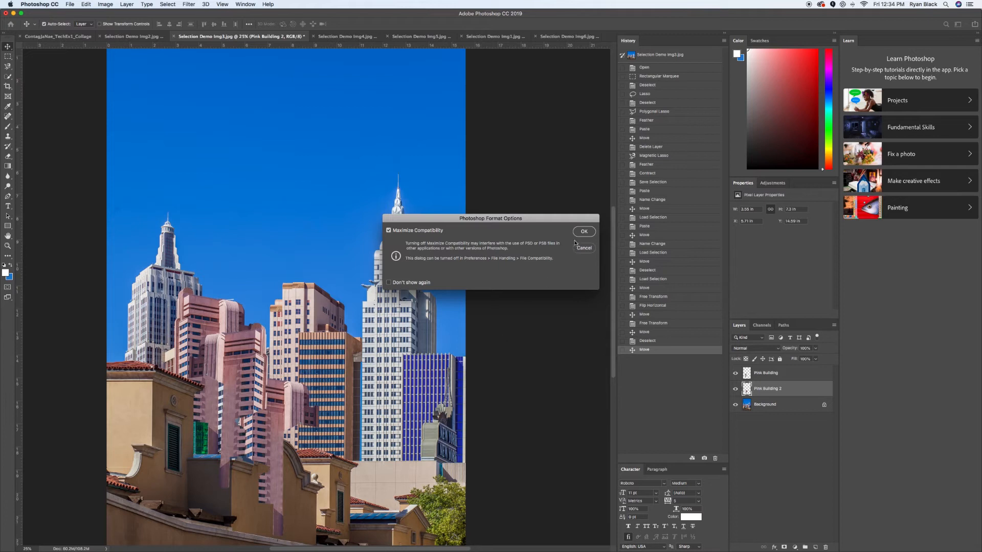
pyautogui.click(582, 232)
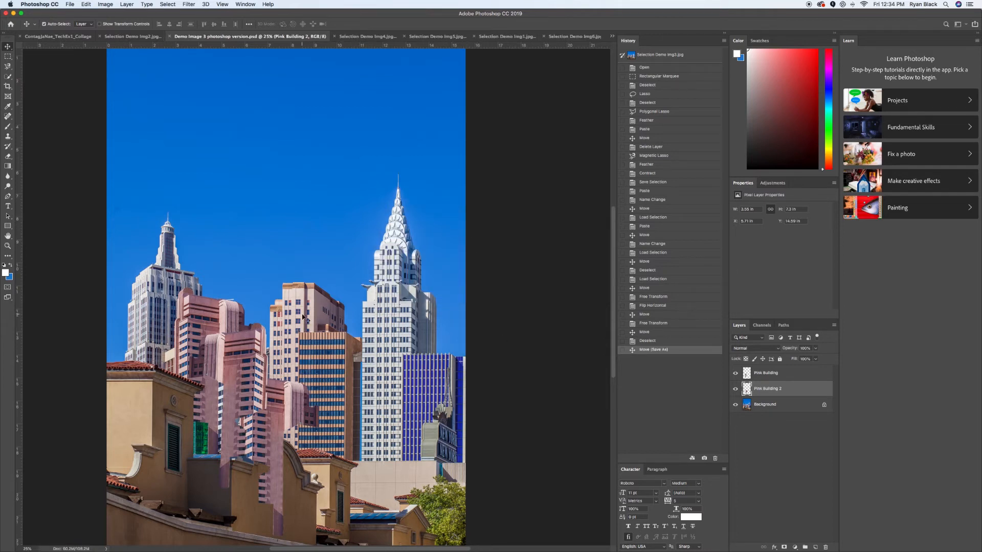
# - Step through the Img2, Img4 and Img5 tabs to the Selection Demo Img1.jpg hand photo
pyautogui.scroll(3, 71, 332)
pyautogui.hscroll(-3, 71, 332)
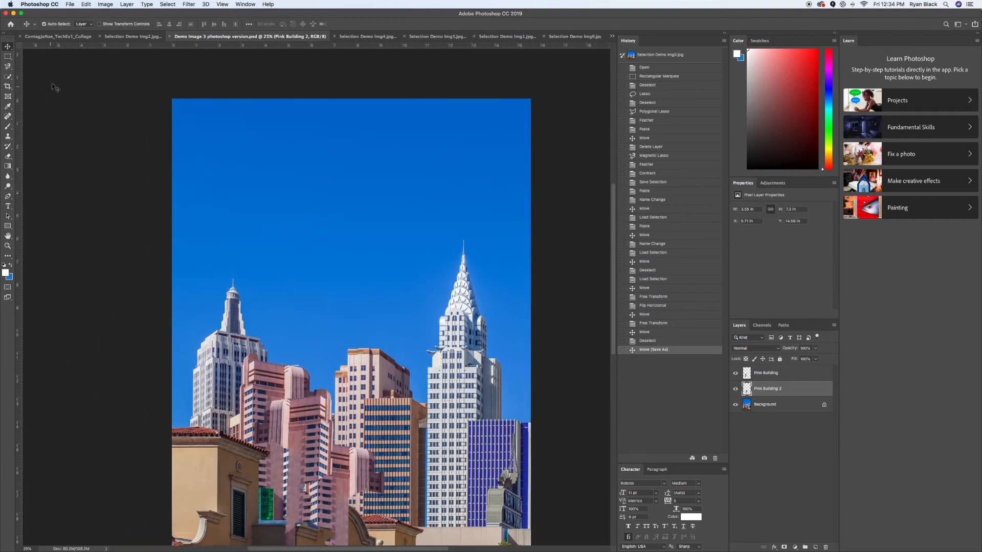
pyautogui.scroll(-3, 437, 396)
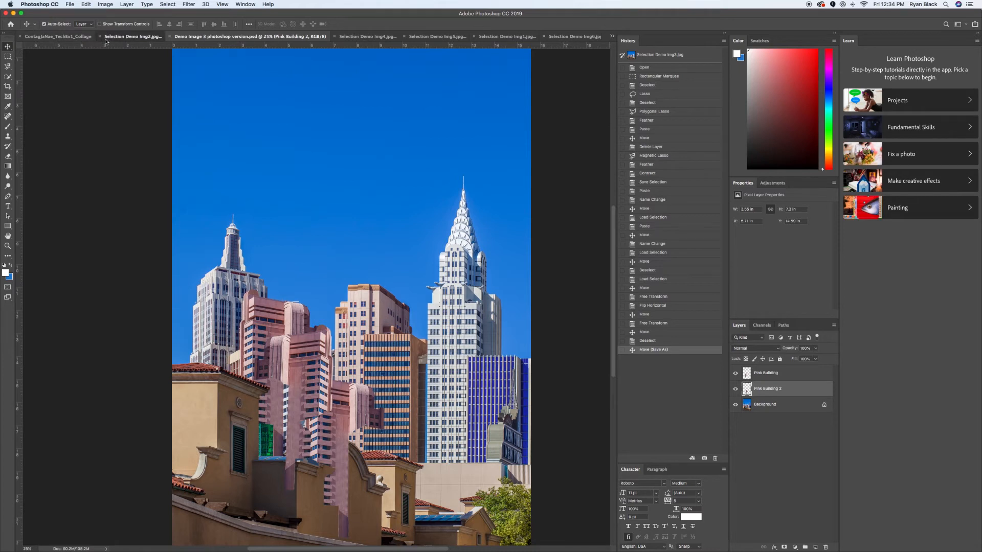
pyautogui.click(149, 36)
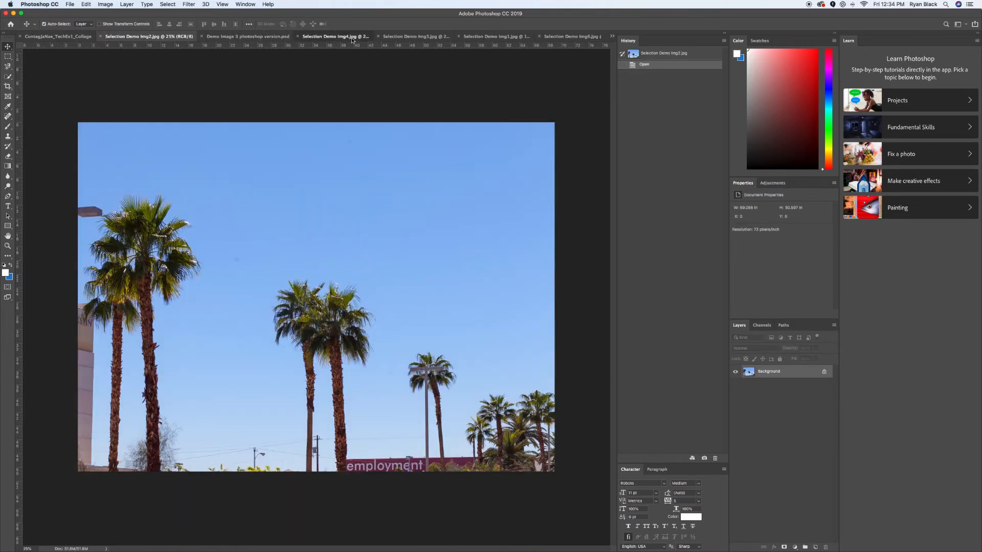
pyautogui.click(335, 36)
pyautogui.click(413, 38)
pyautogui.click(477, 38)
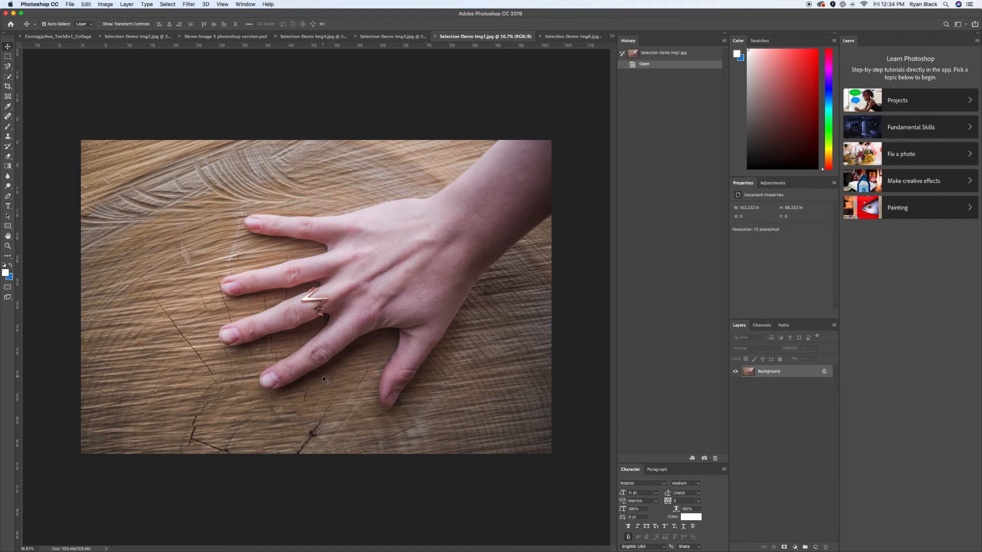
# - Set the hand photo's resolution to 300 pixels/inch in Image Size with Resample turned off
pyautogui.click(111, 4)
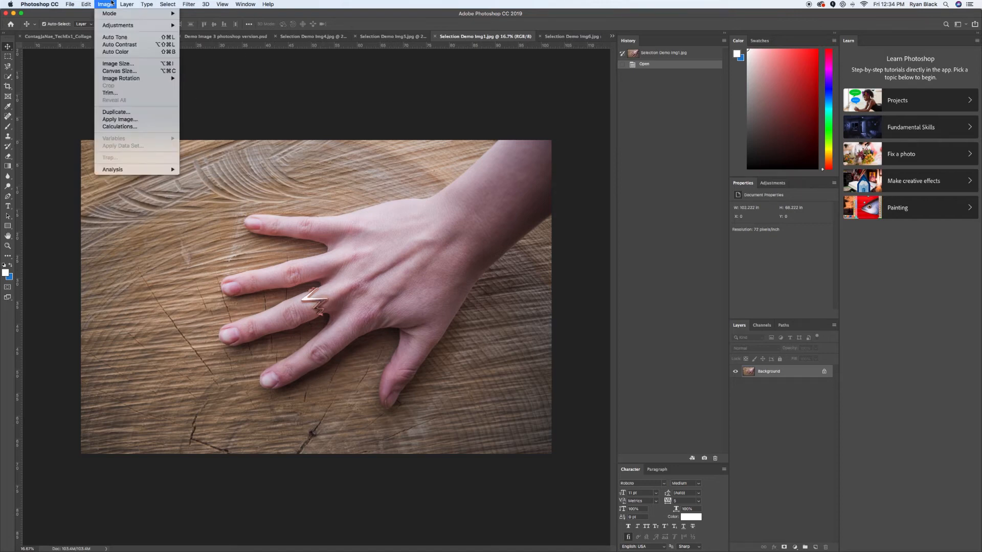
pyautogui.click(106, 63)
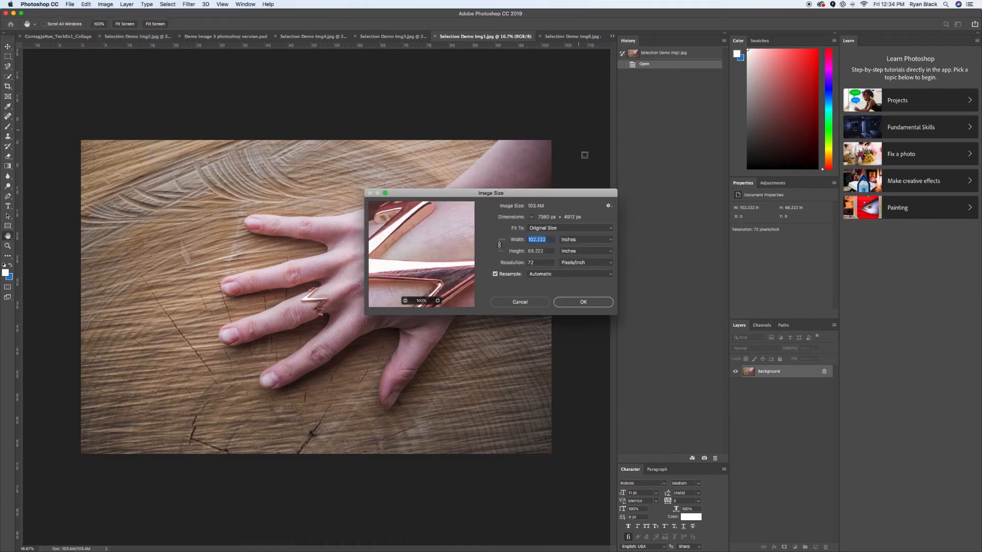
pyautogui.moveTo(404, 261); pyautogui.dragTo(444, 235)
pyautogui.moveTo(400, 260); pyautogui.dragTo(420, 265)
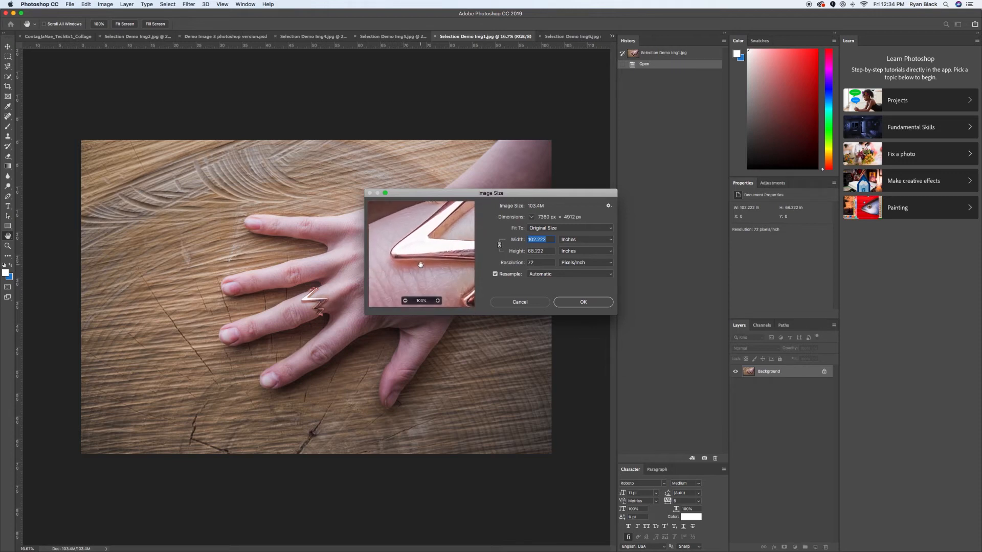
pyautogui.click(539, 263)
pyautogui.write('300')
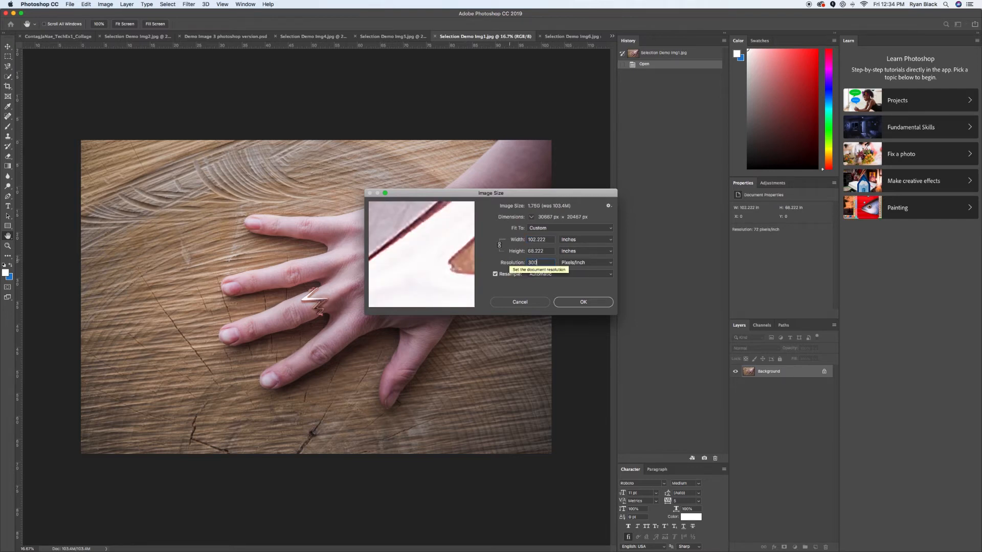
pyautogui.click(510, 274)
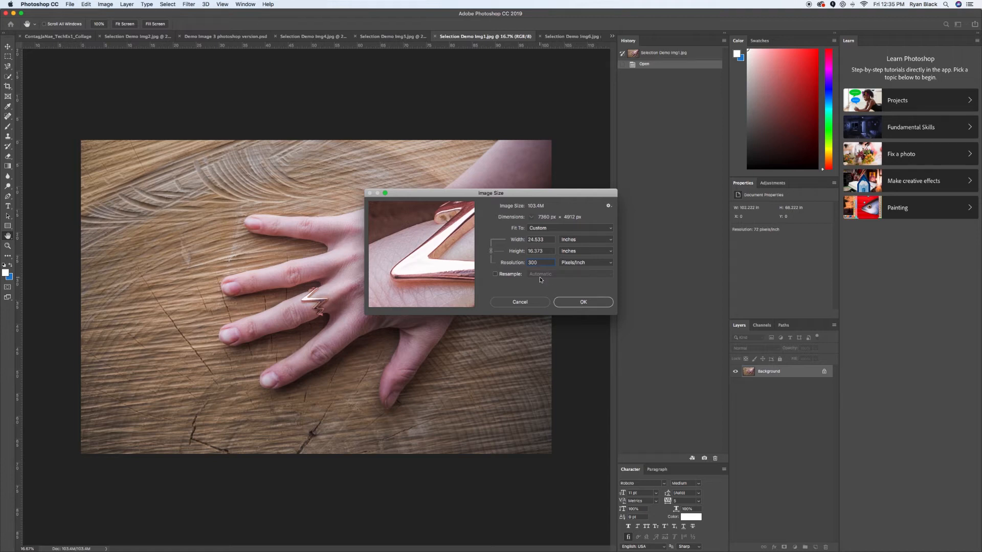
pyautogui.moveTo(381, 284)
pyautogui.mouseDown()
pyautogui.moveTo(415, 259)
pyautogui.moveTo(416, 335)
pyautogui.moveTo(386, 282)
pyautogui.mouseUp()
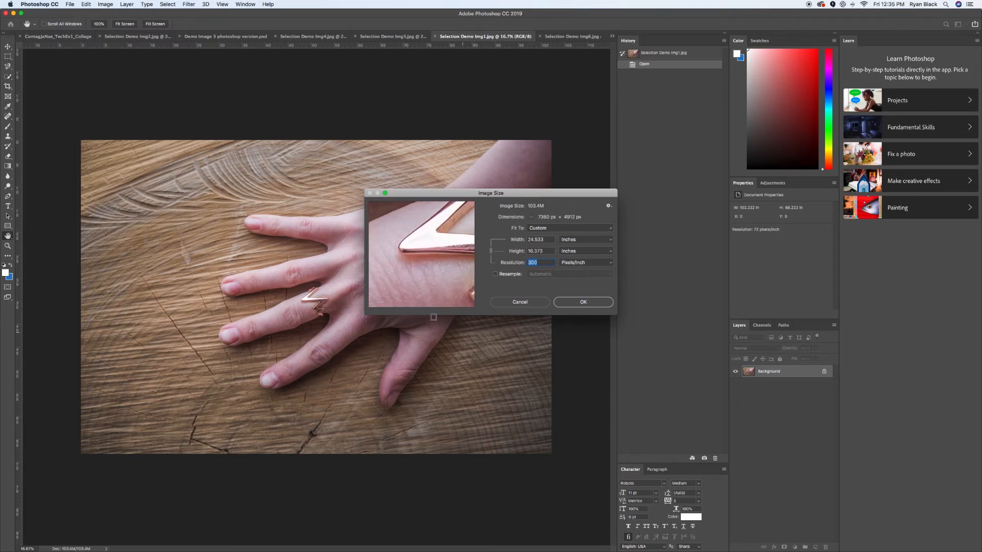
pyautogui.click(584, 302)
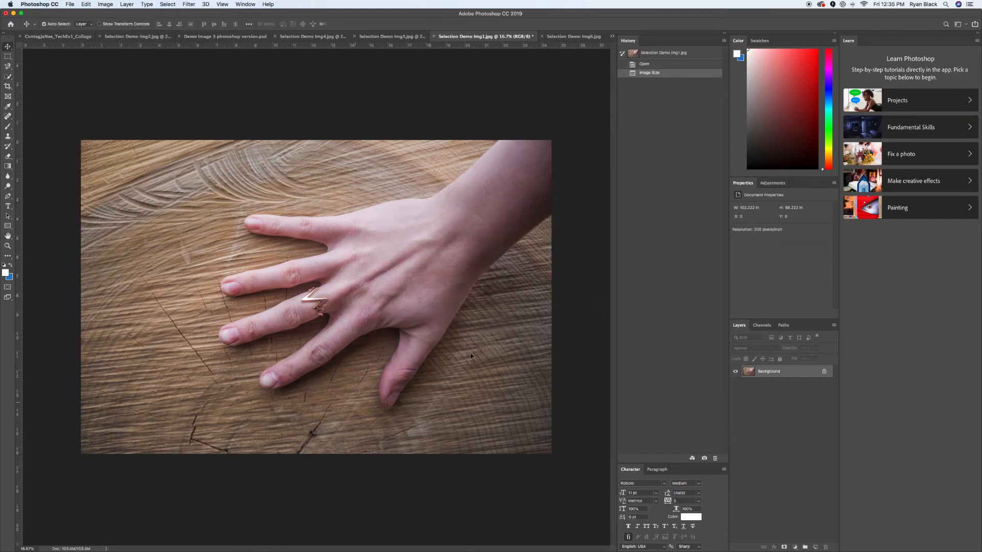
# - Choose the Magnetic Lasso and place its first point at the image top beside the arm
pyautogui.click(7, 67)
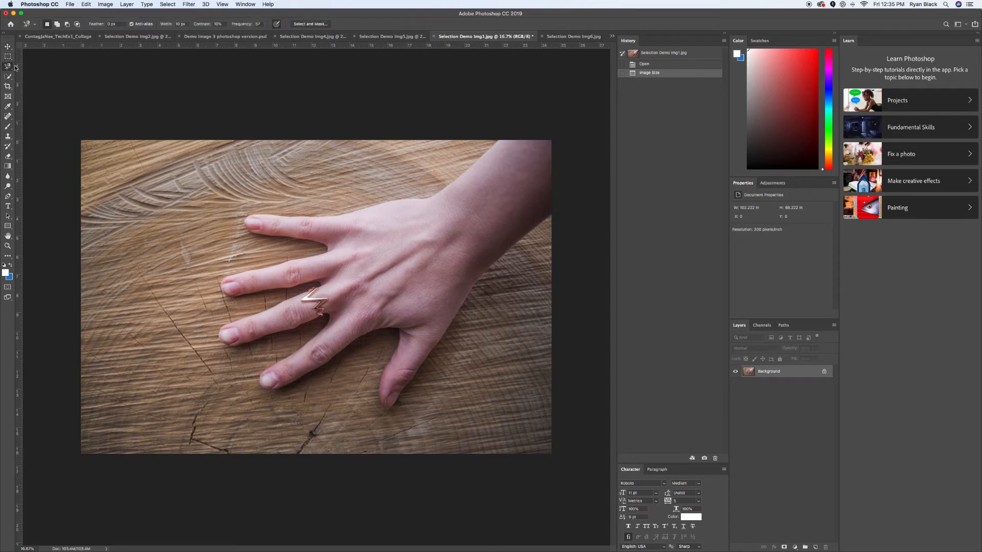
pyautogui.click(497, 141)
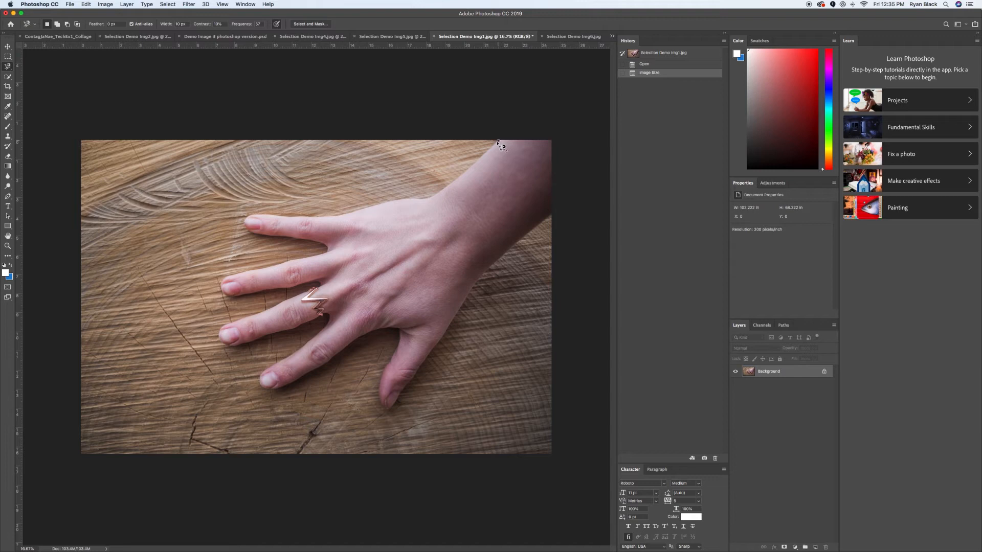
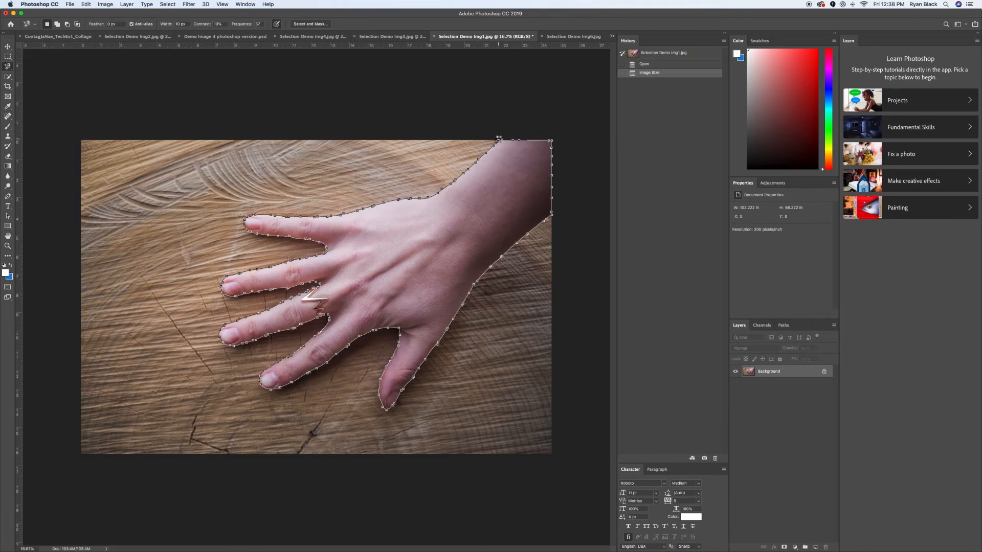
# - Close the Magnetic Lasso path at its starting point around the whole hand and wrist
pyautogui.click(500, 141)
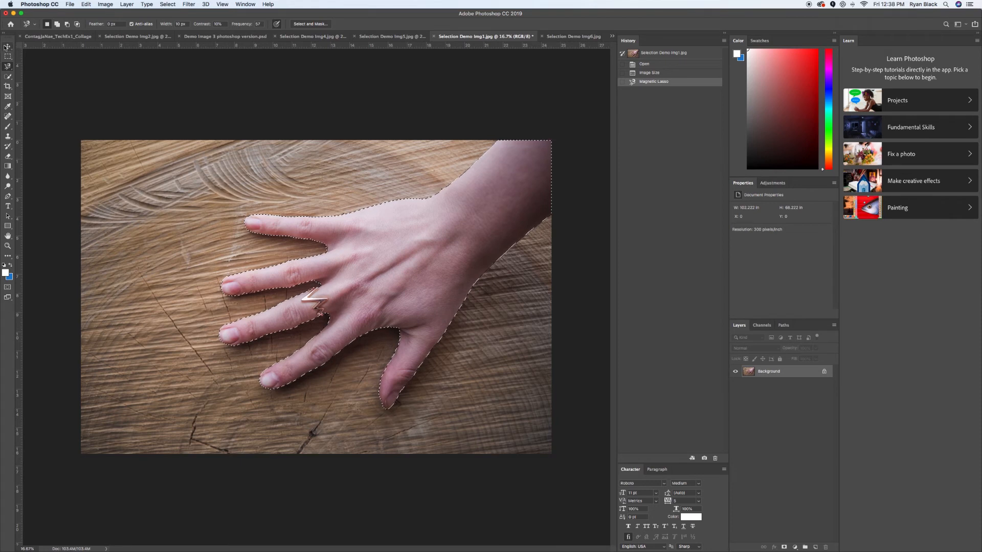
# - Feather the hand selection by 3 pixels
pyautogui.click(172, 4)
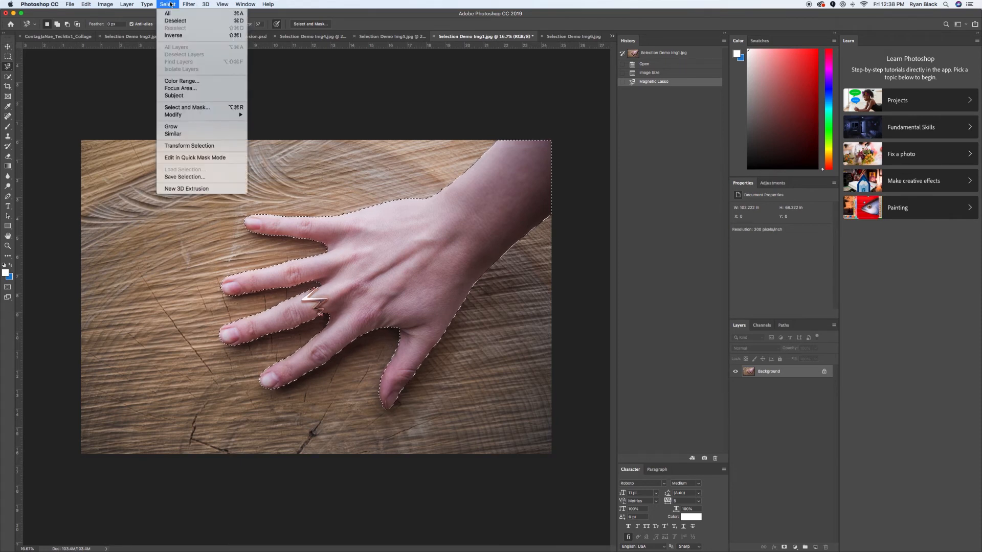
pyautogui.moveTo(185, 115)
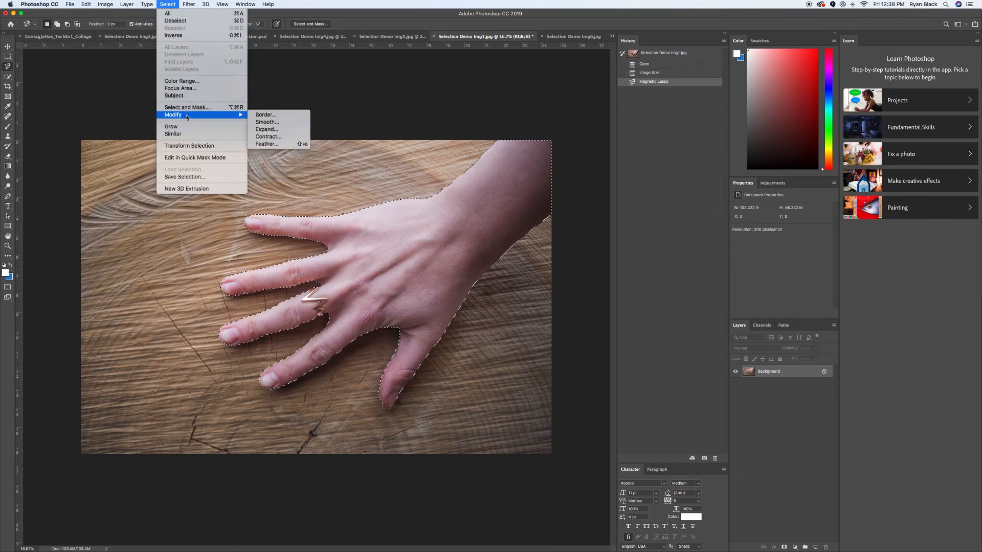
pyautogui.click(257, 144)
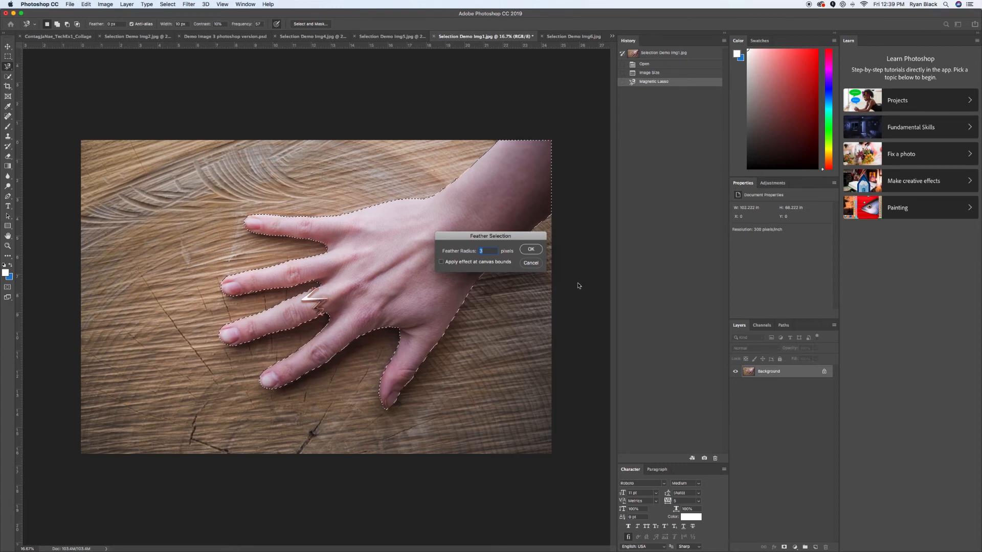
pyautogui.click(530, 249)
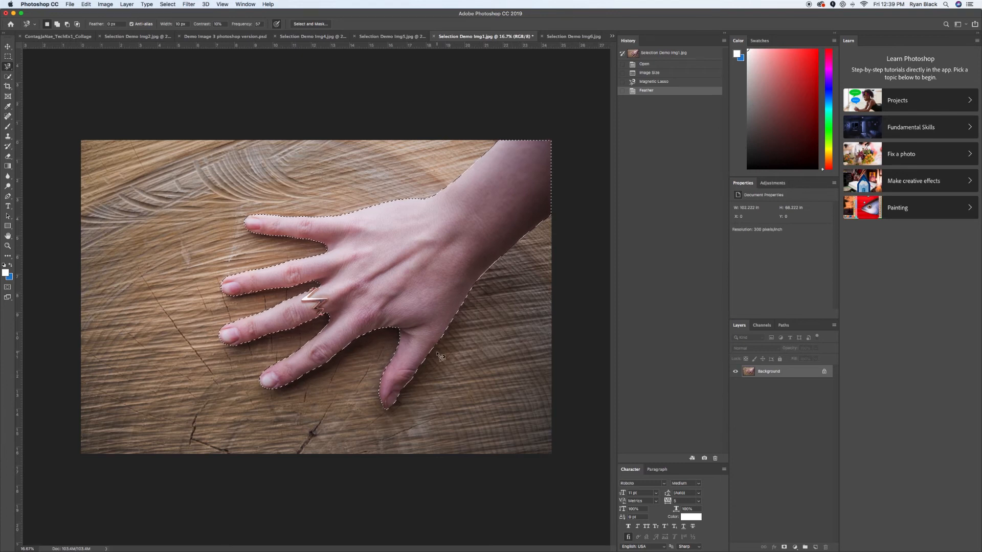
# - Save the feathered selection as a new channel named 'hand'
pyautogui.click(167, 5)
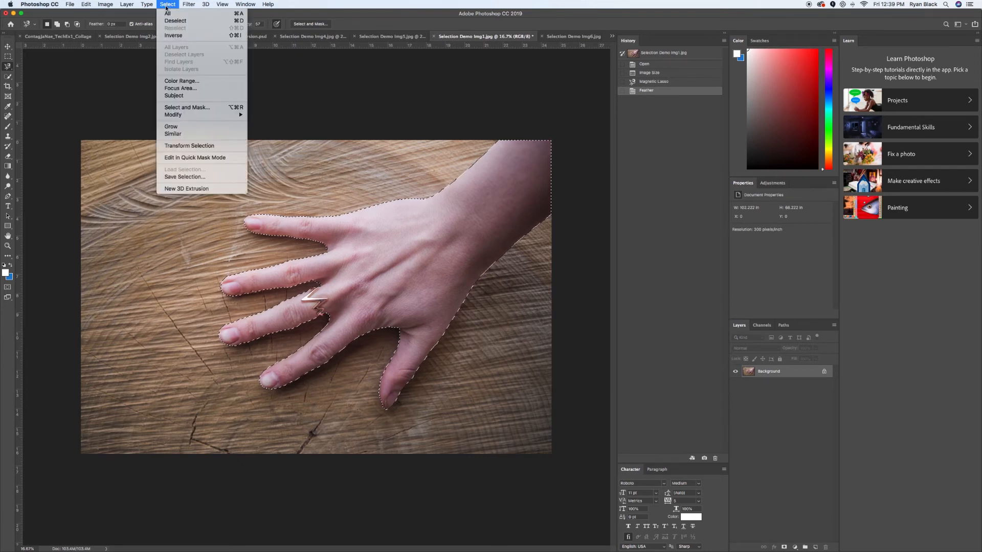
pyautogui.click(190, 177)
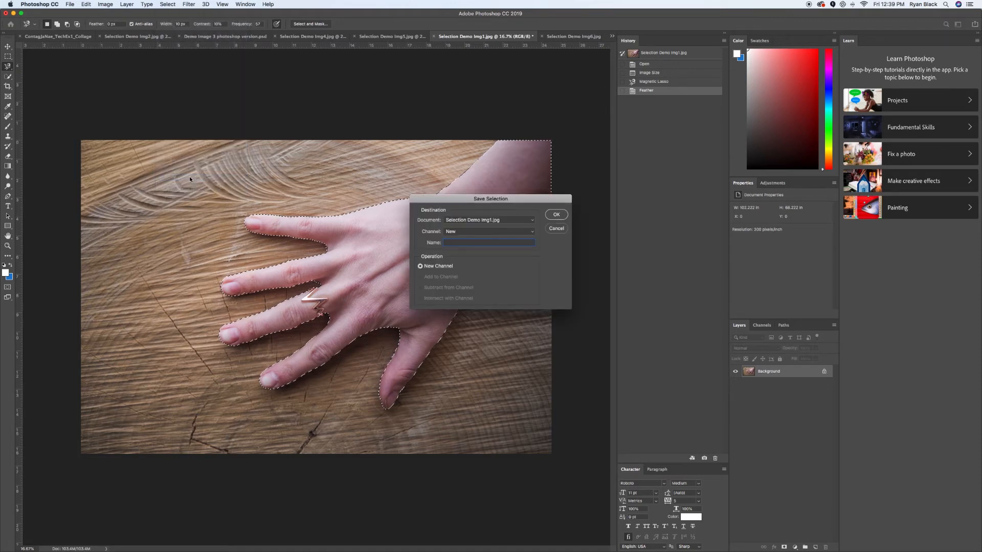
pyautogui.write('hand')
pyautogui.click(555, 215)
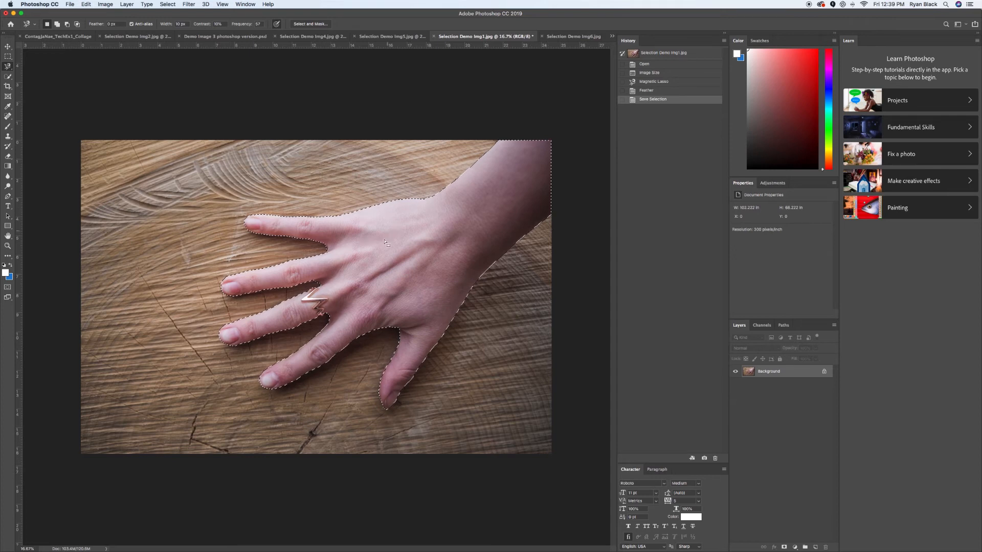
# - Zoom in on the ring, inspect the finger edges, and enter Quick Mask mode
pyautogui.press('super+plus')
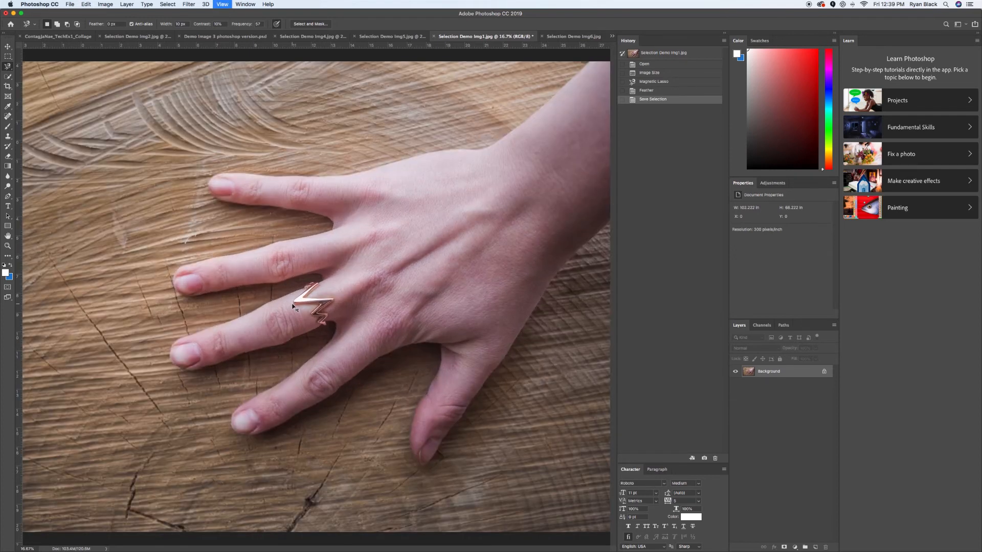
pyautogui.press('super+plus')
pyautogui.press('super+plus')
pyautogui.press('super+plus')
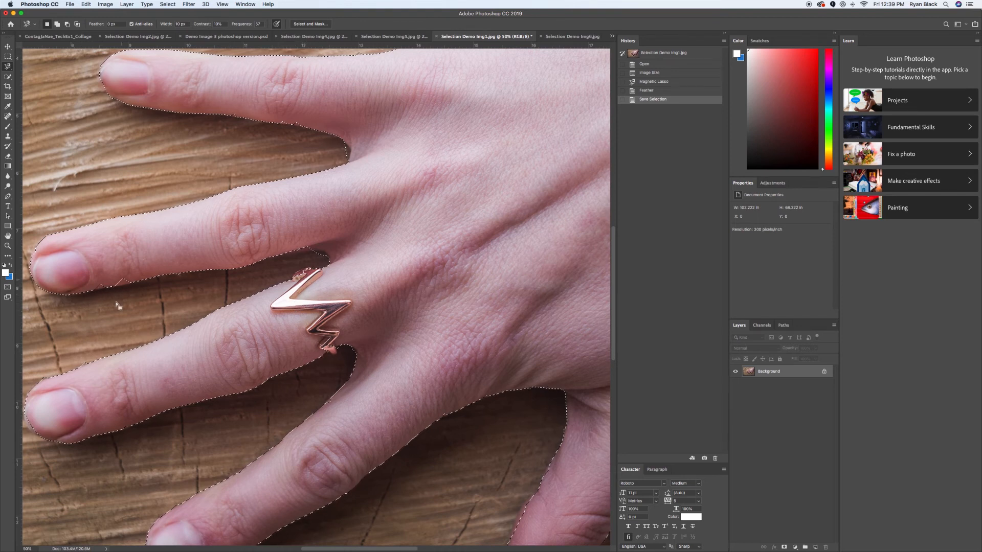
pyautogui.scroll(-5, 212, 368)
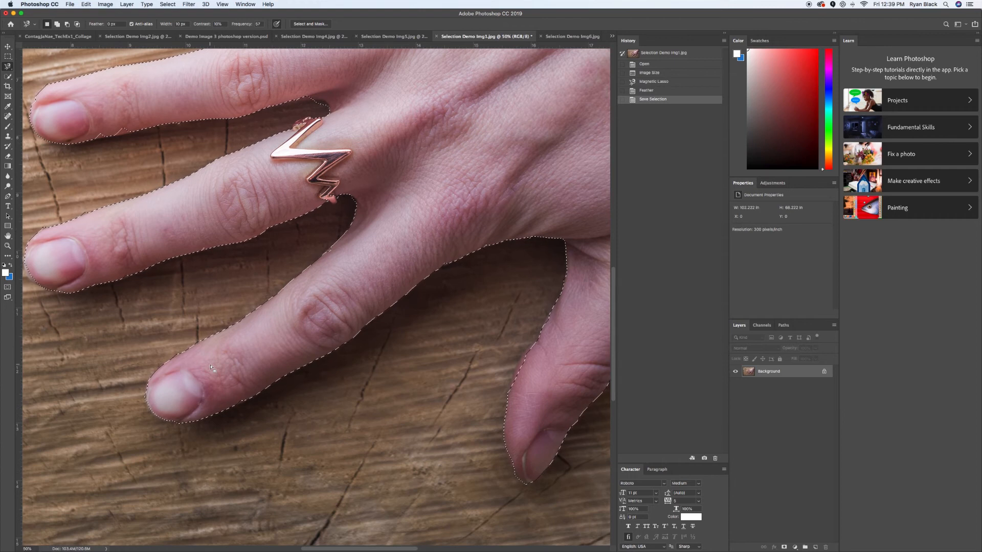
pyautogui.scroll(2, 212, 368)
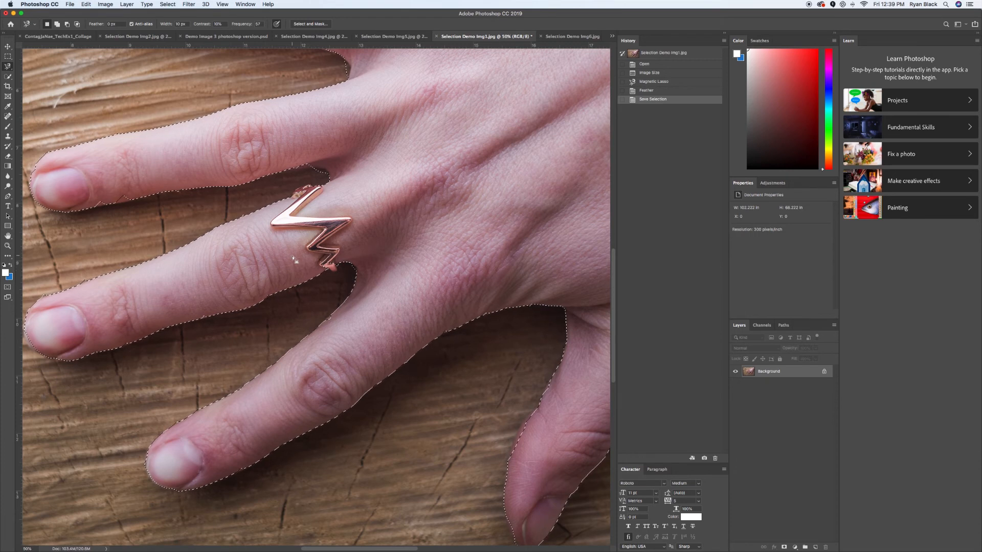
pyautogui.hscroll(-3, 293, 259)
pyautogui.scroll(-1, 292, 259)
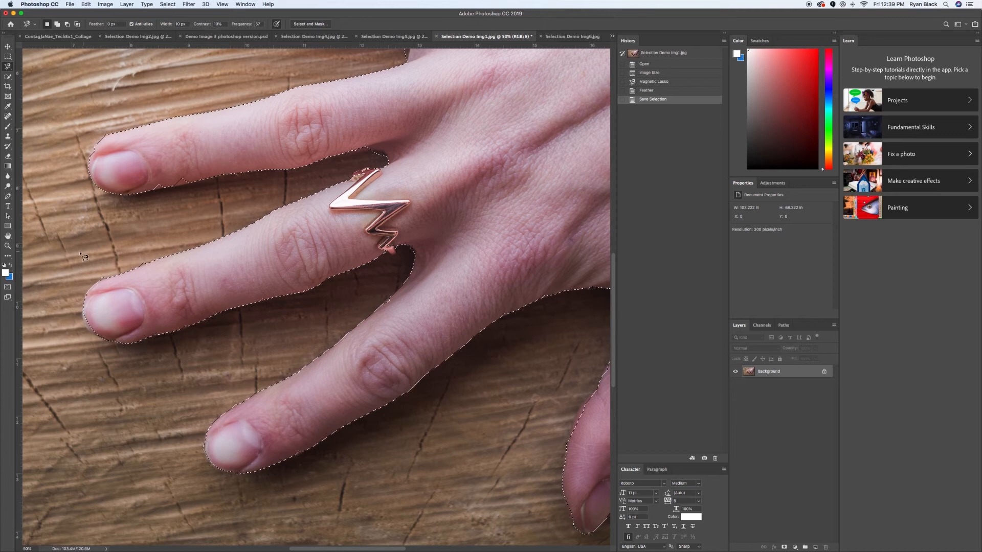
pyautogui.hscroll(-2, 82, 257)
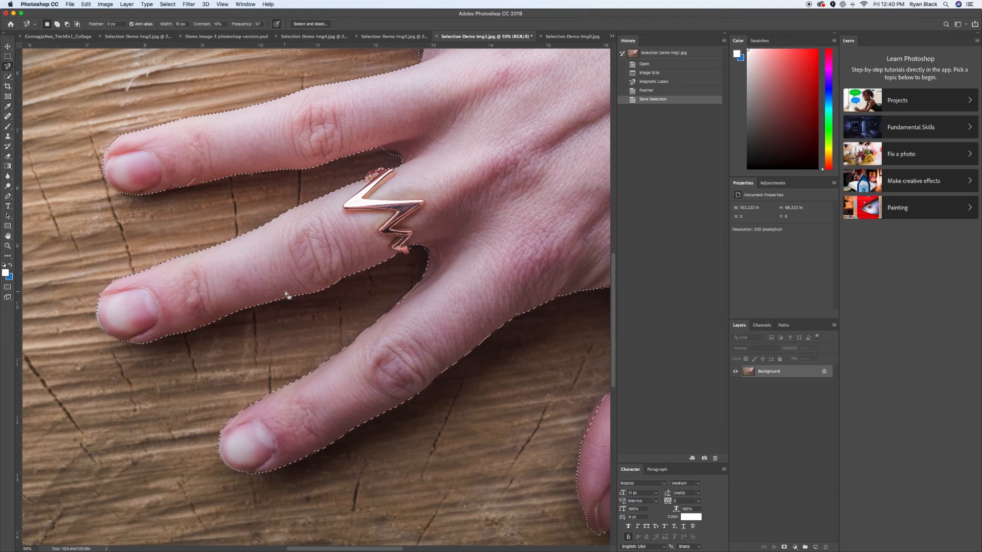
pyautogui.press('q')
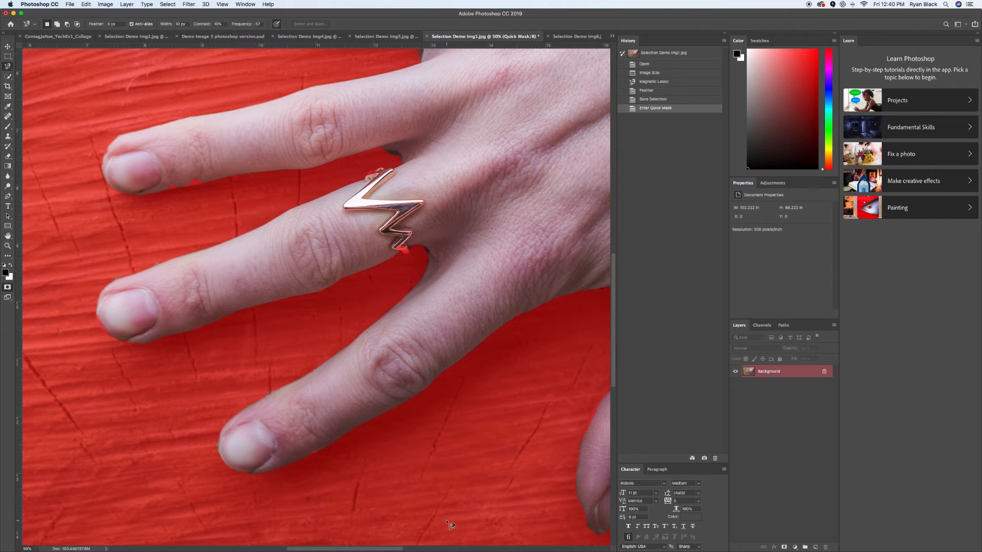
# - Pan around the red Quick Mask overlay of the hand, then pick the Brush tool
pyautogui.scroll(2, 444, 524)
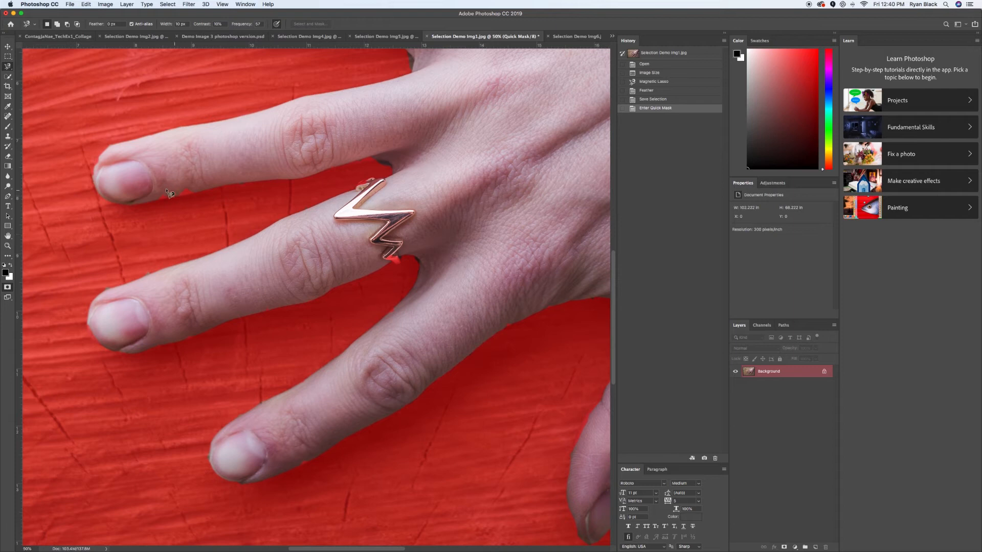
pyautogui.hscroll(2, 504, 214)
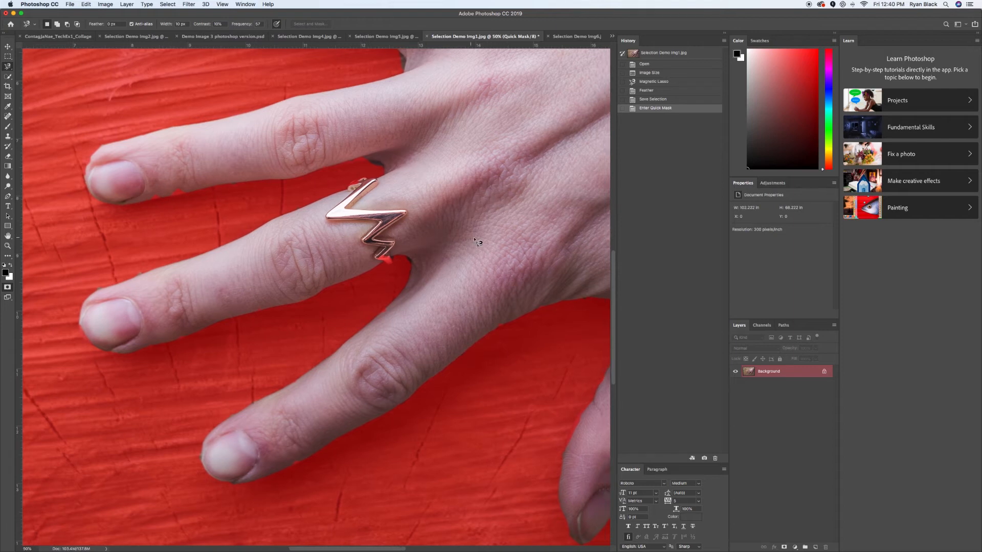
pyautogui.scroll(5, 491, 227)
pyautogui.scroll(2, 476, 241)
pyautogui.hscroll(1, 476, 241)
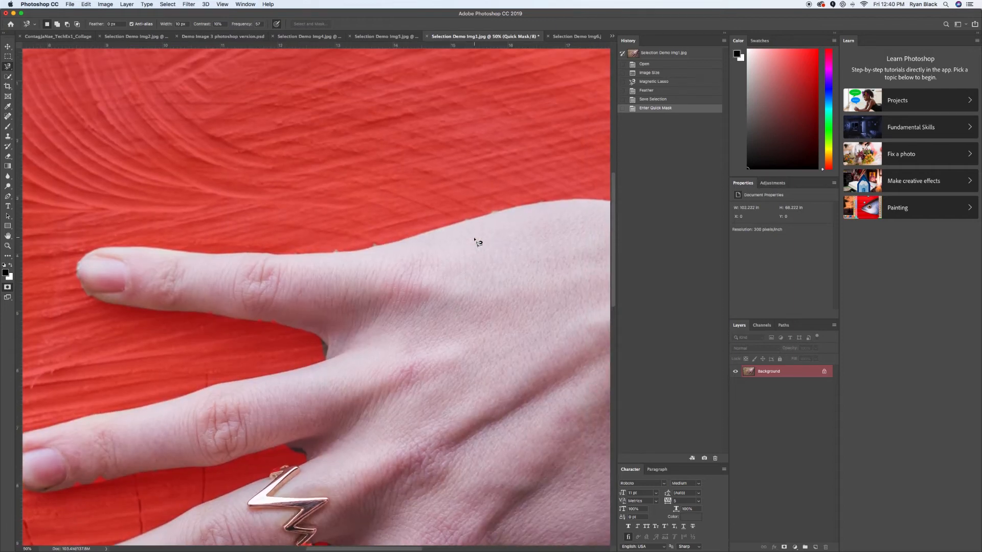
pyautogui.hscroll(10, 477, 242)
pyautogui.scroll(5, 477, 241)
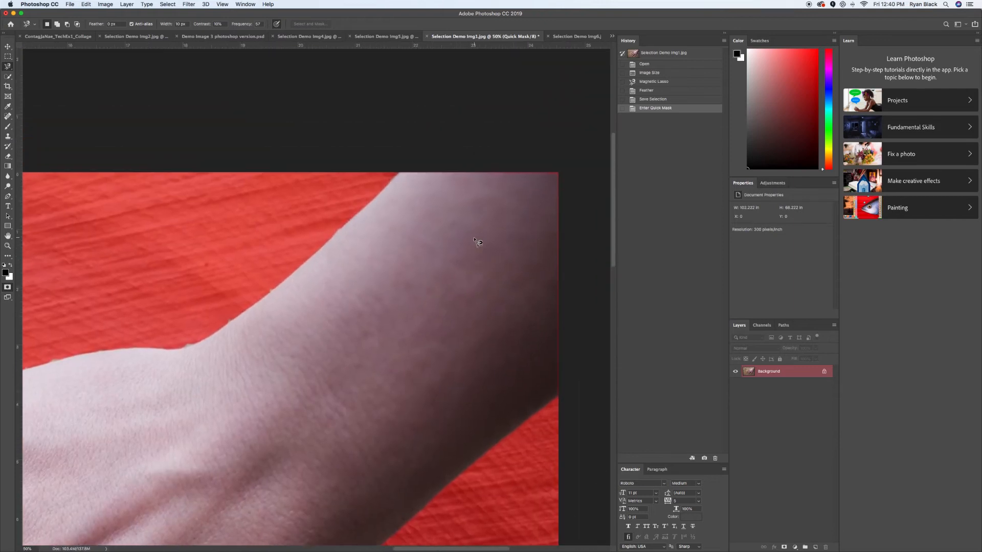
pyautogui.hscroll(-15, 476, 241)
pyautogui.scroll(-7, 476, 242)
pyautogui.hscroll(5, 476, 242)
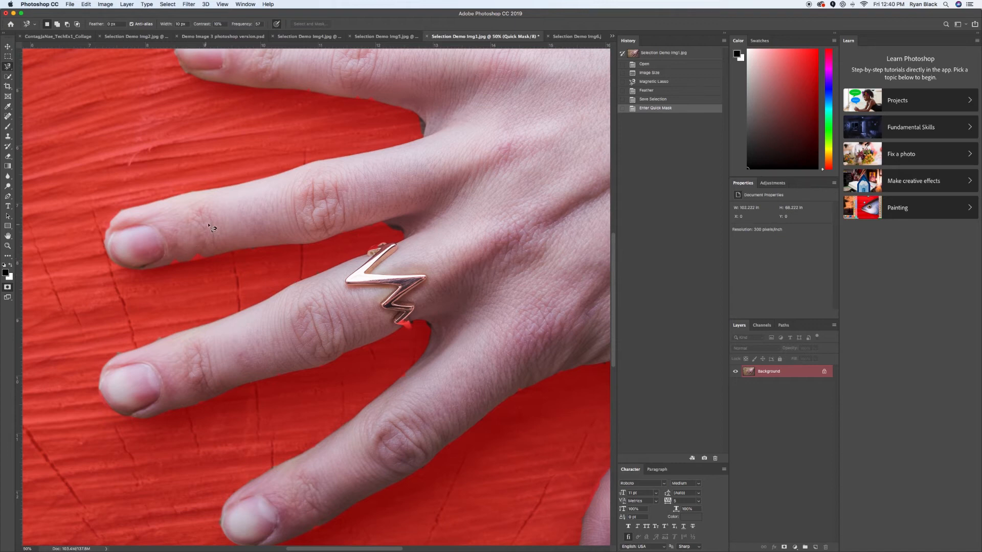
pyautogui.press('b')
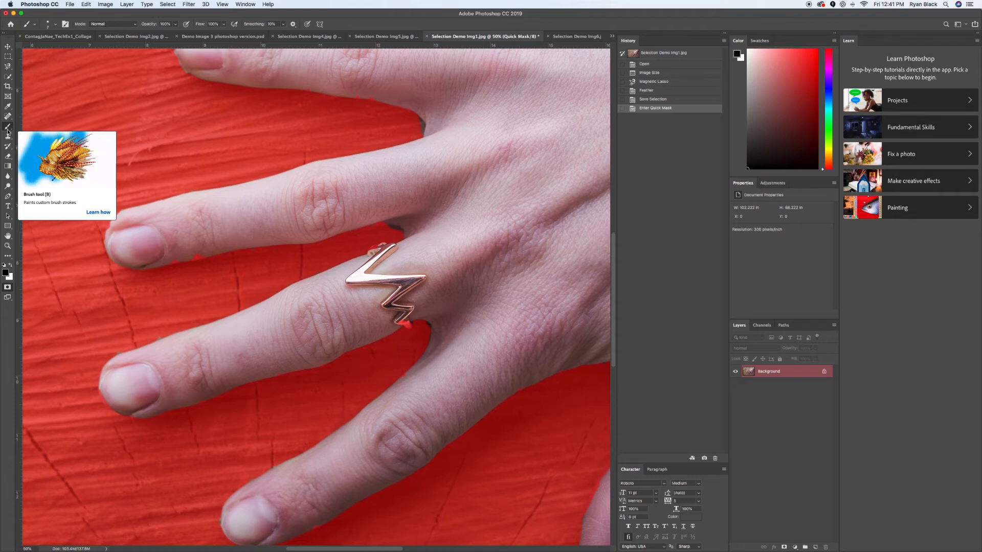
# - Check the brush tool presets and the brush size and hardness settings
pyautogui.hscroll(3, 148, 132)
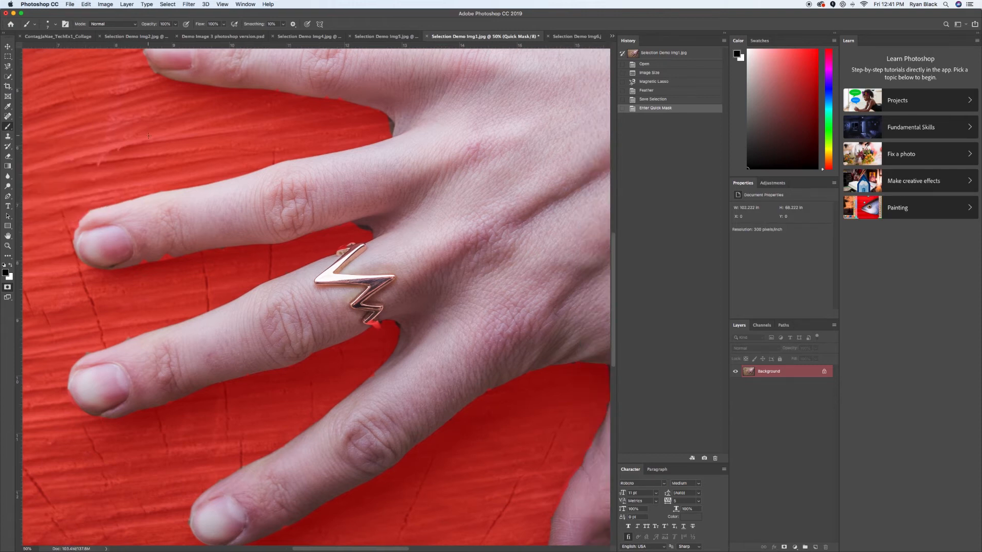
pyautogui.scroll(5, 148, 136)
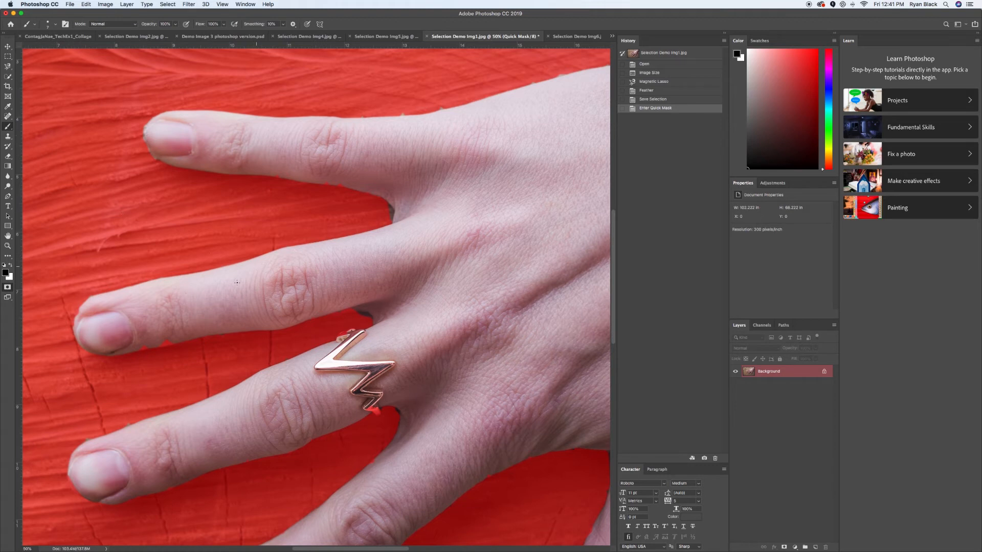
pyautogui.scroll(-2, 180, 282)
pyautogui.hscroll(-1, 179, 282)
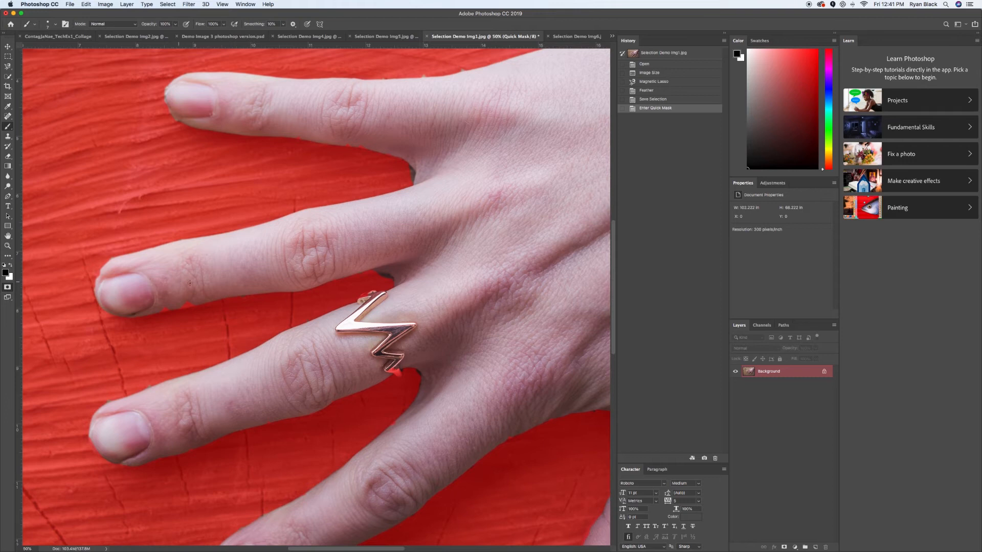
pyautogui.hscroll(-1, 138, 266)
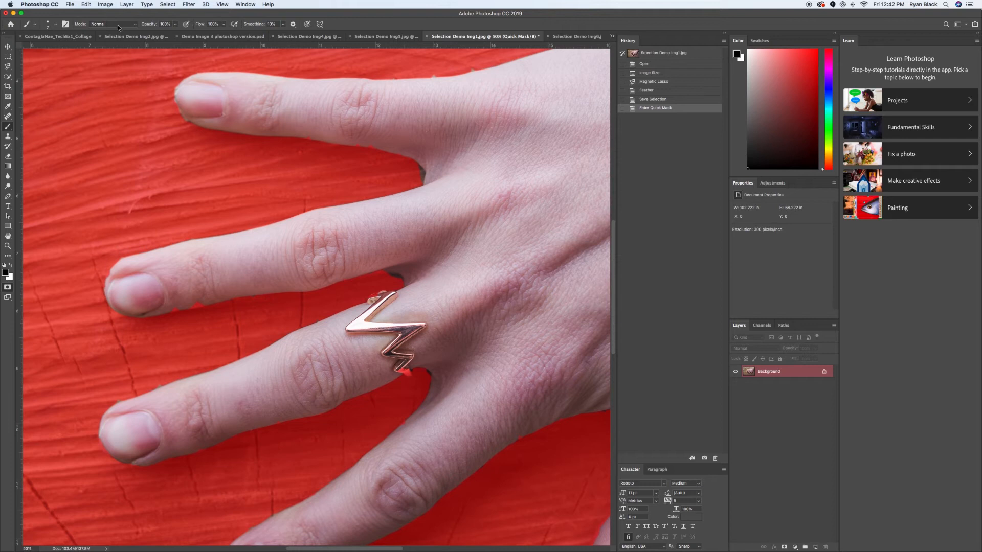
pyautogui.click(35, 24)
pyautogui.click(36, 26)
pyautogui.click(58, 26)
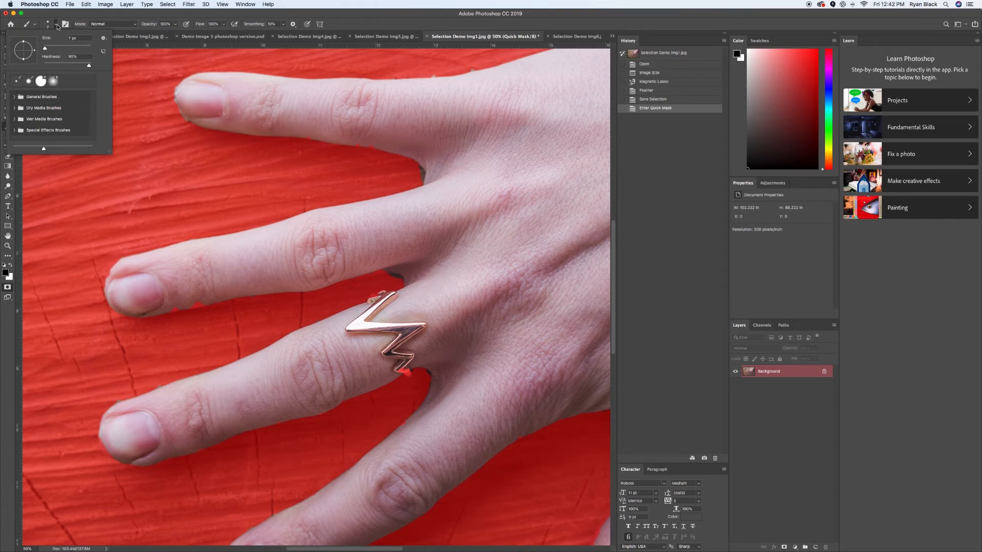
pyautogui.click(57, 23)
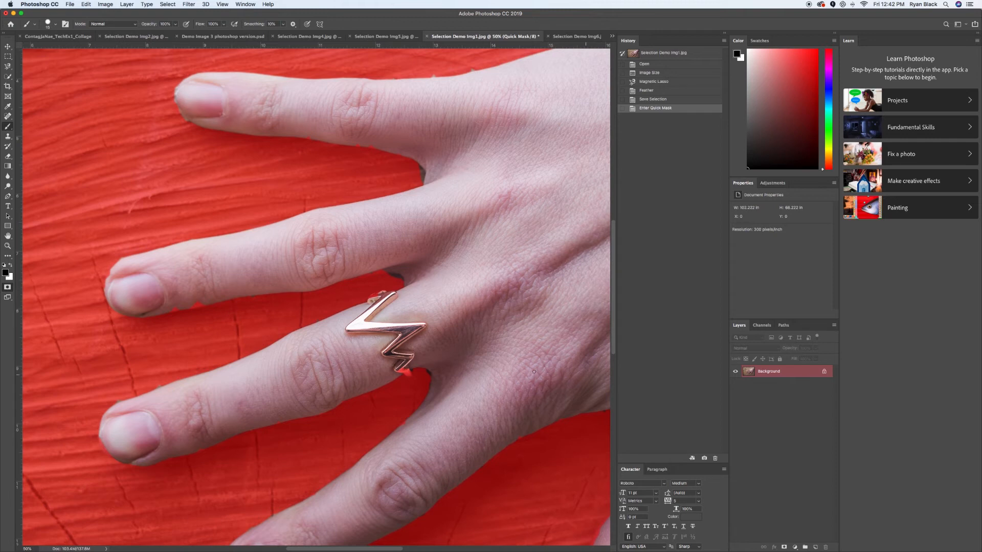
# - Resize the brush with the bracket keys to a small size and zoom closer on the fingers
pyautogui.press(']')
pyautogui.press(']')
pyautogui.press(']')
pyautogui.press(']')
pyautogui.press(']')
pyautogui.press(']')
pyautogui.press(']')
pyautogui.press(']')
pyautogui.press(']')
pyautogui.press(']')
pyautogui.press(']')
pyautogui.press(']')
pyautogui.press(']')
pyautogui.press(']')
pyautogui.press(']')
pyautogui.press(']')
pyautogui.press(']')
pyautogui.press(']')
pyautogui.press(']')
pyautogui.press('[')
pyautogui.press('[')
pyautogui.press('[')
pyautogui.press('[')
pyautogui.press('[')
pyautogui.press('[')
pyautogui.press('[')
pyautogui.press('[')
pyautogui.press('[')
pyautogui.press('[')
pyautogui.press('[')
pyautogui.press('[')
pyautogui.press('[')
pyautogui.press('[')
pyautogui.press(']')
pyautogui.press(']')
pyautogui.press(']')
pyautogui.press(']')
pyautogui.press(']')
pyautogui.press(']')
pyautogui.press(']')
pyautogui.press(']')
pyautogui.press(']')
pyautogui.press('[')
pyautogui.press('[')
pyautogui.press('[')
pyautogui.press('[')
pyautogui.press('[')
pyautogui.press('[')
pyautogui.press('[')
pyautogui.press('[')
pyautogui.press('[')
pyautogui.press(']')
pyautogui.press(']')
pyautogui.press(']')
pyautogui.press(']')
pyautogui.press(']')
pyautogui.press(']')
pyautogui.press('[')
pyautogui.press('[')
pyautogui.press('[')
pyautogui.press('[')
pyautogui.press('[')
pyautogui.press('[')
pyautogui.press('[')
pyautogui.press('[')
pyautogui.press(']')
pyautogui.press(']')
pyautogui.press(']')
pyautogui.press(']')
pyautogui.press(']')
pyautogui.press(']')
pyautogui.press(']')
pyautogui.press(']')
pyautogui.press(']')
pyautogui.press('[')
pyautogui.press('[')
pyautogui.press('[')
pyautogui.press('[')
pyautogui.press('[')
pyautogui.press('[')
pyautogui.press('super+equal')
# - Paint a test mask band and dot on the fingers, then undo them
pyautogui.hscroll(-3, 195, 301)
pyautogui.hscroll(-3, 194, 301)
pyautogui.hscroll(-1, 208, 307)
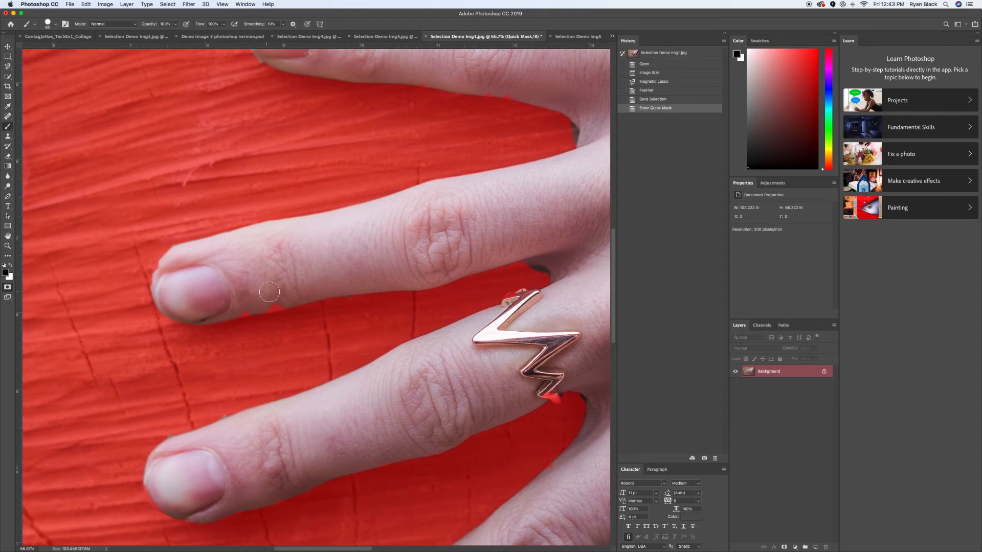
pyautogui.moveTo(224, 234); pyautogui.dragTo(259, 308)
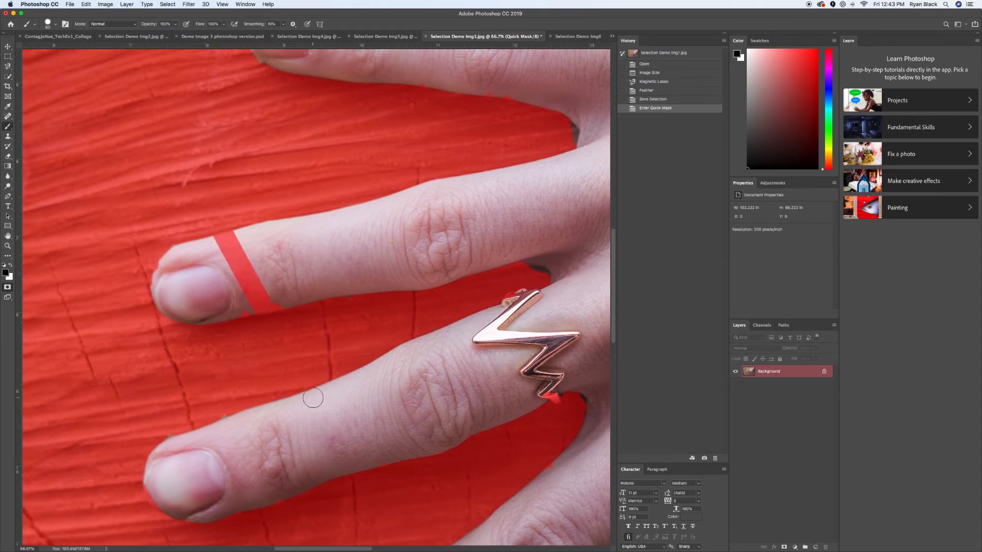
pyautogui.click(313, 398)
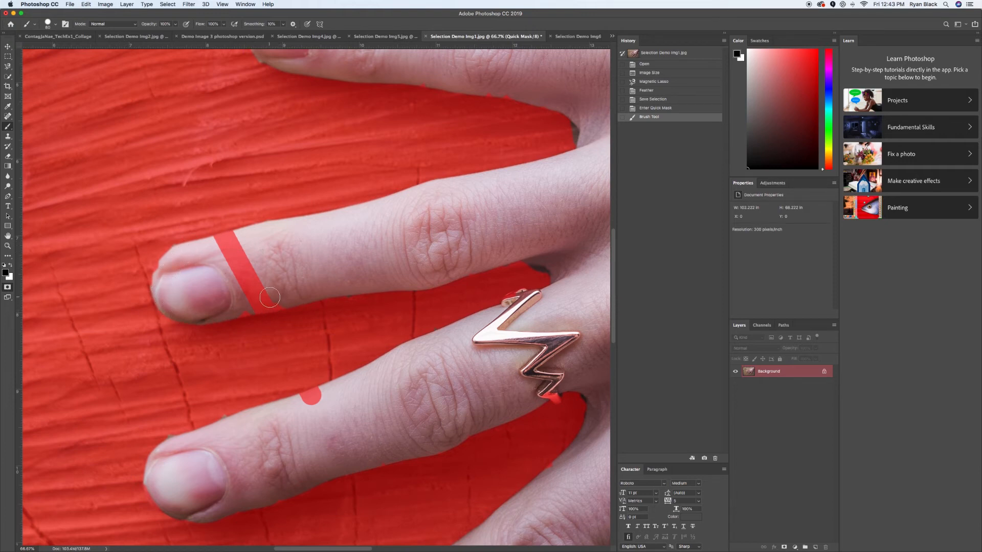
pyautogui.press('super+z')
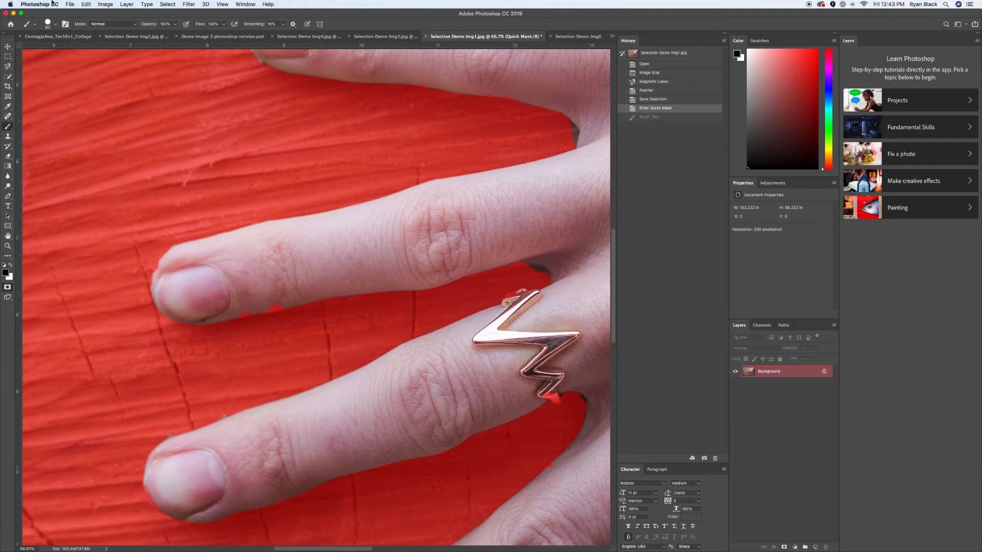
# - Lower the brush hardness to 58%, try a test stroke across the finger, and undo it
pyautogui.click(55, 25)
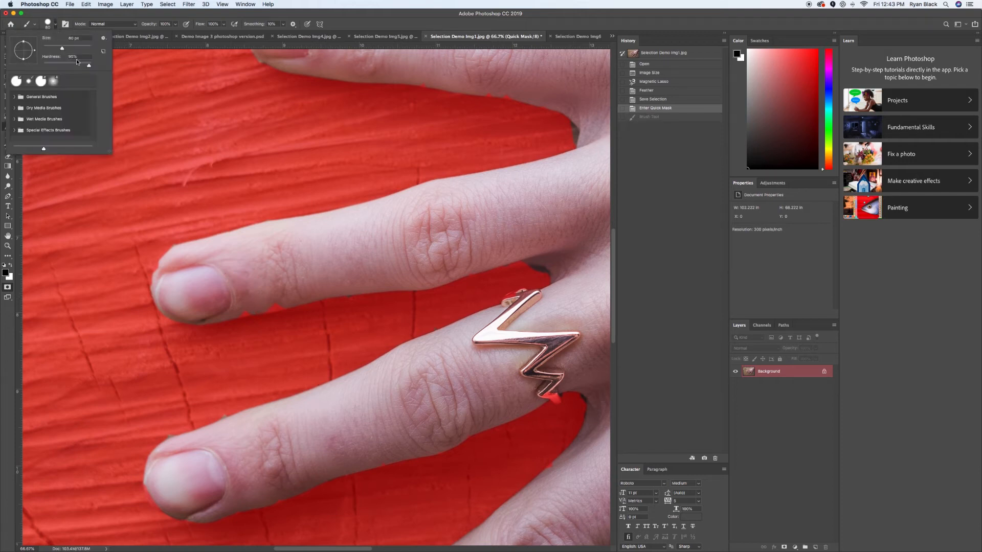
pyautogui.moveTo(90, 68); pyautogui.dragTo(70, 70)
pyautogui.click(271, 273)
pyautogui.moveTo(263, 270); pyautogui.dragTo(302, 267)
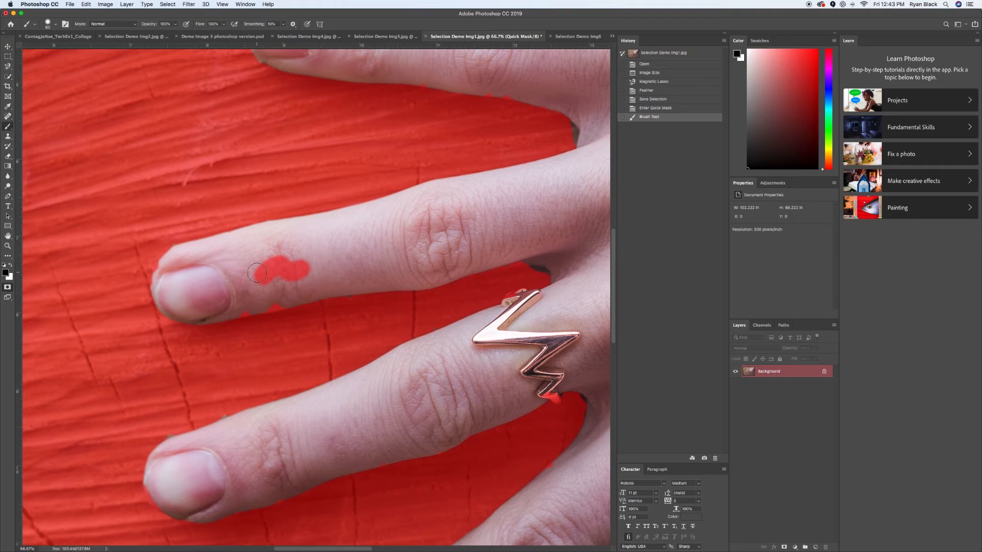
pyautogui.press('super+z')
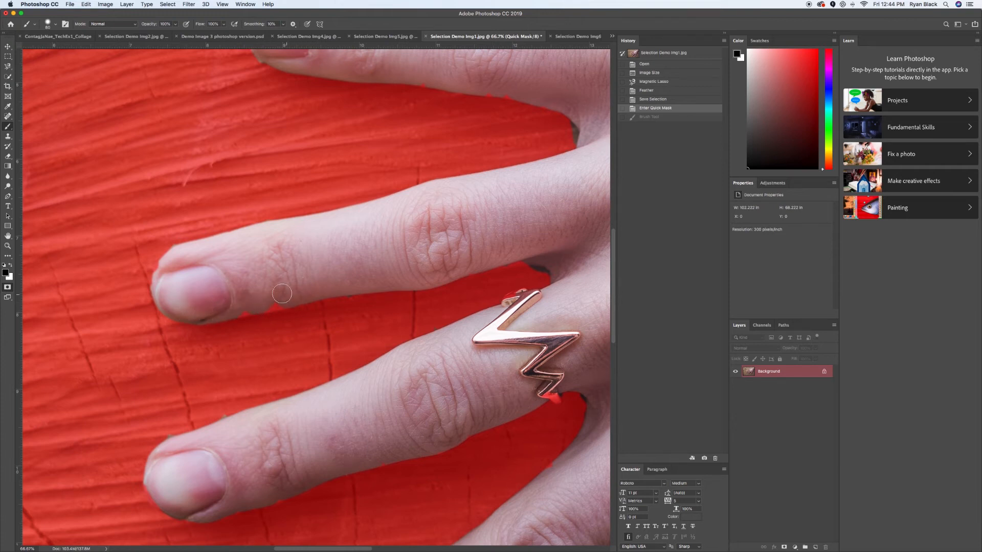
pyautogui.scroll(-1, 281, 293)
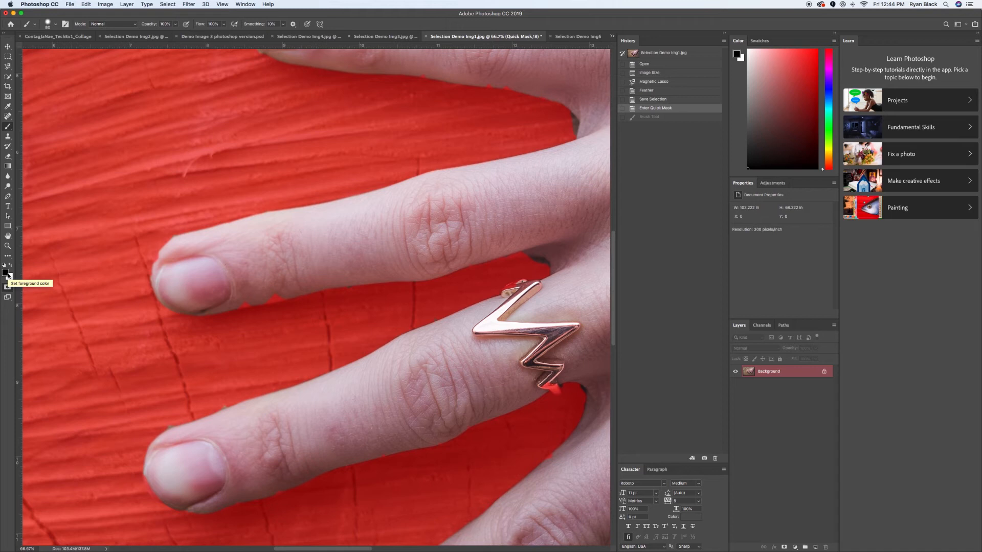
# - Erase mask along the finger edges and fill the gap between fingers above the ring
pyautogui.press('x')
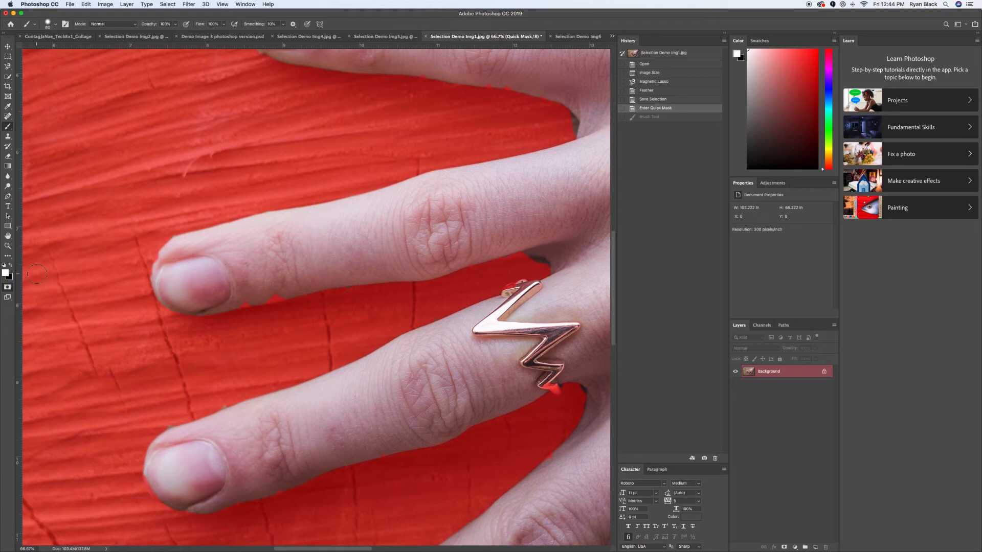
pyautogui.press('x')
pyautogui.press('x')
pyautogui.press('x')
pyautogui.press('x')
pyautogui.press('x')
pyautogui.press('x')
pyautogui.press('x')
pyautogui.press('x')
pyautogui.press('x')
pyautogui.click(269, 292)
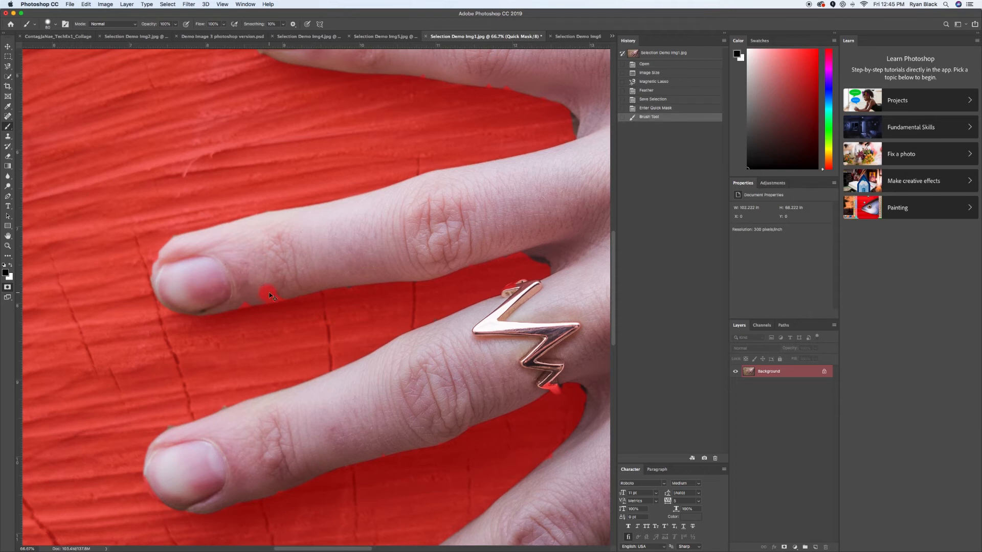
pyautogui.press('super+z')
pyautogui.press('x')
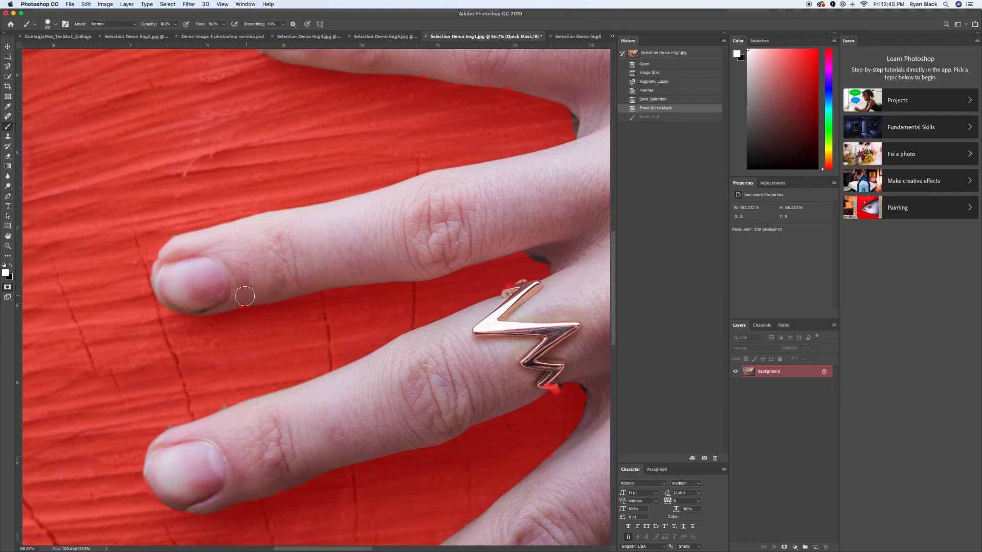
pyautogui.moveTo(243, 299); pyautogui.dragTo(256, 296)
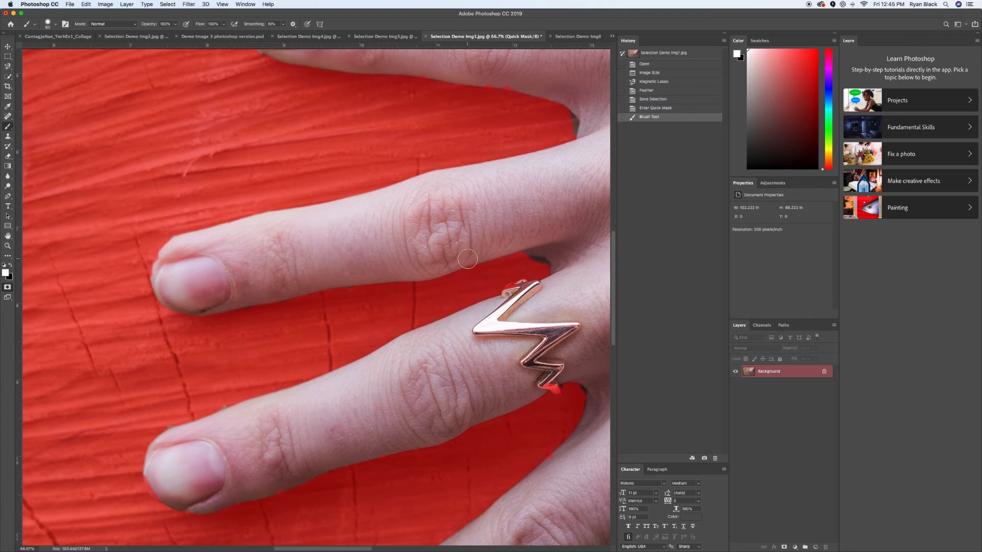
pyautogui.moveTo(468, 257); pyautogui.dragTo(470, 260)
pyautogui.press('x')
pyautogui.moveTo(543, 268); pyautogui.dragTo(525, 267)
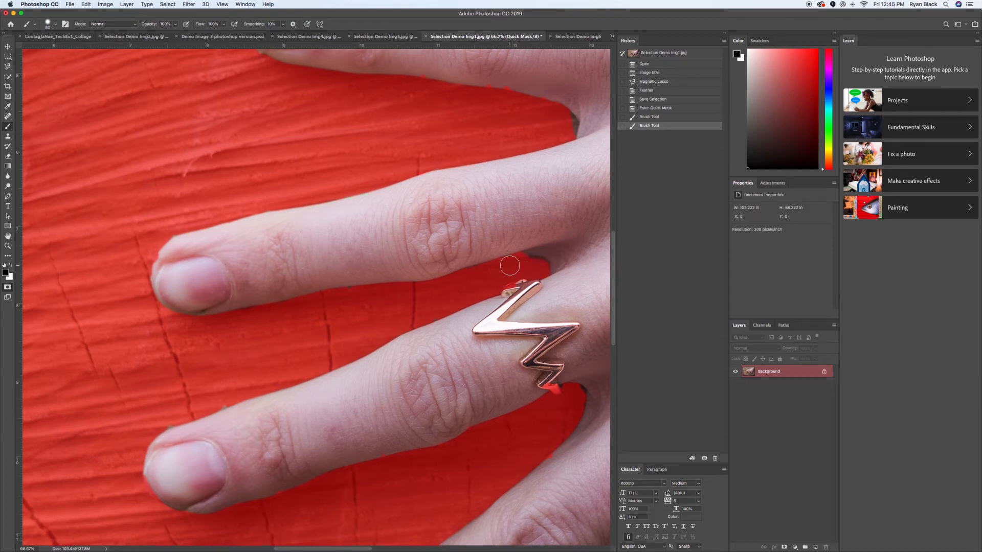
pyautogui.moveTo(527, 265)
pyautogui.mouseDown()
pyautogui.moveTo(539, 267)
pyautogui.moveTo(531, 266)
pyautogui.mouseUp()
# - With a smaller brush, clear red mask from the ring edges and the finger's lower edge
pyautogui.press('x')
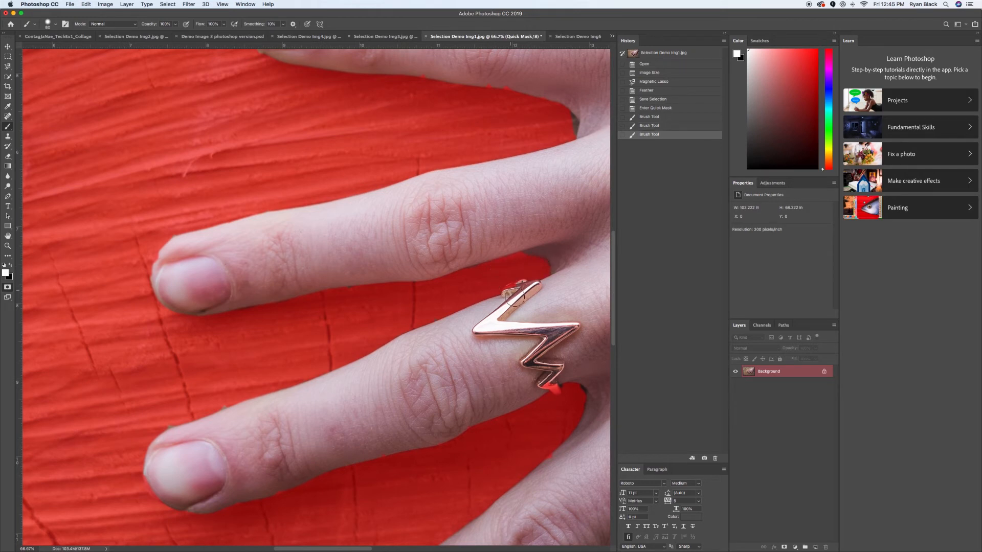
pyautogui.press('[')
pyautogui.press('[')
pyautogui.press('[')
pyautogui.press('[')
pyautogui.press('[')
pyautogui.click(528, 282)
pyautogui.click(546, 289)
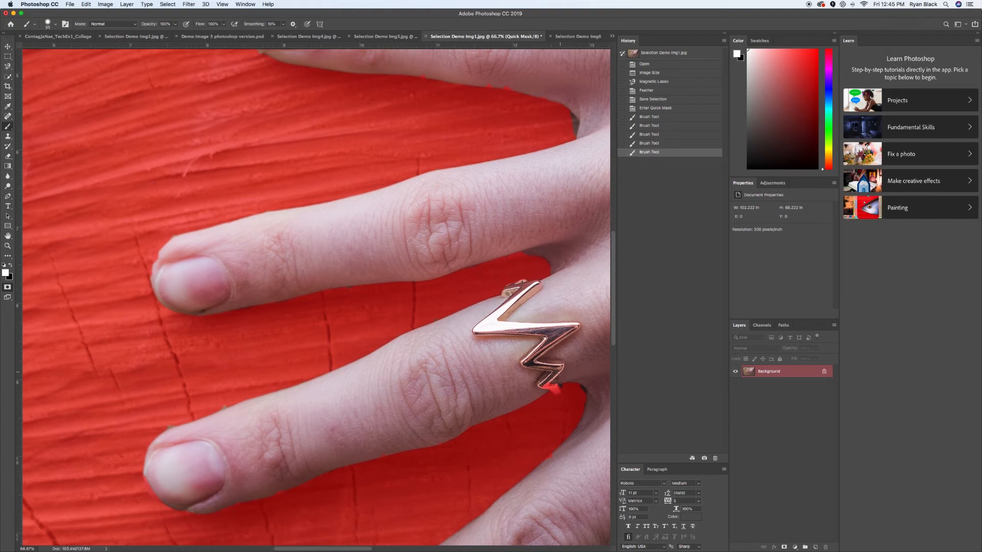
pyautogui.moveTo(558, 391); pyautogui.dragTo(543, 386)
pyautogui.moveTo(548, 382); pyautogui.dragTo(518, 367)
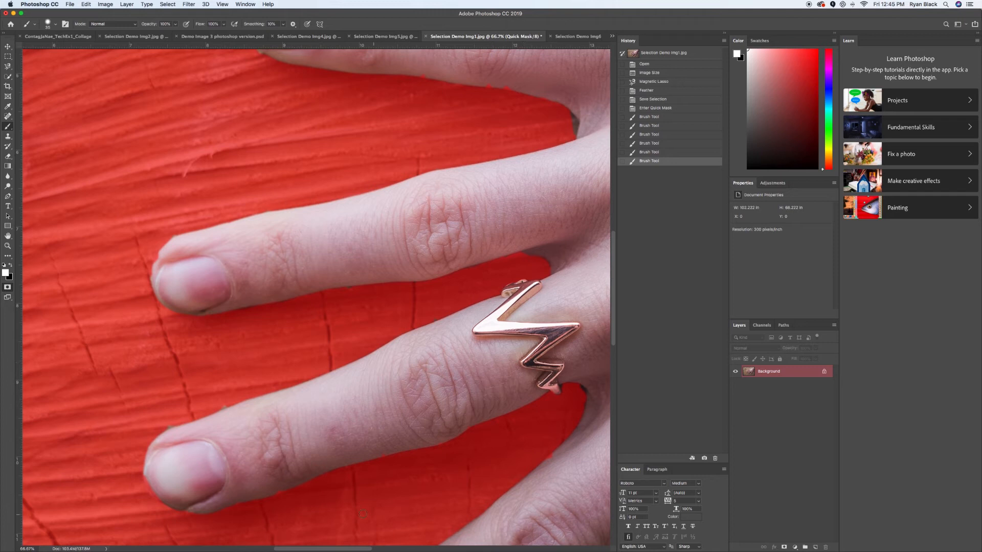
pyautogui.moveTo(386, 452); pyautogui.dragTo(397, 449)
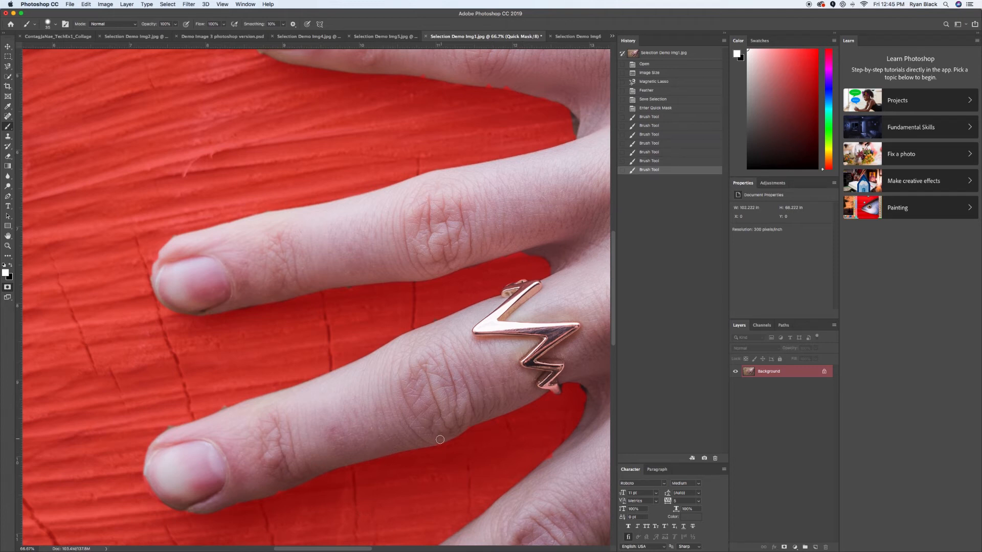
pyautogui.moveTo(440, 439)
pyautogui.mouseDown()
pyautogui.moveTo(466, 423)
pyautogui.moveTo(435, 426)
pyautogui.mouseUp()
# - Alternately add and erase mask to follow the lower fingertip's skin edge
pyautogui.scroll(-5, 355, 439)
pyautogui.hscroll(-2, 356, 440)
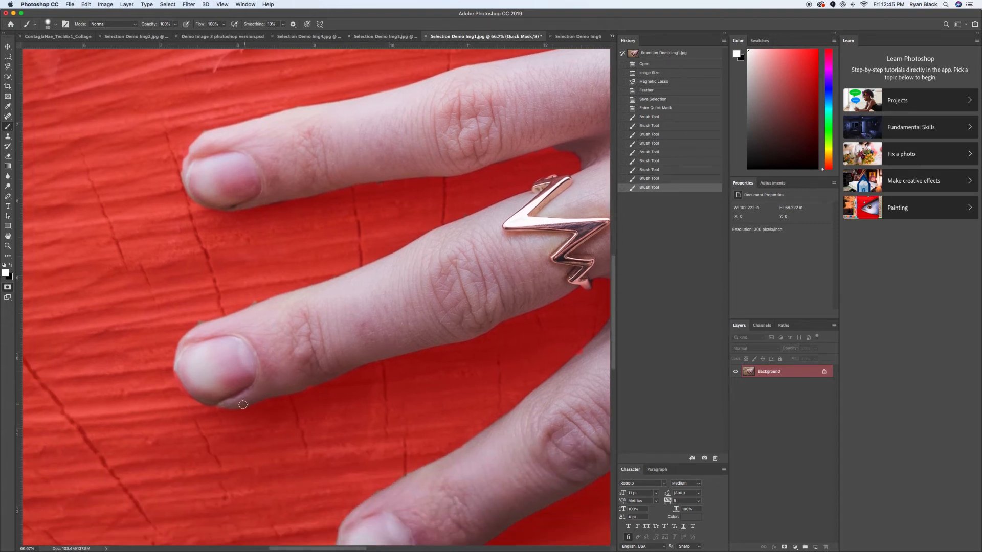
pyautogui.moveTo(241, 405); pyautogui.dragTo(257, 402)
pyautogui.press('x')
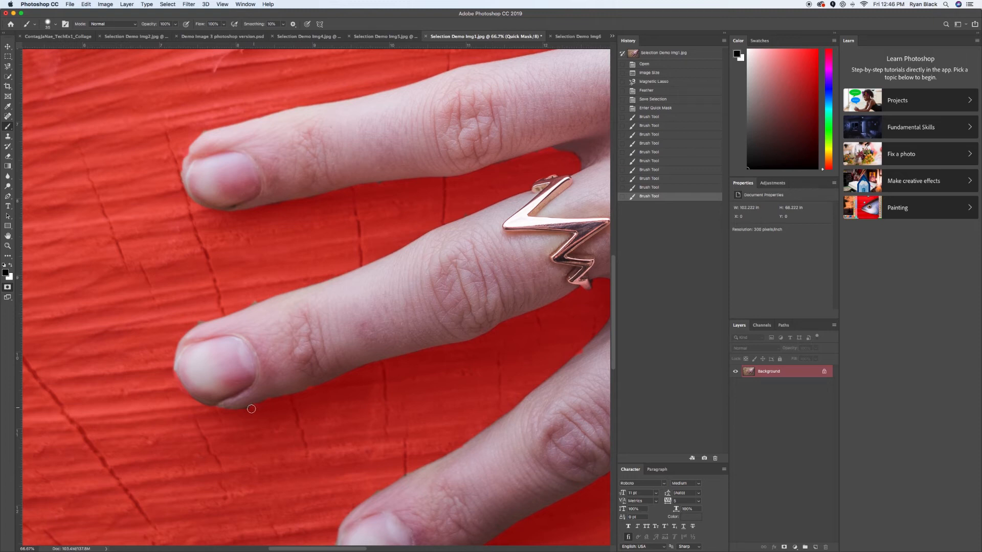
pyautogui.click(240, 412)
pyautogui.press('x')
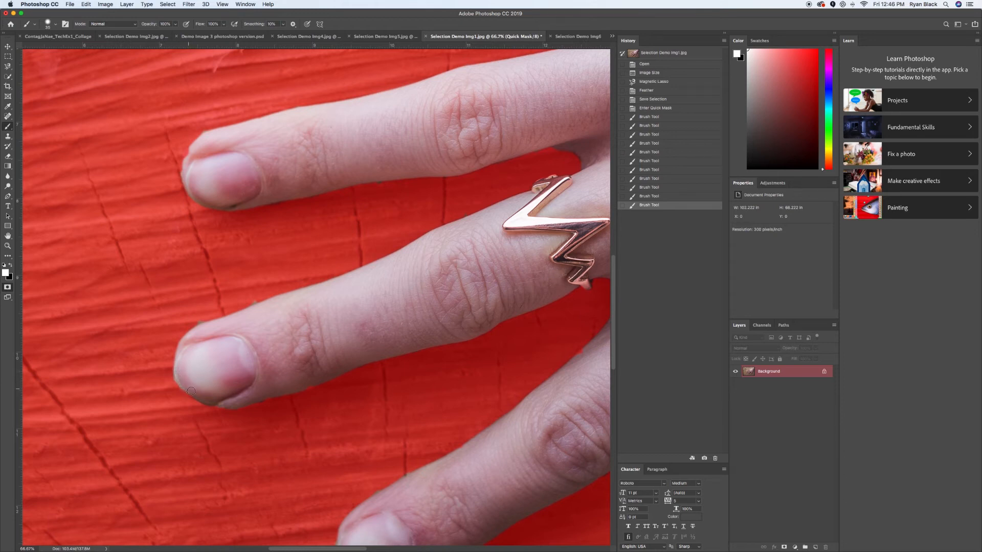
pyautogui.moveTo(198, 394); pyautogui.dragTo(274, 396)
pyautogui.press('x')
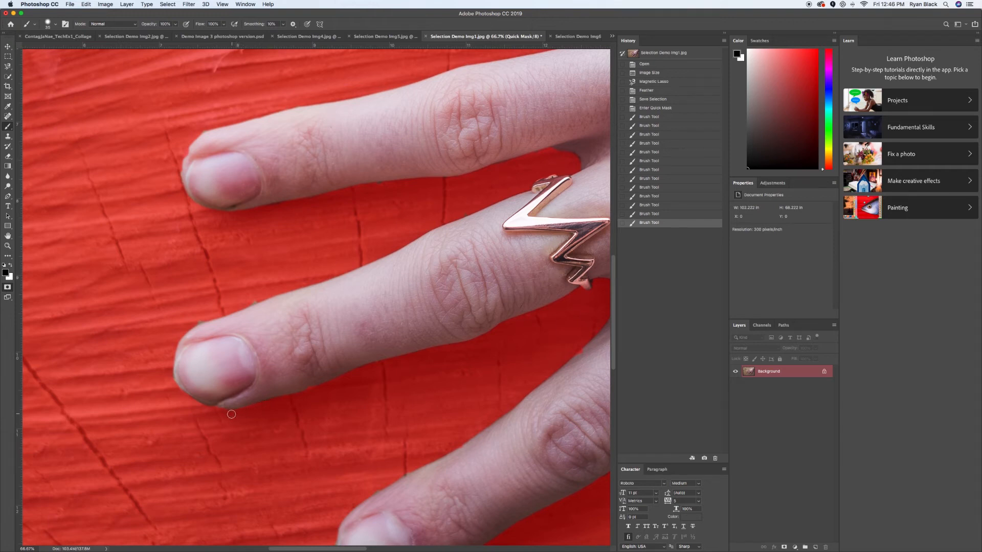
pyautogui.moveTo(232, 414); pyautogui.dragTo(368, 387)
pyautogui.press('x')
pyautogui.moveTo(308, 384); pyautogui.dragTo(315, 381)
pyautogui.press('x')
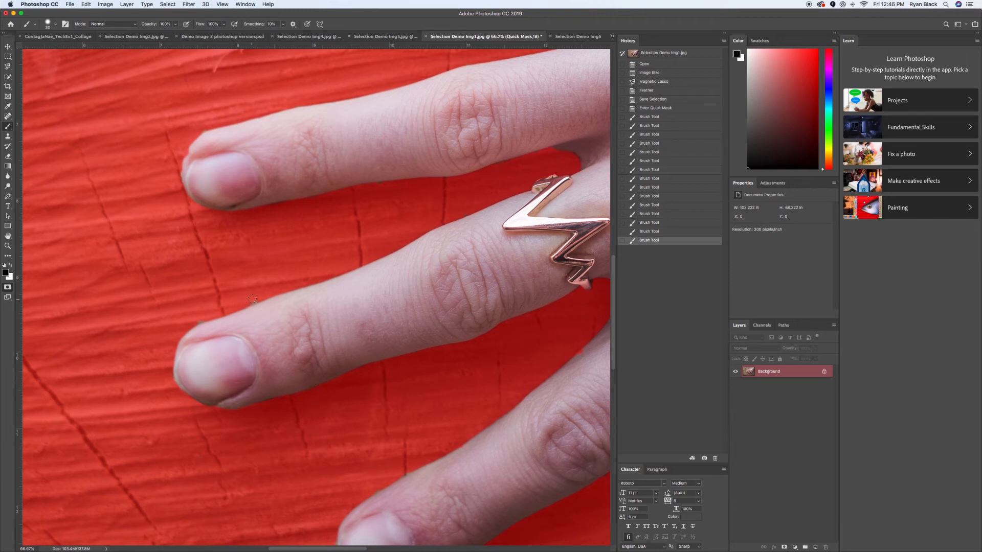
pyautogui.moveTo(252, 300); pyautogui.dragTo(206, 316)
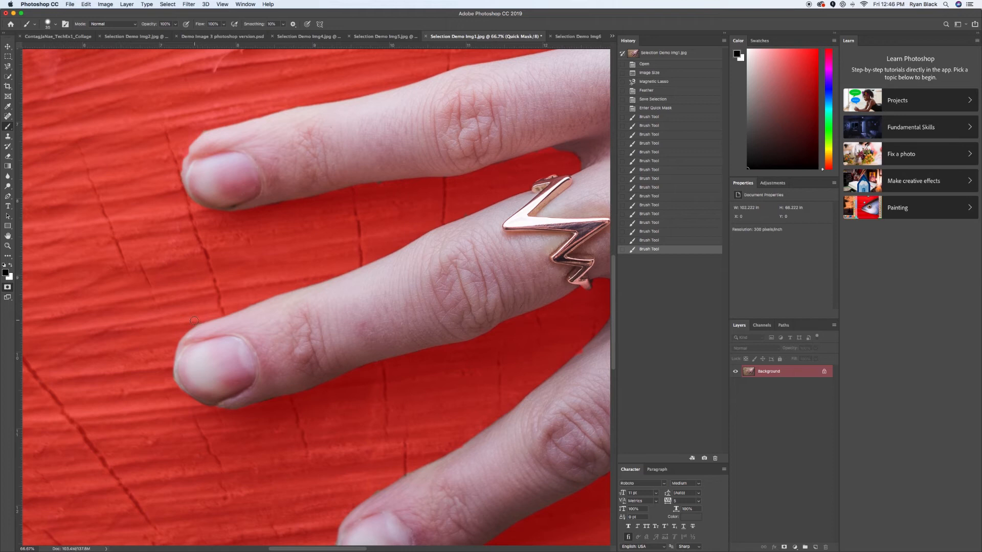
pyautogui.moveTo(193, 320); pyautogui.dragTo(191, 322)
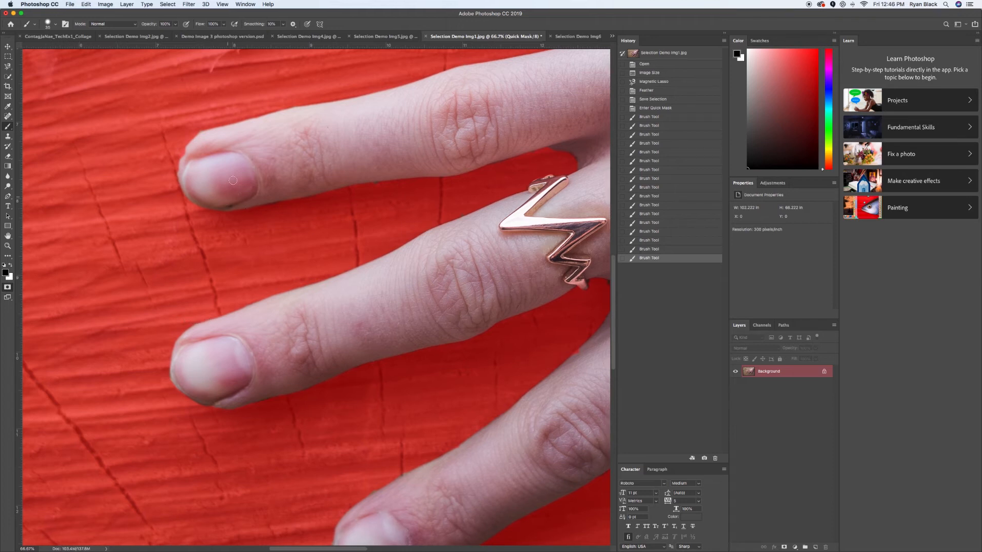
# - Refine the mask along the upper fingertip edge, undoing a stray stroke
pyautogui.scroll(2, 156, 162)
pyautogui.hscroll(2, 156, 163)
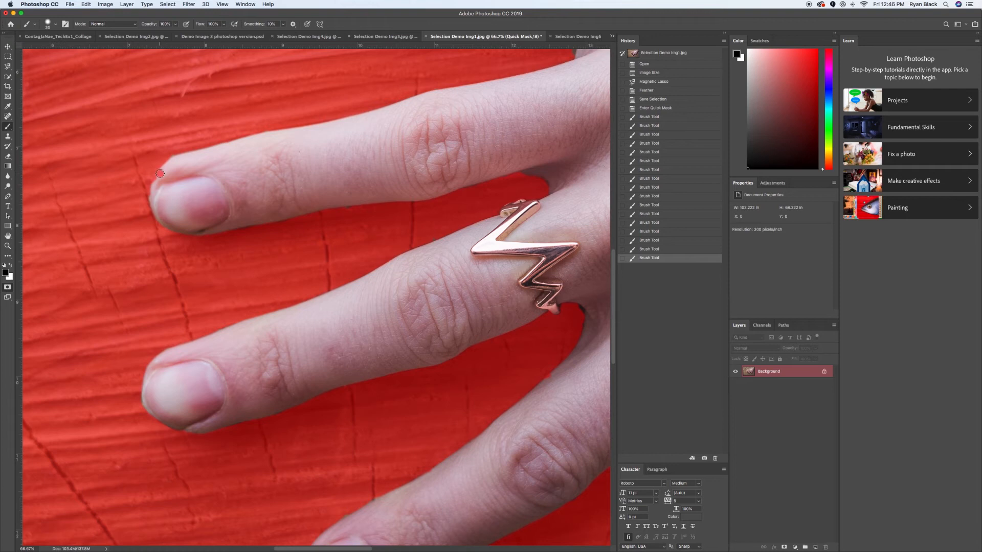
pyautogui.moveTo(160, 174); pyautogui.dragTo(160, 175)
pyautogui.press('super+z')
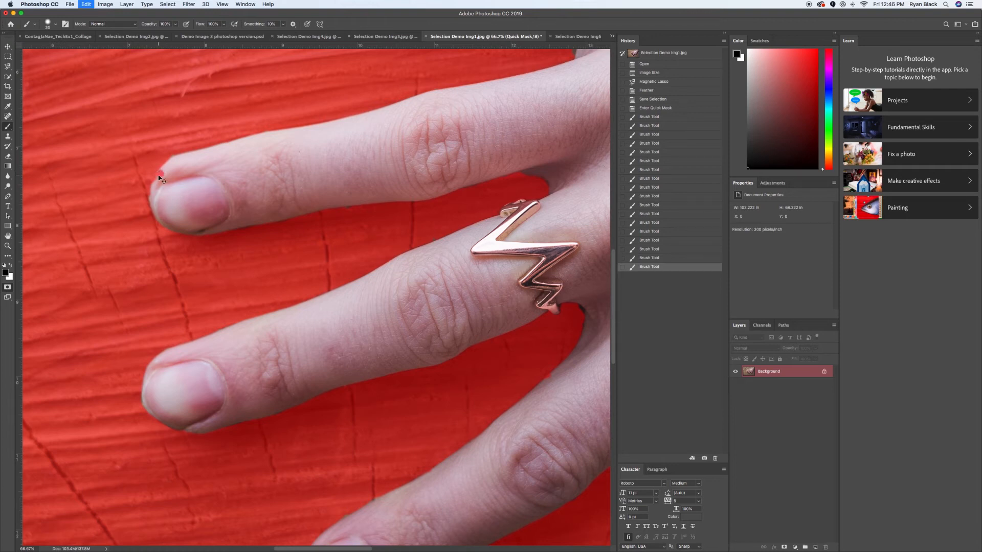
pyautogui.press('x')
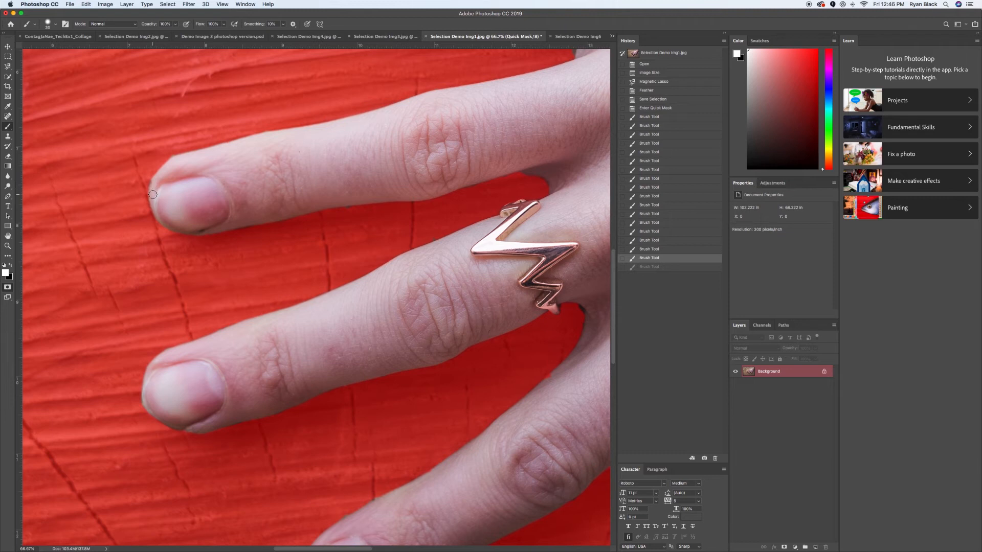
pyautogui.moveTo(158, 176); pyautogui.dragTo(180, 159)
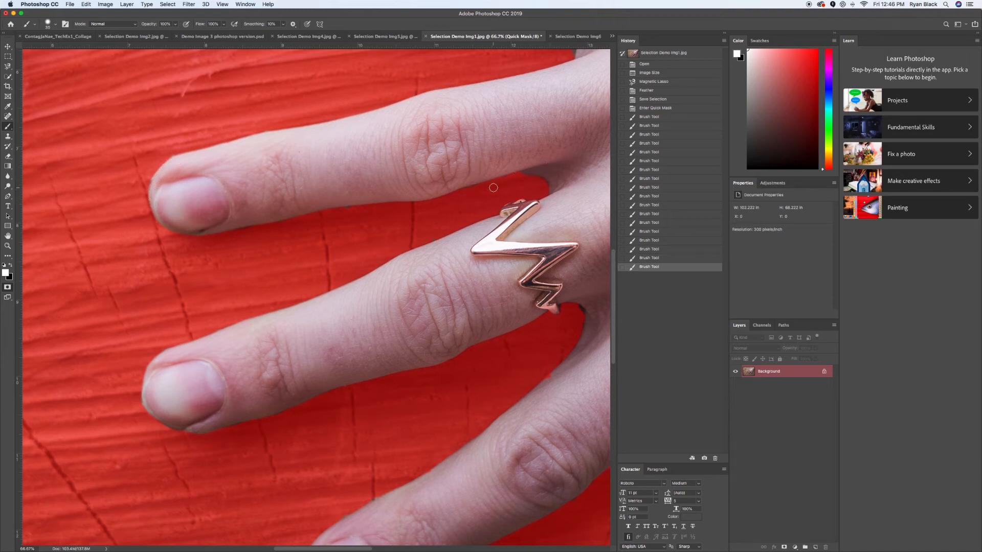
pyautogui.press('x')
pyautogui.moveTo(344, 212); pyautogui.dragTo(359, 210)
# - Touch up the mask near the ring and the lower fingertip, undoing and redoing one dab
pyautogui.scroll(-3, 399, 225)
pyautogui.hscroll(2, 399, 225)
pyautogui.scroll(-2, 399, 225)
pyautogui.hscroll(1, 398, 225)
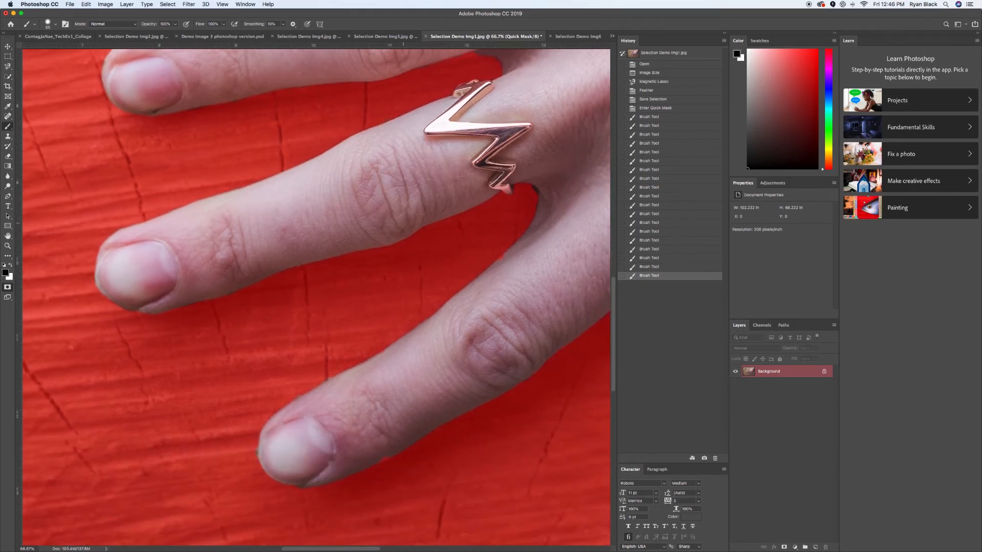
pyautogui.press('x')
pyautogui.click(505, 258)
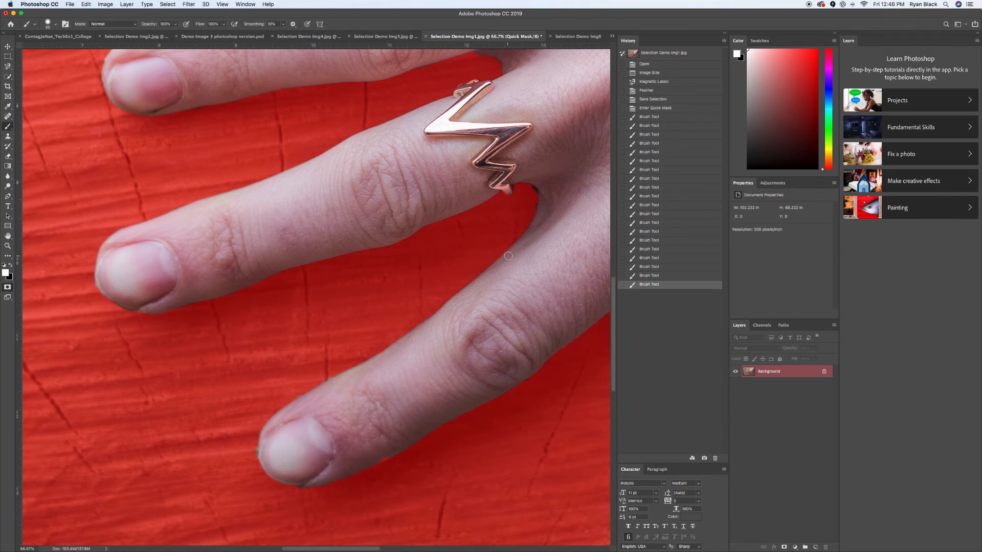
pyautogui.moveTo(381, 459); pyautogui.dragTo(389, 454)
pyautogui.press('x')
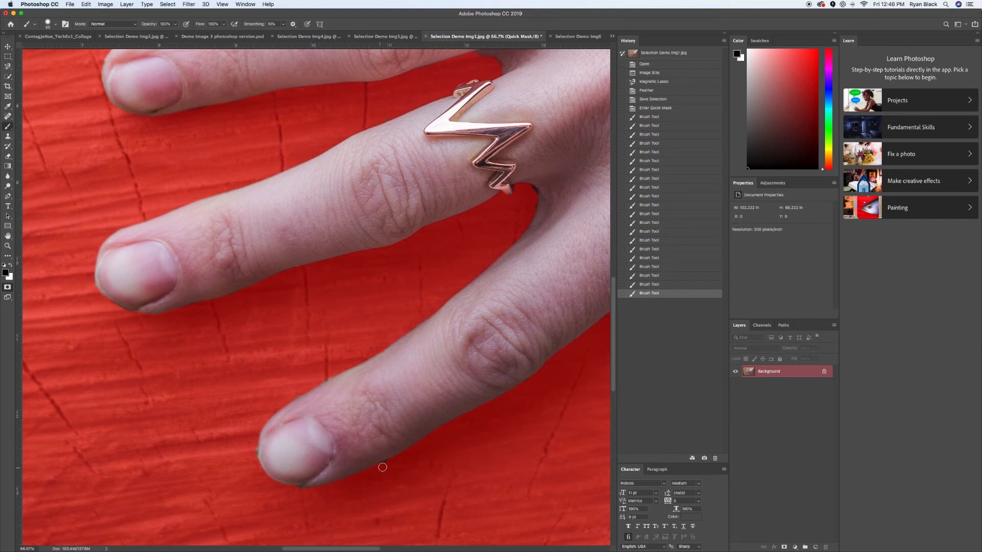
pyautogui.moveTo(378, 467); pyautogui.dragTo(392, 460)
pyautogui.press('x')
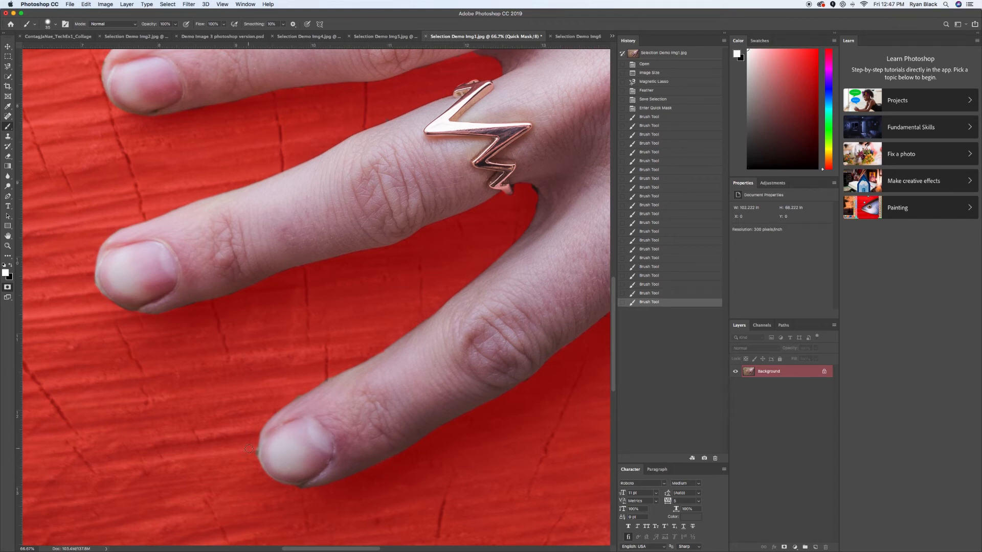
pyautogui.click(254, 450)
pyautogui.hotkey('ctrl', 'z')
pyautogui.press('x')
pyautogui.hotkey('ctrl', 'shift', 'z')
# - Clean the mask, then extend the red overlay along the thumb tip's edge
pyautogui.hscroll(10, 533, 395)
pyautogui.scroll(-3, 533, 396)
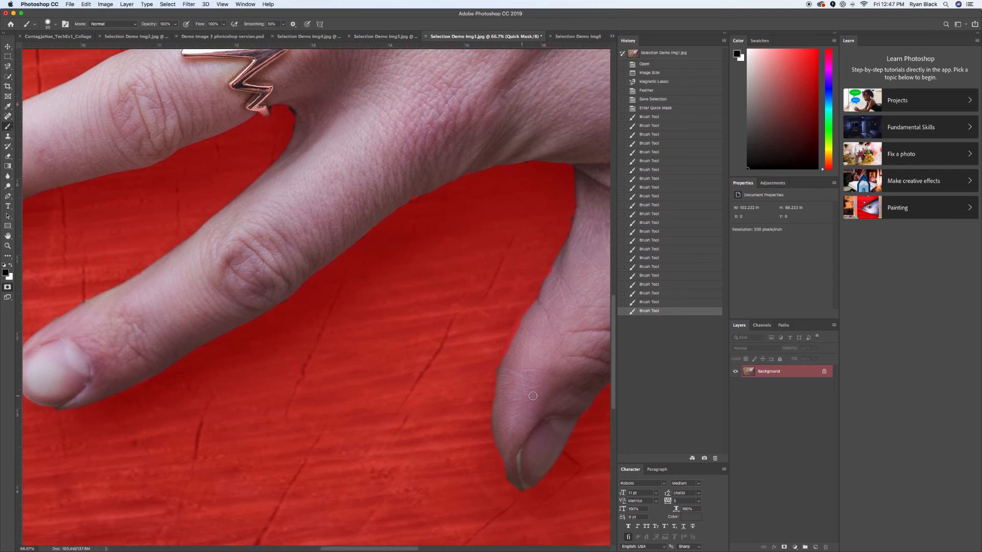
pyautogui.hscroll(5, 533, 396)
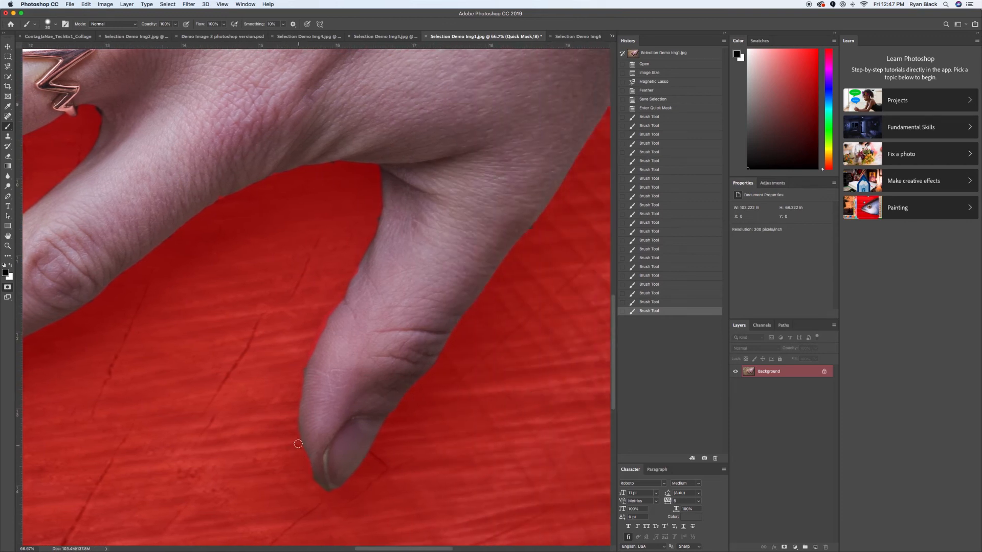
pyautogui.press('x')
pyautogui.moveTo(305, 453); pyautogui.dragTo(319, 479)
pyautogui.press('x')
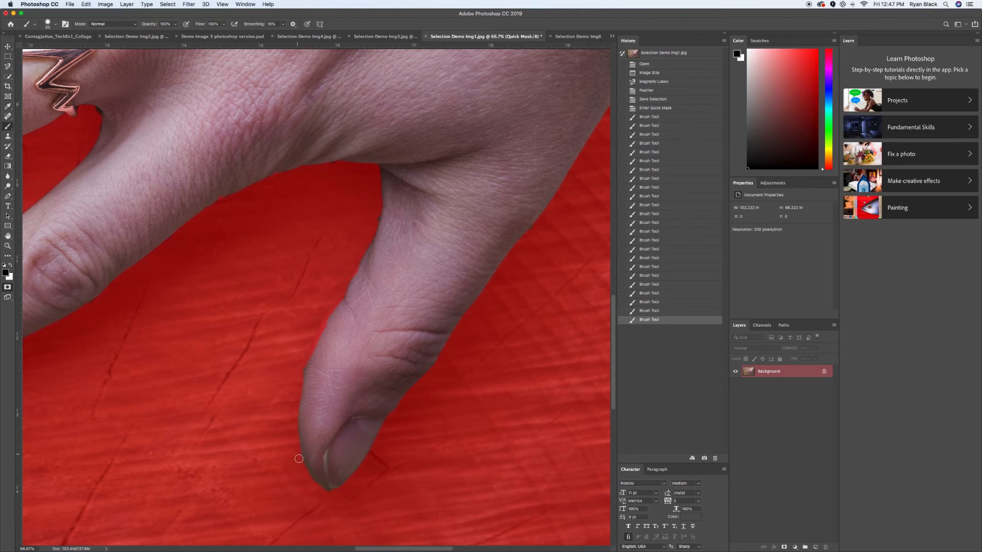
pyautogui.moveTo(316, 483); pyautogui.dragTo(340, 491)
# - Paint black mask dabs along the back of the hand and the finger edge, undoing a stray white dab
pyautogui.scroll(8, 457, 369)
pyautogui.hscroll(4, 456, 369)
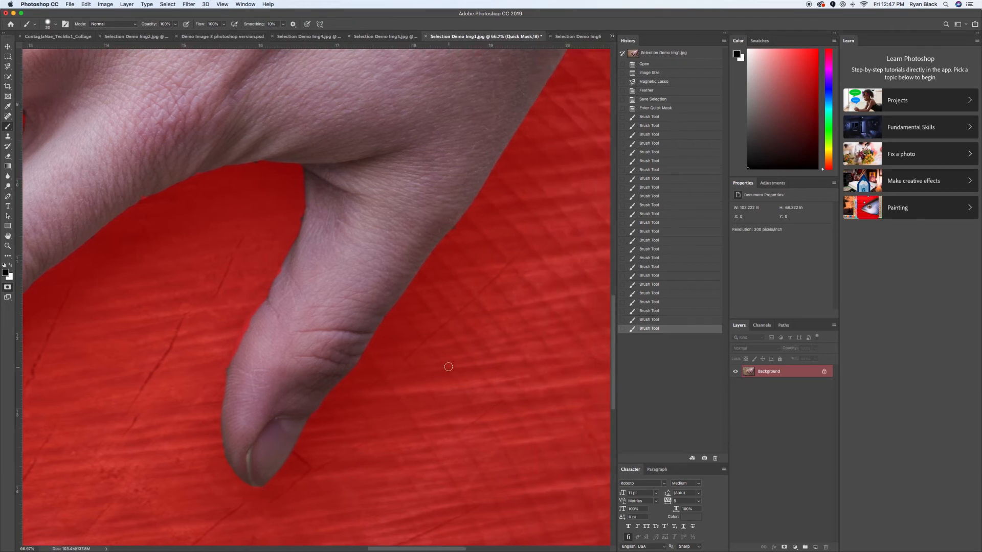
pyautogui.scroll(6, 425, 364)
pyautogui.hscroll(1, 425, 364)
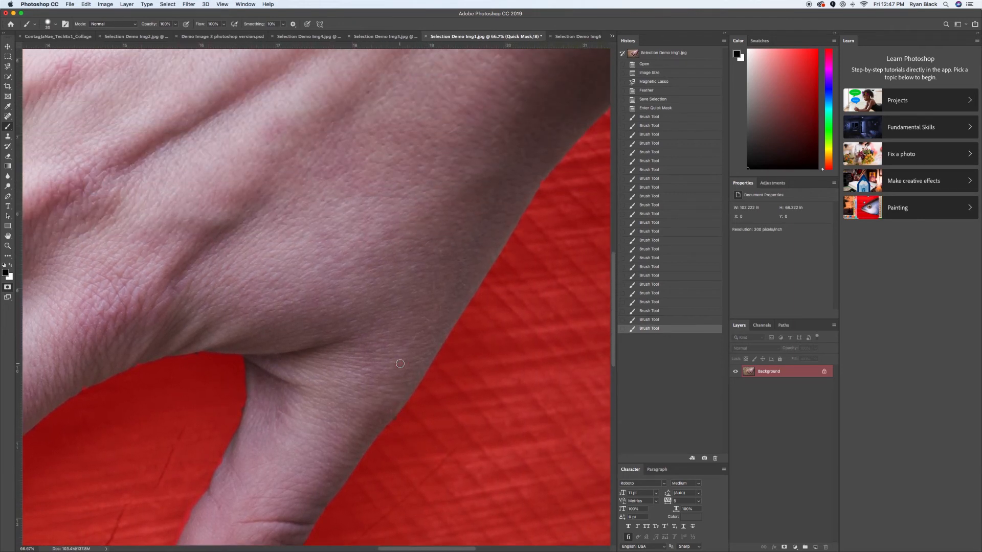
pyautogui.scroll(-3, 383, 485)
pyautogui.press('x')
pyautogui.click(369, 432)
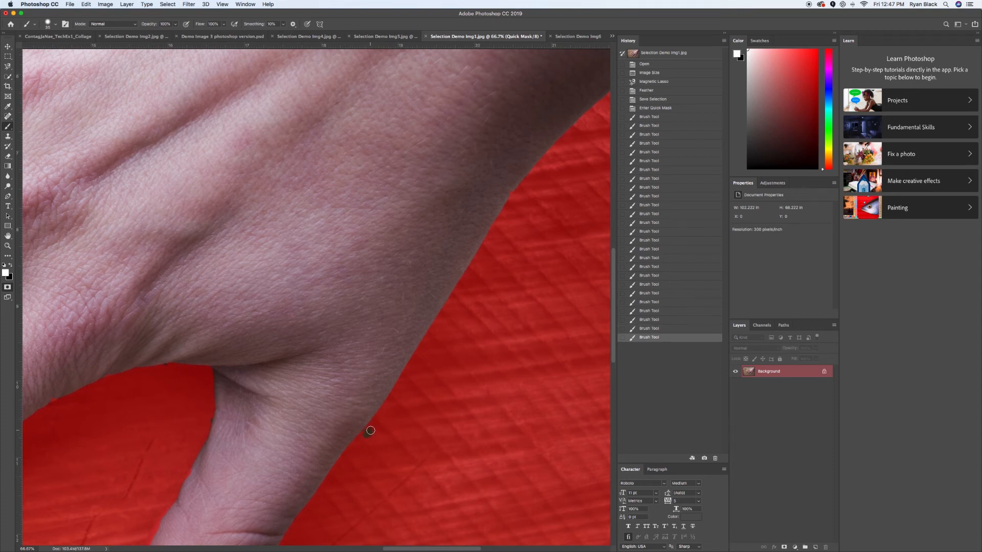
pyautogui.press('super+z')
pyautogui.press('x')
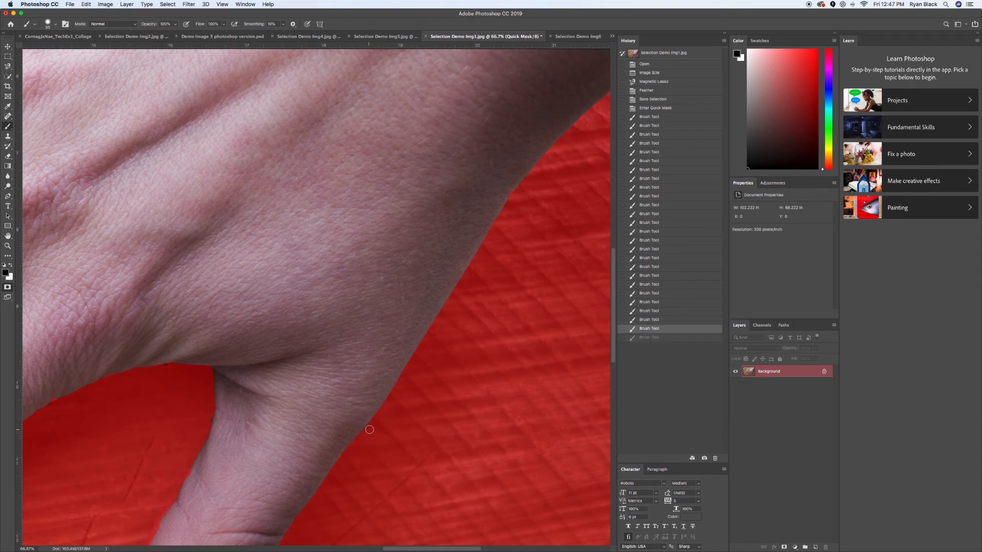
pyautogui.click(364, 437)
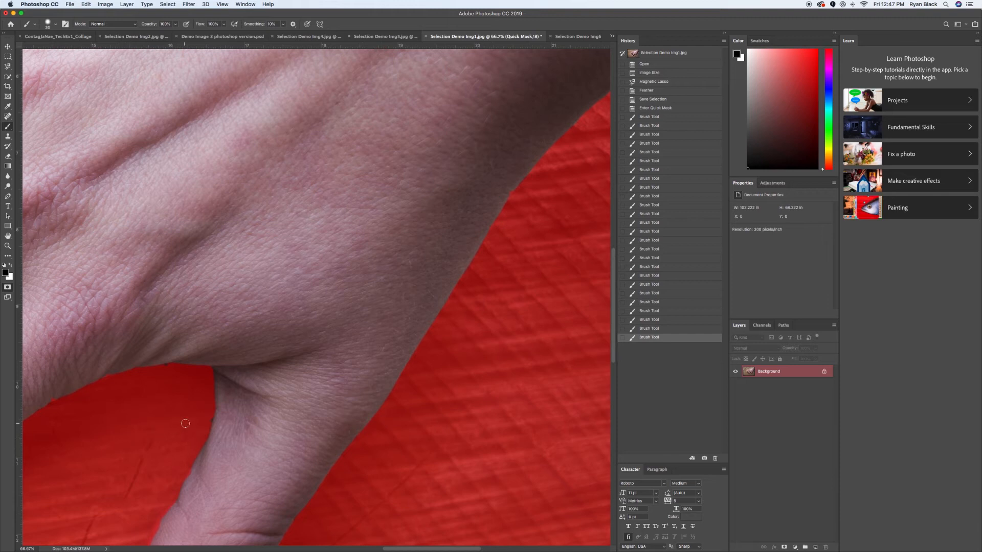
pyautogui.click(207, 422)
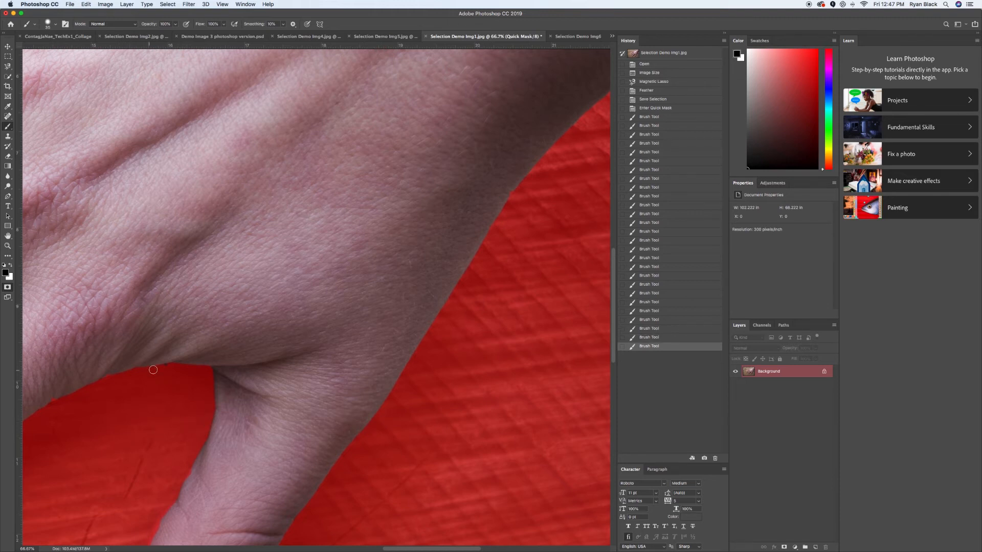
pyautogui.click(168, 368)
# - Repaint the quick mask along the skin boundary from the hand down toward the wrist
pyautogui.hscroll(10, 450, 282)
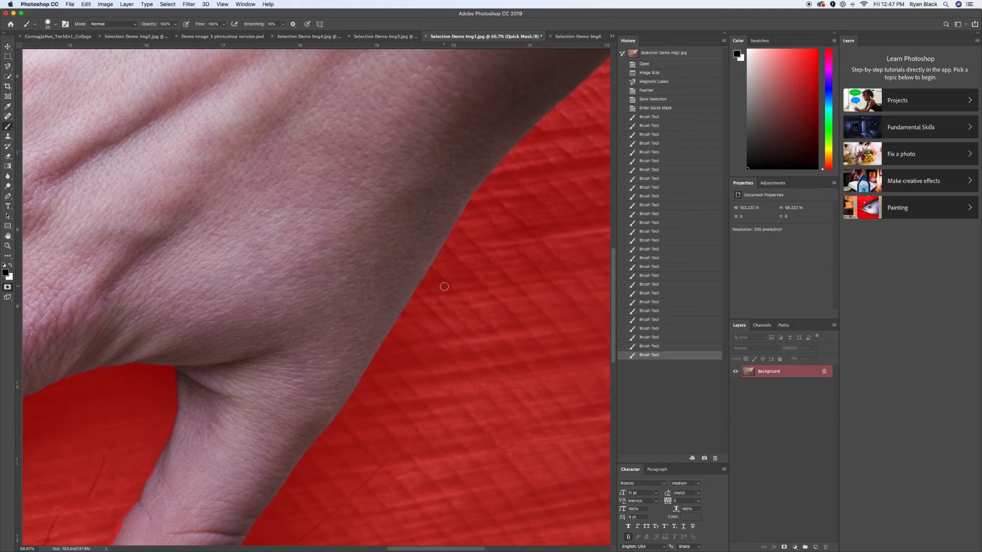
pyautogui.scroll(8, 445, 284)
pyautogui.scroll(10, 443, 287)
pyautogui.hscroll(-3, 443, 287)
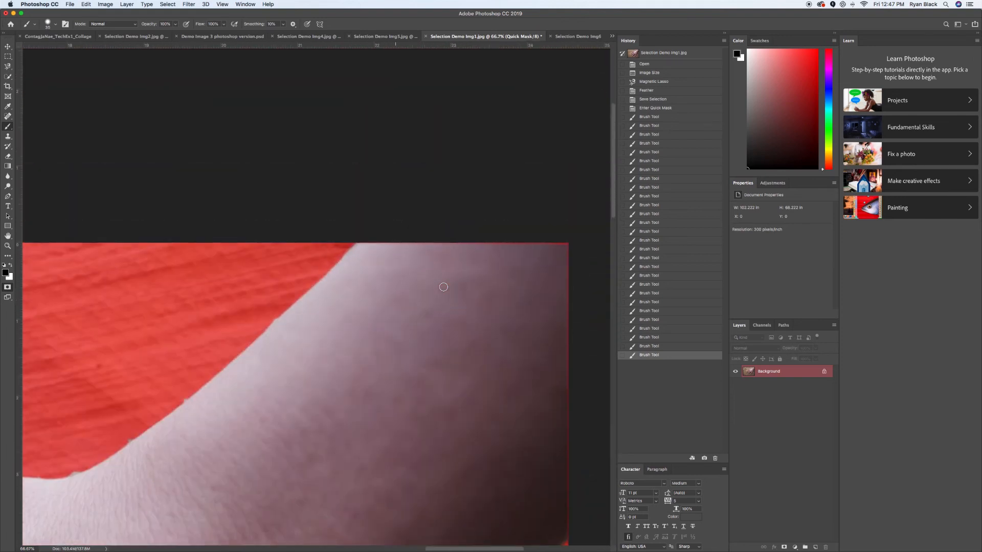
pyautogui.hscroll(-6, 443, 287)
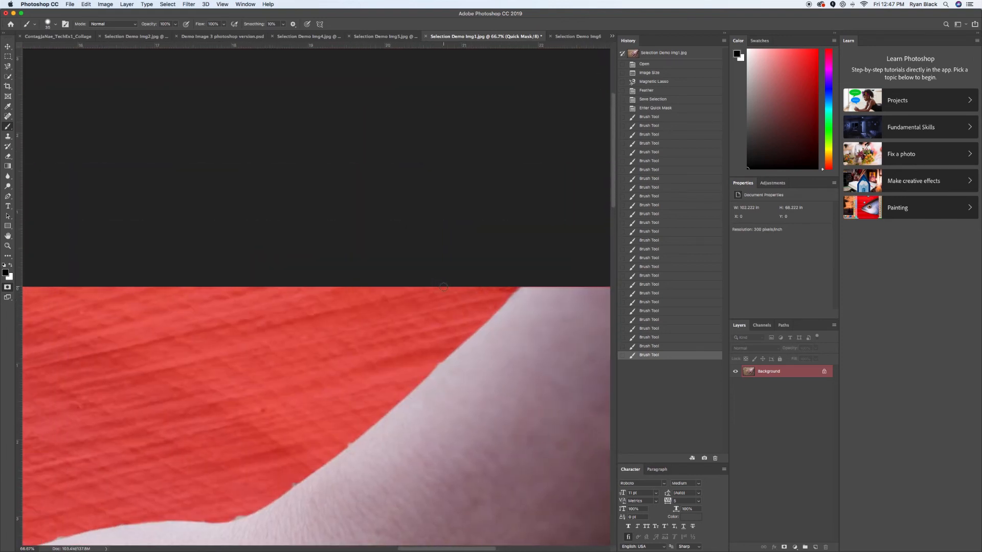
pyautogui.scroll(-4, 443, 287)
pyautogui.press('x')
pyautogui.click(489, 361)
pyautogui.hotkey('ctrl', 'z')
pyautogui.press('x')
pyautogui.click(499, 351)
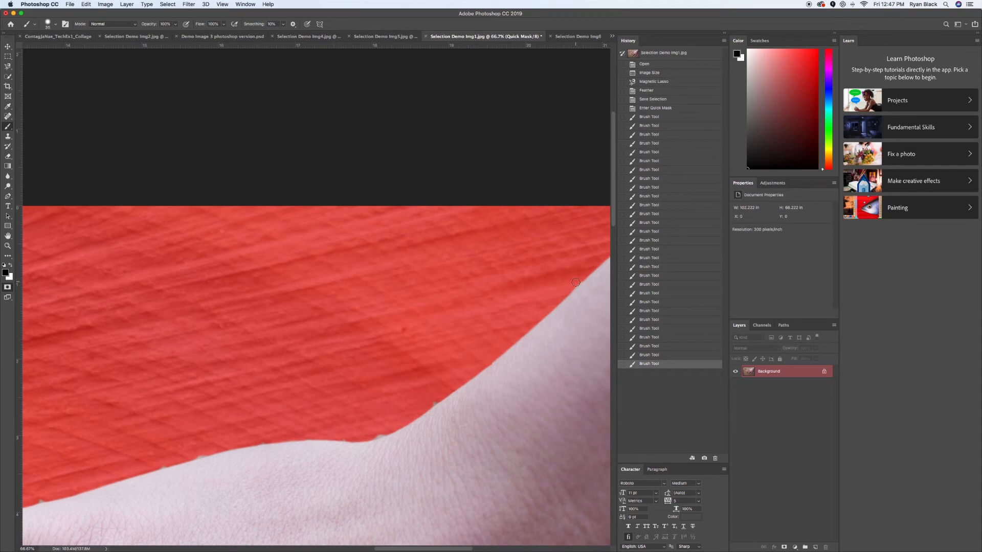
pyautogui.moveTo(576, 282); pyautogui.dragTo(400, 407)
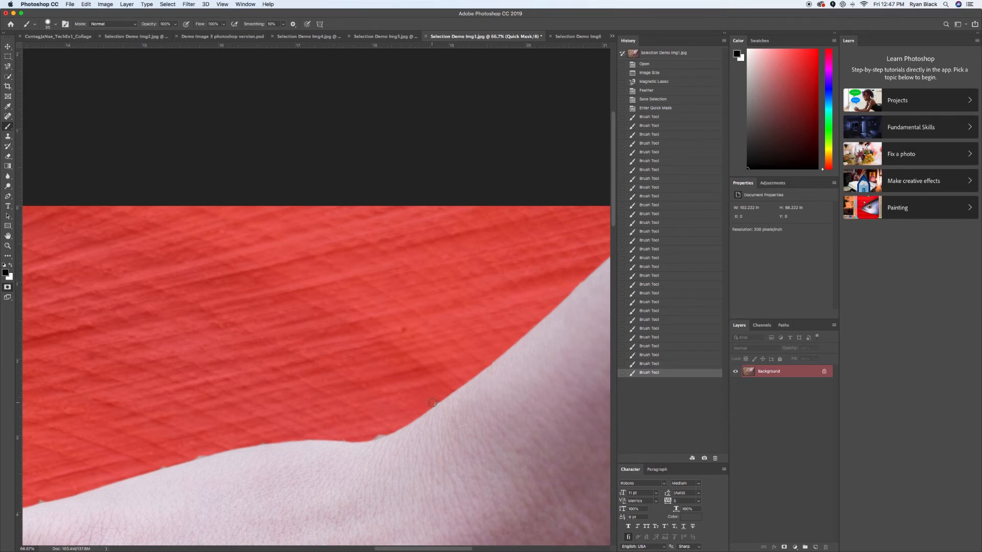
pyautogui.moveTo(436, 398); pyautogui.dragTo(369, 441)
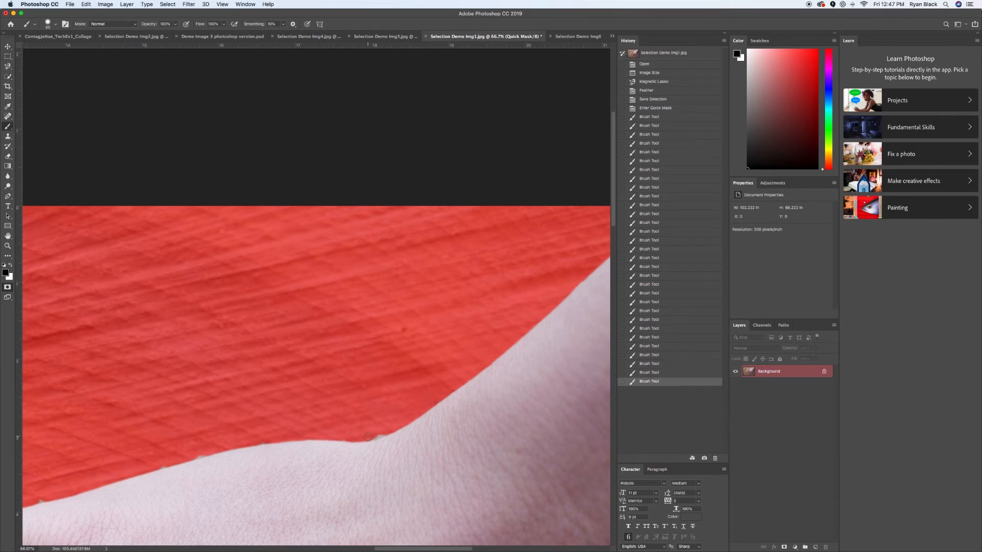
pyautogui.moveTo(382, 433); pyautogui.dragTo(308, 435)
# - Extend and touch up the mask along the arm's edge
pyautogui.scroll(-3, 212, 422)
pyautogui.hscroll(-3, 212, 422)
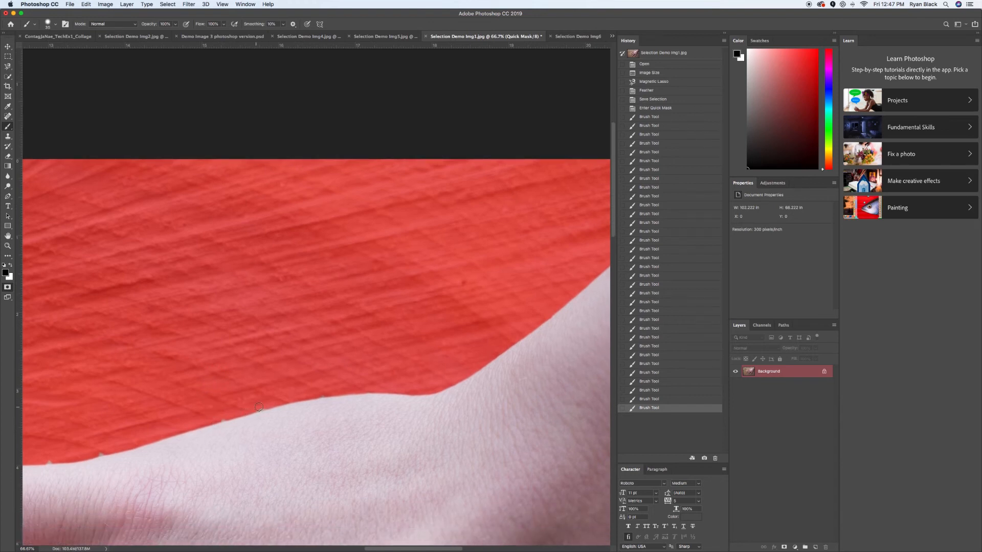
pyautogui.moveTo(261, 407); pyautogui.dragTo(324, 395)
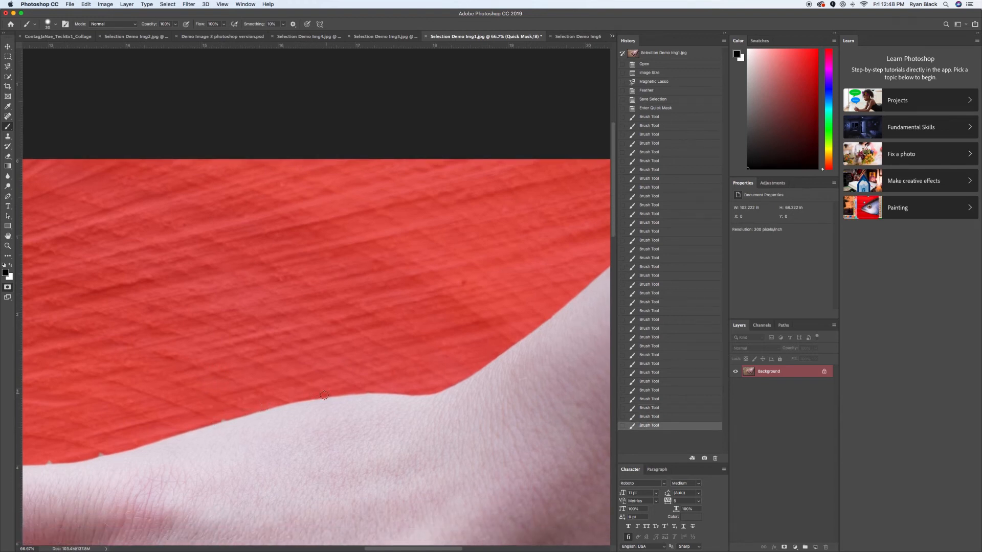
pyautogui.click(217, 418)
pyautogui.hscroll(-5, 215, 420)
pyautogui.scroll(-1, 215, 421)
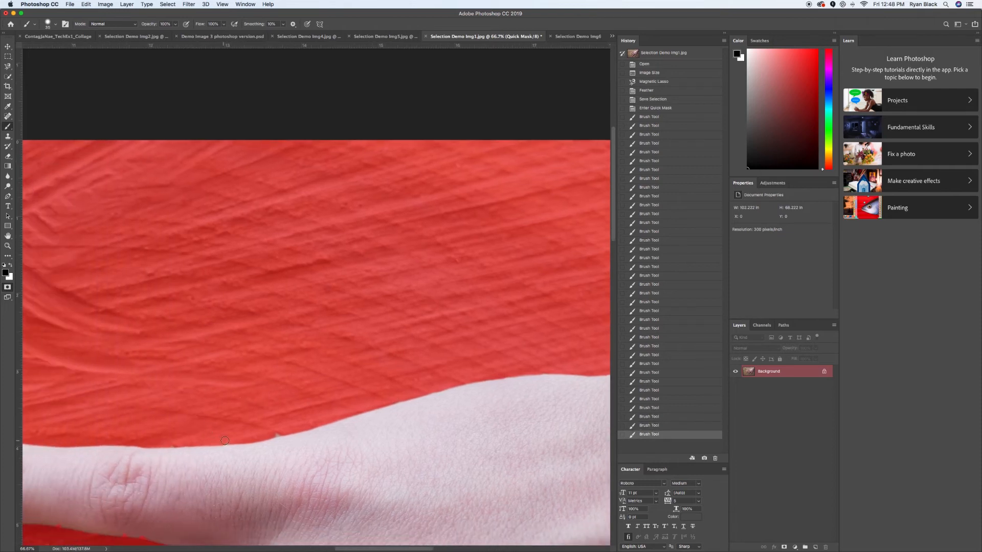
pyautogui.moveTo(225, 441); pyautogui.dragTo(229, 440)
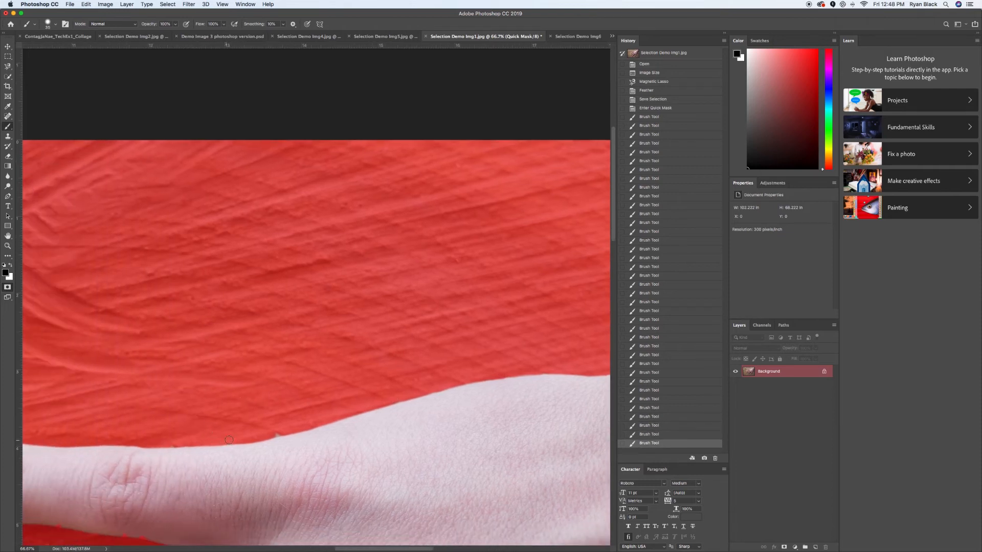
pyautogui.click(281, 433)
# - Mask the fingertip and lower finger edge, then paint white to clean up the lower finger boundary
pyautogui.hscroll(-8, 231, 432)
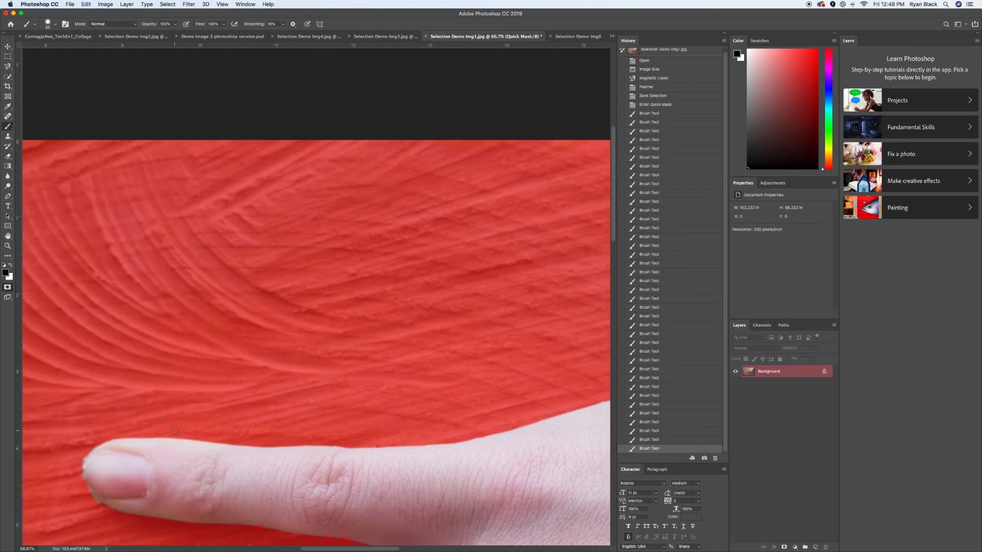
pyautogui.scroll(-3, 175, 431)
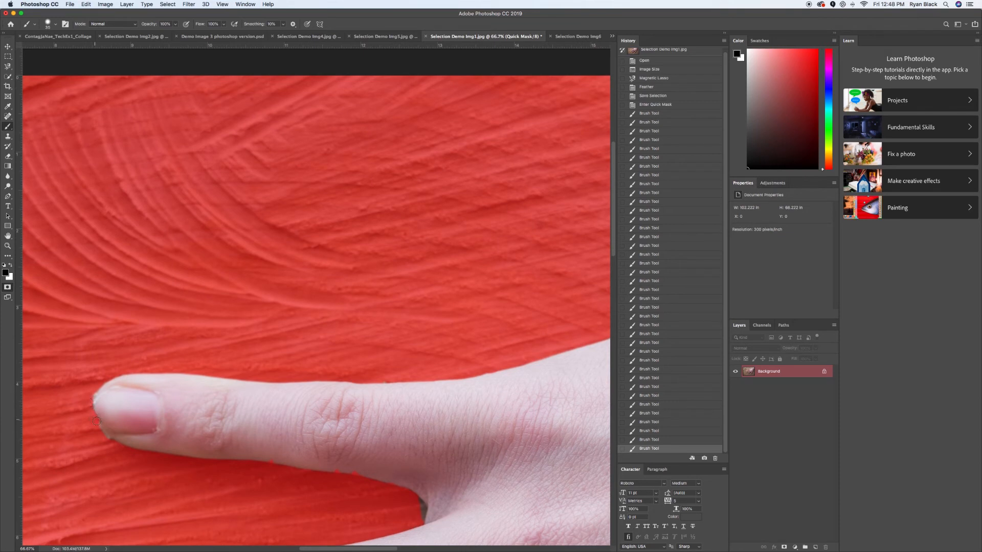
pyautogui.click(108, 443)
pyautogui.click(97, 385)
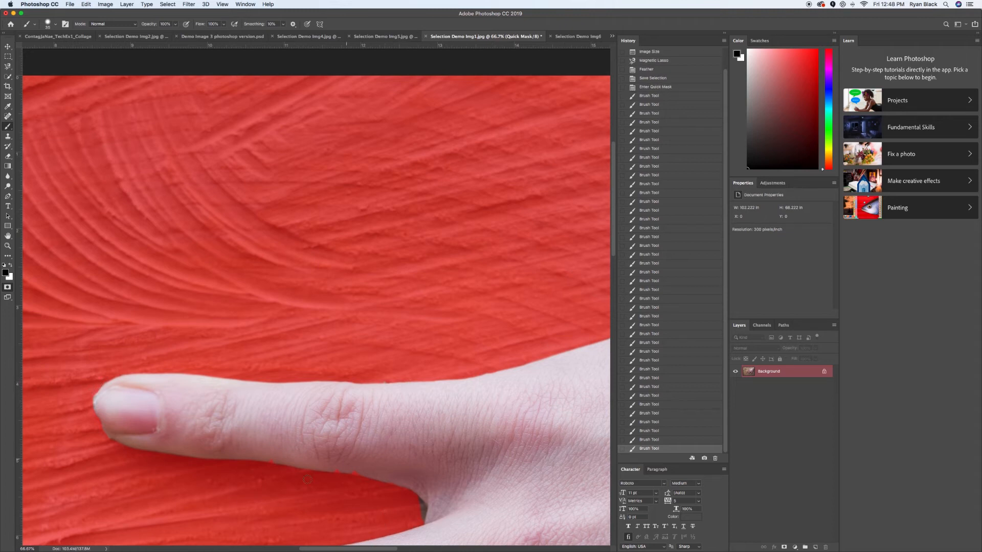
pyautogui.press('x')
pyautogui.moveTo(271, 459); pyautogui.dragTo(292, 461)
pyautogui.moveTo(355, 470); pyautogui.dragTo(410, 478)
pyautogui.press('x')
# - Add a final mask dab near the finger gap, zoom out, and exit Quick Mask to get the hand selection
pyautogui.click(414, 500)
pyautogui.press('super+minus')
pyautogui.press('super+minus')
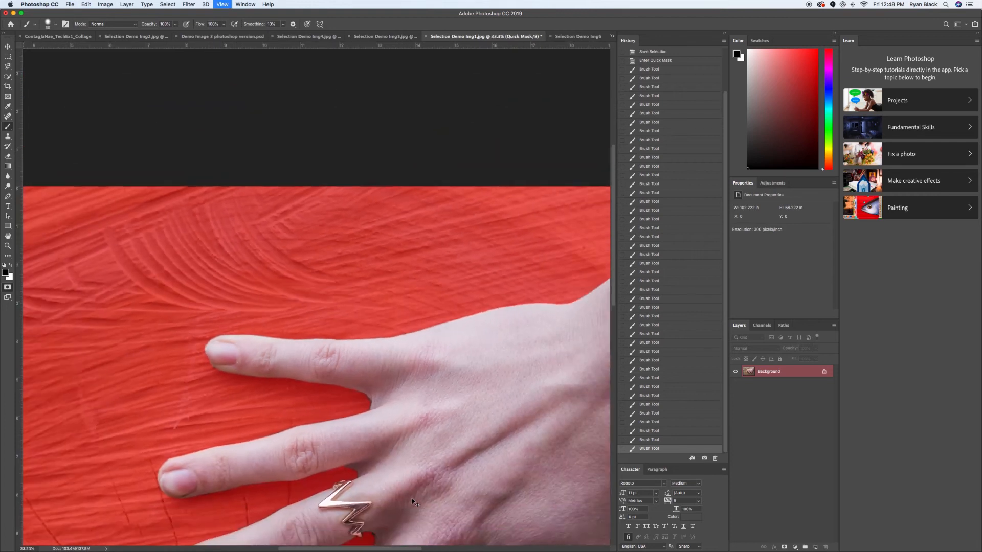
pyautogui.press('super+minus')
pyautogui.press('super+minus')
pyautogui.press('super+minus')
pyautogui.press('super+plus')
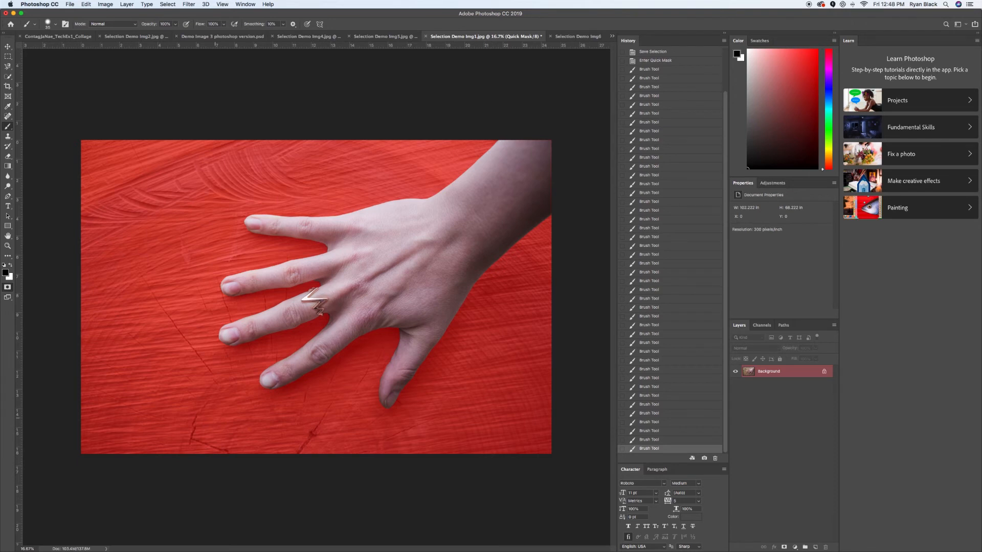
pyautogui.press('q')
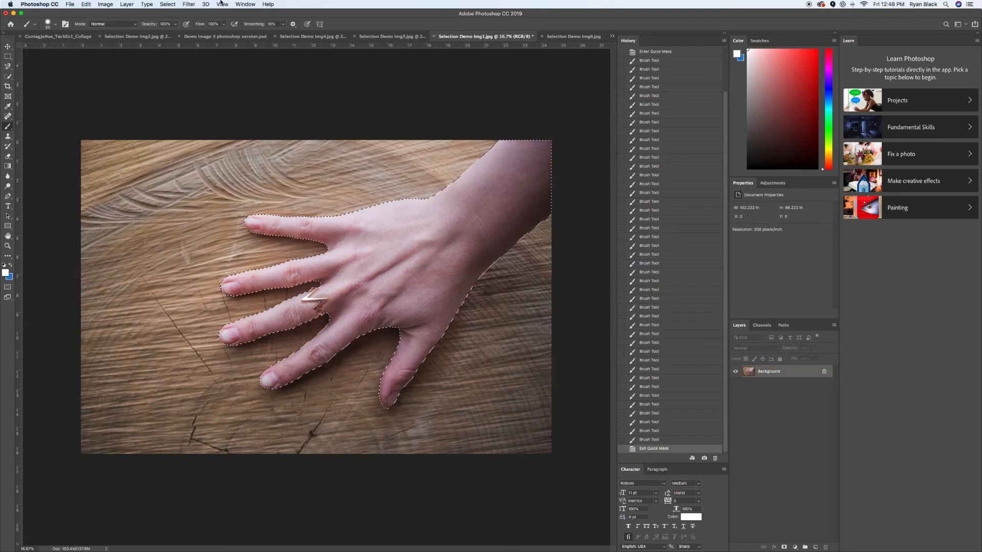
# - Save the selection as a new channel named 'EDITED hand'
pyautogui.click(166, 4)
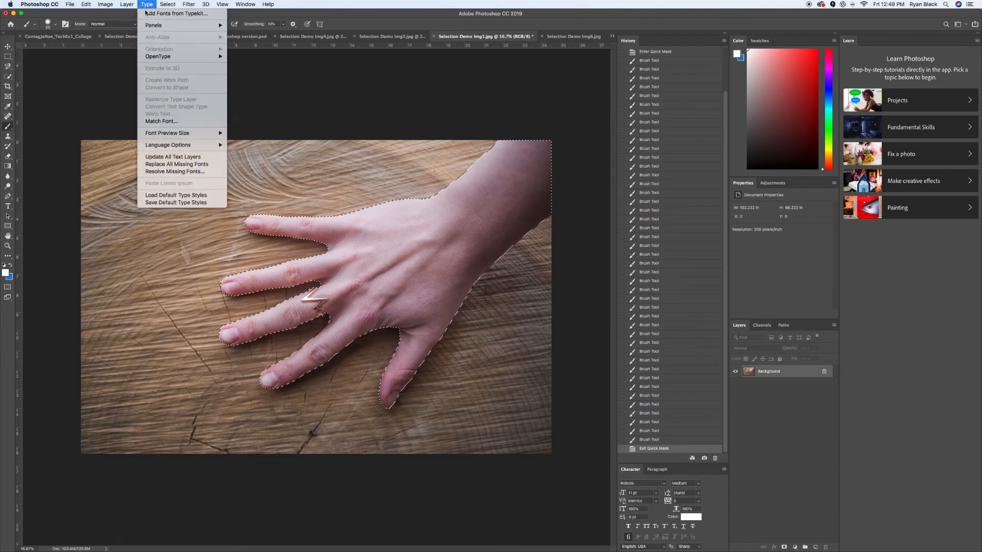
pyautogui.click(169, 174)
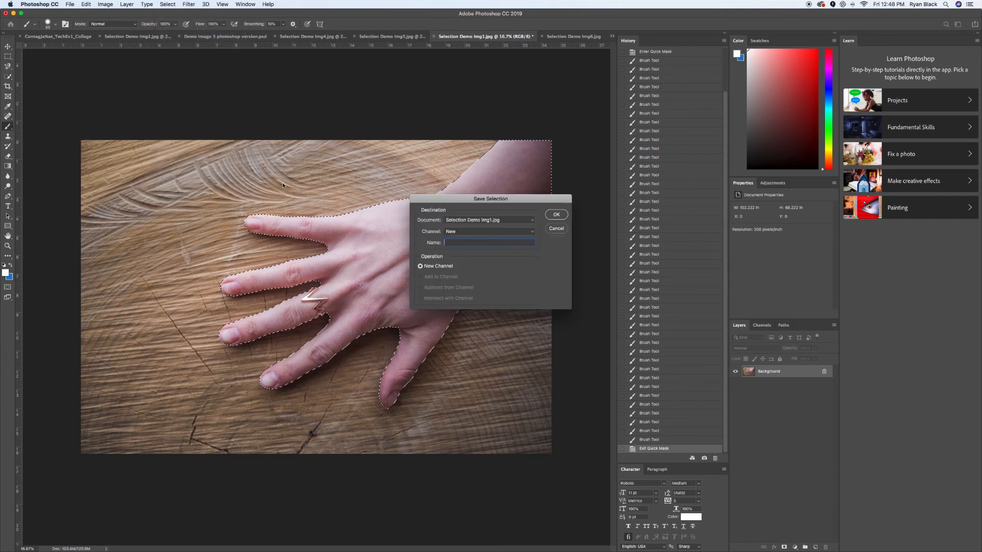
pyautogui.write('h')
pyautogui.press('BackSpace')
pyautogui.write('EDIT')
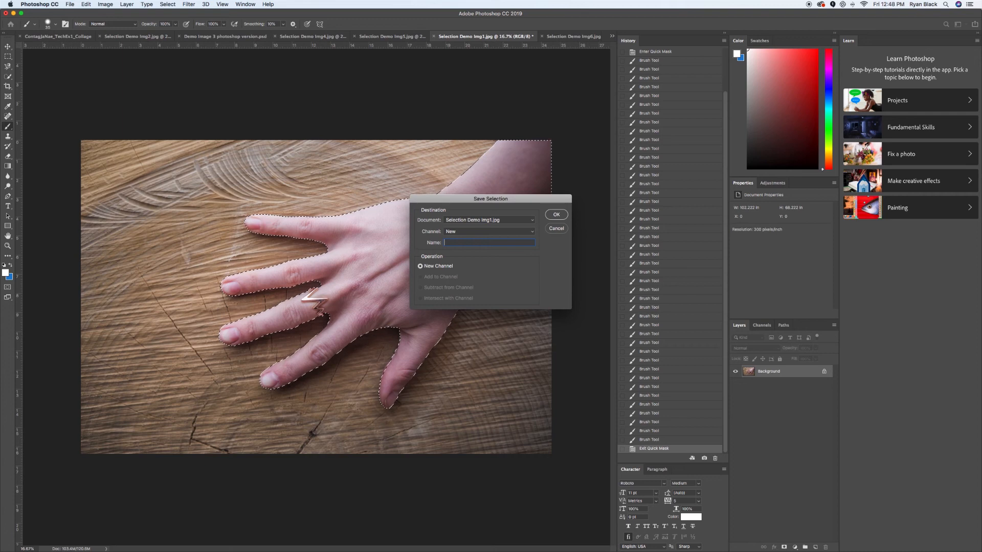
pyautogui.write('ED hand')
pyautogui.press('Return')
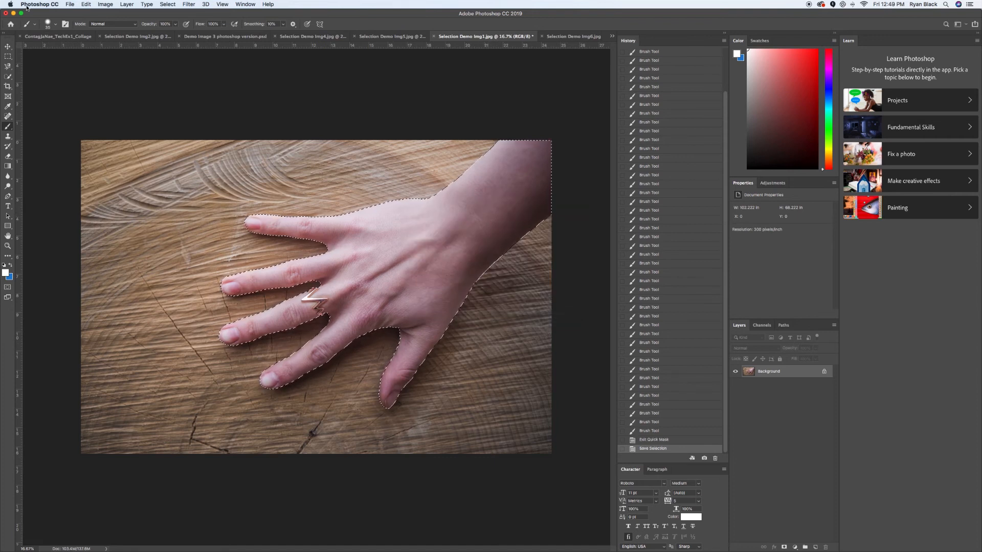
# - In the collage document, delete the duplicate building layer
pyautogui.click(31, 37)
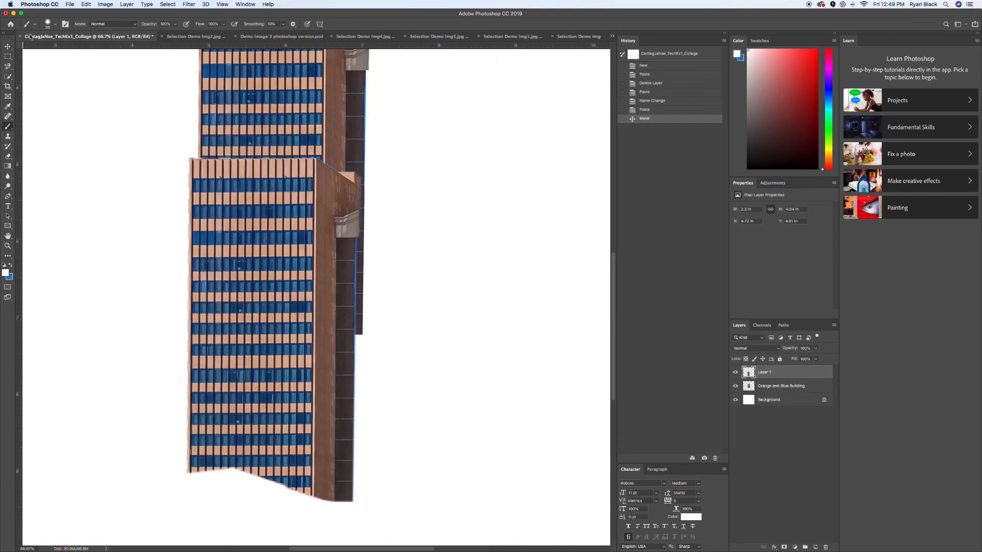
pyautogui.press('super+minus')
pyautogui.press('super+minus')
pyautogui.press('super+minus')
pyautogui.press('super+minus')
pyautogui.press('super+equal')
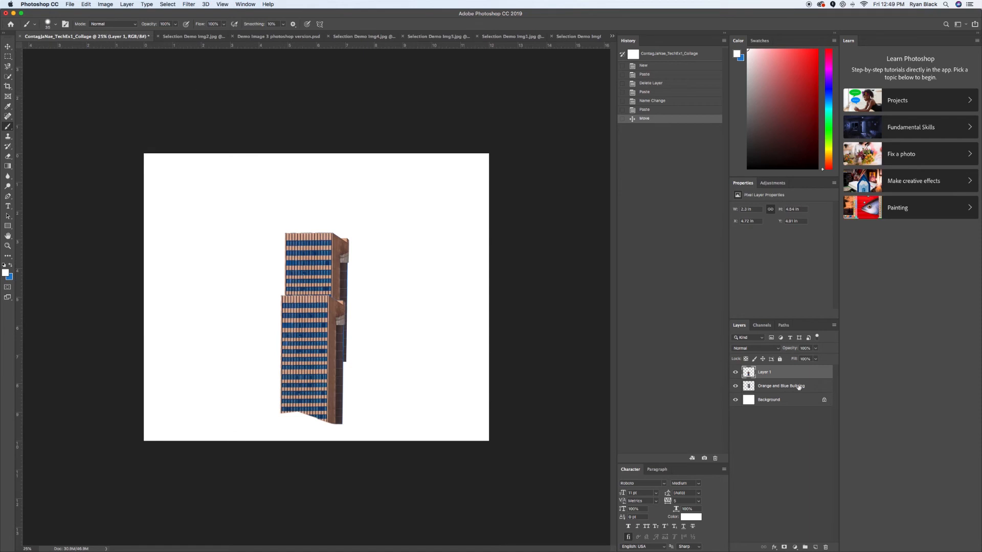
pyautogui.moveTo(766, 386); pyautogui.dragTo(826, 547)
# - Rename Layer 1 to 'Orange and Blue Building' and paste the cut-out hand above it
pyautogui.doubleClick(765, 372)
pyautogui.write('Orange and ')
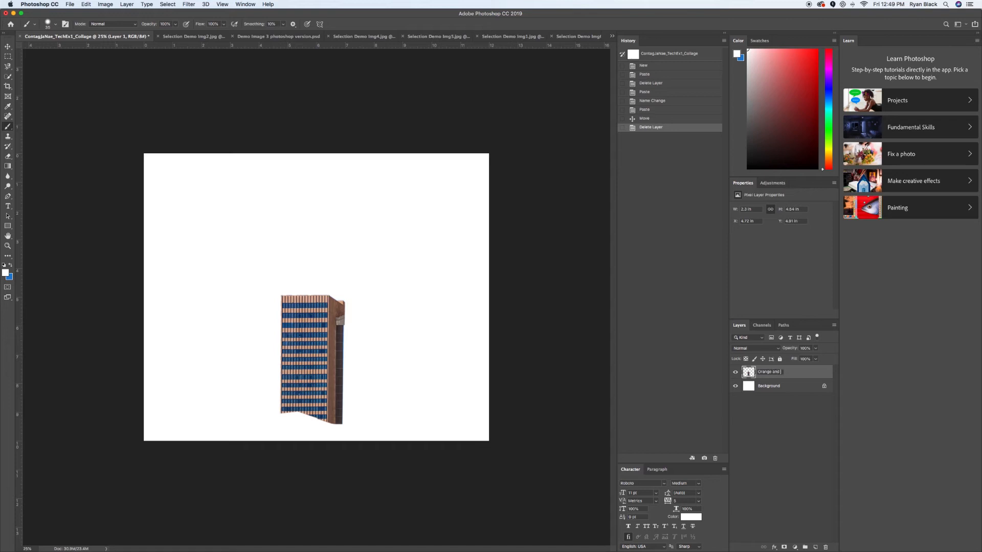
pyautogui.write('Blue Building')
pyautogui.press('Return')
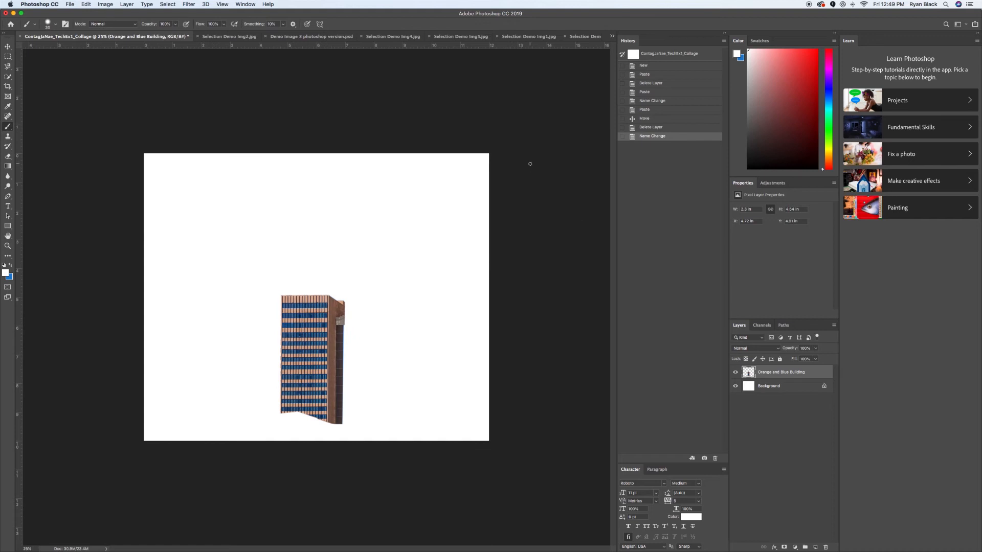
pyautogui.press('super+v')
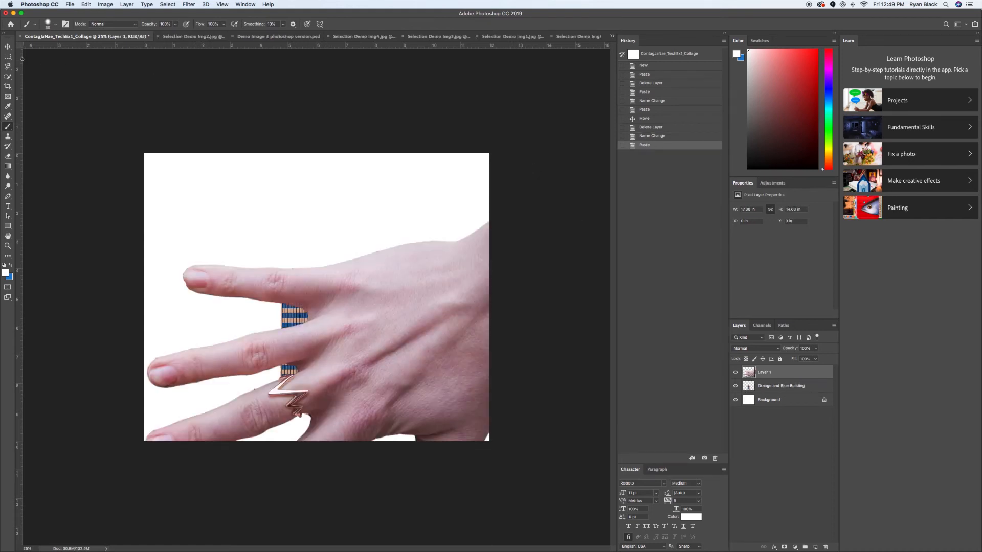
# - Move the hand image higher on the canvas with the Move tool
pyautogui.click(8, 47)
pyautogui.moveTo(371, 346); pyautogui.dragTo(368, 242)
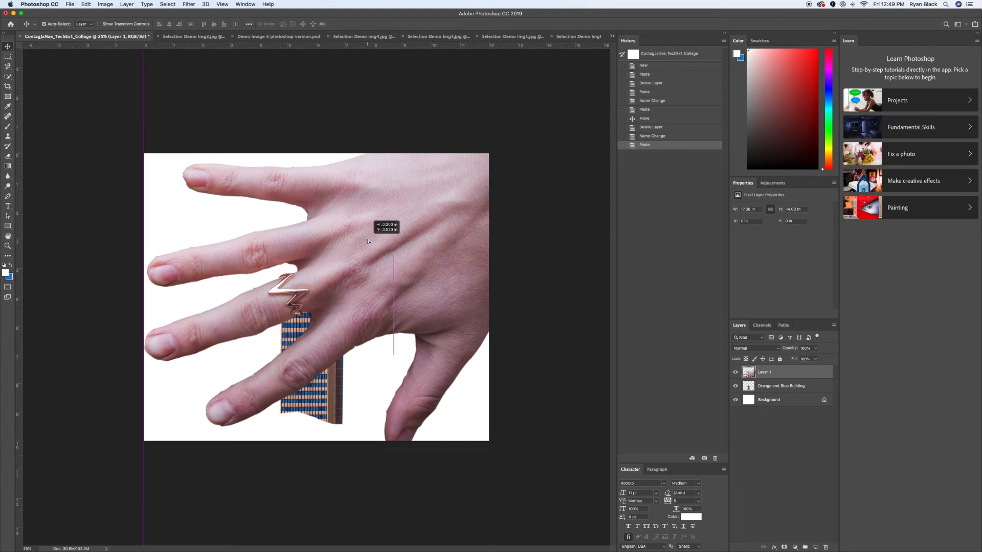
pyautogui.moveTo(368, 241); pyautogui.dragTo(368, 241)
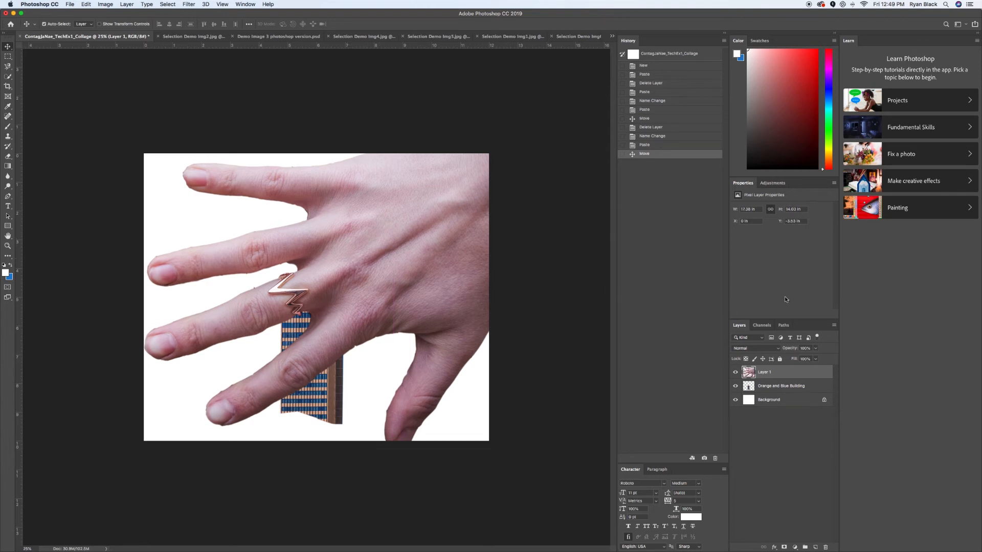
# - Rename the pasted layer to 'hand'
pyautogui.doubleClick(763, 373)
pyautogui.write('hand')
pyautogui.press('Return')
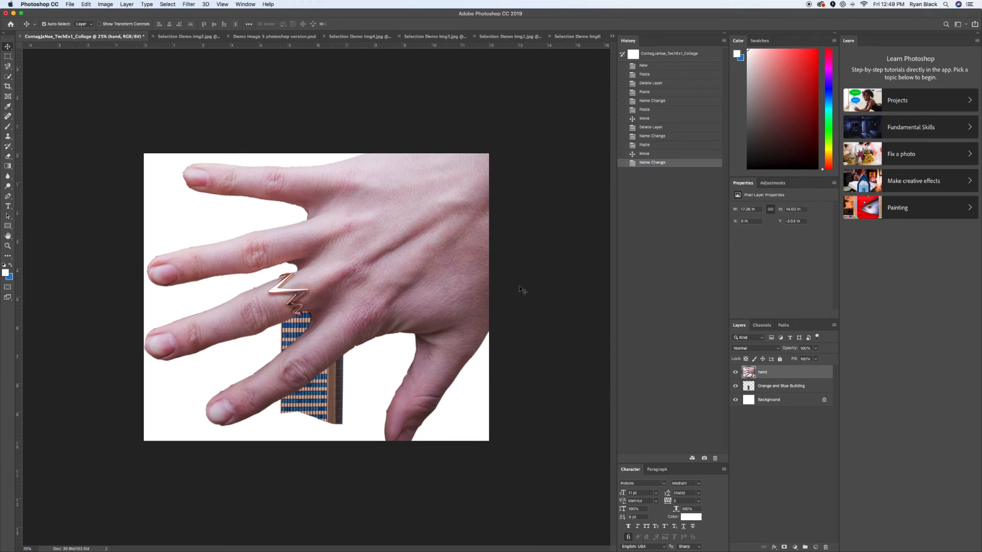
pyautogui.click(83, 5)
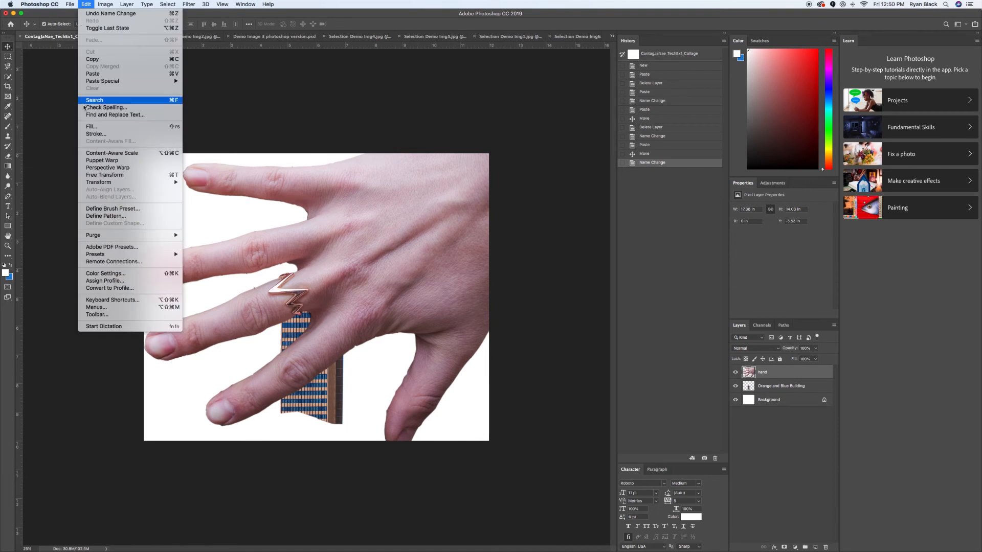
# - Scale the hand layer to about 60% and move it down and left over the building
pyautogui.moveTo(93, 183)
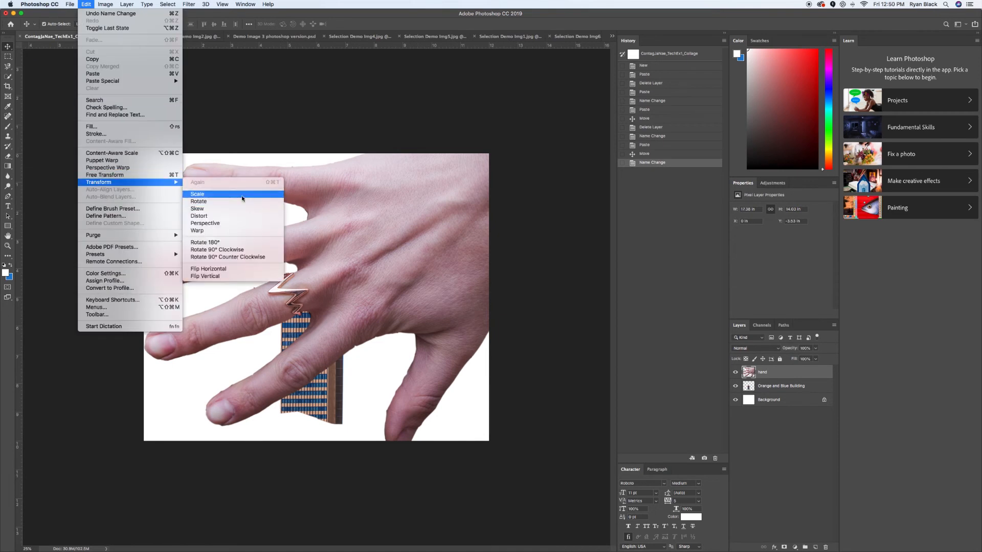
pyautogui.click(212, 194)
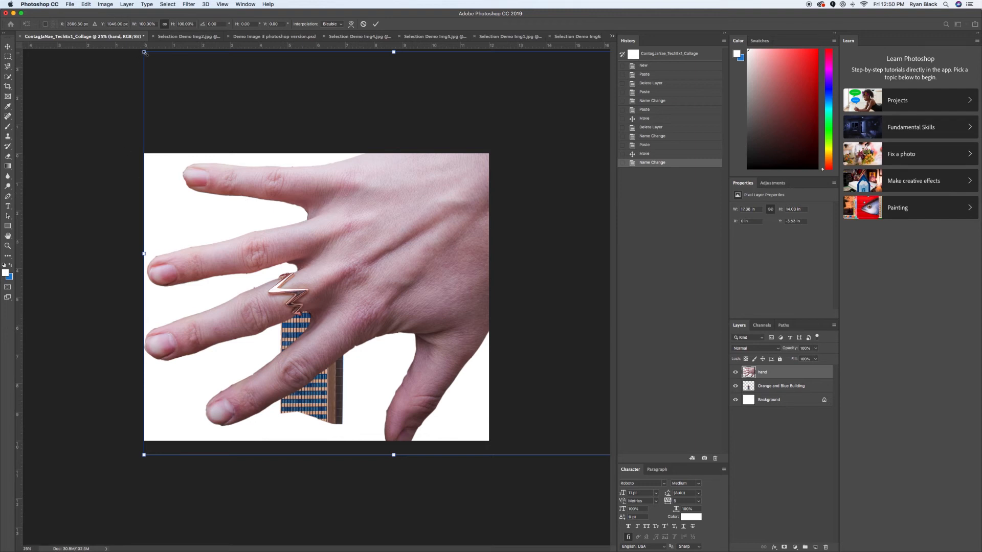
pyautogui.moveTo(144, 51); pyautogui.dragTo(207, 179)
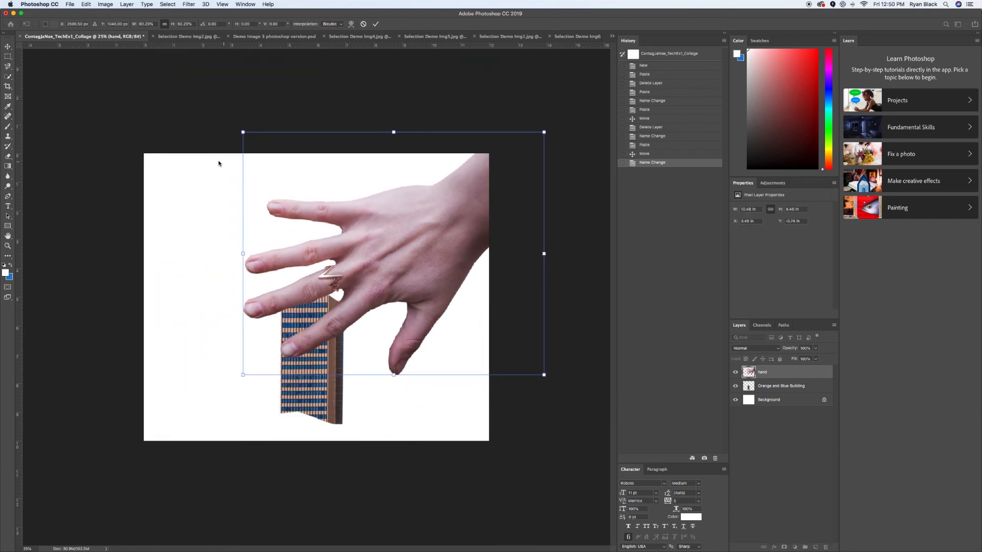
pyautogui.moveTo(408, 257); pyautogui.dragTo(354, 278)
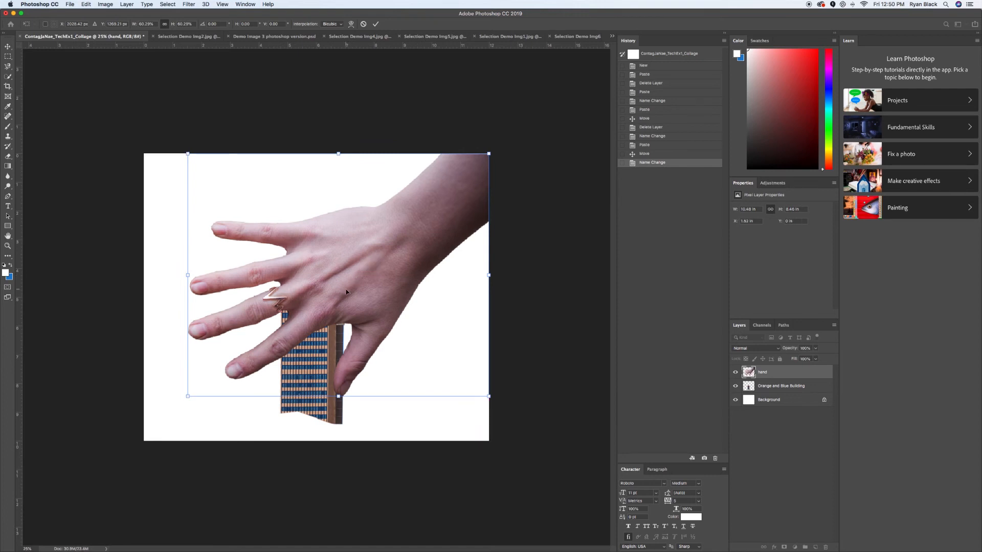
pyautogui.press('Return')
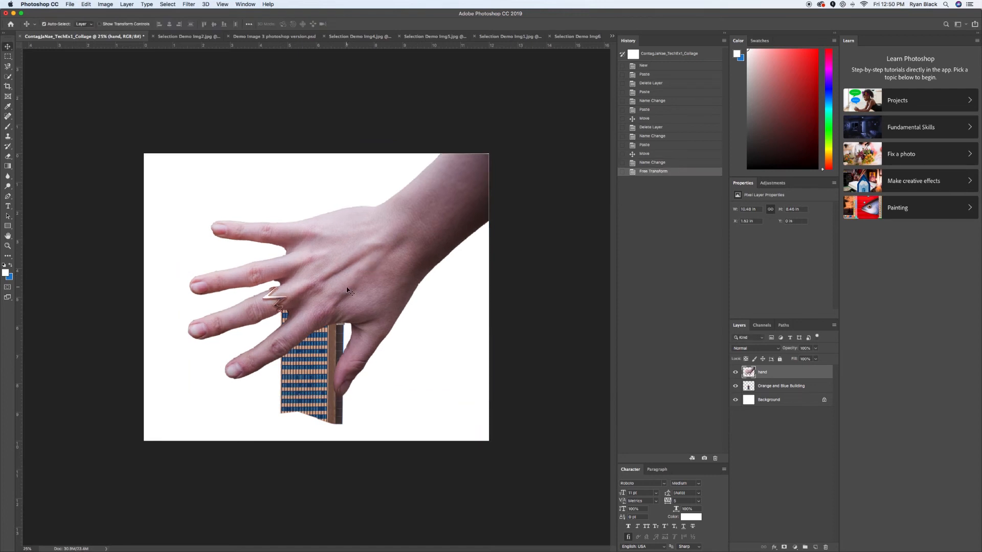
# - Nudge the hand slightly right, then load its outline as a selection and copy it
pyautogui.moveTo(347, 292); pyautogui.dragTo(352, 284)
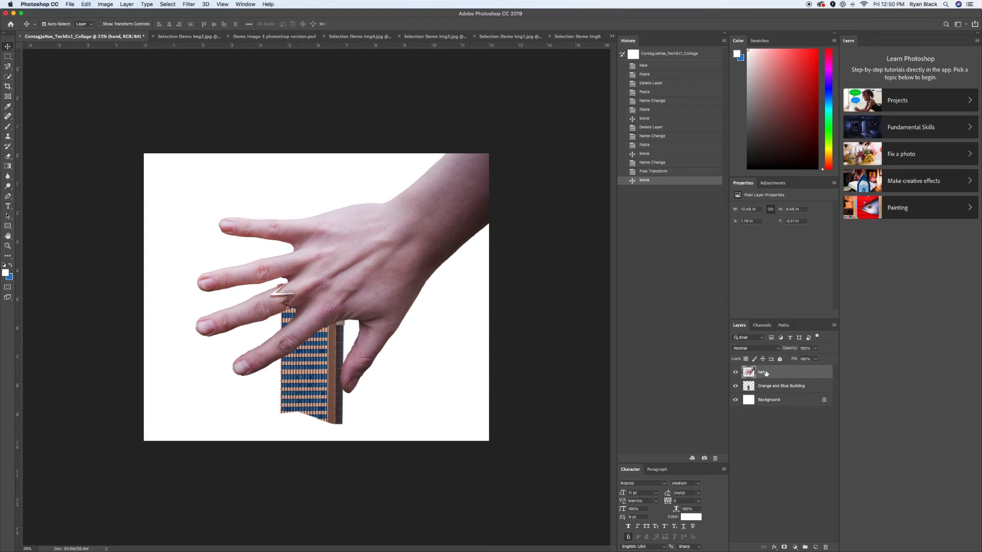
pyautogui.keyDown('super'); pyautogui.click(751, 375); pyautogui.keyUp('super')
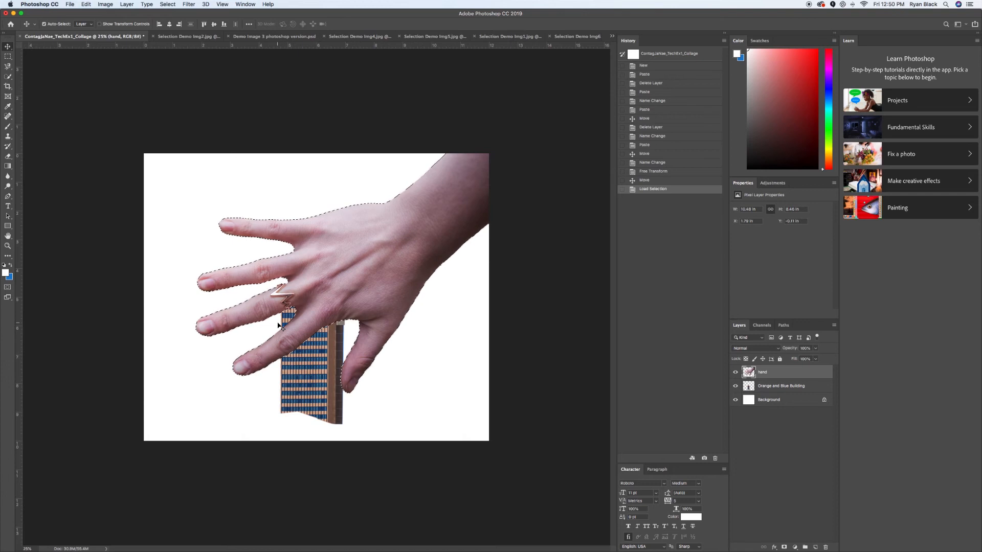
pyautogui.press('super')
# - Paste the hand into the Demo Image 3 city photo and name the layer 'hand'
pyautogui.click(259, 37)
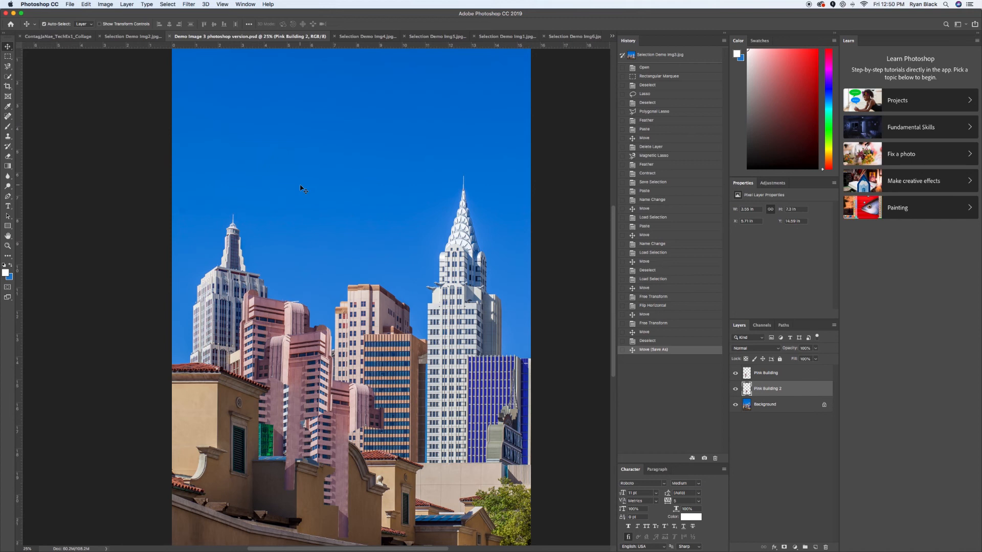
pyautogui.press('super+minus')
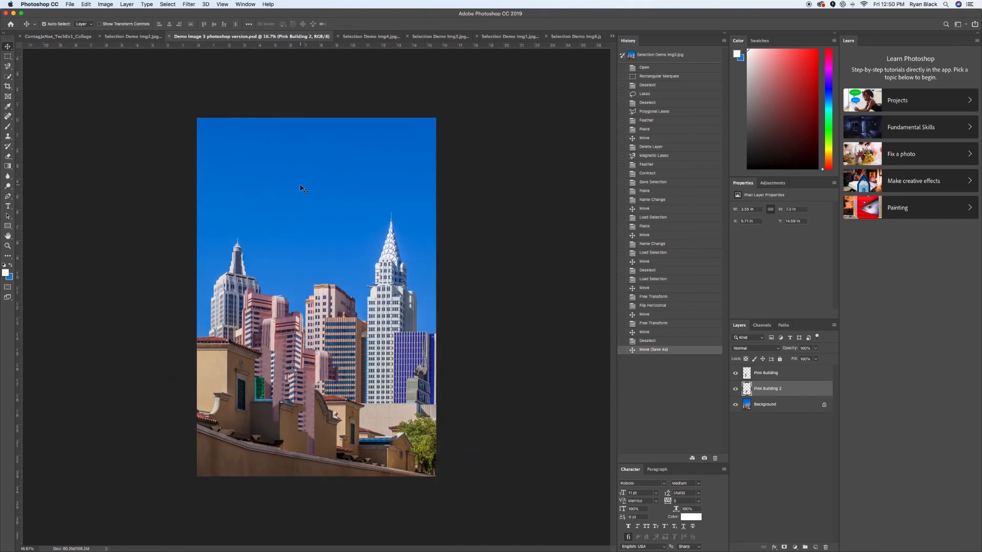
pyautogui.press('super+v')
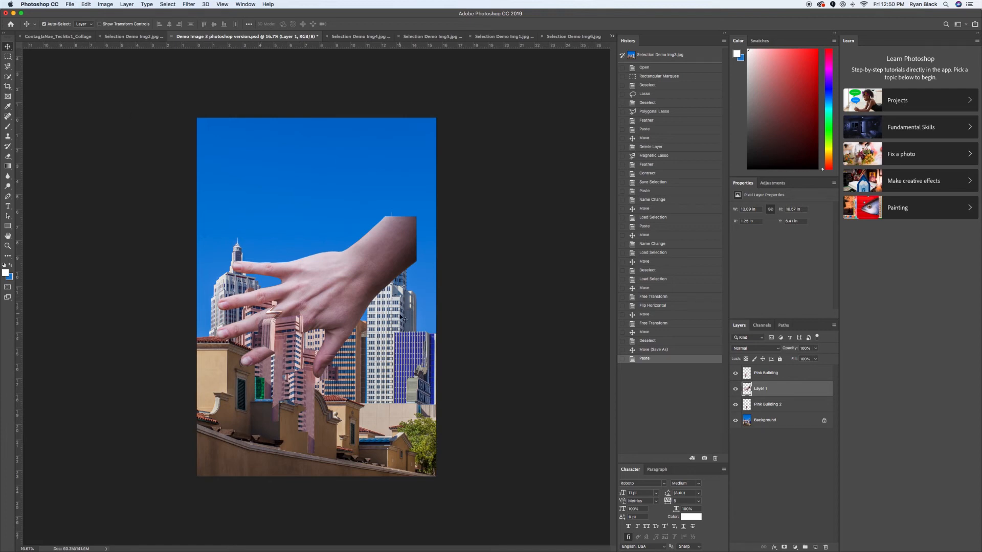
pyautogui.doubleClick(759, 388)
pyautogui.write('hand')
pyautogui.press('Return')
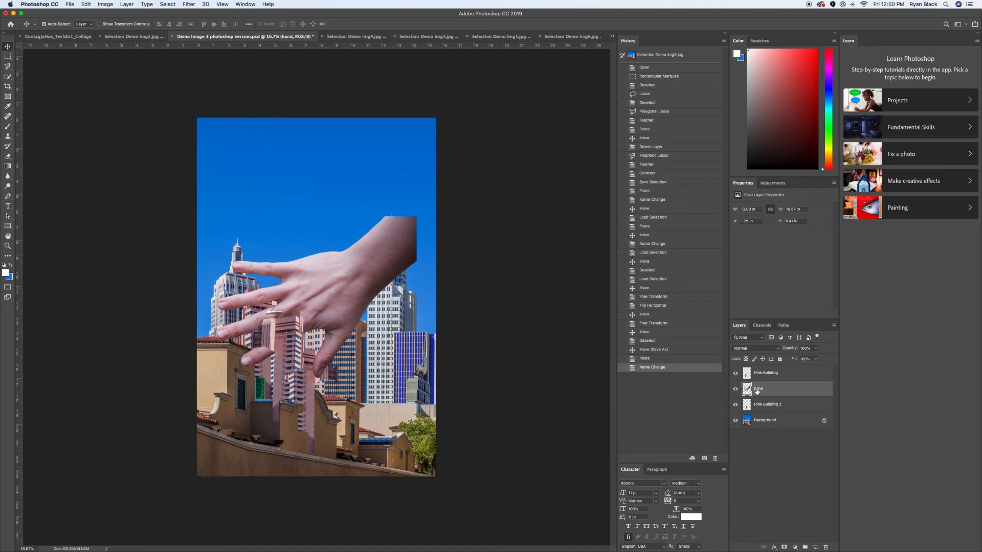
# - Shift the hand down and right over the skyline and move its layer to the top of the stack
pyautogui.moveTo(757, 390); pyautogui.dragTo(758, 410)
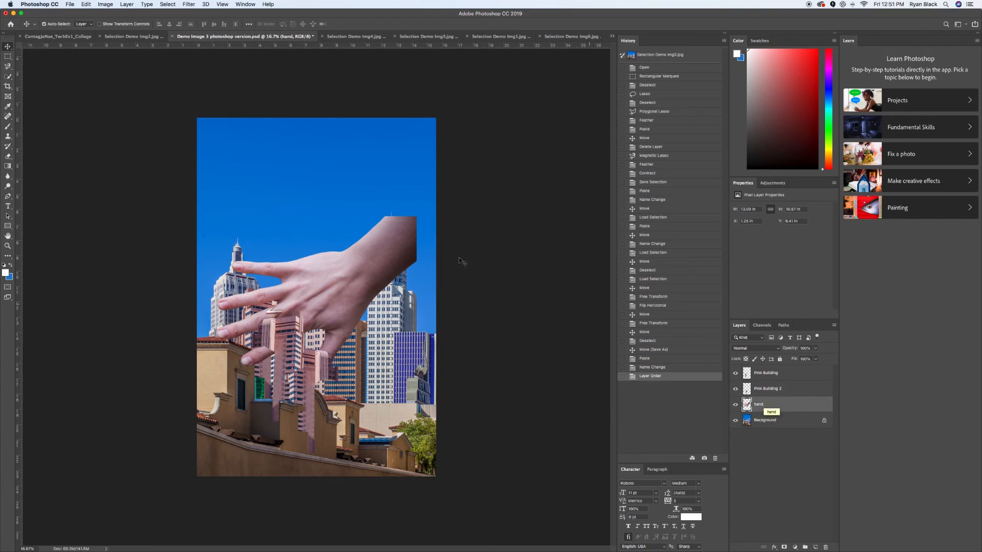
pyautogui.moveTo(332, 292); pyautogui.dragTo(336, 324)
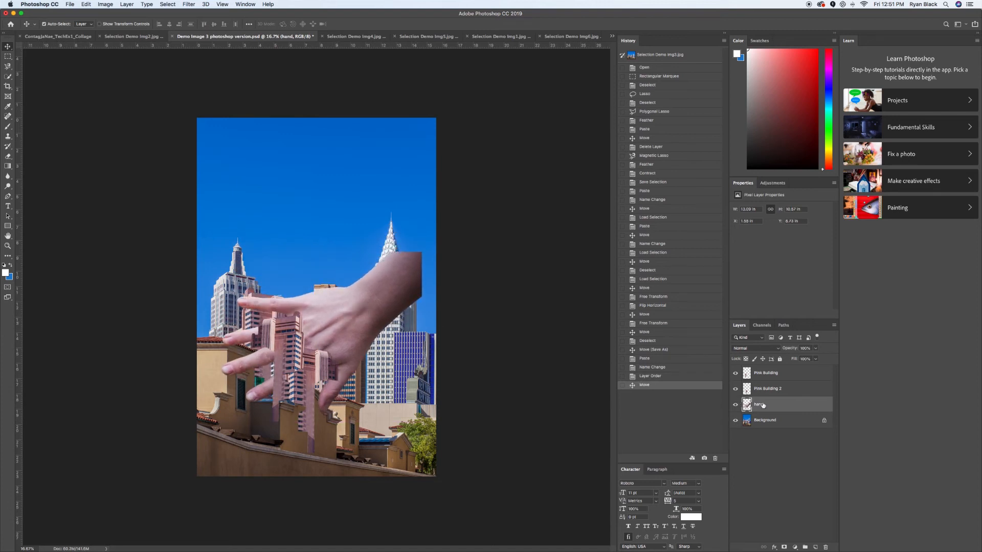
pyautogui.moveTo(762, 374); pyautogui.dragTo(762, 367)
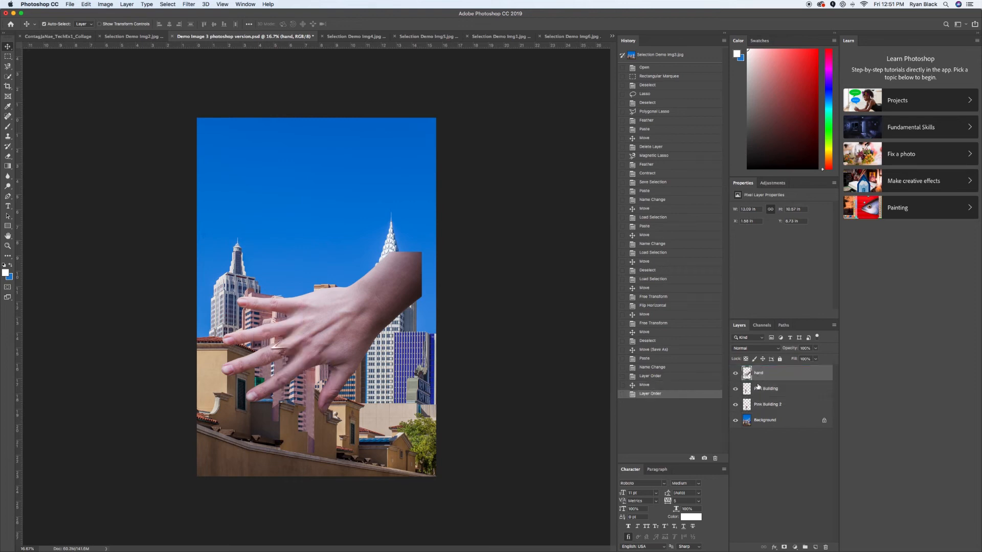
# - Flip the hand vertically, drag it to the bottom edge, and place it beneath both Pink Building layers
pyautogui.moveTo(358, 348); pyautogui.dragTo(372, 207)
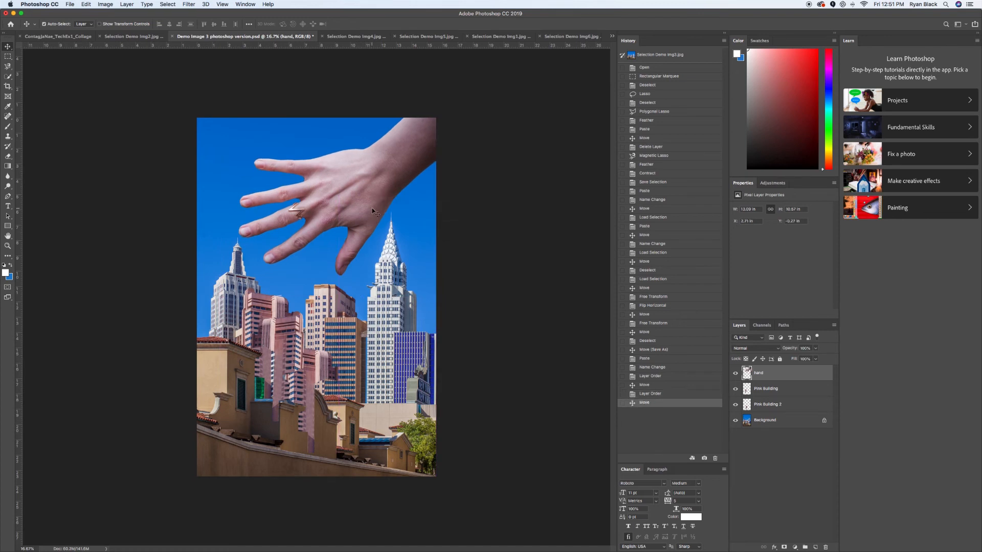
pyautogui.click(85, 4)
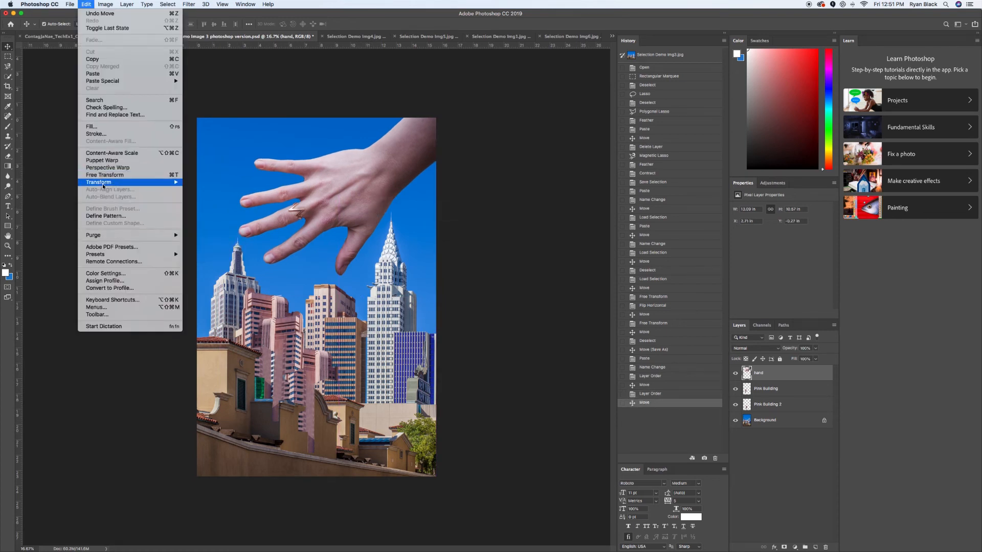
pyautogui.moveTo(102, 188)
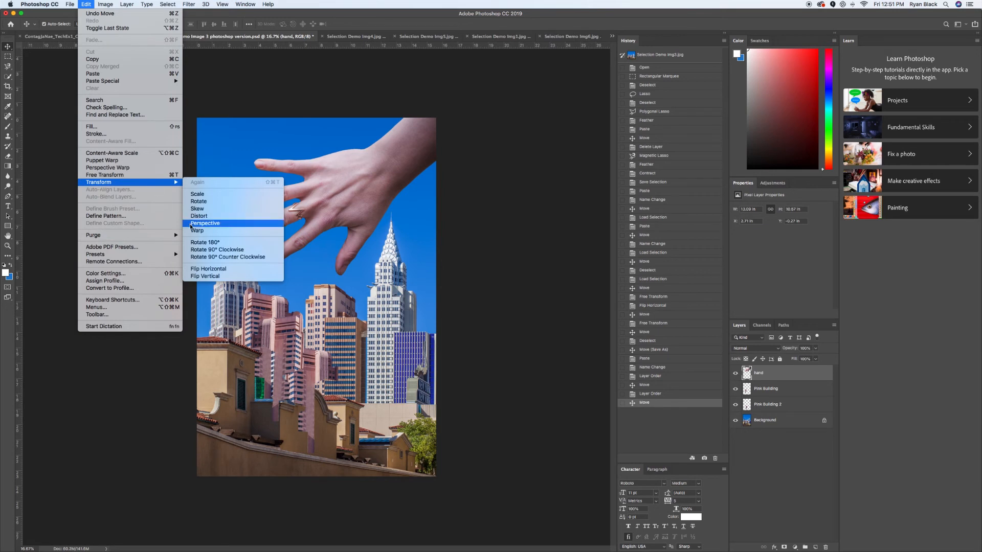
pyautogui.click(203, 277)
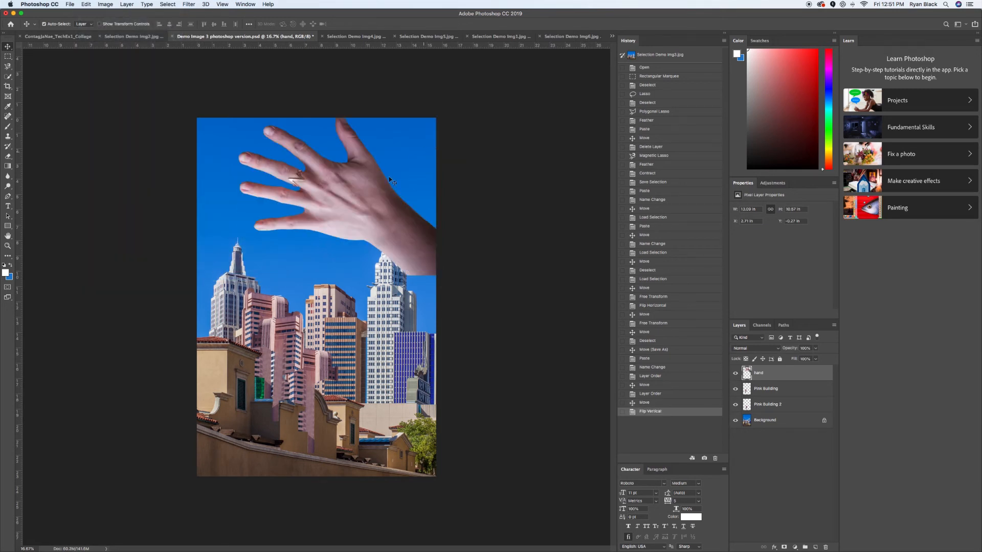
pyautogui.moveTo(336, 217); pyautogui.dragTo(338, 401)
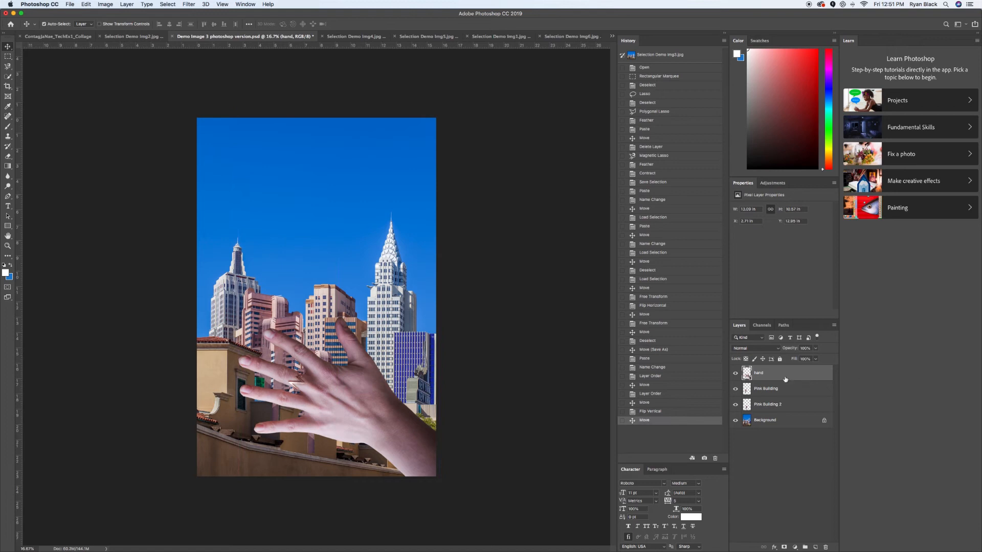
pyautogui.moveTo(761, 403); pyautogui.dragTo(759, 408)
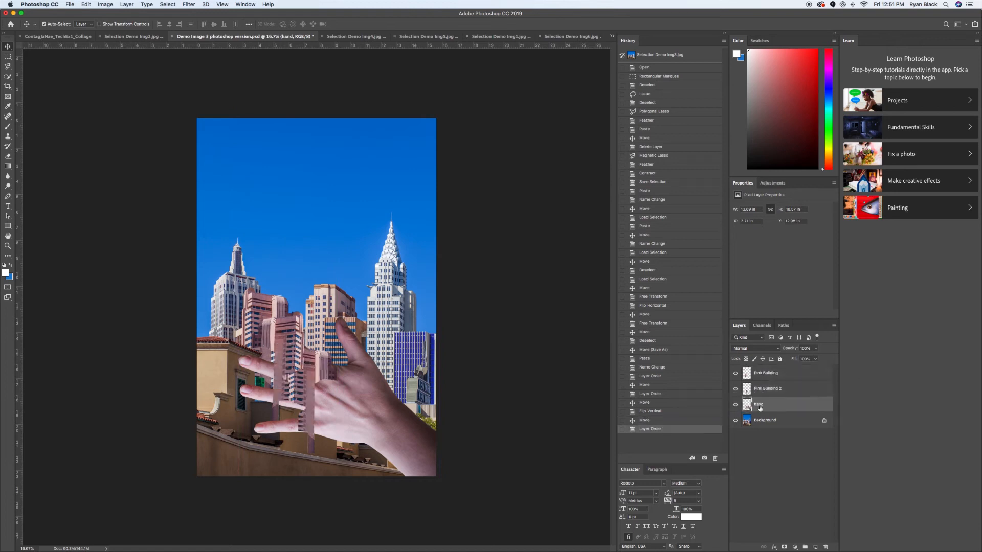
# - Shift the Pink Building layer, then place the hand at X 2.51 in, Y 12.83 in among the towers
pyautogui.click(764, 376)
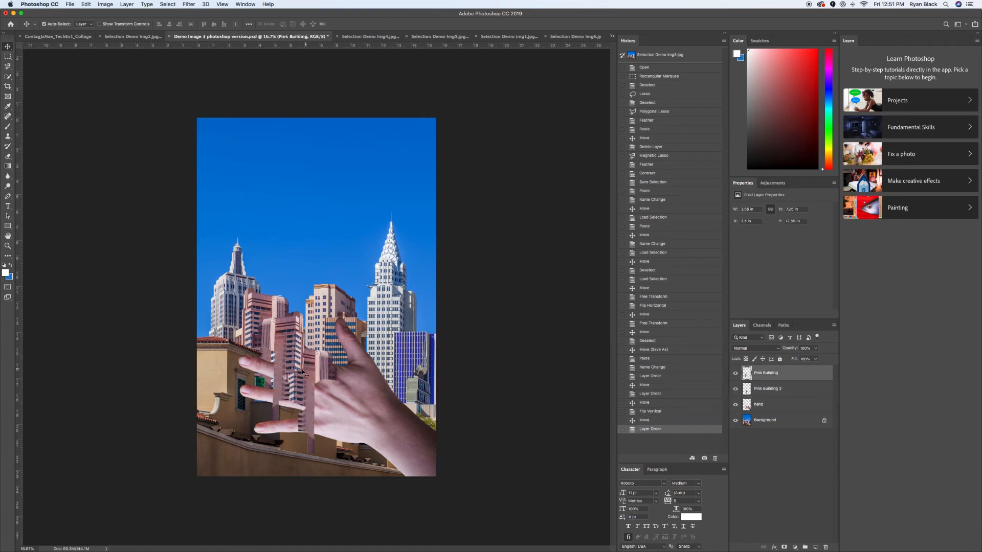
pyautogui.moveTo(301, 356); pyautogui.dragTo(317, 375)
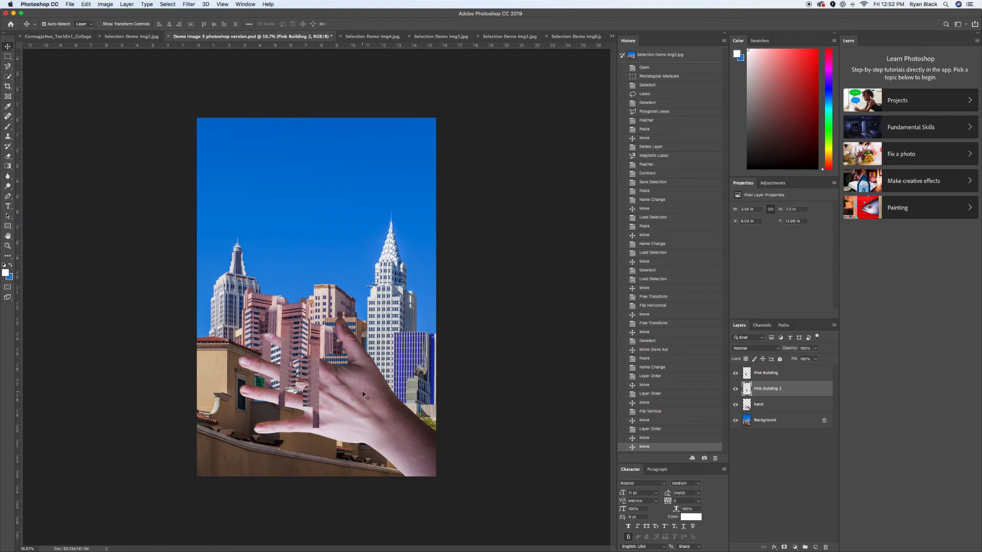
pyautogui.moveTo(362, 397); pyautogui.dragTo(350, 354)
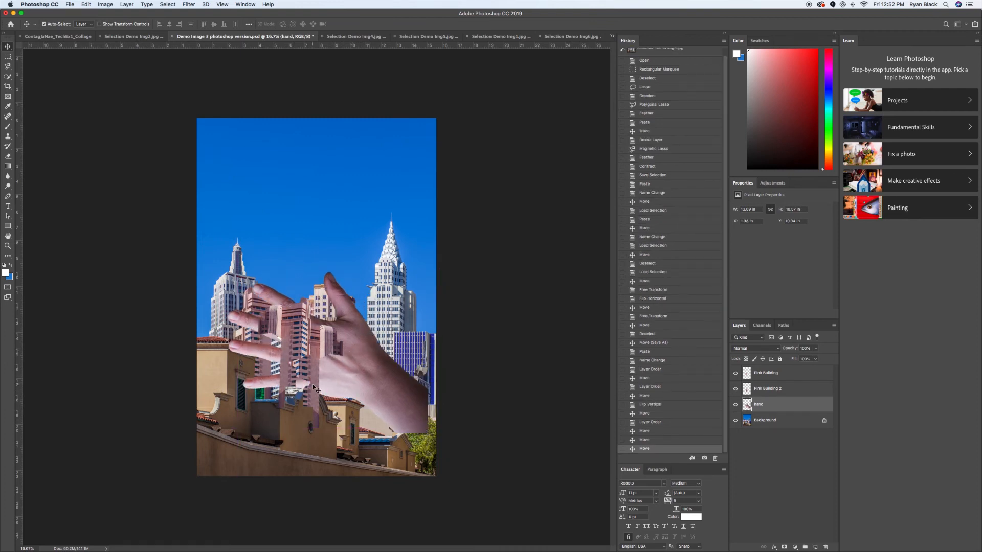
pyautogui.moveTo(352, 379); pyautogui.dragTo(394, 251)
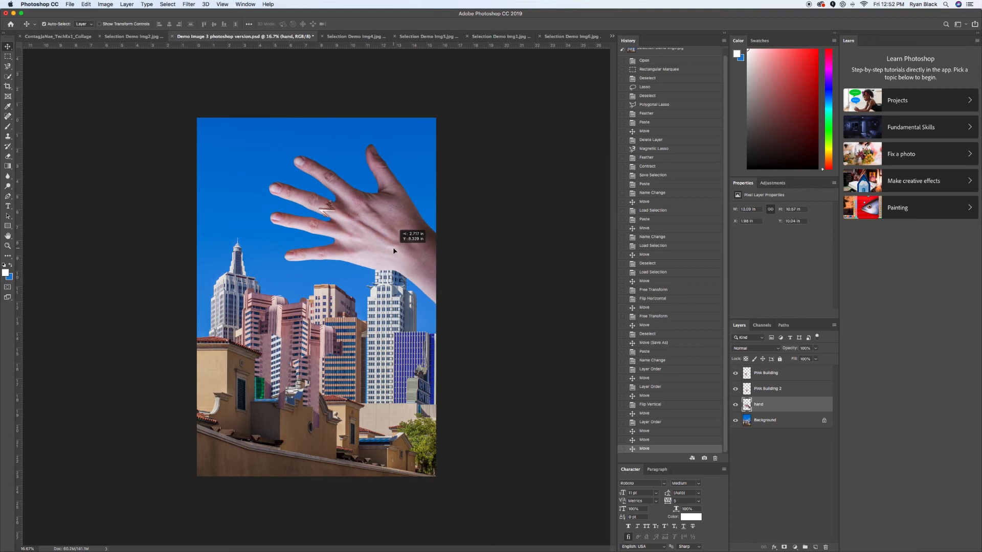
pyautogui.moveTo(393, 250); pyautogui.dragTo(360, 423)
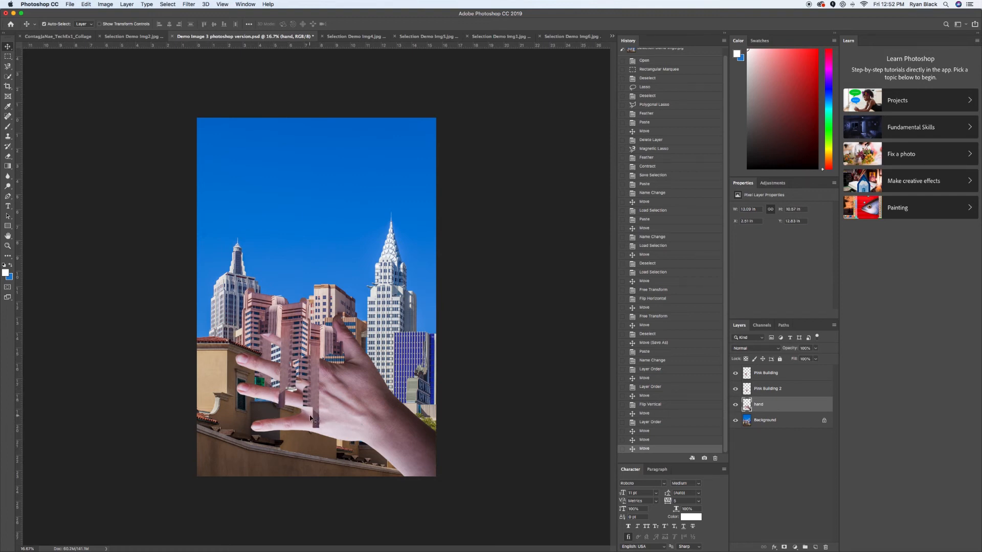
# - Zoom to 50% on the hand and building strips and select the Pink Building 2 layer
pyautogui.press('super+plus')
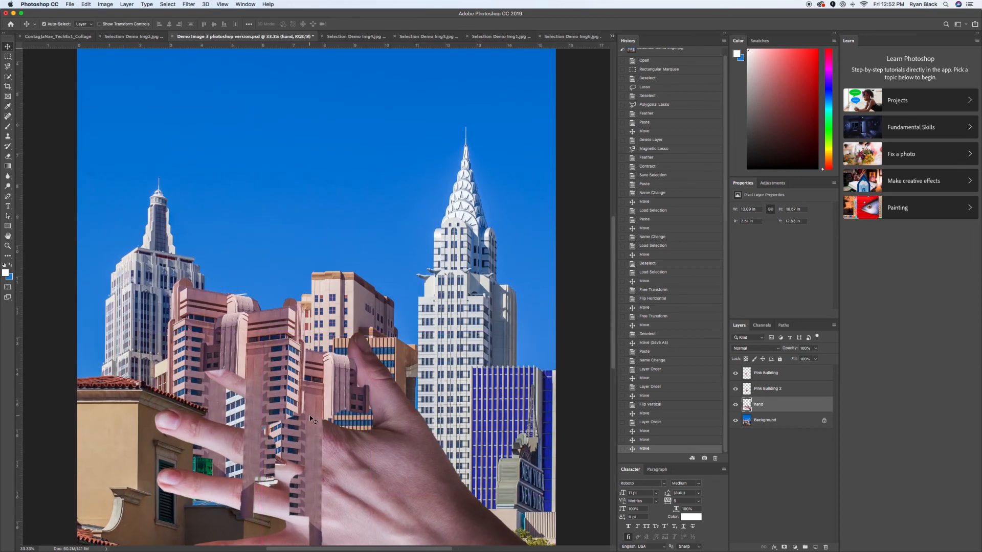
pyautogui.scroll(-5, 311, 419)
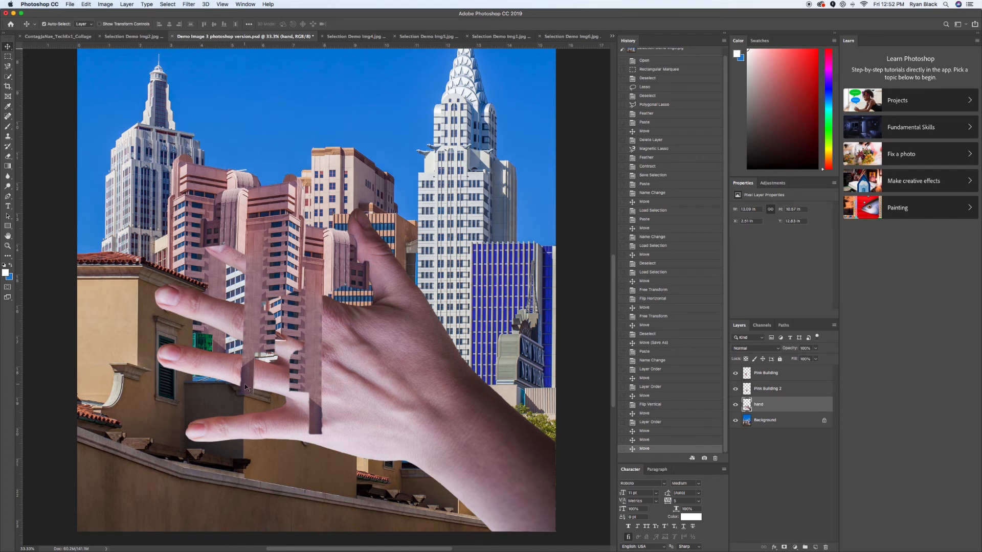
pyautogui.press('super+plus')
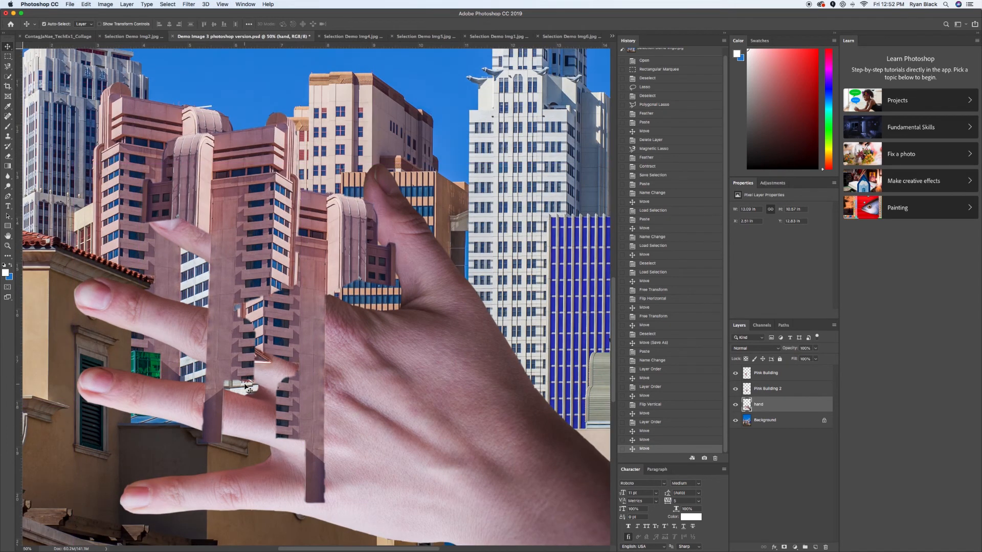
pyautogui.scroll(-3, 250, 420)
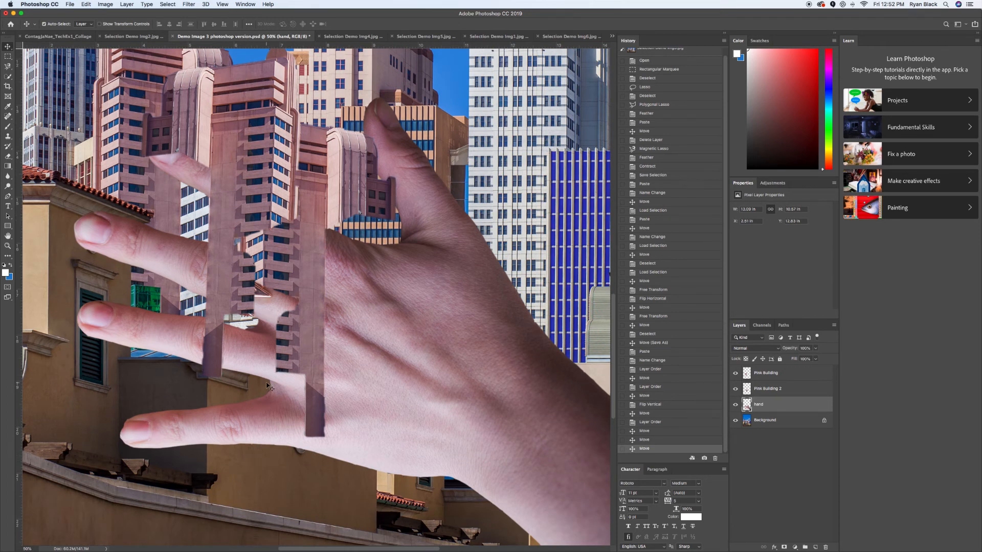
pyautogui.hscroll(1, 264, 389)
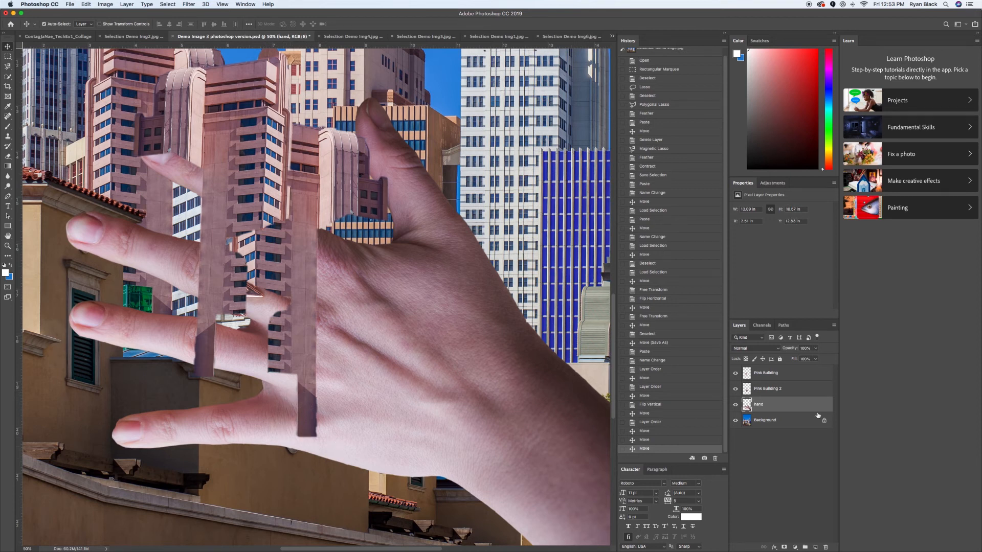
pyautogui.click(777, 393)
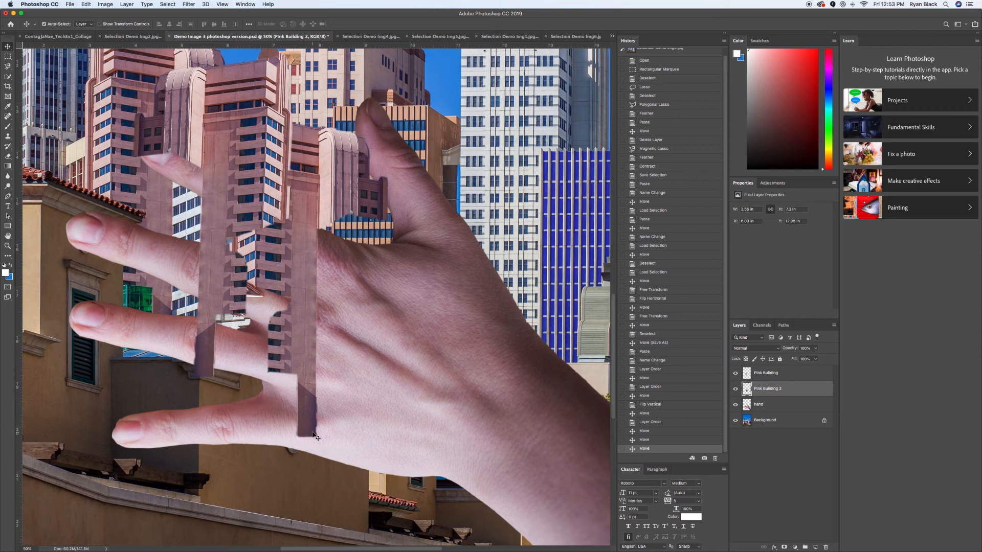
# - Add a blank layer mask to Pink Building 2, compare layers by toggling visibility, leaving all visible
pyautogui.click(784, 547)
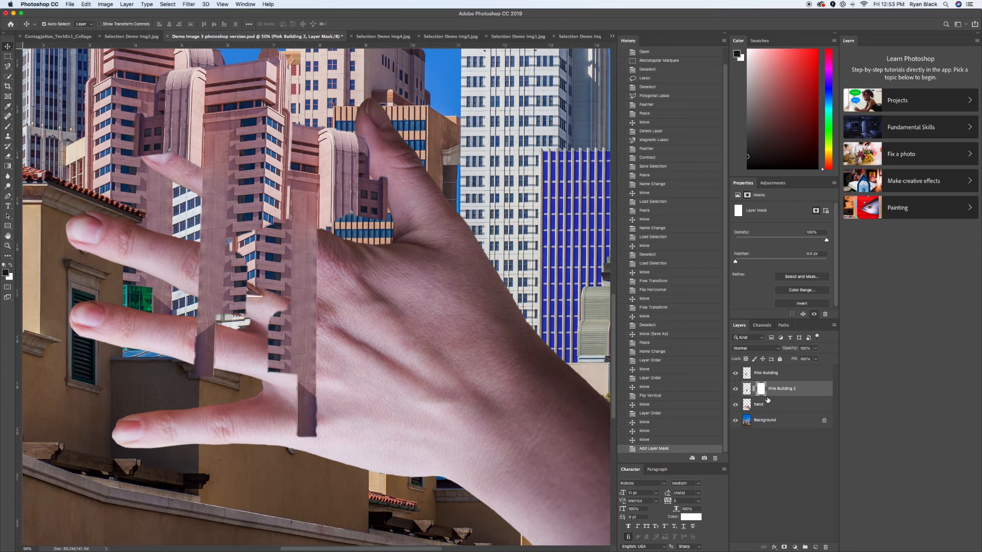
pyautogui.click(735, 389)
pyautogui.click(735, 389)
pyautogui.click(735, 390)
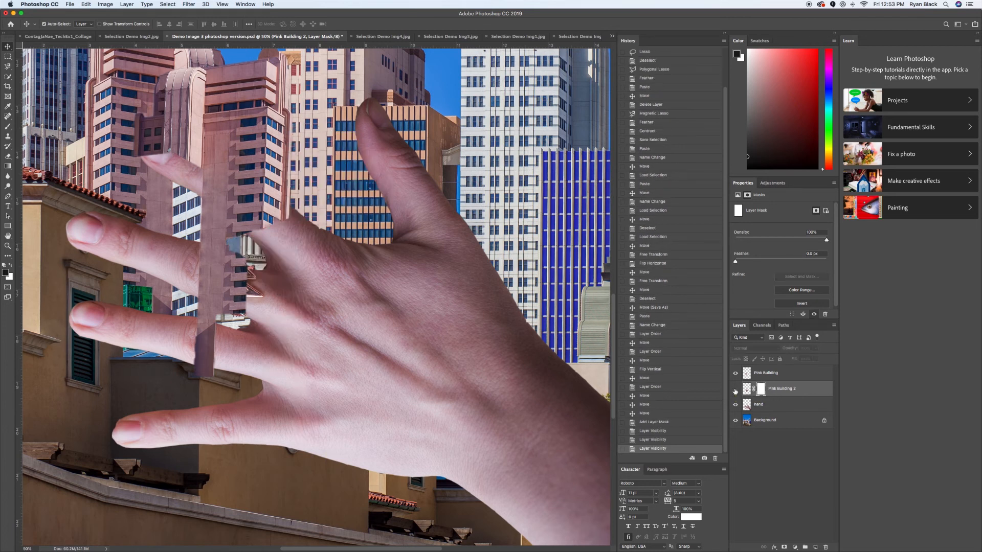
pyautogui.click(735, 390)
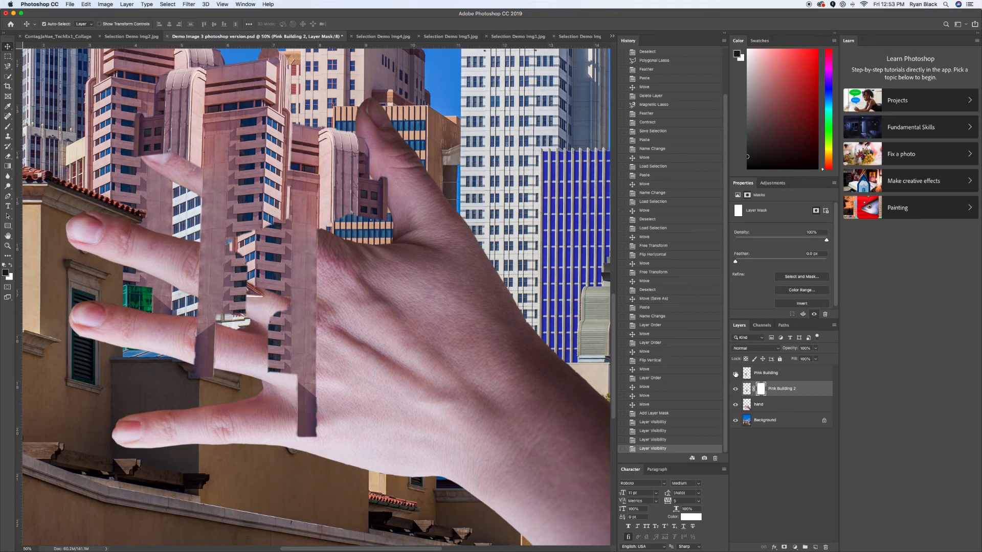
pyautogui.moveTo(735, 374)
pyautogui.mouseDown()
pyautogui.moveTo(736, 414)
pyautogui.moveTo(736, 375)
pyautogui.mouseUp()
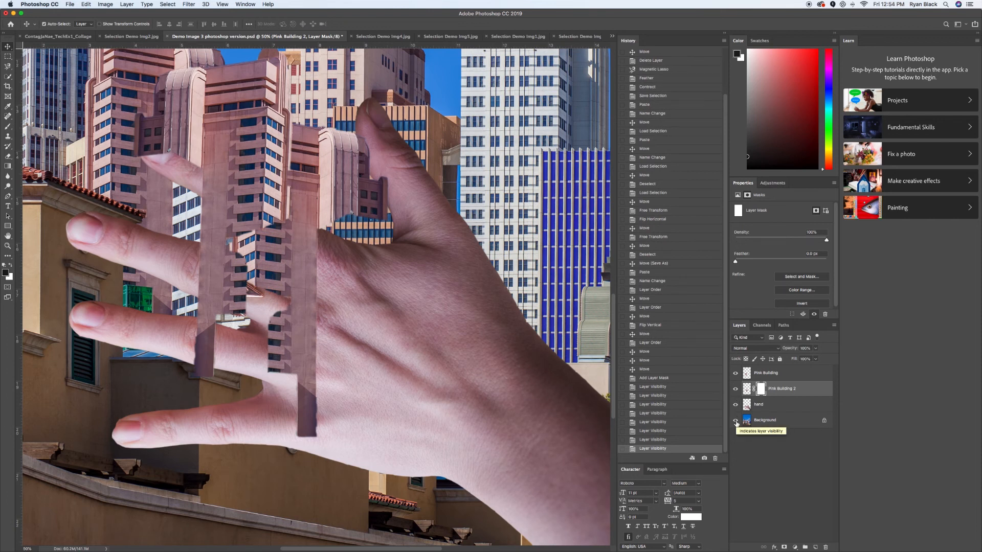
pyautogui.keyDown('alt'); pyautogui.click(736, 421); pyautogui.keyUp('alt')
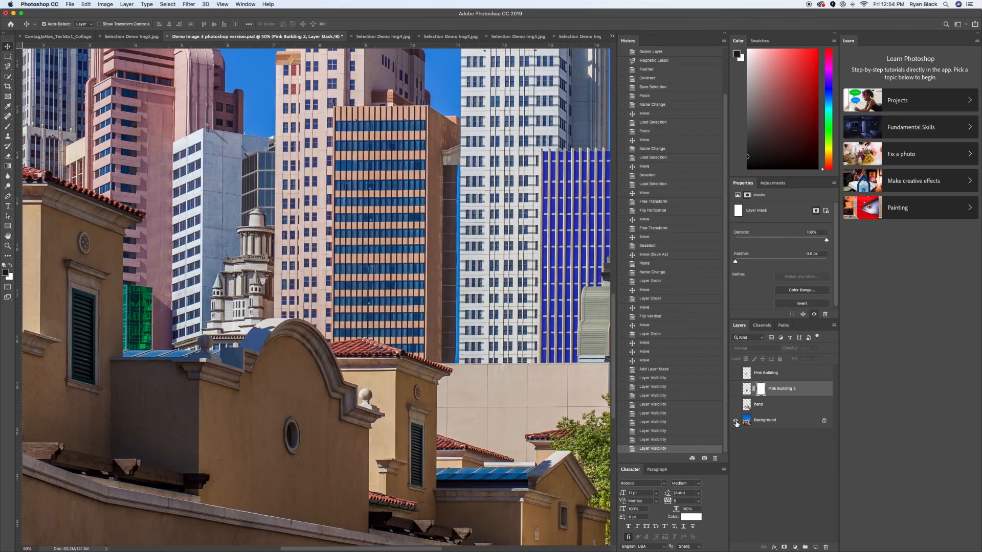
pyautogui.keyDown('alt'); pyautogui.click(736, 422); pyautogui.keyUp('alt')
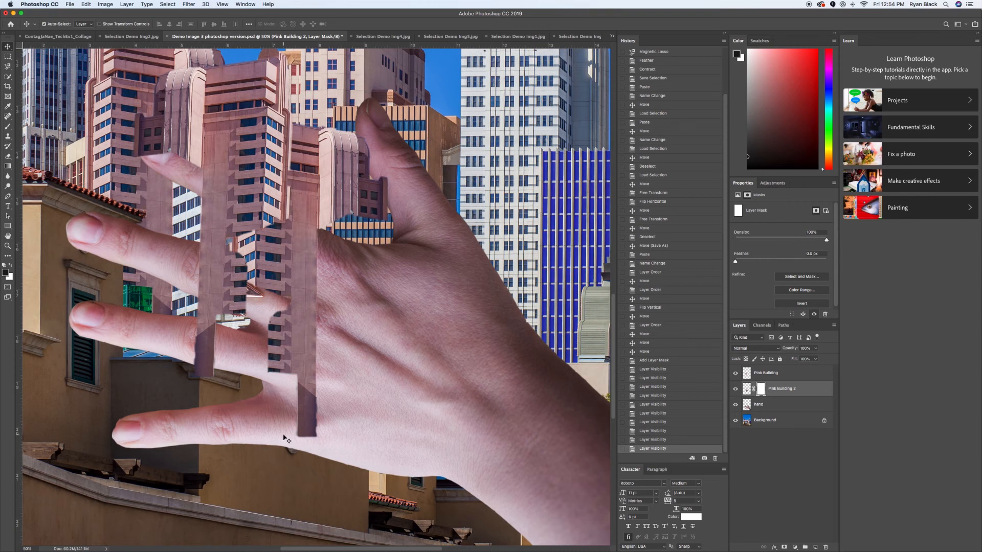
# - With a larger brush, paint black on Pink Building 2's mask to hide its lower end over the hand
pyautogui.press('b')
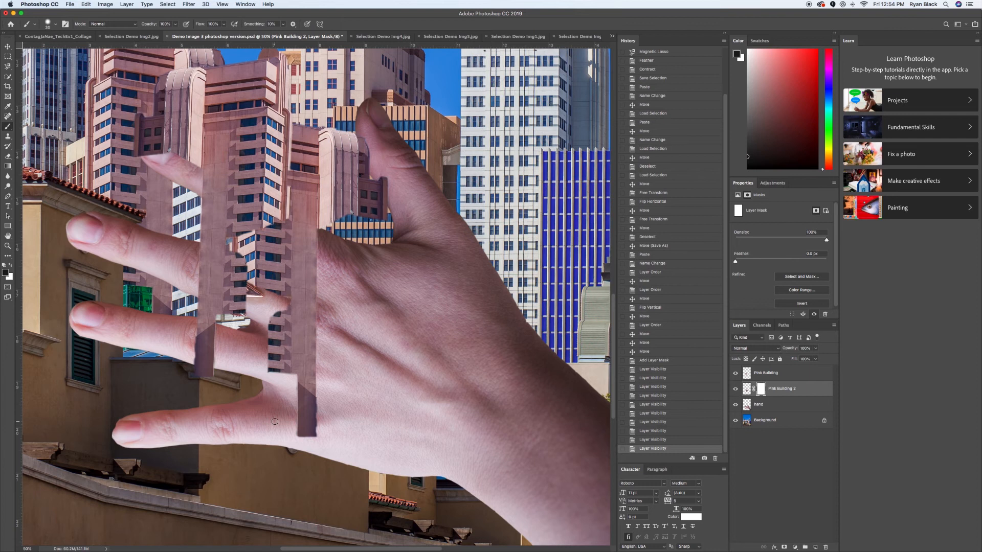
pyautogui.hscroll(1, 274, 422)
pyautogui.scroll(-1, 275, 421)
pyautogui.press(']')
pyautogui.press(']')
pyautogui.press(']')
pyautogui.press(']')
pyautogui.press(']')
pyautogui.press(']')
pyautogui.press(']')
pyautogui.press(']')
pyautogui.press(']')
pyautogui.moveTo(285, 420)
pyautogui.mouseDown()
pyautogui.moveTo(295, 424)
pyautogui.moveTo(284, 385)
pyautogui.moveTo(304, 400)
pyautogui.moveTo(279, 388)
pyautogui.moveTo(314, 436)
pyautogui.moveTo(281, 406)
pyautogui.moveTo(290, 420)
pyautogui.mouseUp()
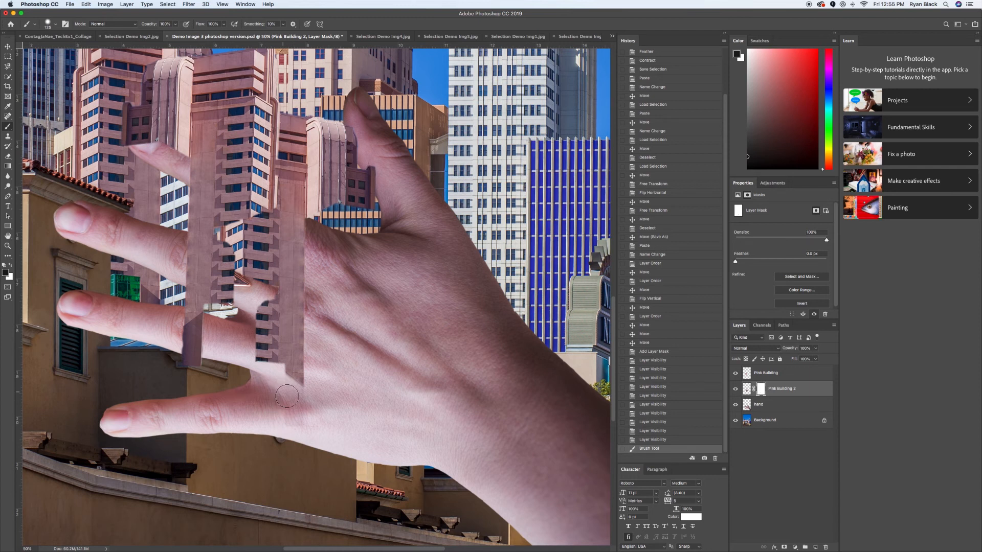
pyautogui.click(280, 427)
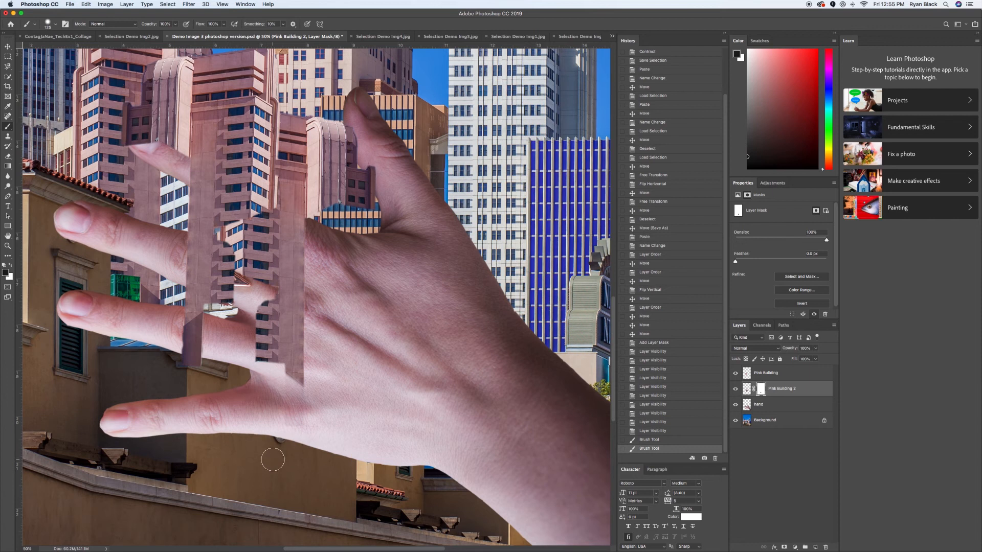
pyautogui.scroll(2, 291, 415)
pyautogui.hscroll(2, 291, 414)
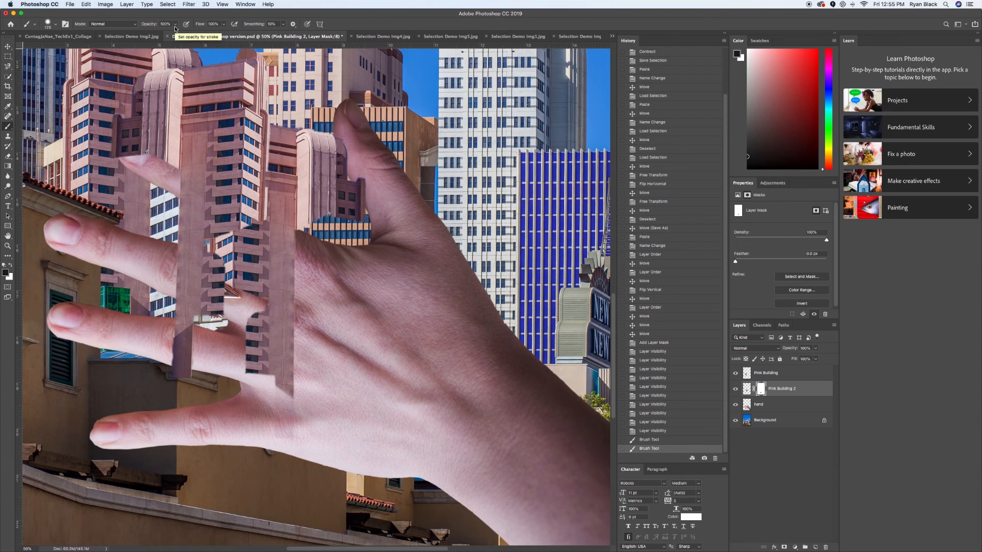
# - Shift the Pink Building 2 layer slightly right so its tower interlaces with the fingers
pyautogui.click(746, 389)
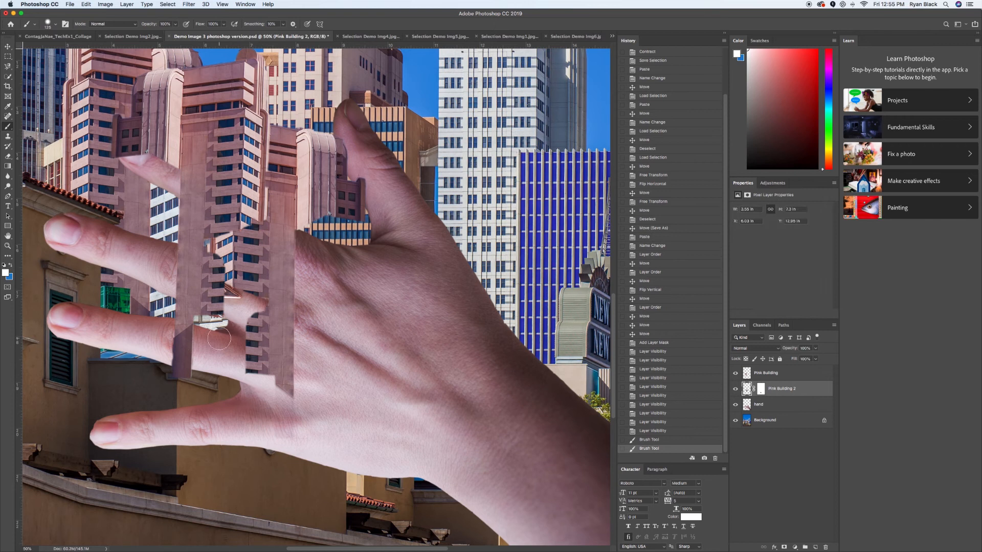
pyautogui.press('v')
pyautogui.moveTo(261, 337)
pyautogui.mouseDown()
pyautogui.moveTo(287, 336)
pyautogui.moveTo(289, 314)
pyautogui.moveTo(300, 321)
pyautogui.moveTo(269, 299)
pyautogui.moveTo(247, 335)
pyautogui.moveTo(284, 336)
pyautogui.moveTo(287, 296)
pyautogui.moveTo(294, 313)
pyautogui.mouseUp()
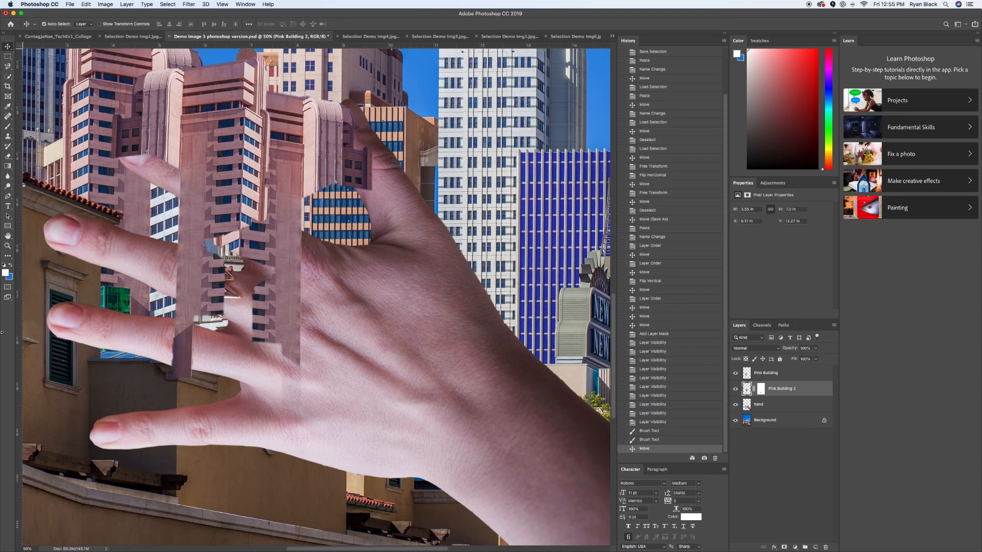
# - Set the background colour to black (000000) and reselect Pink Building 2's layer mask
pyautogui.click(10, 280)
pyautogui.click(489, 299)
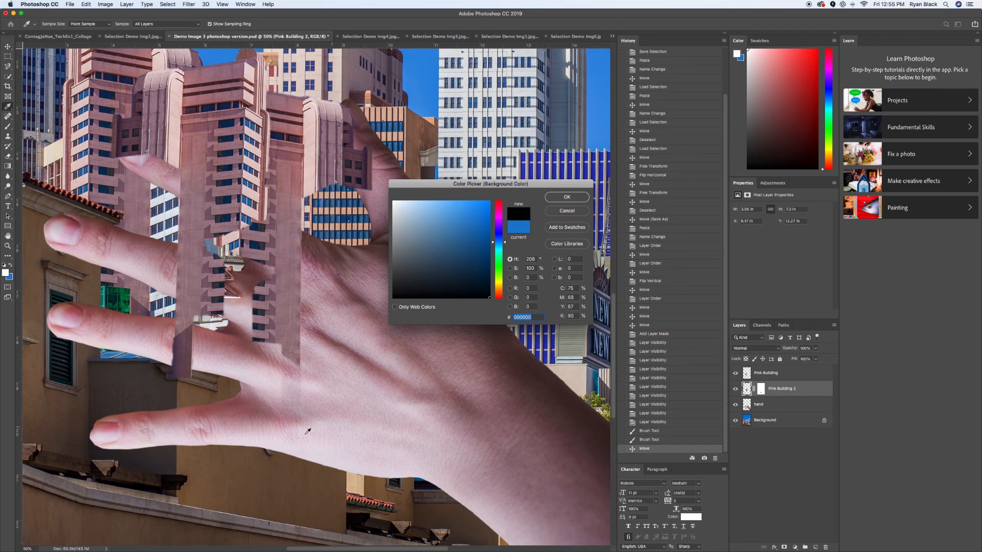
pyautogui.click(570, 198)
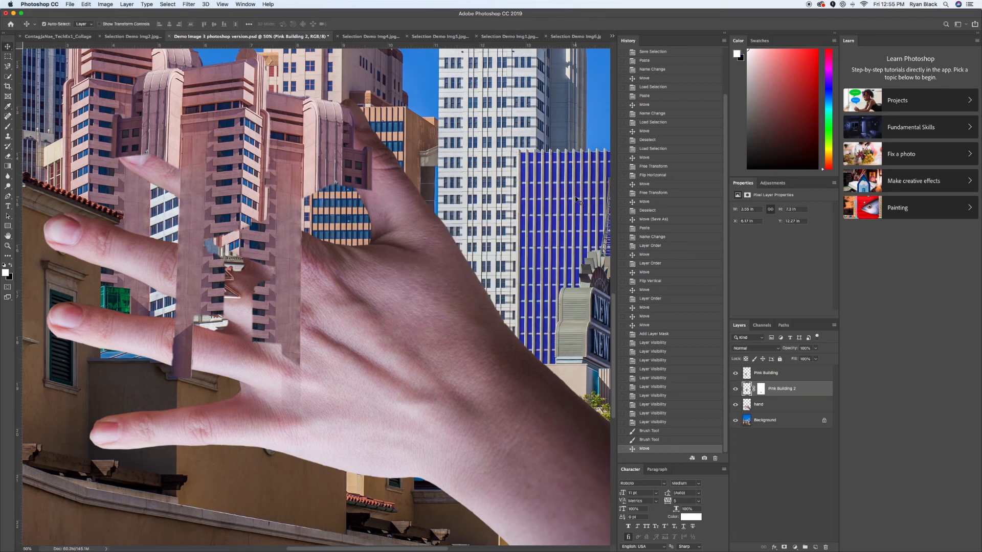
pyautogui.click(760, 390)
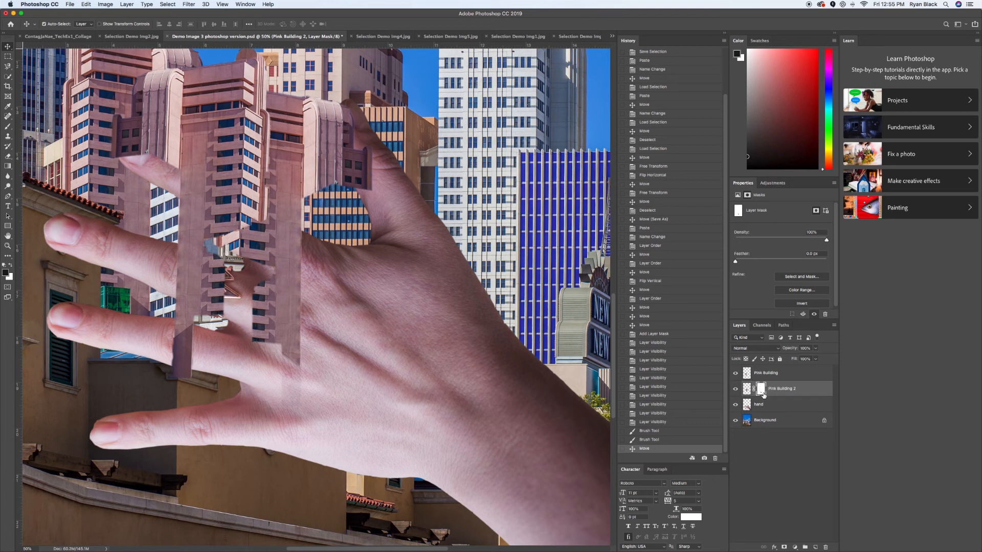
# - Paint the mask around the fingers, swapping black and white, and hide the building column's base
pyautogui.press('b')
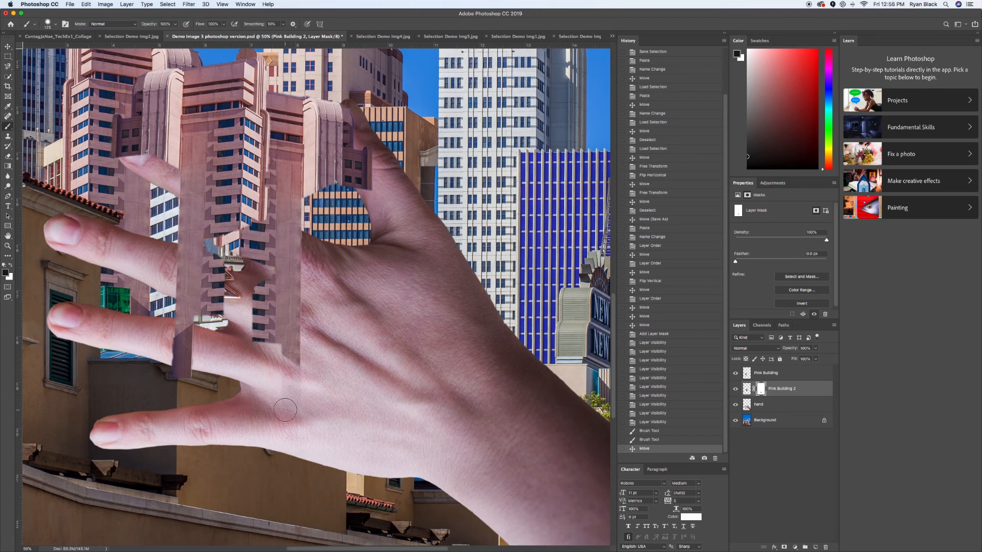
pyautogui.moveTo(285, 409)
pyautogui.mouseDown()
pyautogui.moveTo(333, 424)
pyautogui.moveTo(185, 425)
pyautogui.moveTo(335, 442)
pyautogui.moveTo(336, 419)
pyautogui.moveTo(258, 387)
pyautogui.moveTo(310, 400)
pyautogui.moveTo(267, 364)
pyautogui.moveTo(309, 397)
pyautogui.moveTo(276, 405)
pyautogui.moveTo(282, 411)
pyautogui.moveTo(286, 399)
pyautogui.moveTo(279, 381)
pyautogui.moveTo(307, 393)
pyautogui.moveTo(282, 370)
pyautogui.moveTo(291, 363)
pyautogui.moveTo(301, 376)
pyautogui.moveTo(291, 361)
pyautogui.moveTo(299, 437)
pyautogui.mouseUp()
pyautogui.press('x')
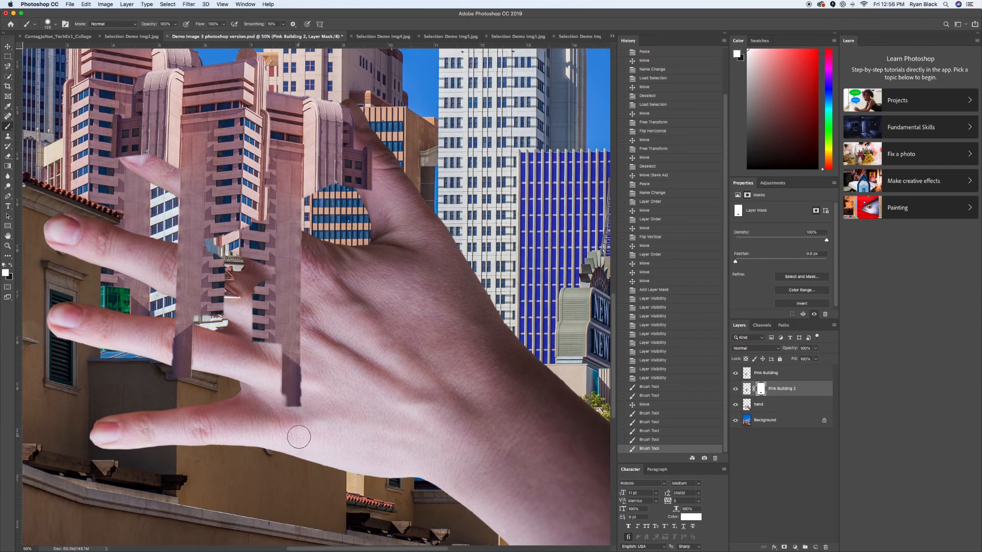
pyautogui.click(292, 443)
pyautogui.press('x')
pyautogui.moveTo(286, 395)
pyautogui.mouseDown()
pyautogui.moveTo(311, 405)
pyautogui.moveTo(274, 403)
pyautogui.moveTo(305, 403)
pyautogui.moveTo(263, 391)
pyautogui.moveTo(309, 395)
pyautogui.moveTo(277, 376)
pyautogui.mouseUp()
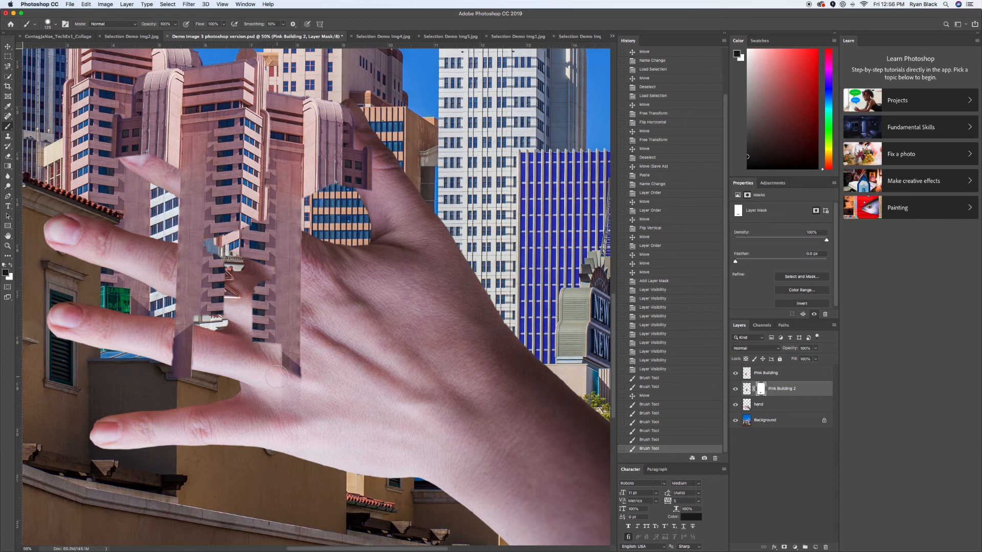
pyautogui.moveTo(277, 376); pyautogui.dragTo(278, 377)
pyautogui.hscroll(-1, 307, 358)
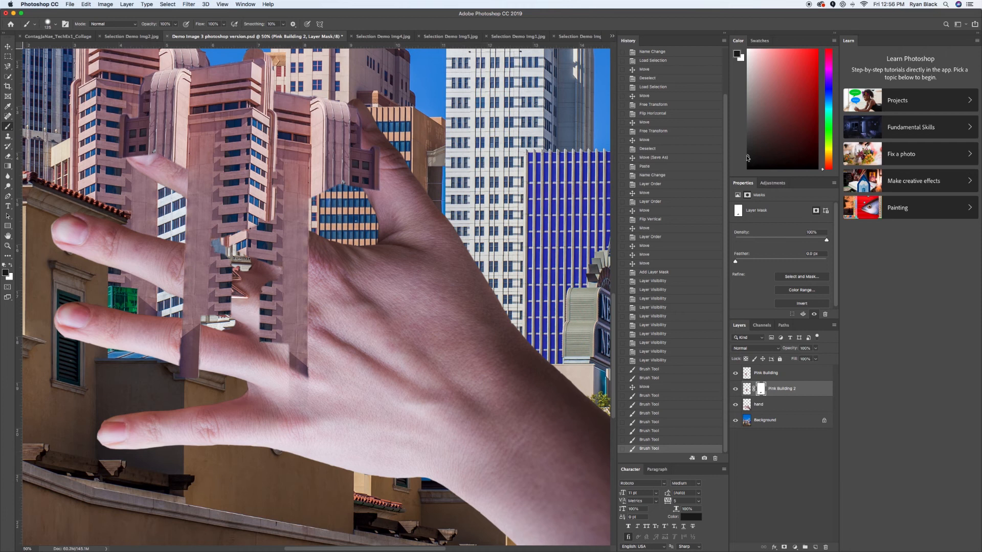
# - Paint pure black beside the finger, restore part of the column, and hide its right side so the hand shows
pyautogui.moveTo(749, 157); pyautogui.dragTo(749, 171)
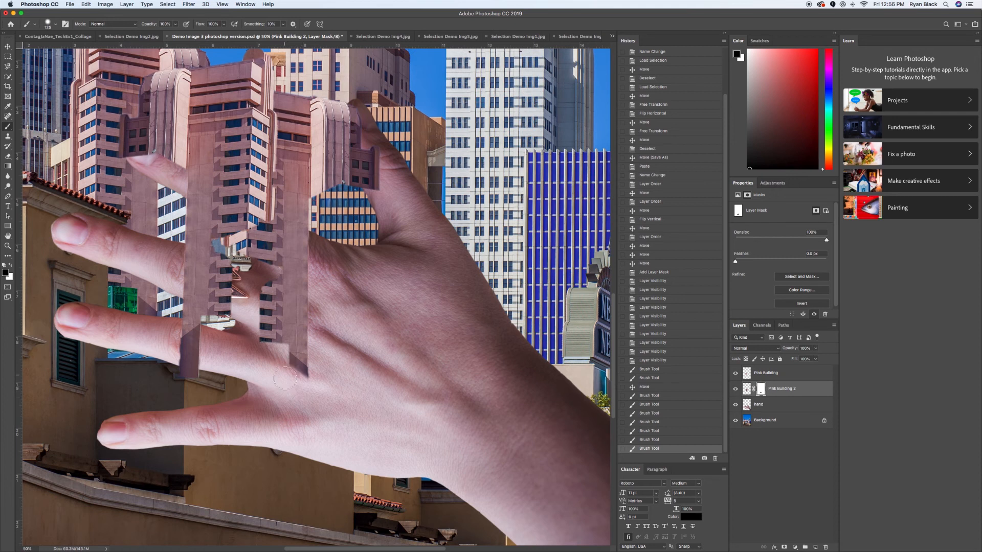
pyautogui.moveTo(292, 421)
pyautogui.mouseDown()
pyautogui.moveTo(282, 360)
pyautogui.moveTo(311, 369)
pyautogui.moveTo(280, 364)
pyautogui.moveTo(313, 373)
pyautogui.mouseUp()
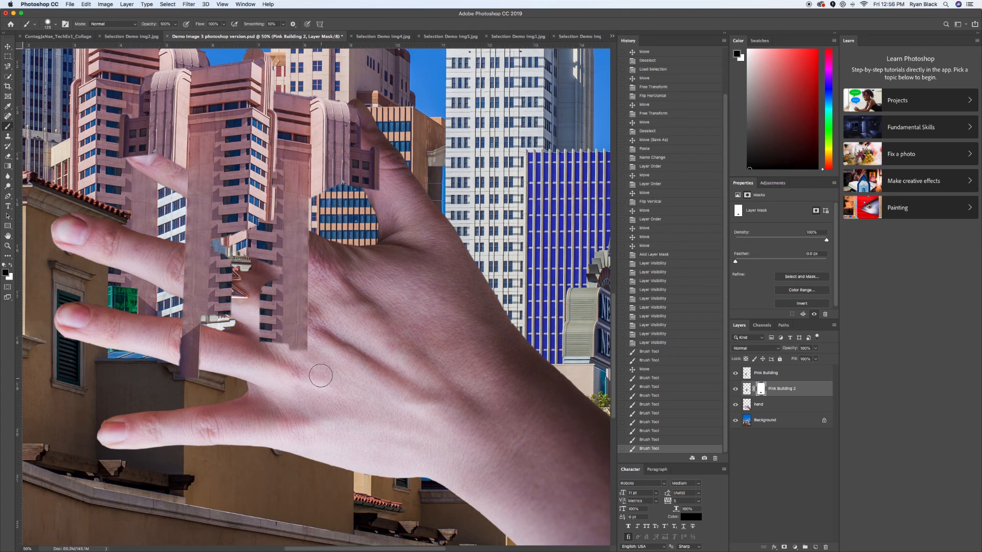
pyautogui.press('x')
pyautogui.moveTo(310, 373)
pyautogui.mouseDown()
pyautogui.moveTo(281, 371)
pyautogui.moveTo(304, 376)
pyautogui.moveTo(288, 386)
pyautogui.moveTo(317, 402)
pyautogui.moveTo(304, 407)
pyautogui.moveTo(320, 403)
pyautogui.moveTo(292, 405)
pyautogui.moveTo(311, 389)
pyautogui.moveTo(275, 380)
pyautogui.moveTo(318, 389)
pyautogui.moveTo(290, 378)
pyautogui.moveTo(283, 357)
pyautogui.moveTo(308, 375)
pyautogui.mouseUp()
pyautogui.press('x')
pyautogui.scroll(-1, 313, 388)
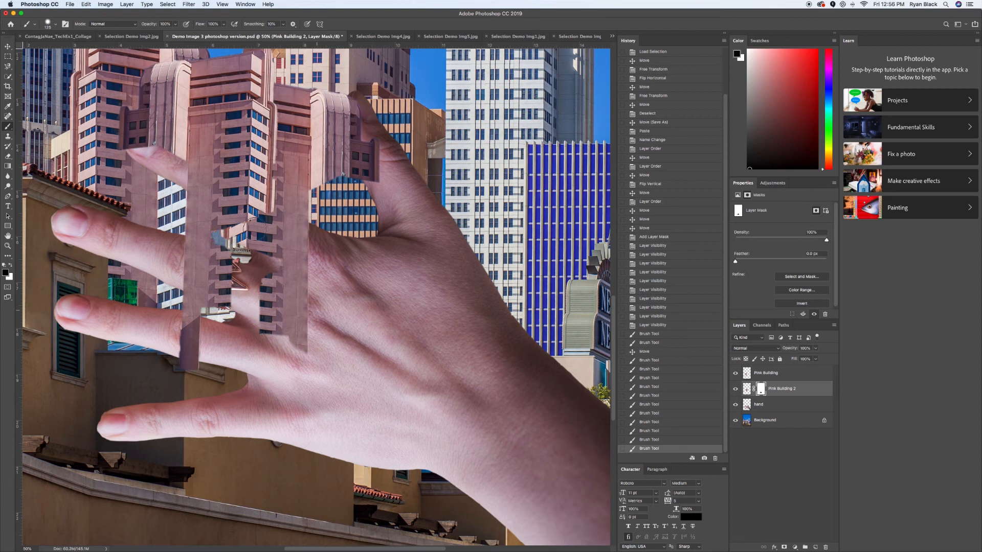
pyautogui.moveTo(224, 237)
pyautogui.mouseDown()
pyautogui.moveTo(265, 232)
pyautogui.moveTo(264, 327)
pyautogui.moveTo(273, 323)
pyautogui.moveTo(277, 272)
pyautogui.moveTo(282, 353)
pyautogui.moveTo(289, 287)
pyautogui.moveTo(296, 373)
pyautogui.moveTo(306, 261)
pyautogui.moveTo(253, 266)
pyautogui.moveTo(308, 251)
pyautogui.moveTo(327, 216)
pyautogui.moveTo(314, 250)
pyautogui.mouseUp()
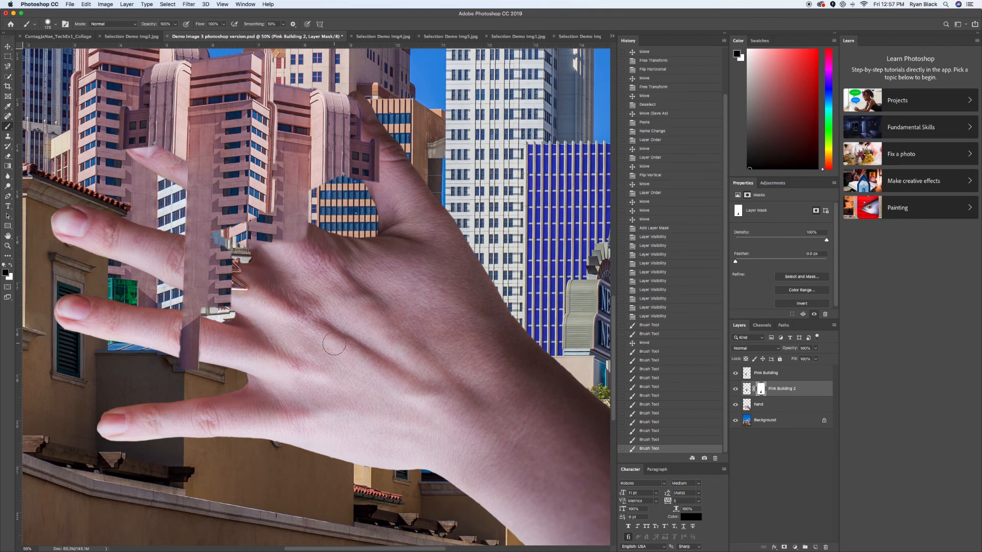
pyautogui.hscroll(2, 330, 366)
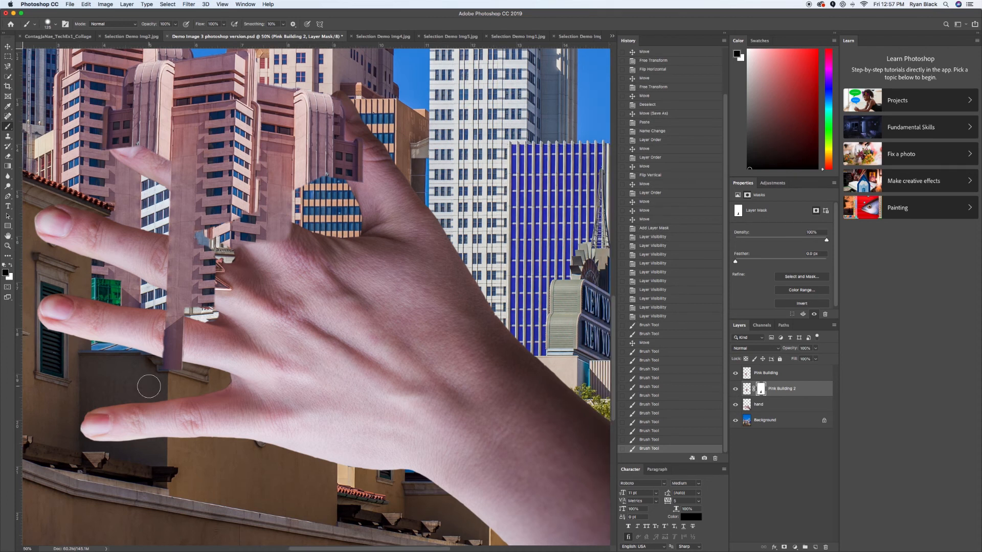
pyautogui.click(776, 372)
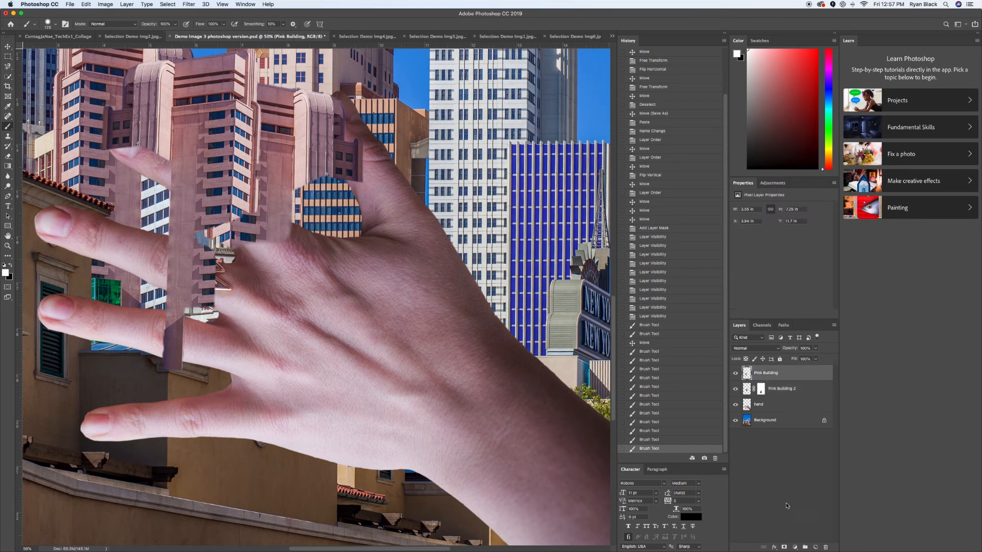
pyautogui.click(782, 547)
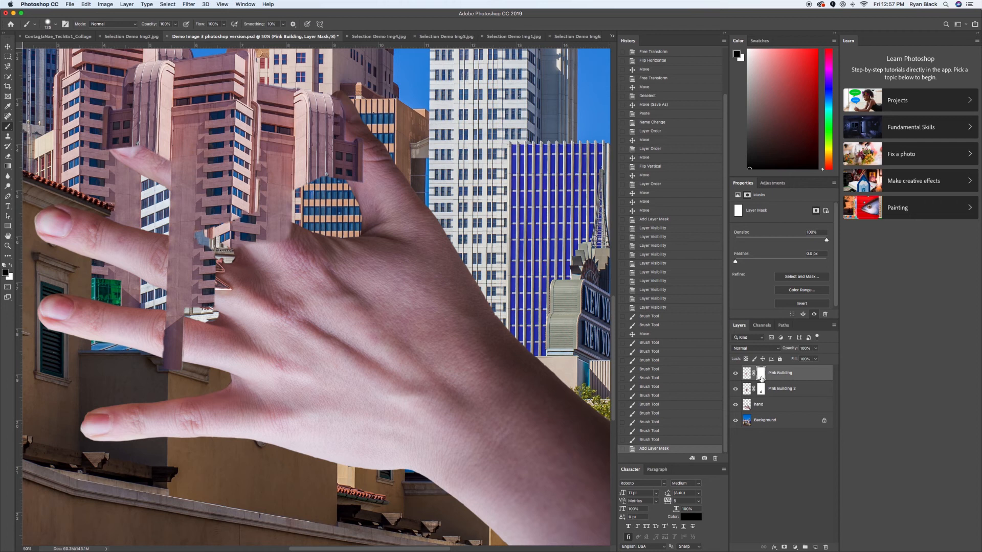
pyautogui.moveTo(155, 372)
pyautogui.mouseDown()
pyautogui.moveTo(188, 369)
pyautogui.moveTo(153, 369)
pyautogui.moveTo(201, 347)
pyautogui.moveTo(154, 354)
pyautogui.moveTo(197, 337)
pyautogui.moveTo(169, 345)
pyautogui.moveTo(194, 329)
pyautogui.moveTo(167, 341)
pyautogui.moveTo(198, 325)
pyautogui.moveTo(176, 337)
pyautogui.moveTo(193, 321)
pyautogui.mouseUp()
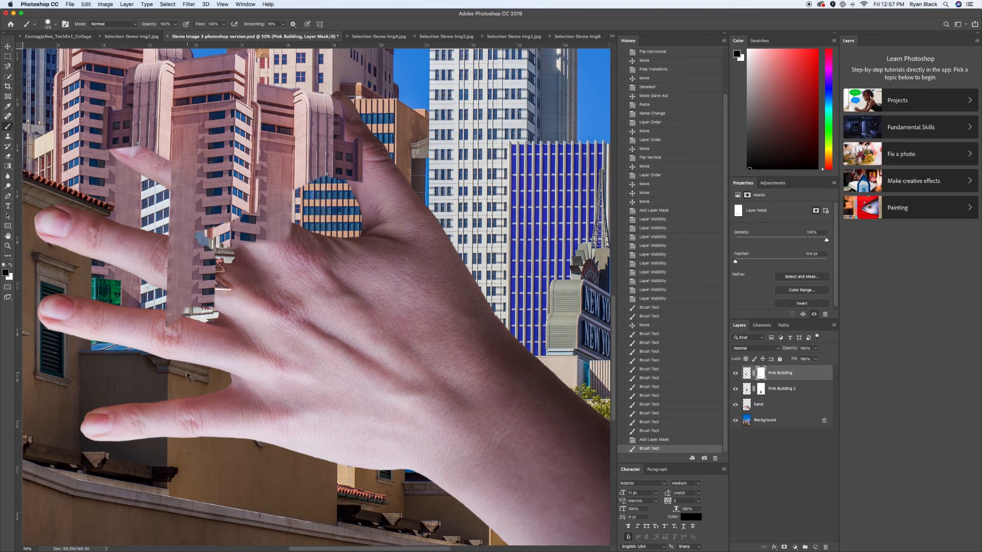
pyautogui.press('super+minus')
pyautogui.press('super+minus')
pyautogui.press('super+minus')
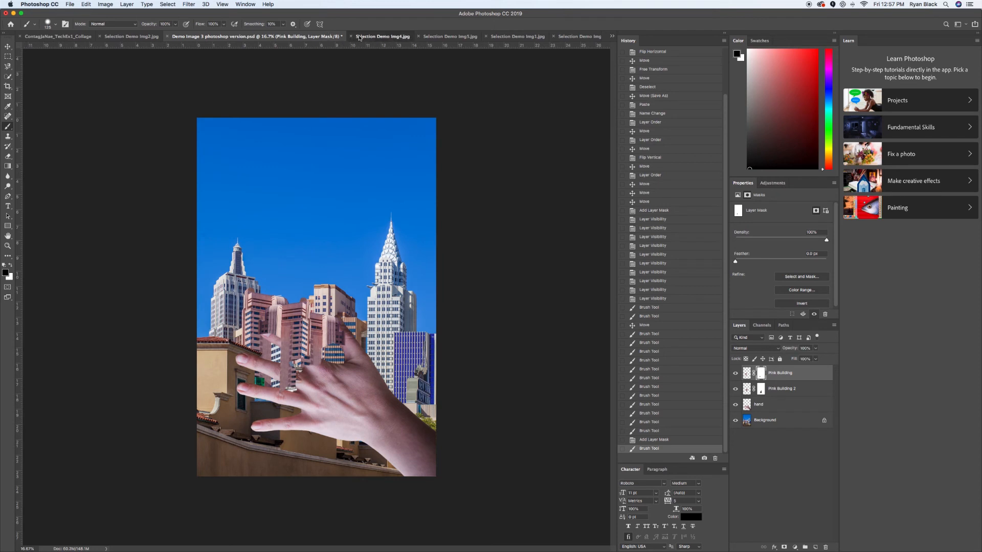
# - Browse the open images, ending on the palm-tree photo, and zoom out to see more palms
pyautogui.click(404, 36)
pyautogui.click(496, 37)
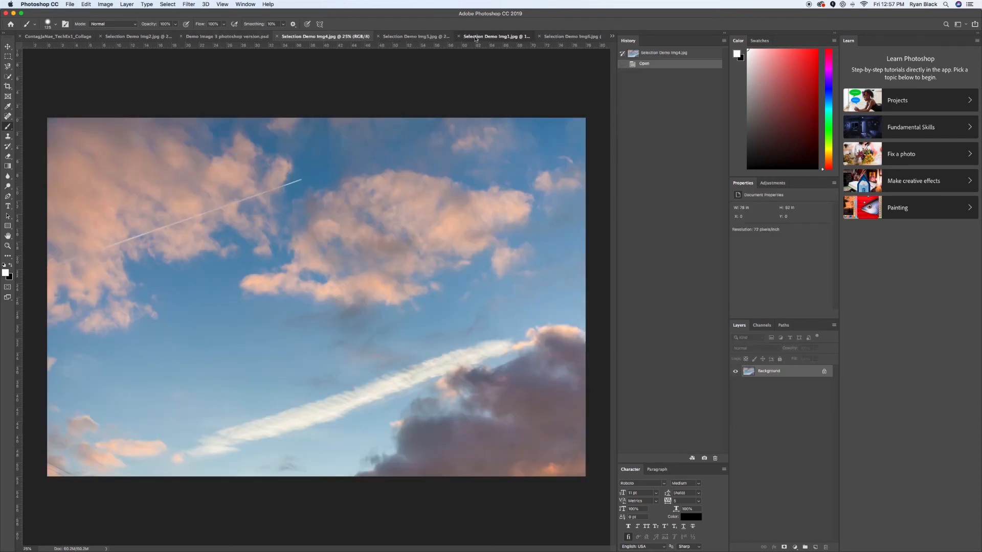
pyautogui.click(573, 37)
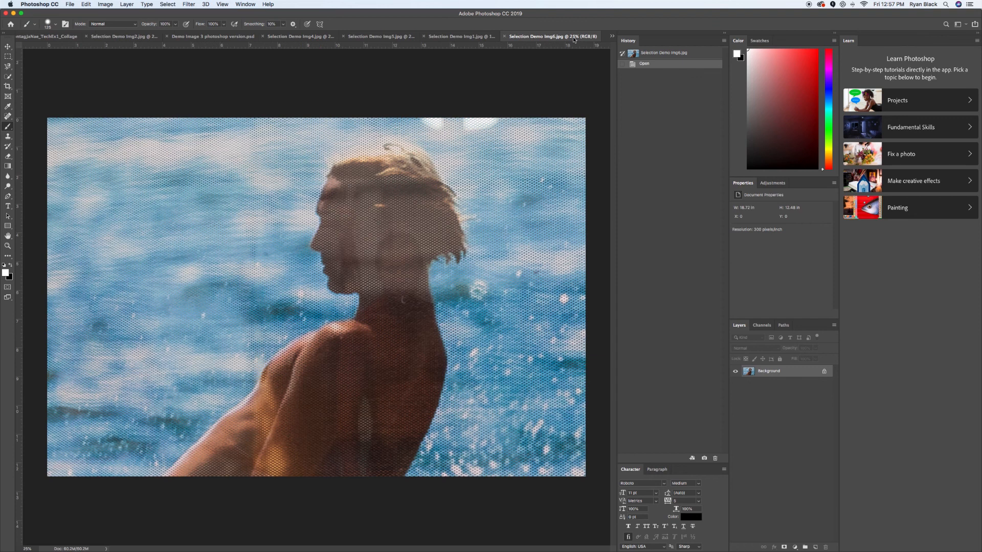
pyautogui.click(432, 37)
pyautogui.click(365, 37)
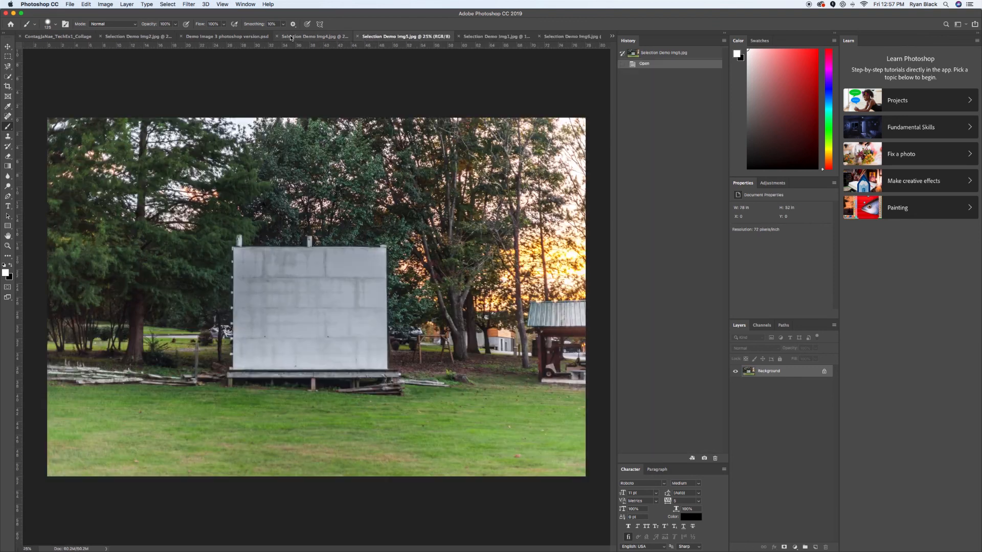
pyautogui.click(311, 37)
pyautogui.click(223, 39)
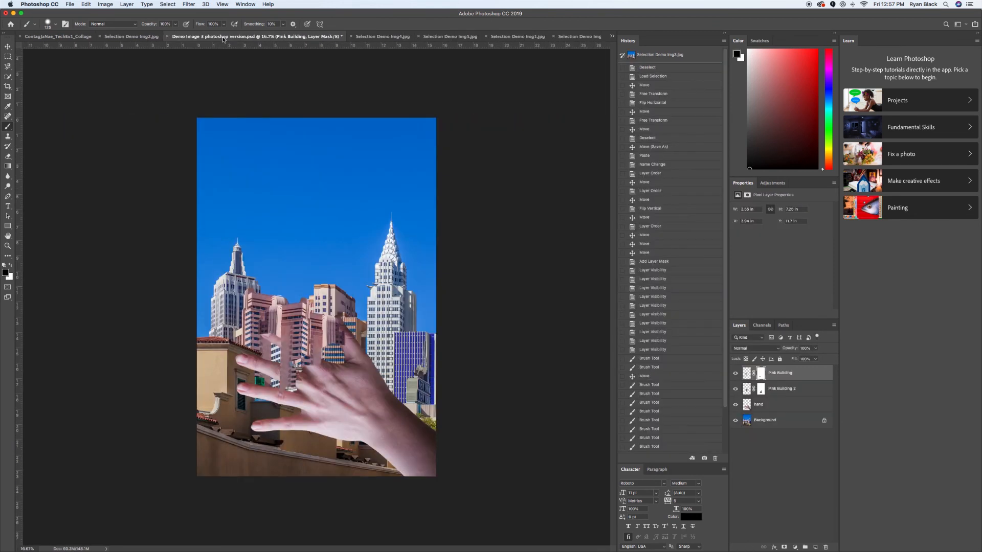
pyautogui.click(140, 39)
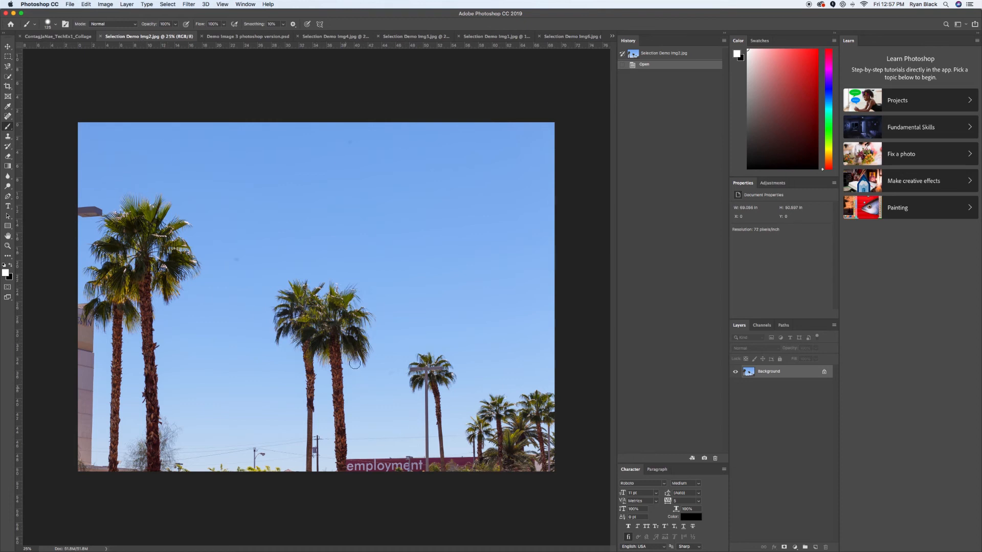
pyautogui.scroll(4, 350, 354)
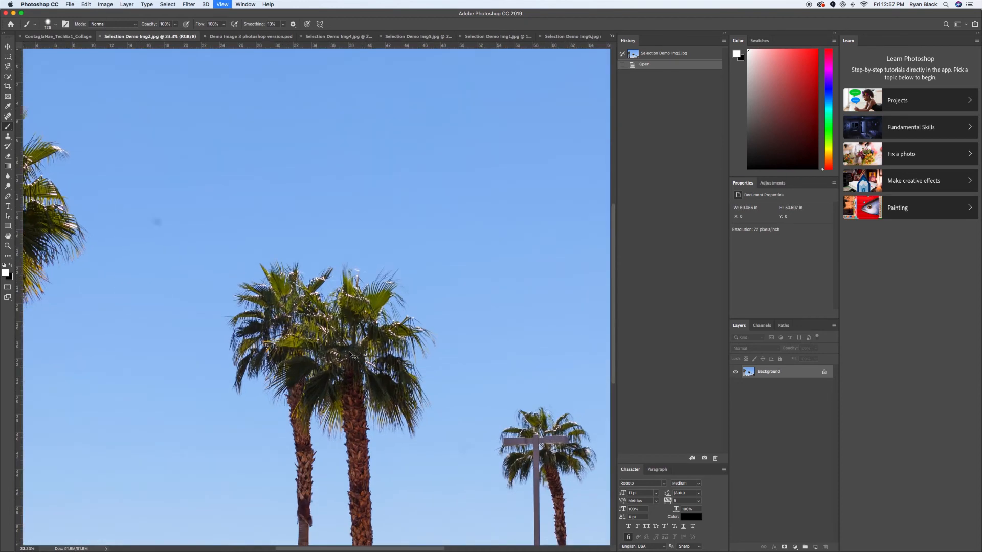
pyautogui.scroll(5, 350, 355)
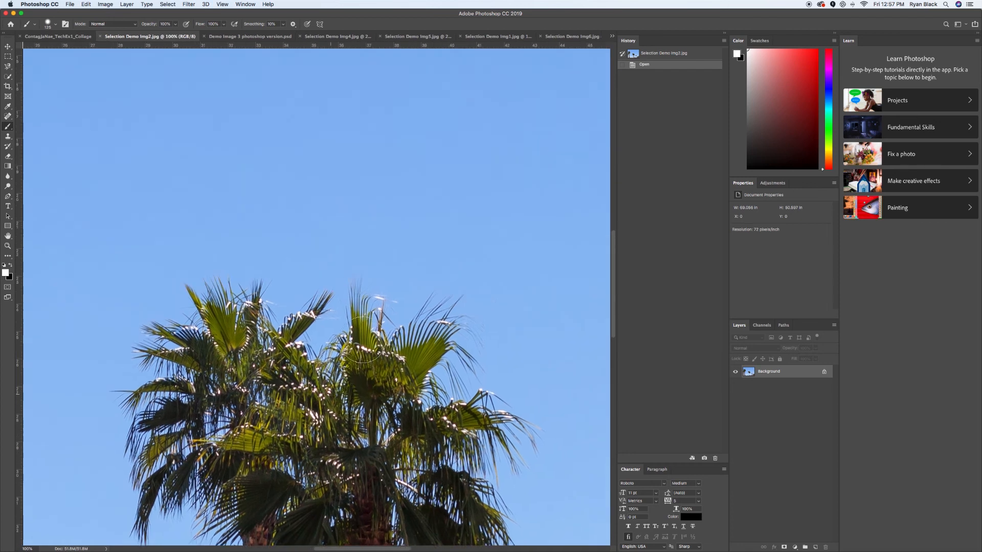
pyautogui.scroll(2, 419, 366)
pyautogui.scroll(-5, 415, 398)
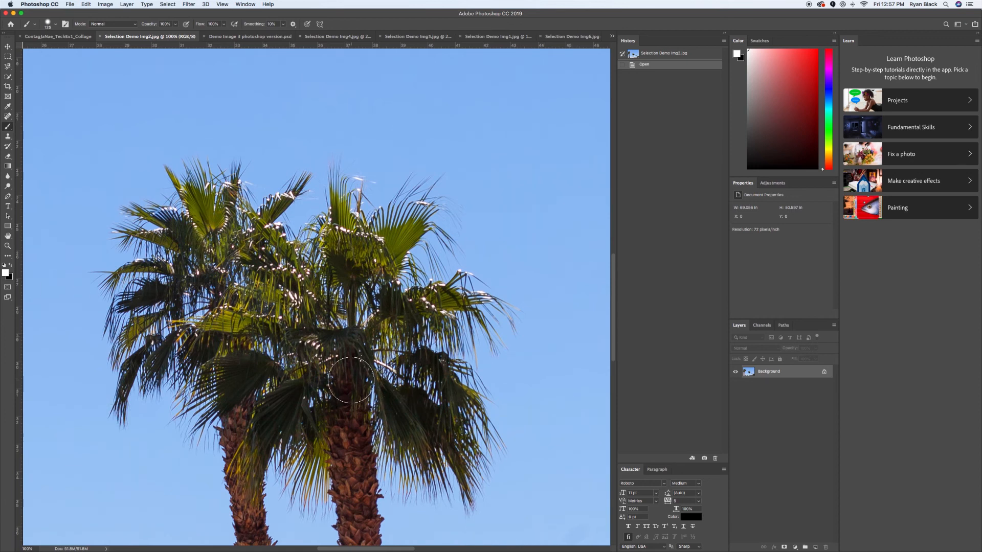
pyautogui.press('super+minus')
pyautogui.press('super+minus')
pyautogui.press('super+minus')
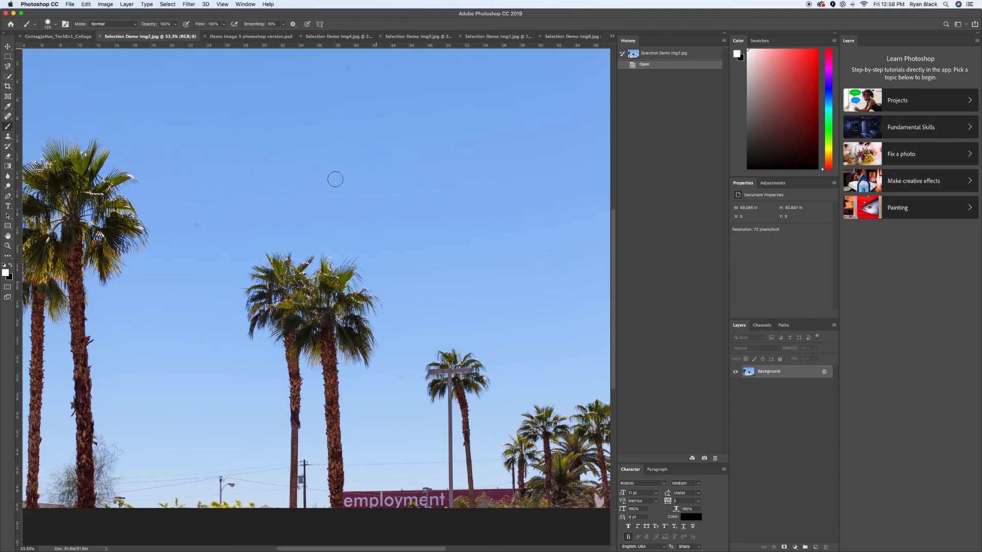
# - Look at the sky, box, hand and composite images again, then return to Selection Demo Img2.jpg
pyautogui.click(338, 36)
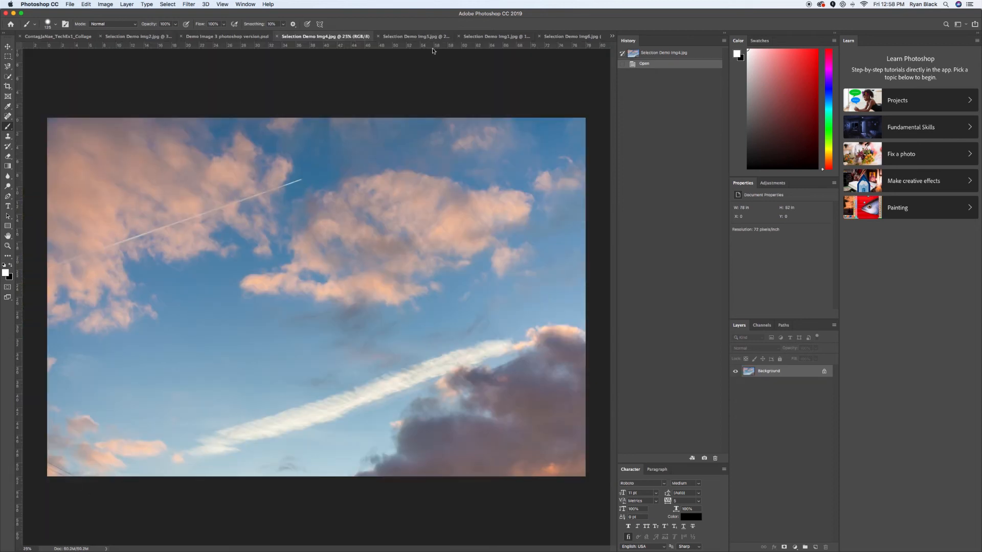
pyautogui.click(409, 36)
pyautogui.click(499, 36)
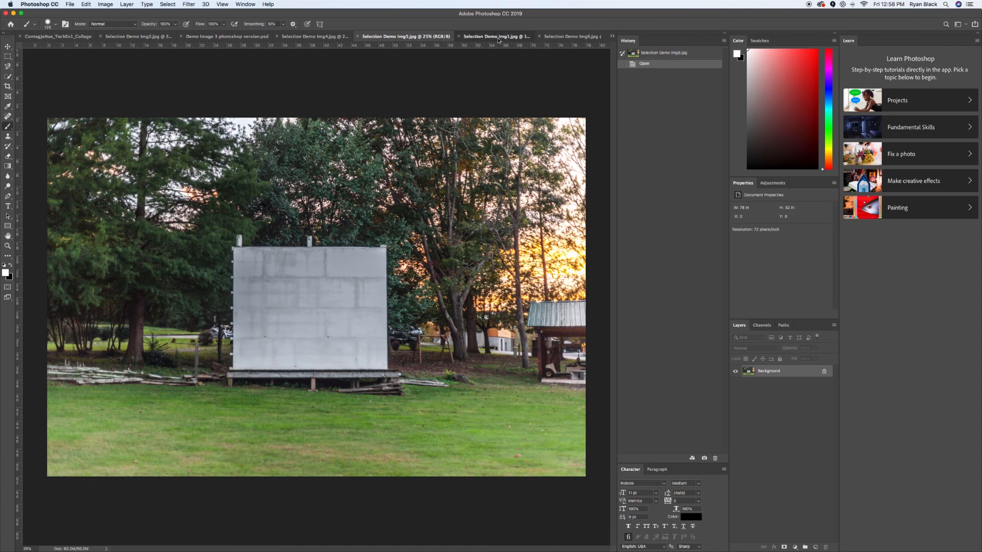
pyautogui.click(223, 36)
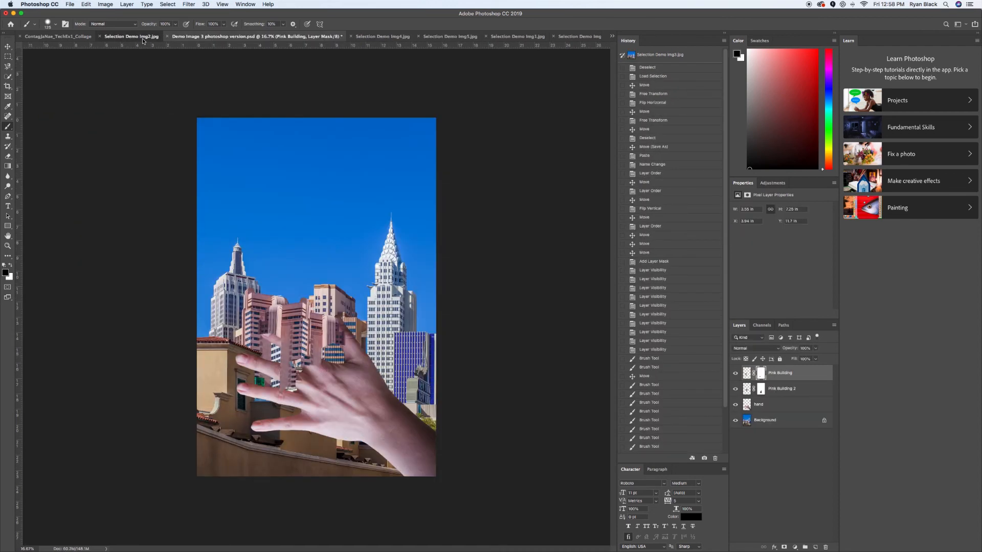
pyautogui.click(142, 38)
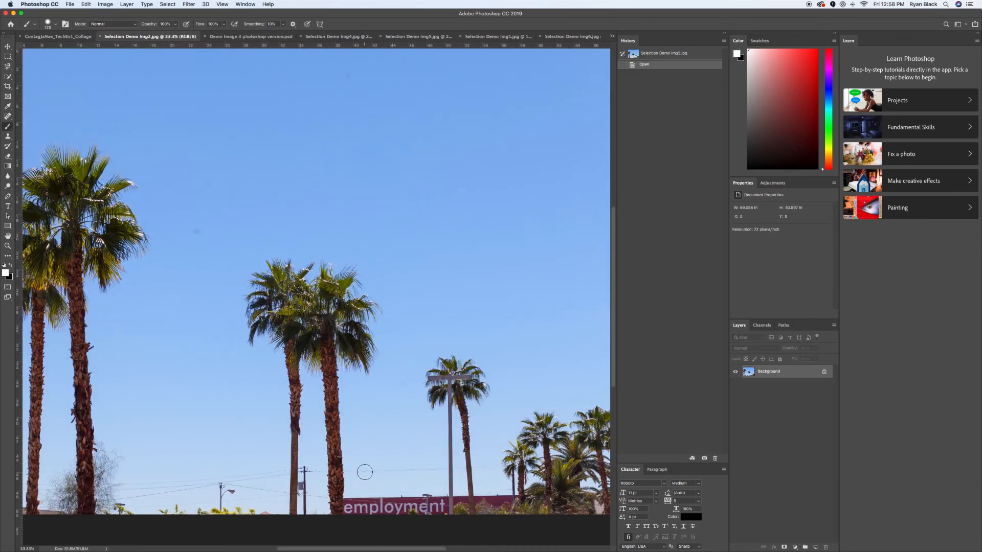
pyautogui.scroll(2, 255, 449)
pyautogui.scroll(-5, 255, 449)
pyautogui.scroll(1, 254, 449)
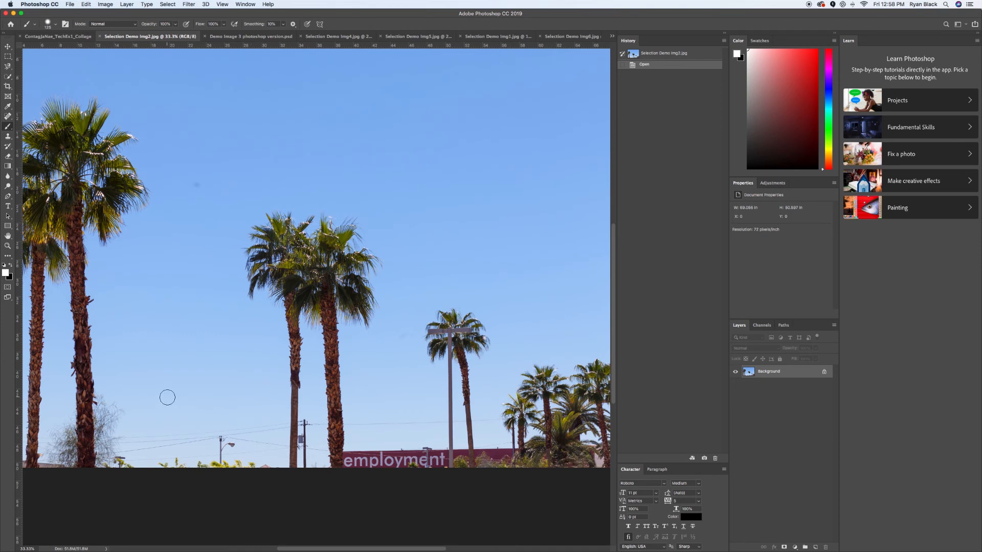
# - Copy a tall rectangular selection of the middle palm pair and bring up Selection Demo Img4.jpg
pyautogui.press('m')
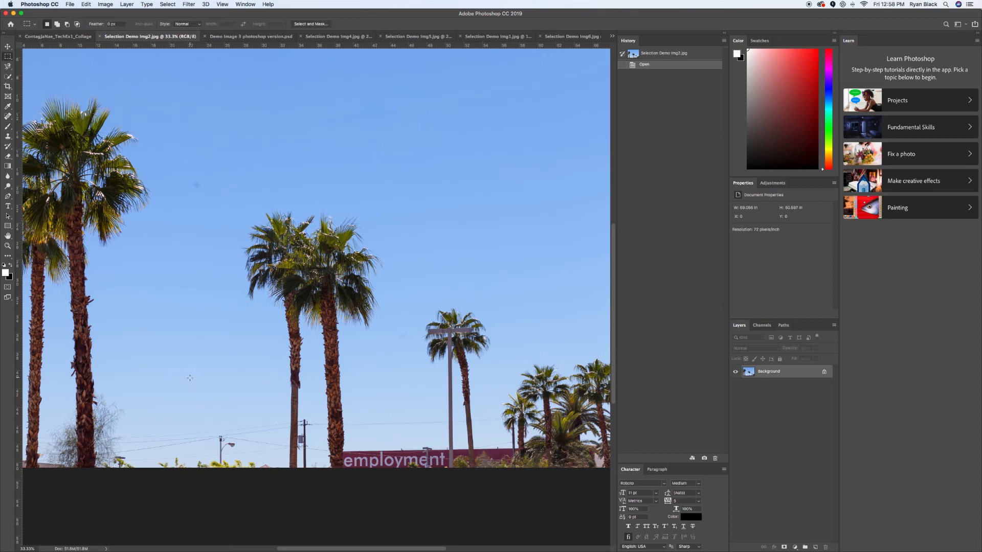
pyautogui.moveTo(224, 182); pyautogui.dragTo(390, 510)
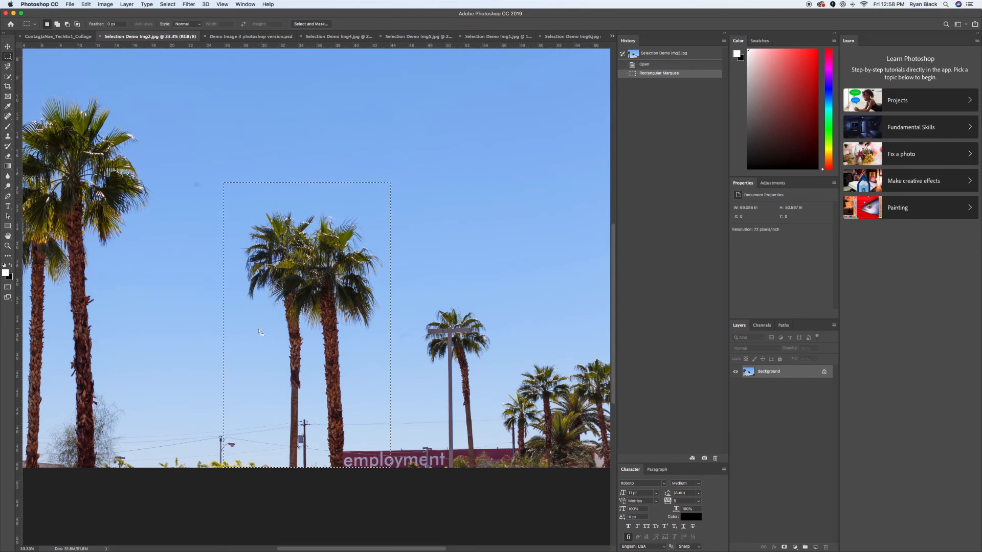
pyautogui.click(313, 40)
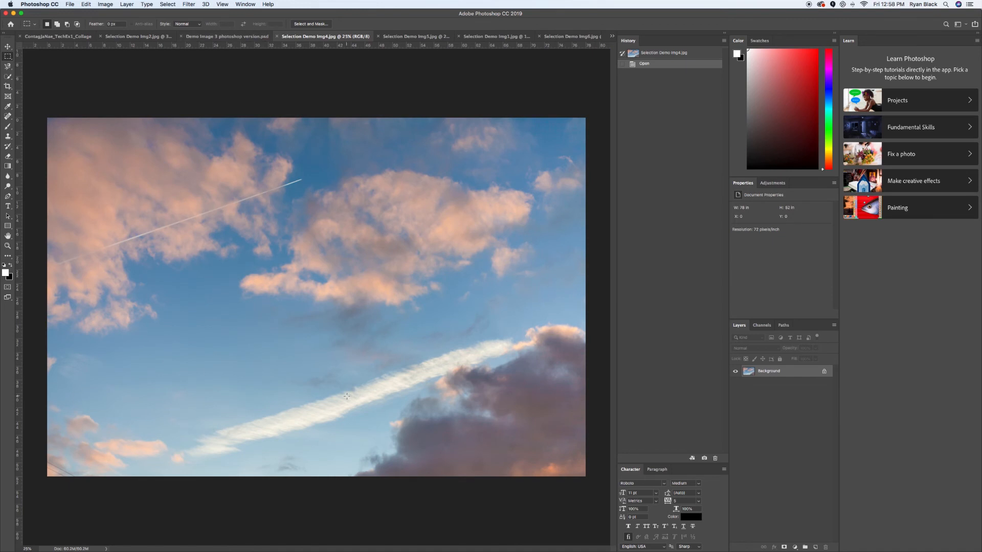
# - Paste the palm trees into the sky photo and move the new layer down and to the left
pyautogui.press('super+v')
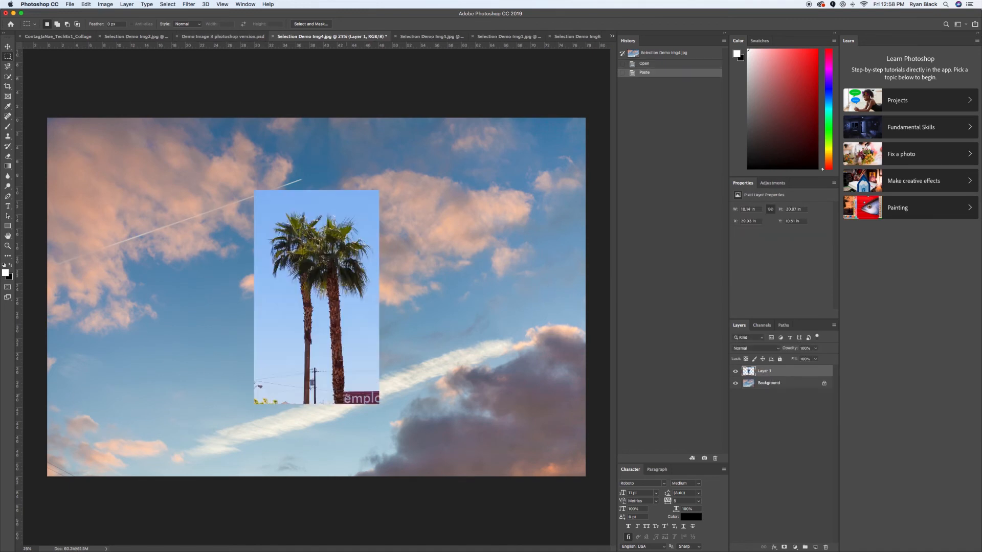
pyautogui.click(8, 47)
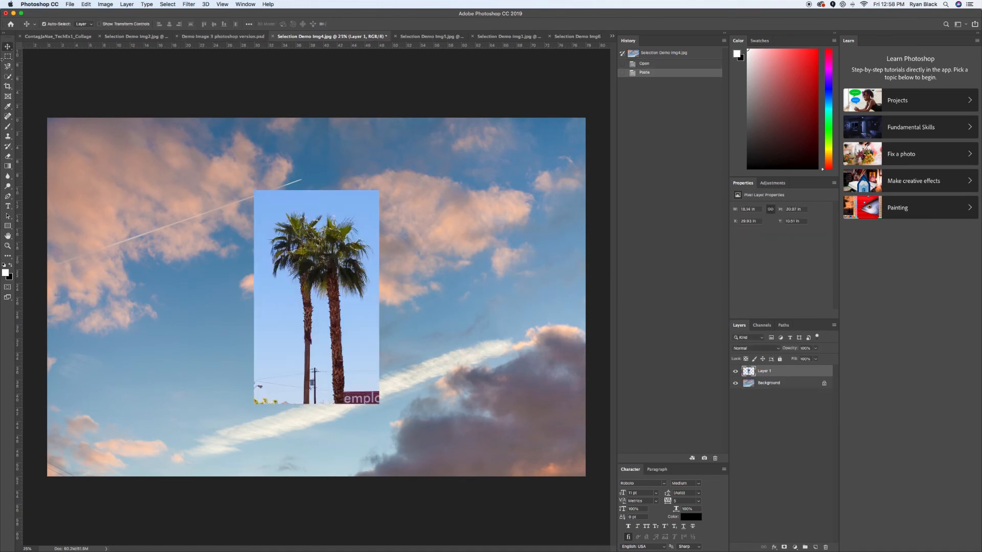
pyautogui.moveTo(302, 275); pyautogui.dragTo(183, 346)
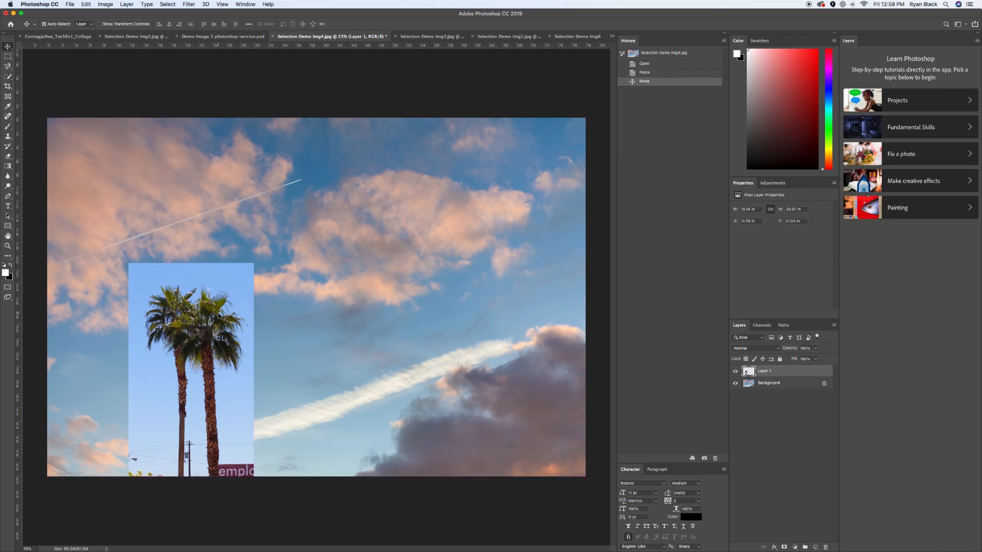
pyautogui.press('super+equal')
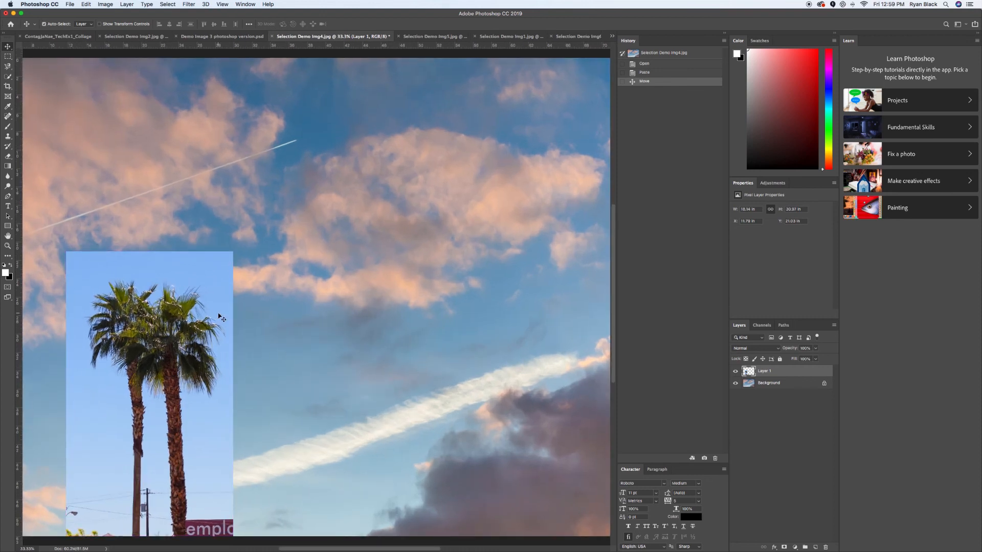
pyautogui.hscroll(-4, 199, 334)
pyautogui.scroll(-2, 199, 333)
pyautogui.hscroll(-1, 200, 333)
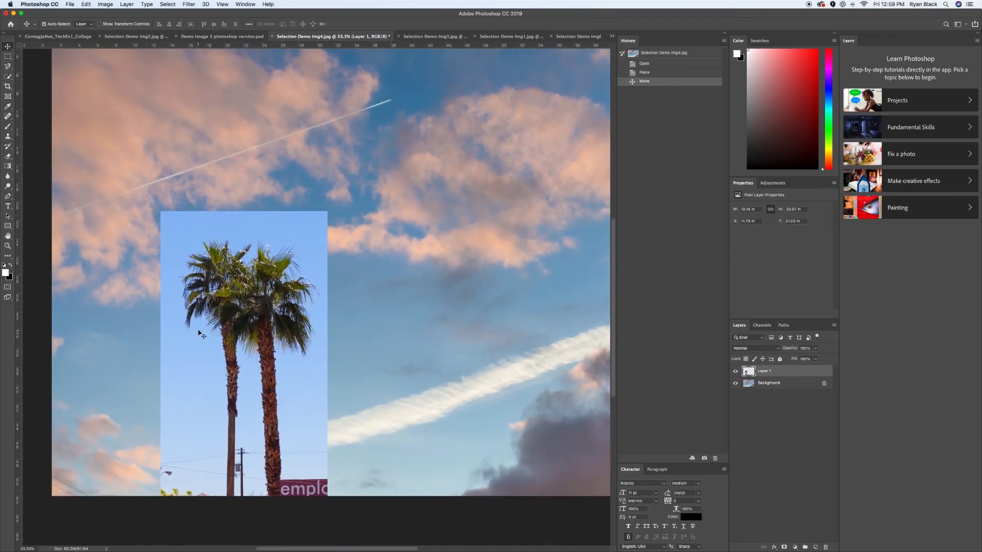
pyautogui.hscroll(-1, 199, 333)
pyautogui.hscroll(-2, 199, 333)
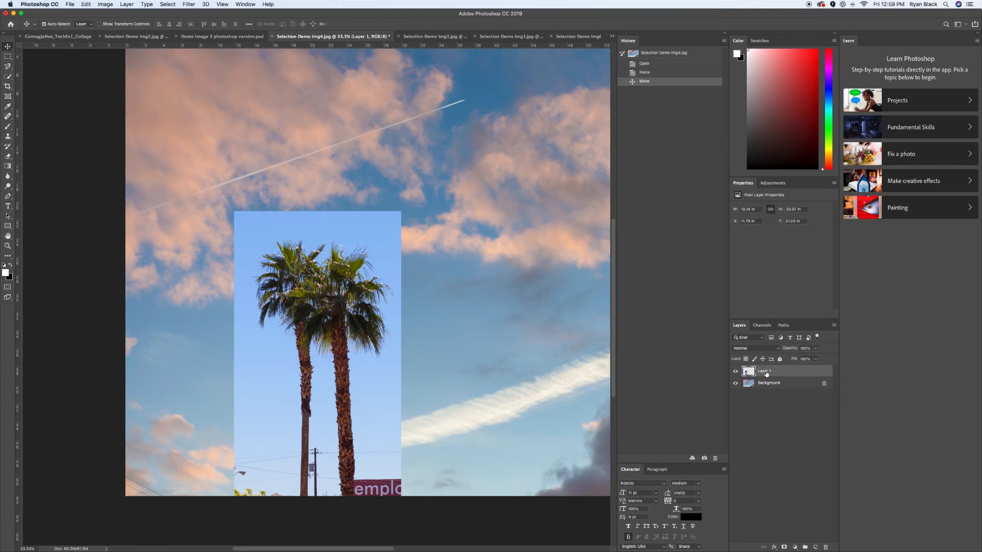
# - Rename the pasted layer 'Palm Trees' and open the layer blend mode list
pyautogui.write('Palm Trees')
pyautogui.press('Return')
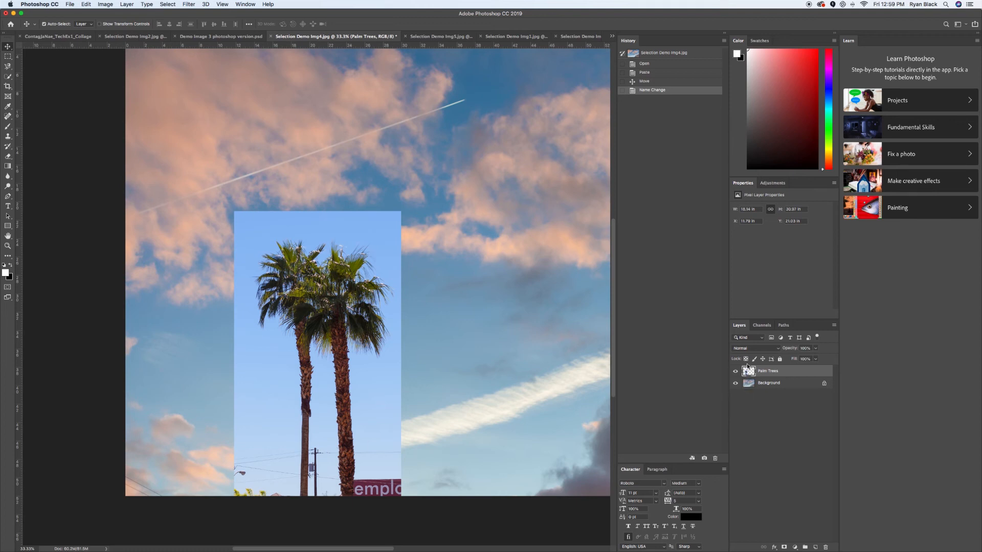
pyautogui.scroll(-1, 729, 347)
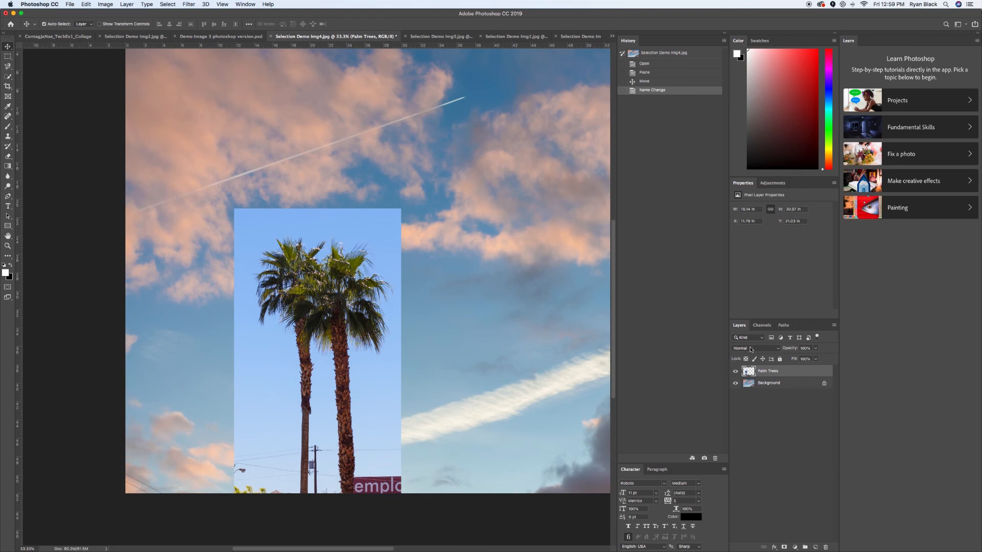
pyautogui.scroll(-3, 744, 351)
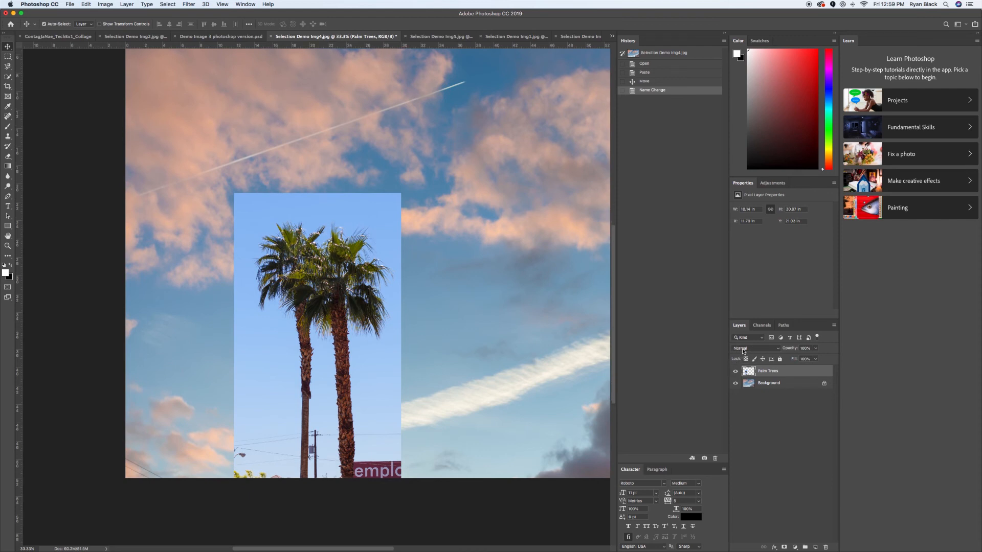
pyautogui.click(742, 350)
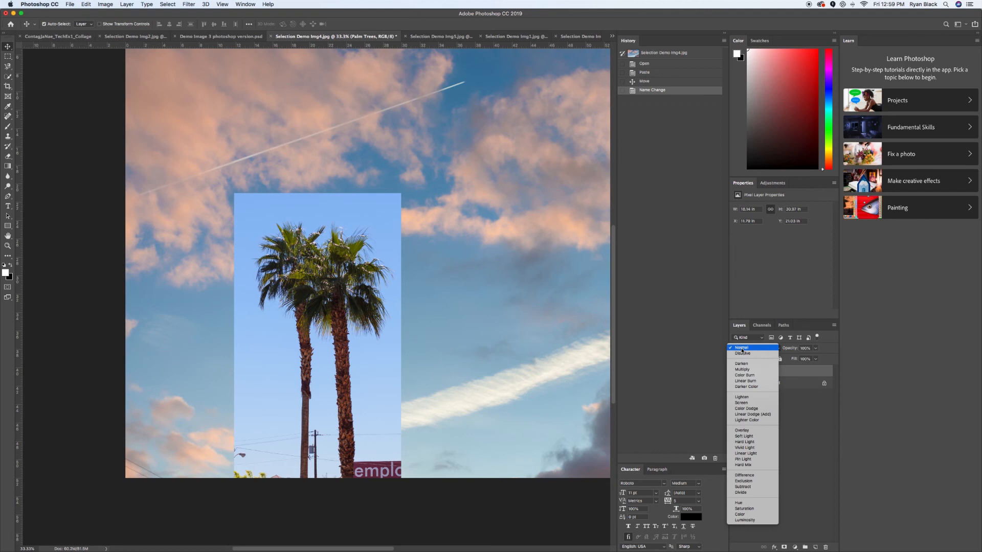
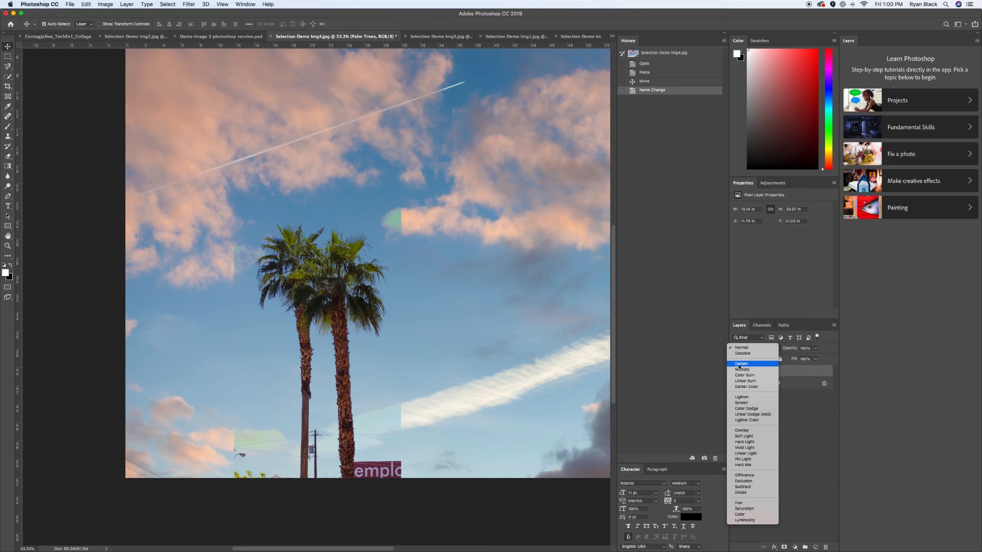
# - Set Palm Trees to Darken blending, nudge it up and right, and add a layer mask
pyautogui.click(739, 364)
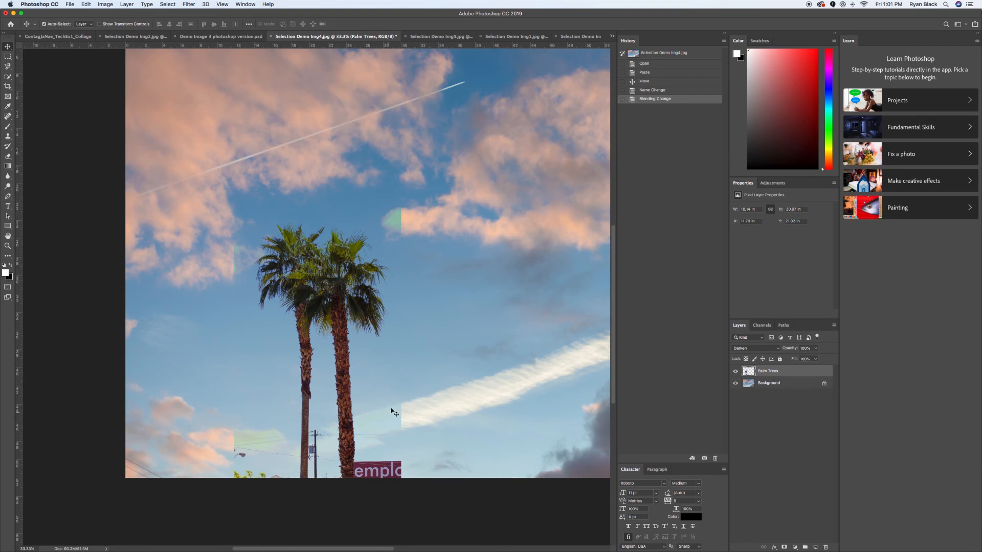
pyautogui.moveTo(348, 293)
pyautogui.mouseDown()
pyautogui.moveTo(473, 255)
pyautogui.moveTo(329, 256)
pyautogui.moveTo(314, 297)
pyautogui.moveTo(338, 295)
pyautogui.mouseUp()
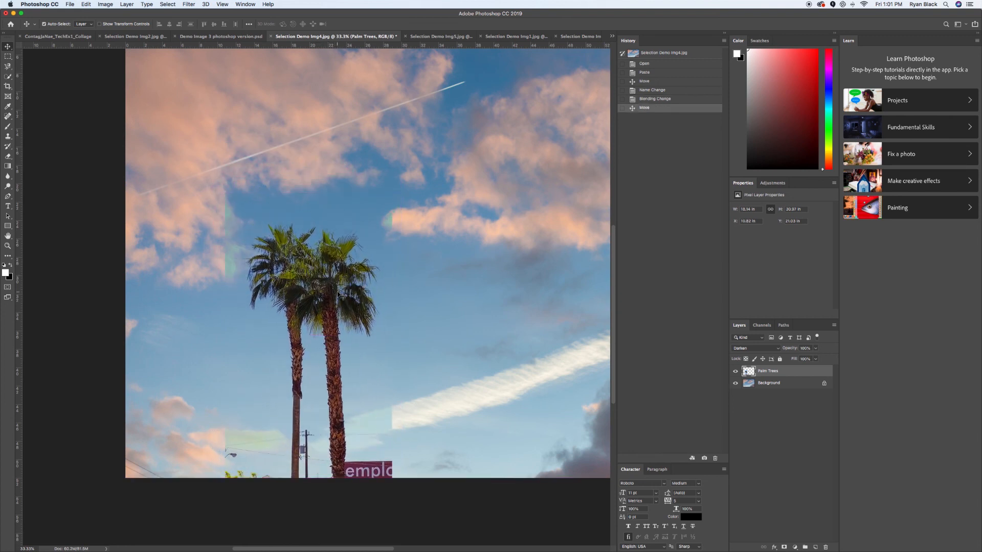
pyautogui.click(785, 547)
pyautogui.scroll(1, 588, 349)
pyautogui.hscroll(1, 588, 349)
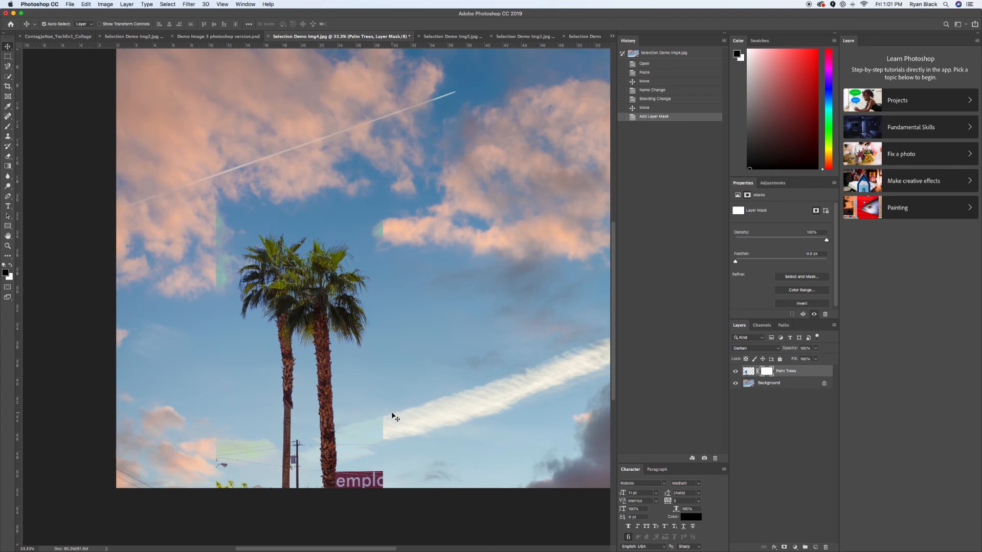
# - Mask out the pasted layer's hard edges and the emplo sign, restoring the palm trunk base
pyautogui.press('b')
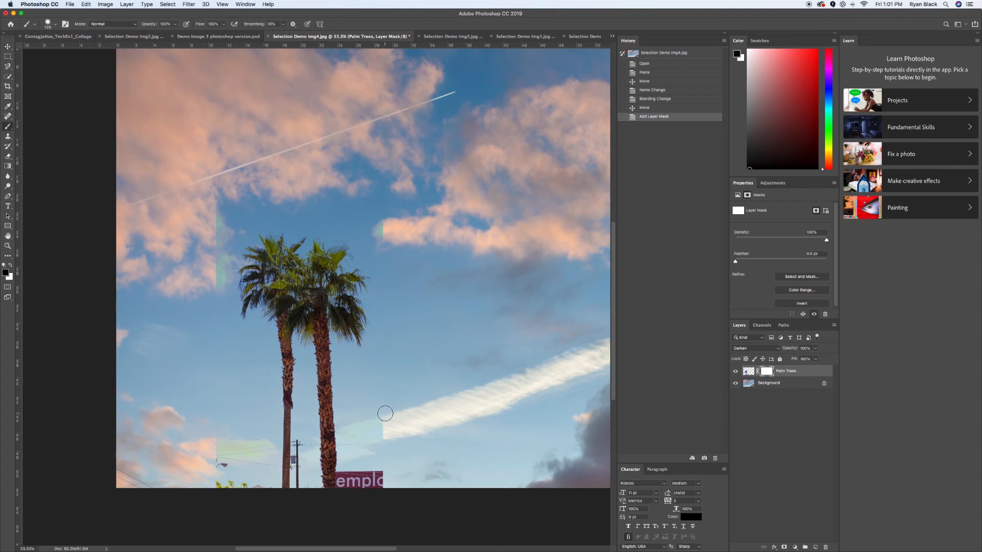
pyautogui.moveTo(380, 429); pyautogui.dragTo(380, 462)
pyautogui.moveTo(353, 397); pyautogui.dragTo(352, 468)
pyautogui.moveTo(372, 408)
pyautogui.mouseDown()
pyautogui.moveTo(372, 480)
pyautogui.moveTo(366, 490)
pyautogui.moveTo(352, 473)
pyautogui.moveTo(344, 479)
pyautogui.moveTo(356, 483)
pyautogui.mouseUp()
pyautogui.press('x')
pyautogui.click(326, 480)
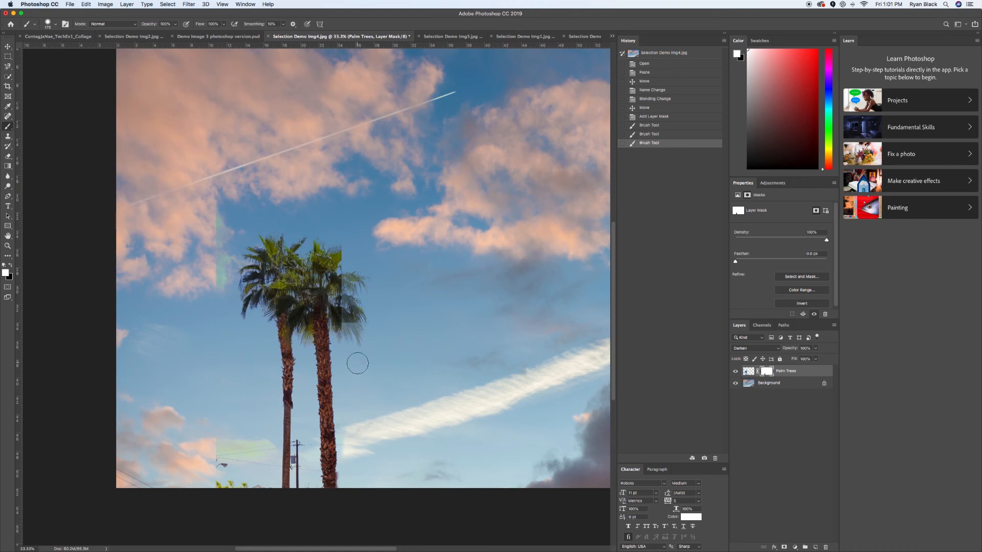
# - Paint out the green fringe, utility pole and bottom edge, undoing strokes that cut the palms
pyautogui.press('x')
pyautogui.moveTo(353, 329); pyautogui.dragTo(356, 278)
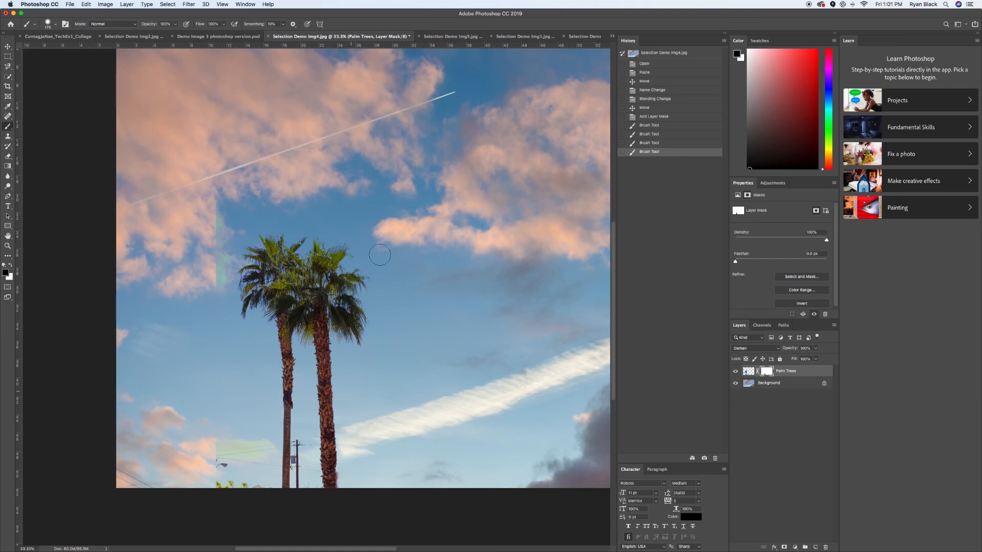
pyautogui.moveTo(221, 220)
pyautogui.mouseDown()
pyautogui.moveTo(210, 240)
pyautogui.moveTo(230, 189)
pyautogui.moveTo(212, 298)
pyautogui.moveTo(224, 255)
pyautogui.moveTo(214, 320)
pyautogui.moveTo(217, 486)
pyautogui.moveTo(230, 423)
pyautogui.moveTo(233, 489)
pyautogui.moveTo(244, 436)
pyautogui.moveTo(244, 484)
pyautogui.moveTo(252, 436)
pyautogui.moveTo(257, 489)
pyautogui.moveTo(266, 433)
pyautogui.moveTo(267, 475)
pyautogui.moveTo(267, 458)
pyautogui.moveTo(271, 469)
pyautogui.moveTo(303, 441)
pyautogui.moveTo(307, 493)
pyautogui.moveTo(302, 426)
pyautogui.mouseUp()
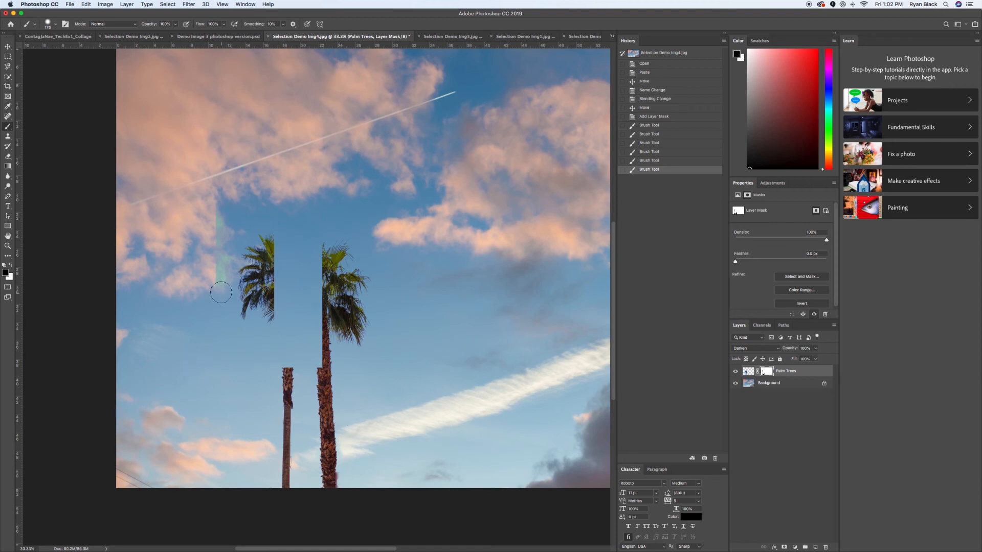
pyautogui.press('super+z')
pyautogui.moveTo(300, 441); pyautogui.dragTo(303, 492)
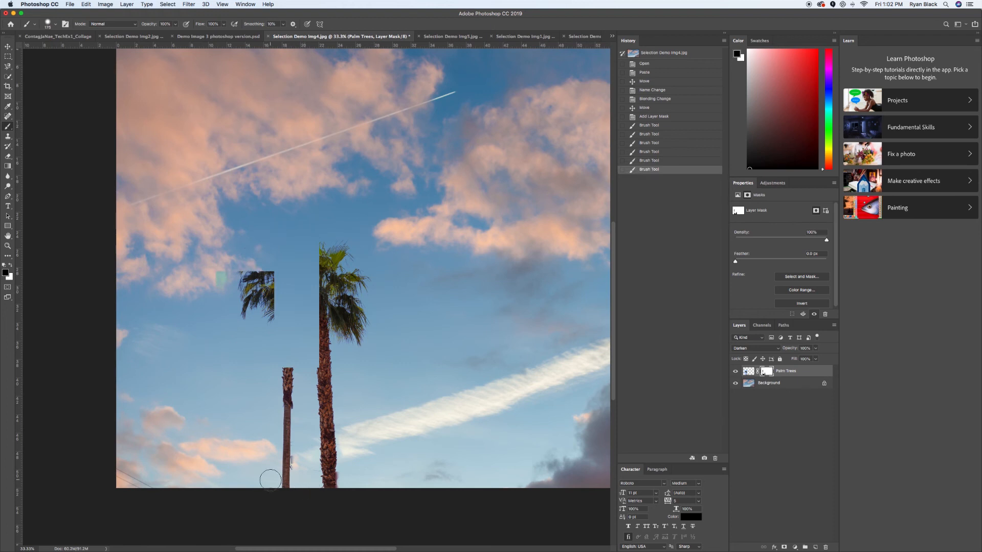
pyautogui.press('super+z')
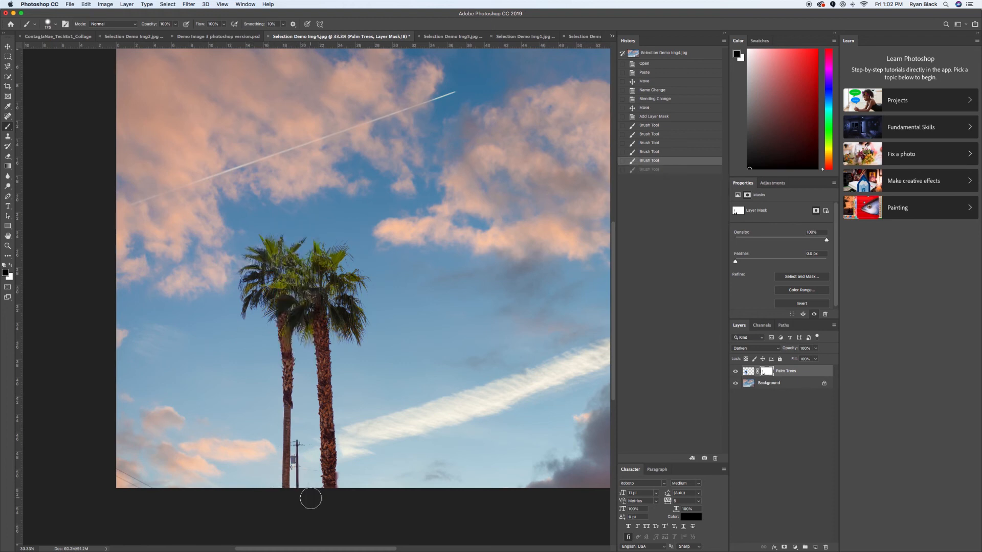
pyautogui.click(308, 487)
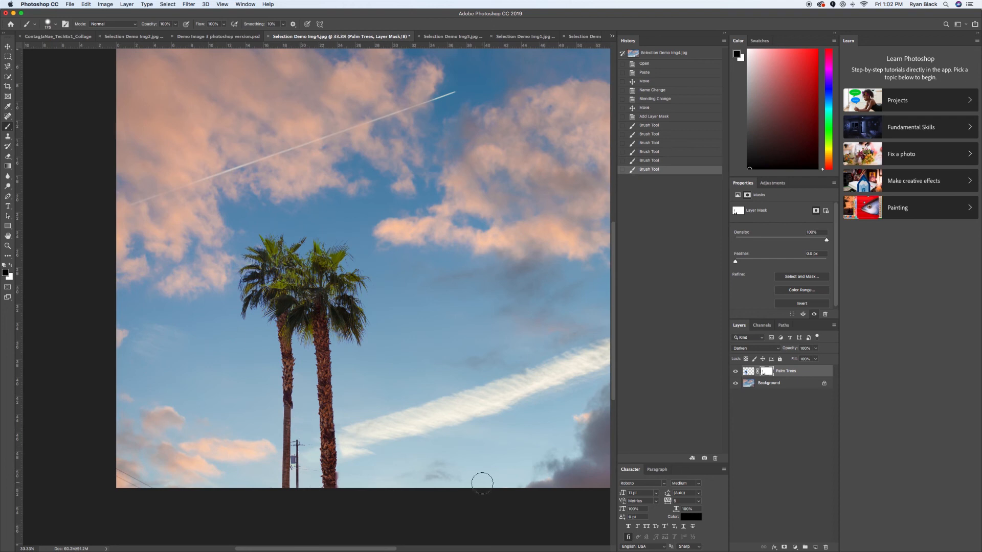
pyautogui.press('super+minus')
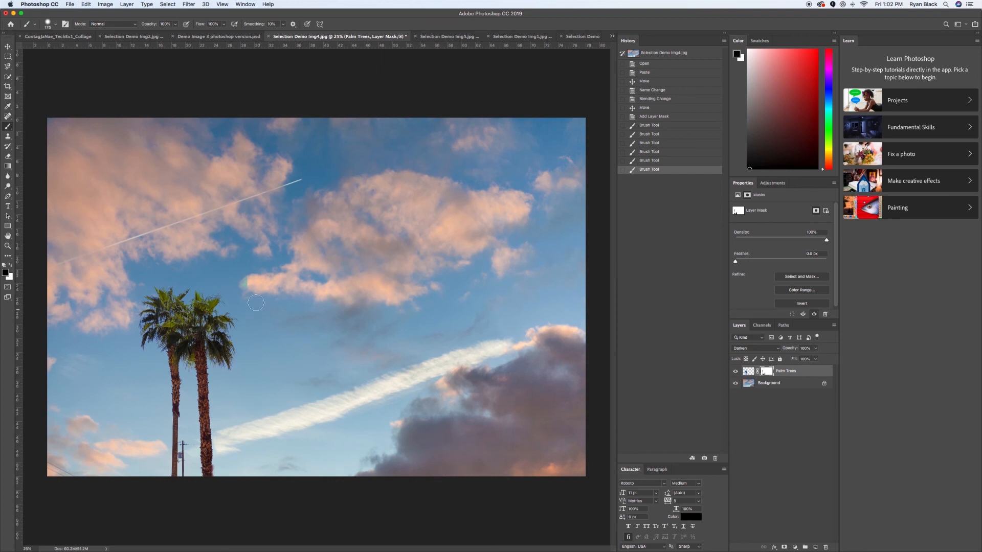
# - Hide a leftover edge near the clouds and duplicate the Palm Trees layer
pyautogui.moveTo(229, 269); pyautogui.dragTo(248, 310)
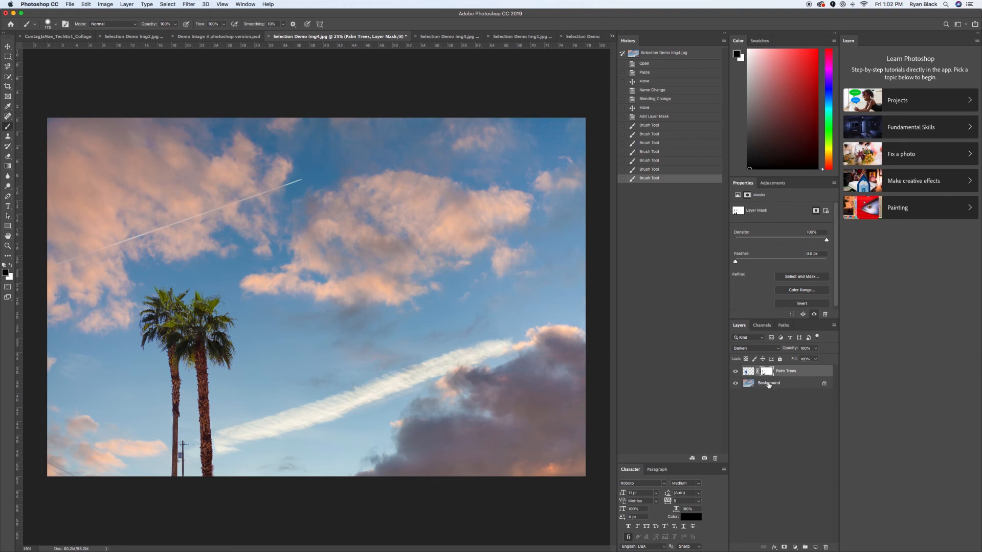
pyautogui.rightClick(795, 374)
pyautogui.press('Escape')
pyautogui.rightClick(789, 373)
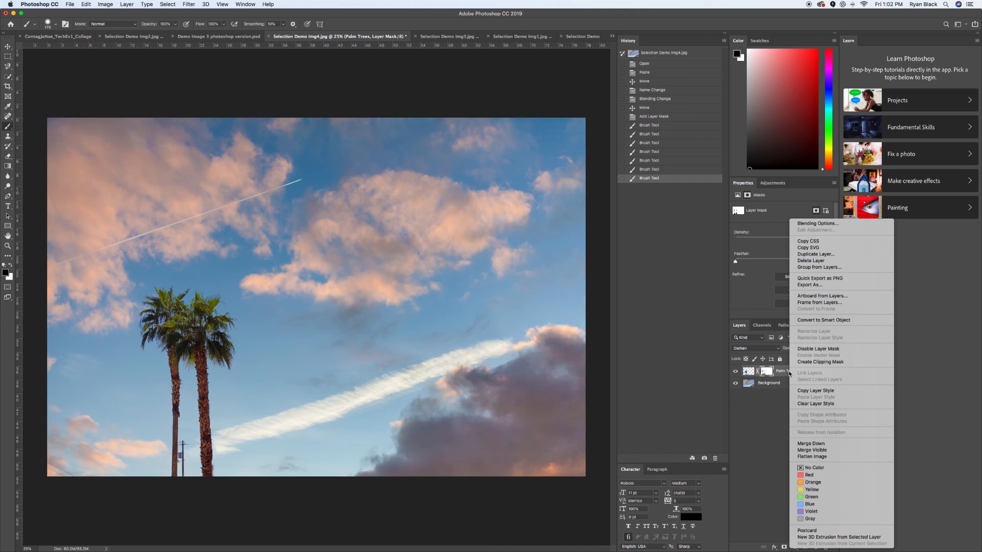
pyautogui.click(822, 256)
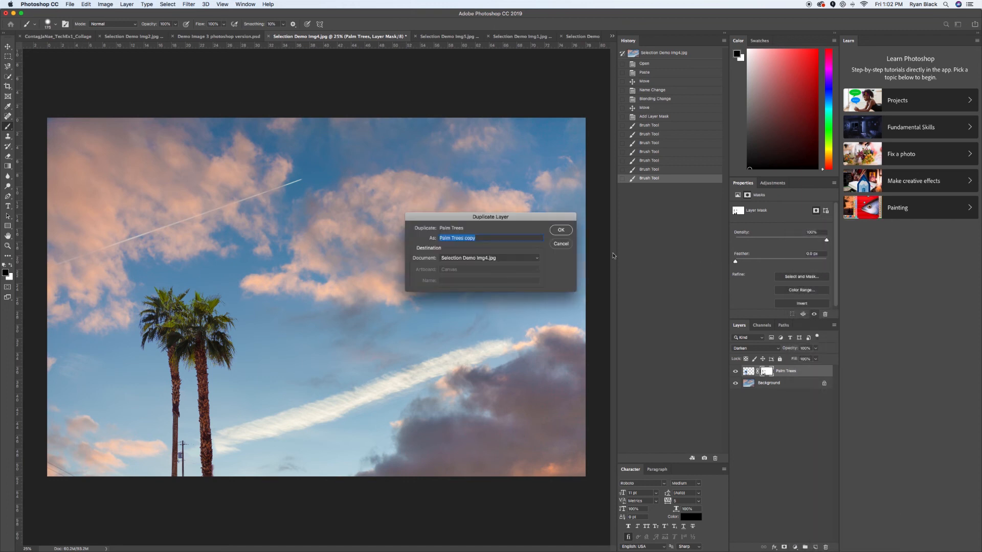
pyautogui.click(558, 231)
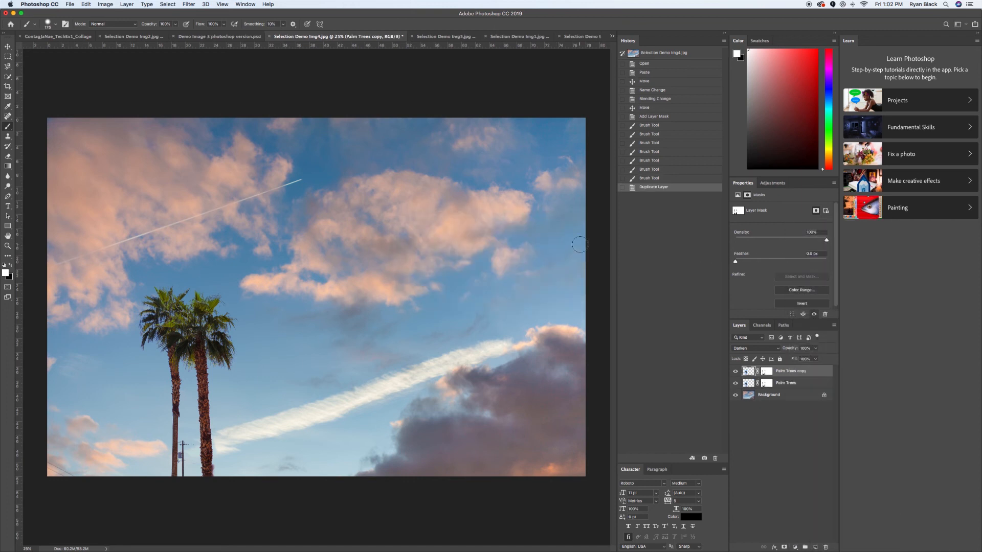
# - Slide the Palm Trees copy sideways so it sits beside the original palms
pyautogui.click(8, 46)
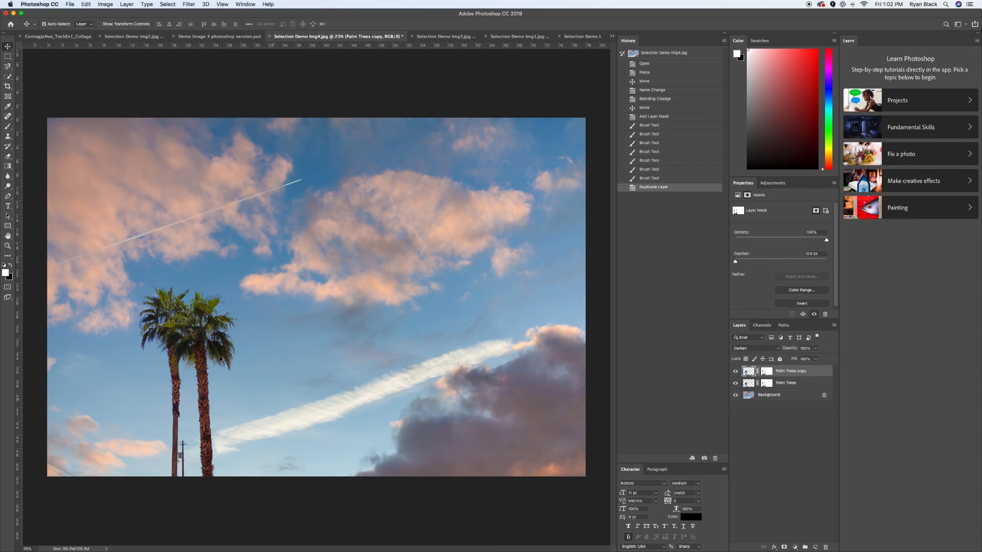
pyautogui.moveTo(217, 348); pyautogui.dragTo(309, 348)
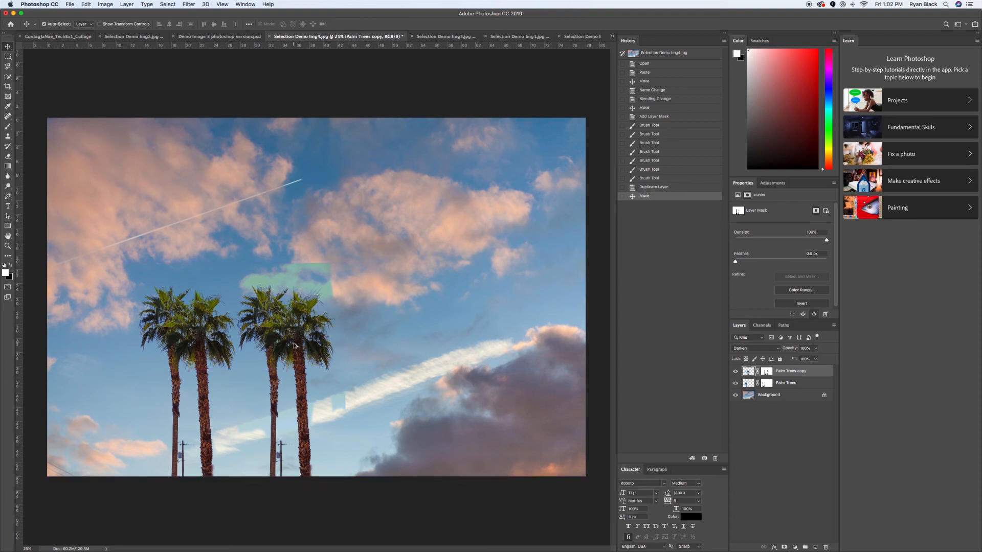
pyautogui.moveTo(295, 346); pyautogui.dragTo(108, 346)
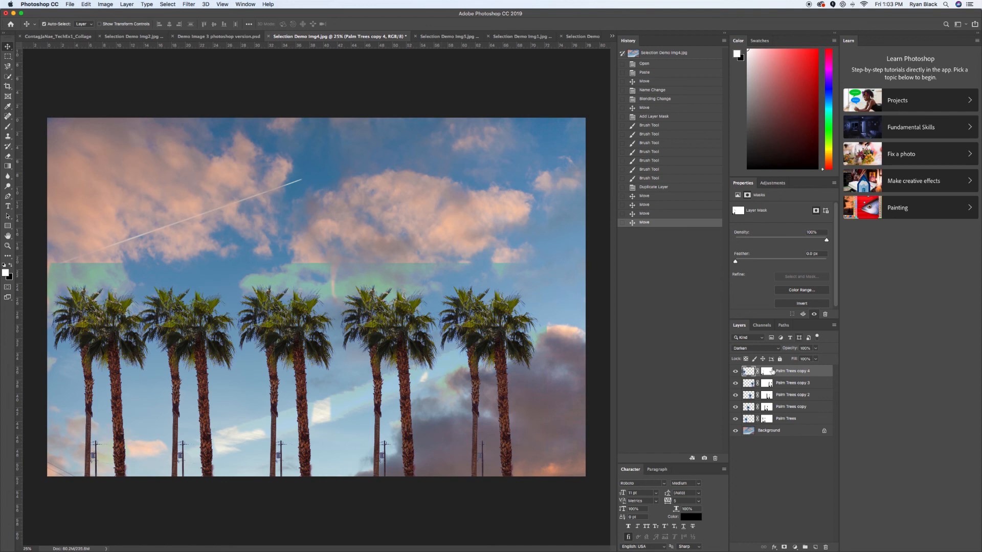
pyautogui.click(767, 409)
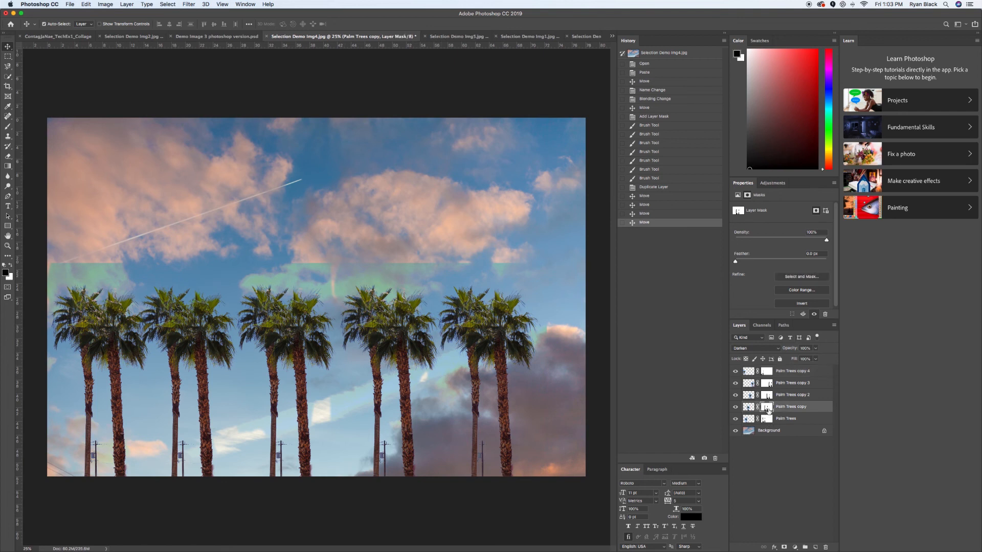
# - Paint out the green bands on the Palm Trees copy and copy 2 masks
pyautogui.press('b')
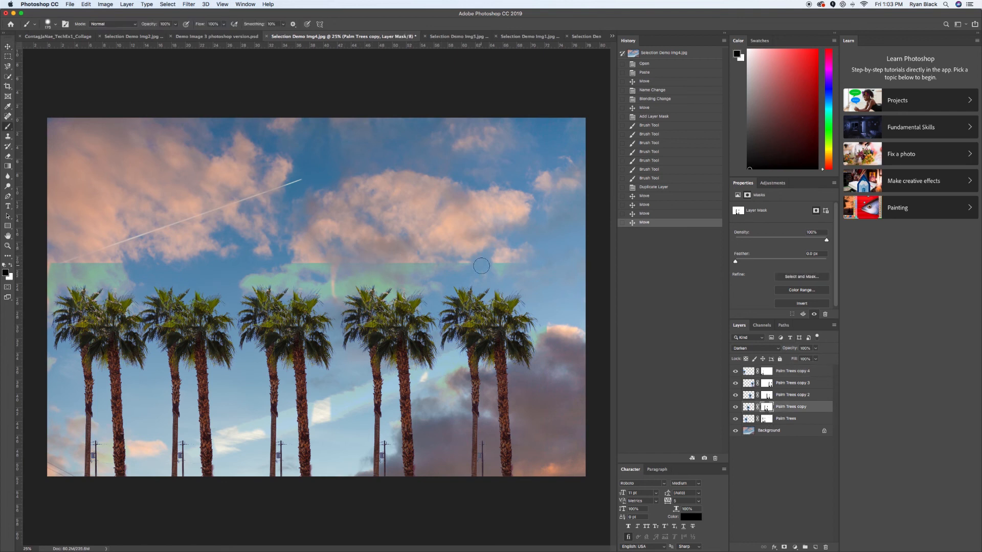
pyautogui.moveTo(313, 268)
pyautogui.mouseDown()
pyautogui.moveTo(264, 270)
pyautogui.moveTo(292, 273)
pyautogui.moveTo(252, 276)
pyautogui.moveTo(242, 287)
pyautogui.moveTo(296, 280)
pyautogui.moveTo(331, 285)
pyautogui.moveTo(328, 299)
pyautogui.moveTo(348, 260)
pyautogui.moveTo(424, 260)
pyautogui.mouseUp()
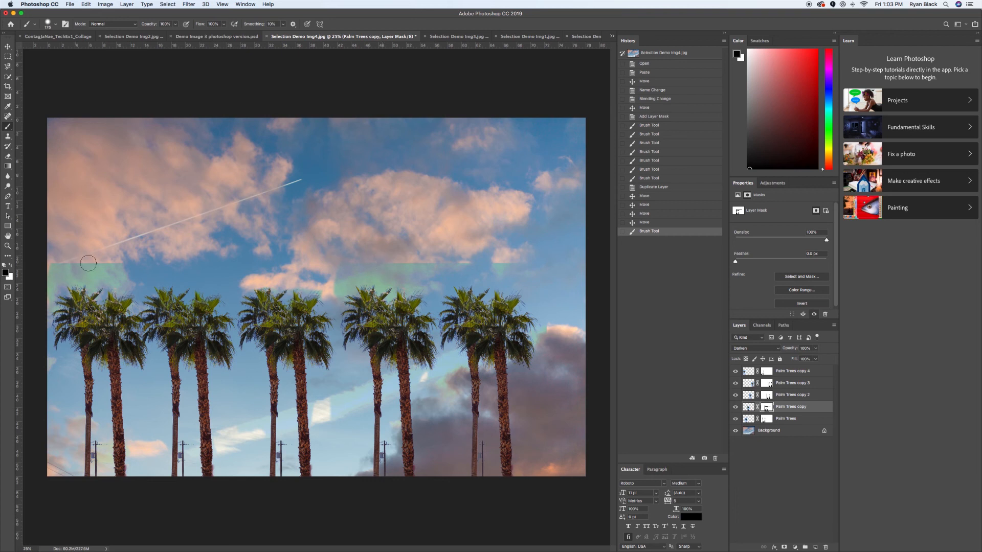
pyautogui.moveTo(88, 263)
pyautogui.mouseDown()
pyautogui.moveTo(114, 265)
pyautogui.moveTo(82, 267)
pyautogui.mouseUp()
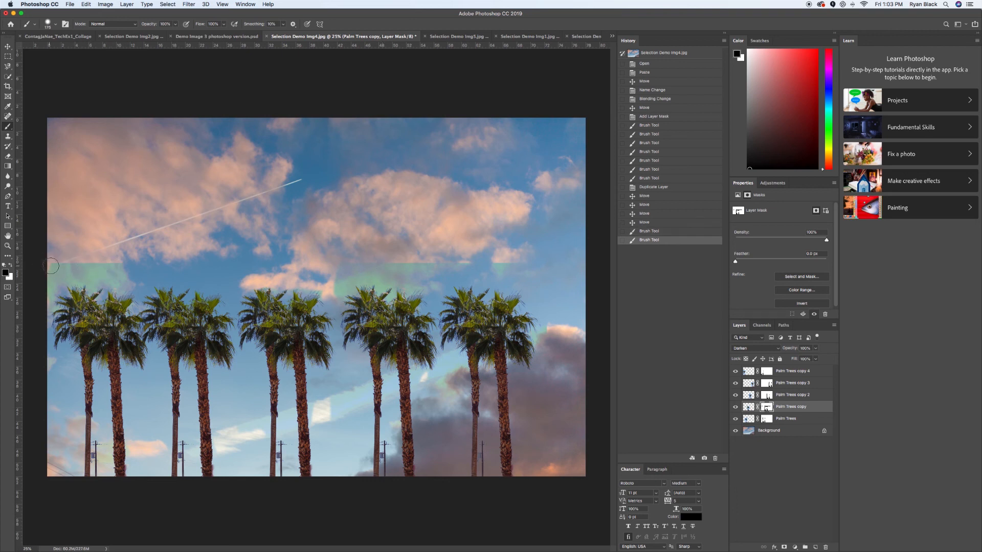
pyautogui.click(768, 397)
pyautogui.moveTo(344, 261)
pyautogui.mouseDown()
pyautogui.moveTo(338, 296)
pyautogui.moveTo(377, 262)
pyautogui.moveTo(338, 265)
pyautogui.moveTo(383, 277)
pyautogui.moveTo(347, 288)
pyautogui.moveTo(364, 270)
pyautogui.moveTo(424, 280)
pyautogui.moveTo(390, 268)
pyautogui.moveTo(525, 266)
pyautogui.moveTo(443, 267)
pyautogui.mouseUp()
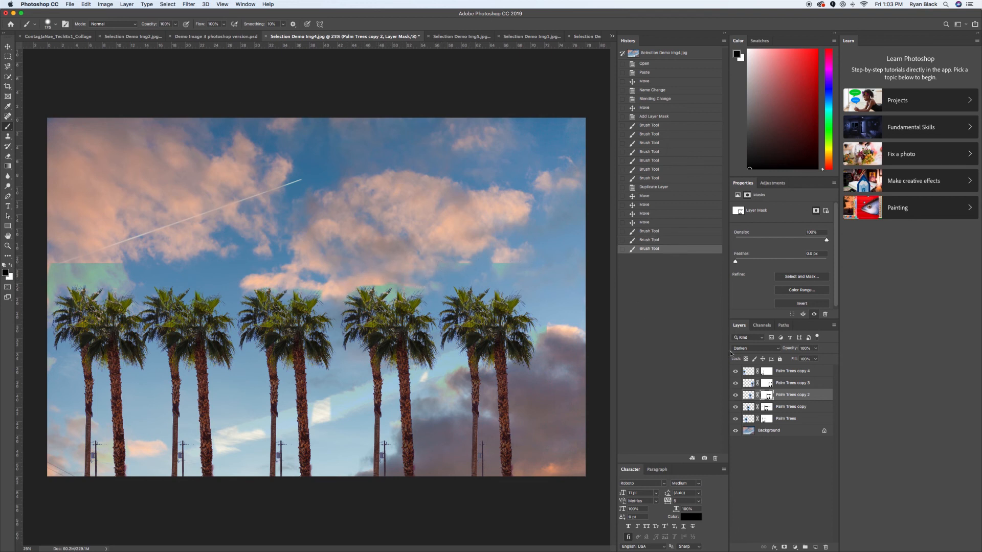
# - Clear the remaining green fringe above the palms on the Palm Trees copy 3 mask
pyautogui.click(771, 384)
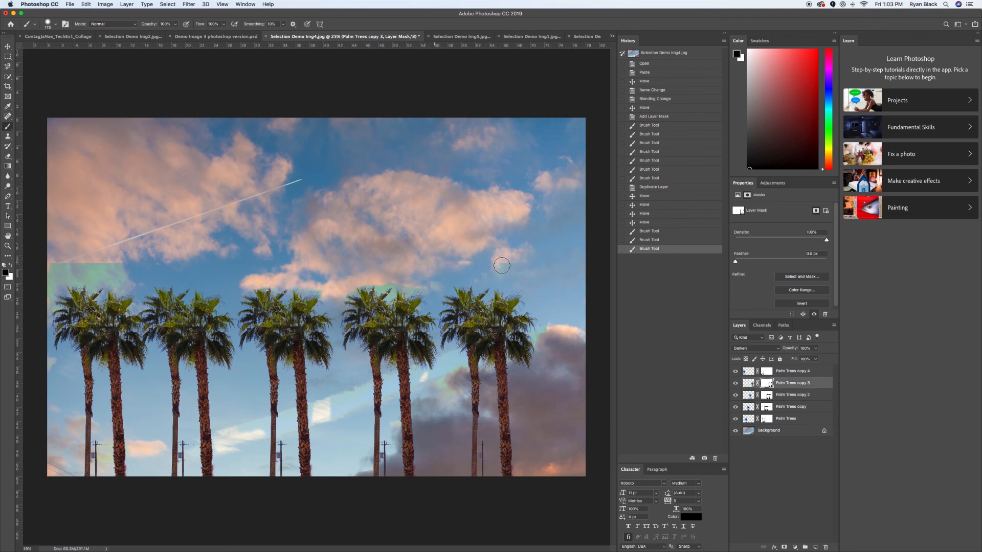
pyautogui.moveTo(490, 277)
pyautogui.mouseDown()
pyautogui.moveTo(548, 272)
pyautogui.moveTo(327, 269)
pyautogui.mouseUp()
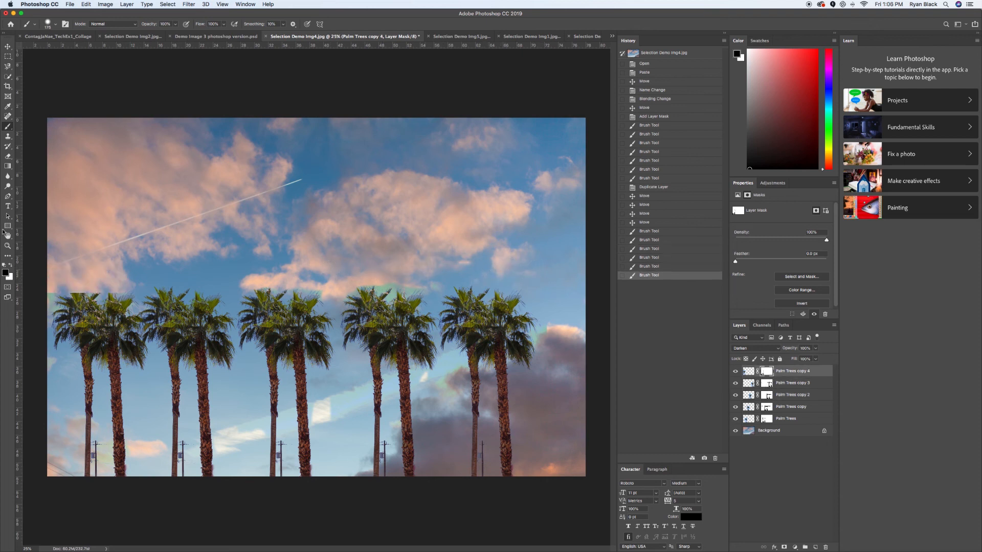
pyautogui.press('super+z')
pyautogui.moveTo(60, 260)
pyautogui.mouseDown()
pyautogui.moveTo(38, 296)
pyautogui.moveTo(77, 263)
pyautogui.moveTo(62, 285)
pyautogui.moveTo(128, 281)
pyautogui.moveTo(130, 272)
pyautogui.moveTo(76, 257)
pyautogui.moveTo(129, 271)
pyautogui.moveTo(86, 271)
pyautogui.moveTo(120, 277)
pyautogui.moveTo(80, 277)
pyautogui.moveTo(42, 304)
pyautogui.mouseUp()
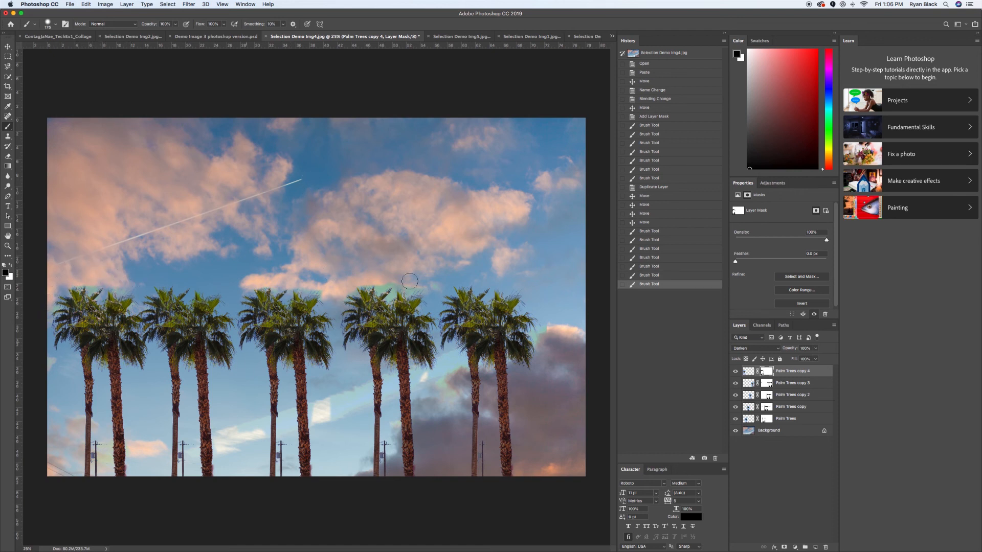
pyautogui.click(767, 384)
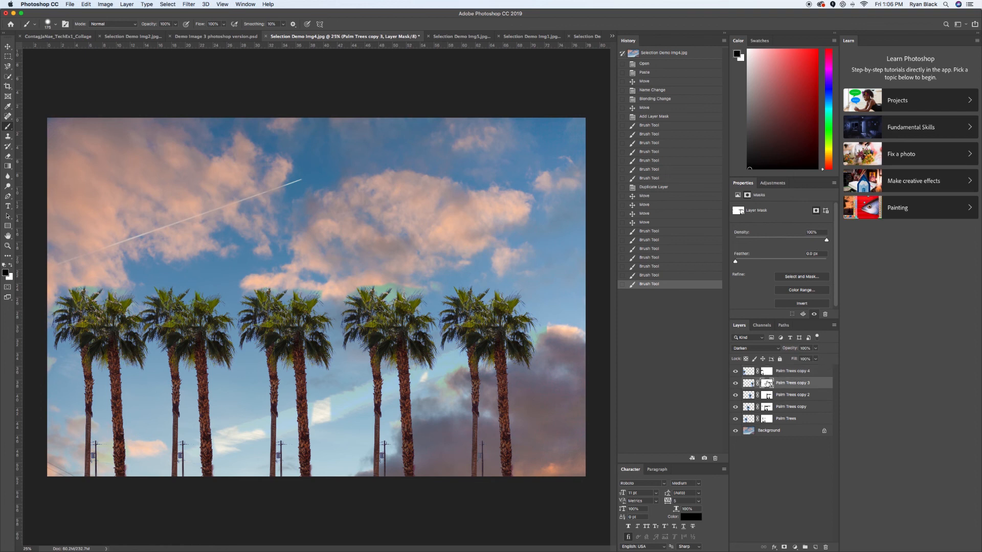
pyautogui.moveTo(394, 281)
pyautogui.mouseDown()
pyautogui.moveTo(320, 283)
pyautogui.moveTo(333, 296)
pyautogui.moveTo(330, 286)
pyautogui.mouseUp()
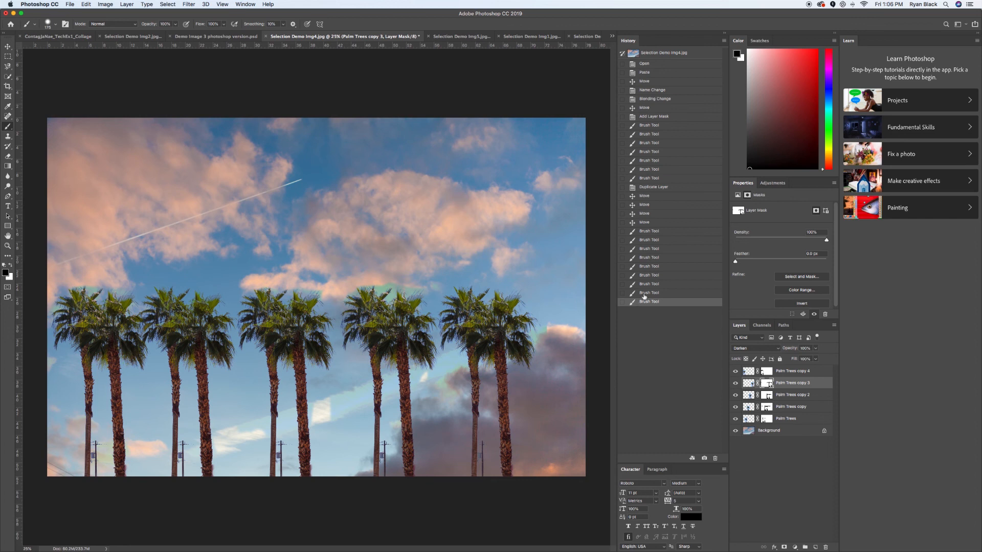
# - Compare earlier History states, return to the latest one, and check the Window menu
pyautogui.click(648, 278)
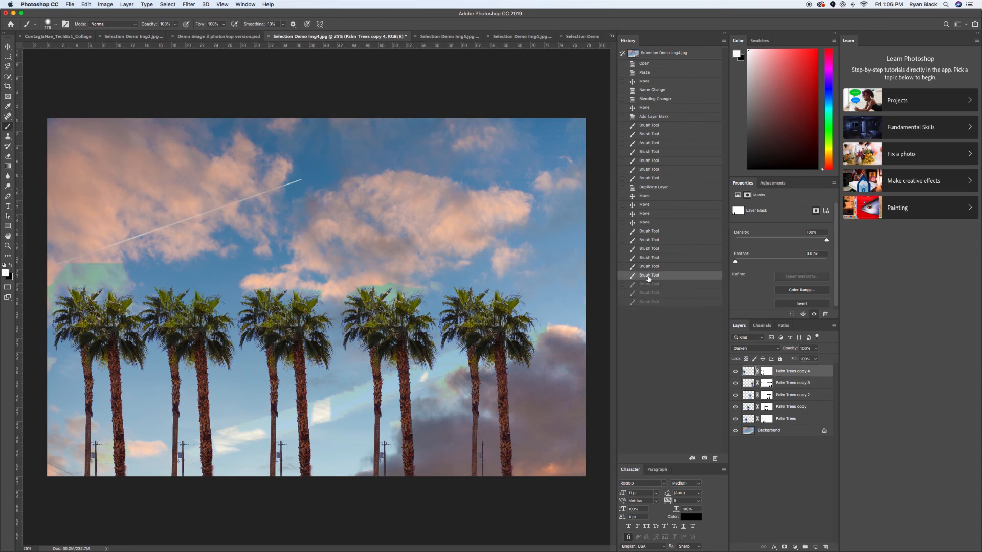
pyautogui.click(649, 231)
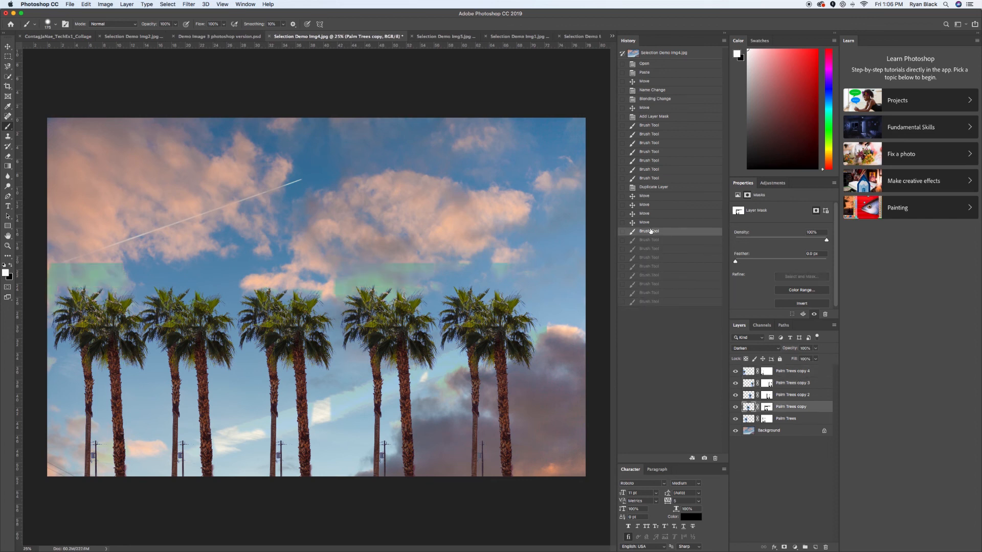
pyautogui.click(649, 302)
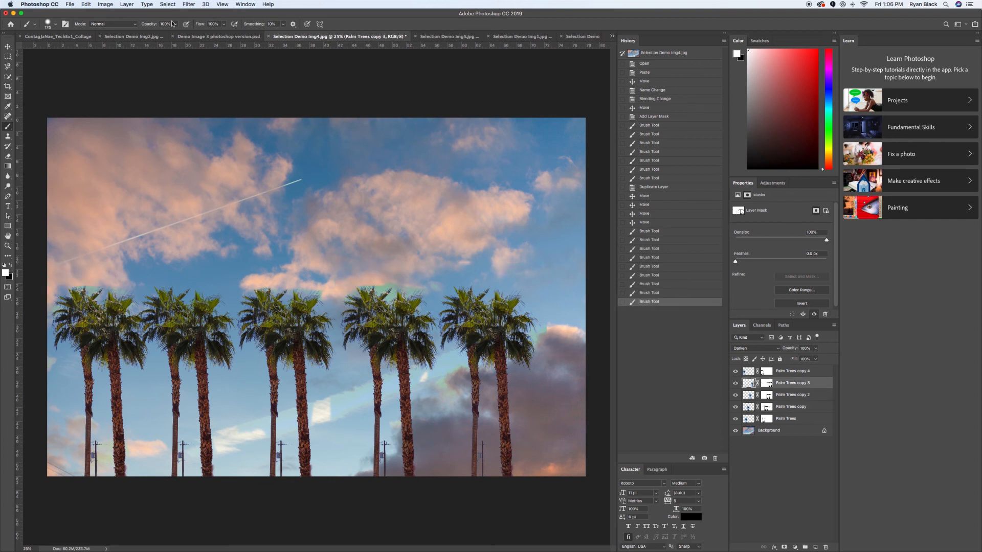
pyautogui.click(237, 6)
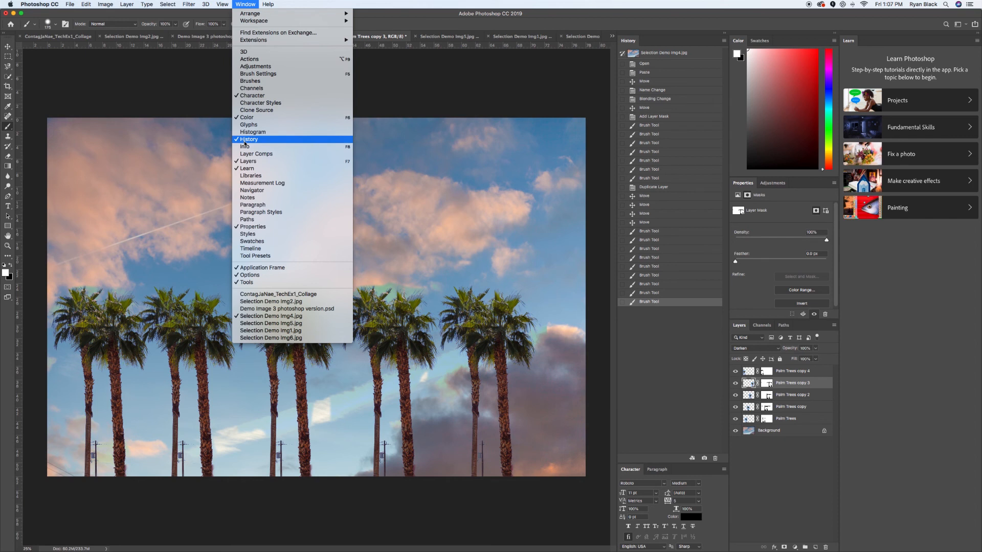
pyautogui.click(249, 4)
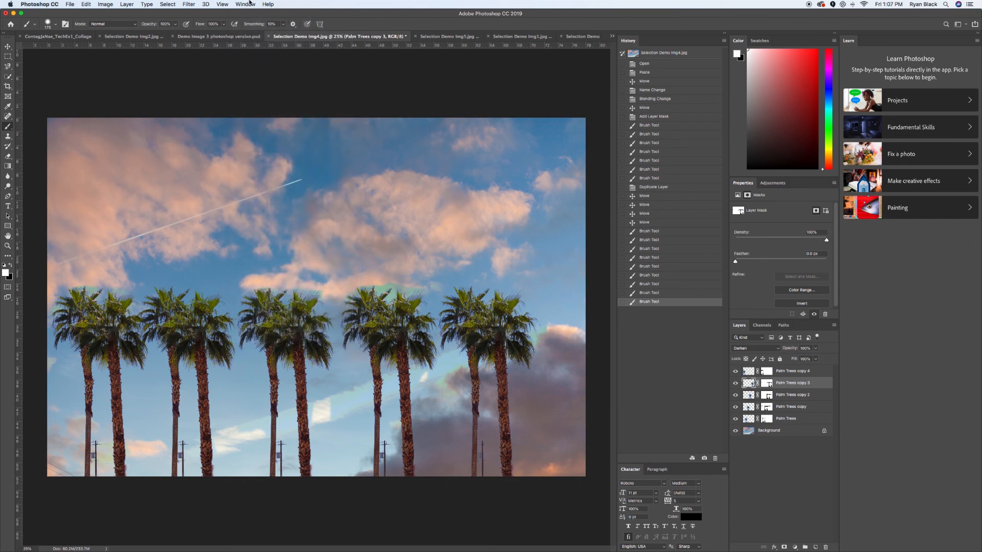
# - Look over the hand and field photos, then brush along the palm tops in the composite
pyautogui.click(519, 37)
pyautogui.click(390, 36)
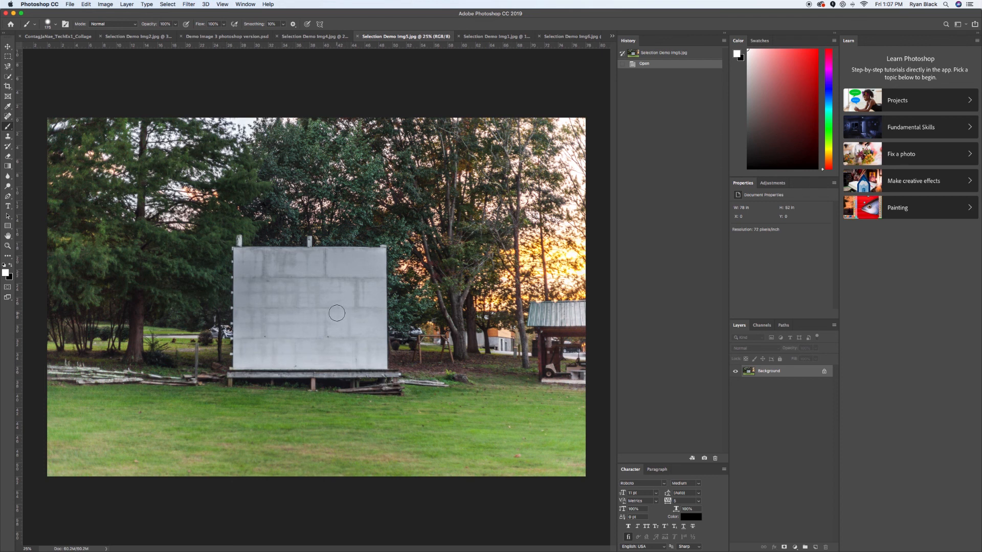
pyautogui.click(290, 37)
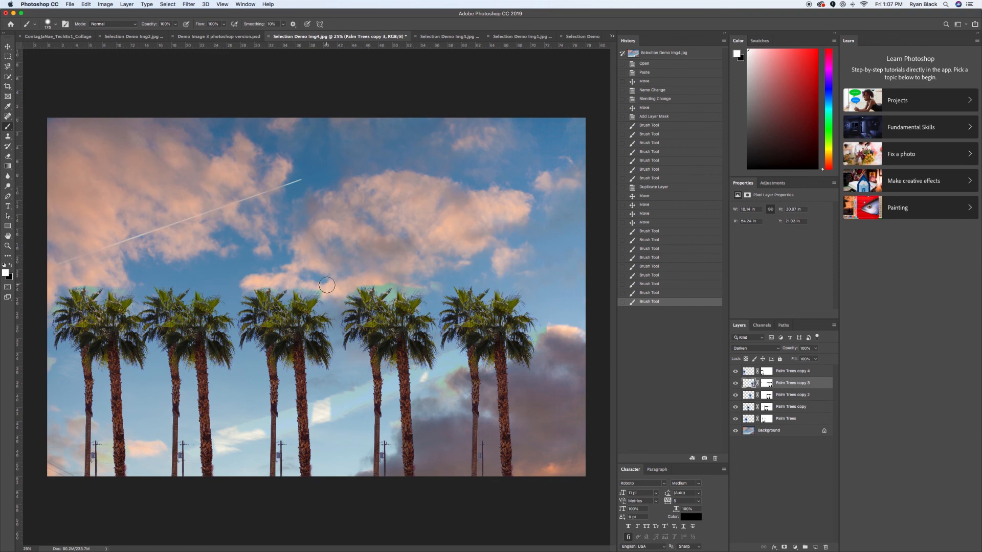
pyautogui.moveTo(316, 286); pyautogui.dragTo(346, 288)
pyautogui.moveTo(414, 285); pyautogui.dragTo(377, 284)
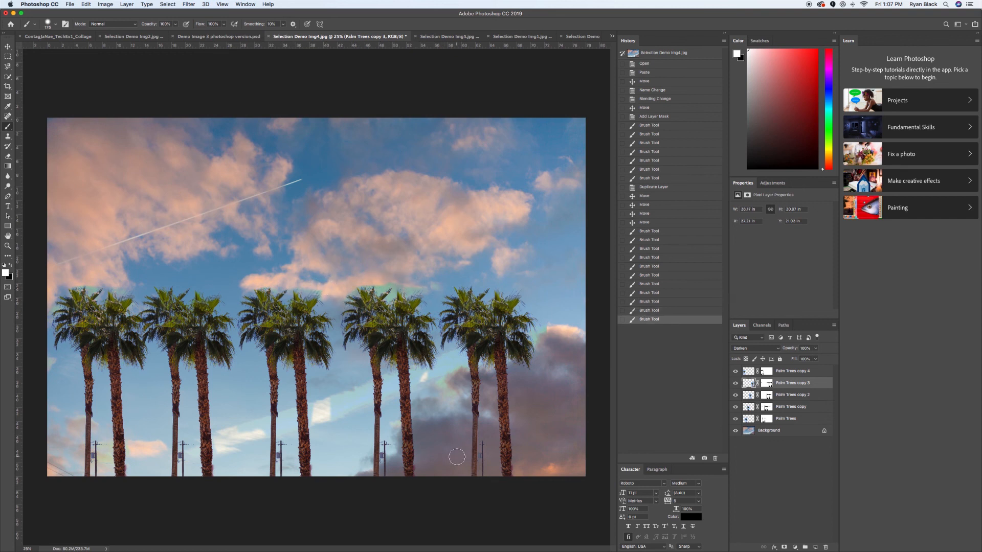
pyautogui.click(782, 396)
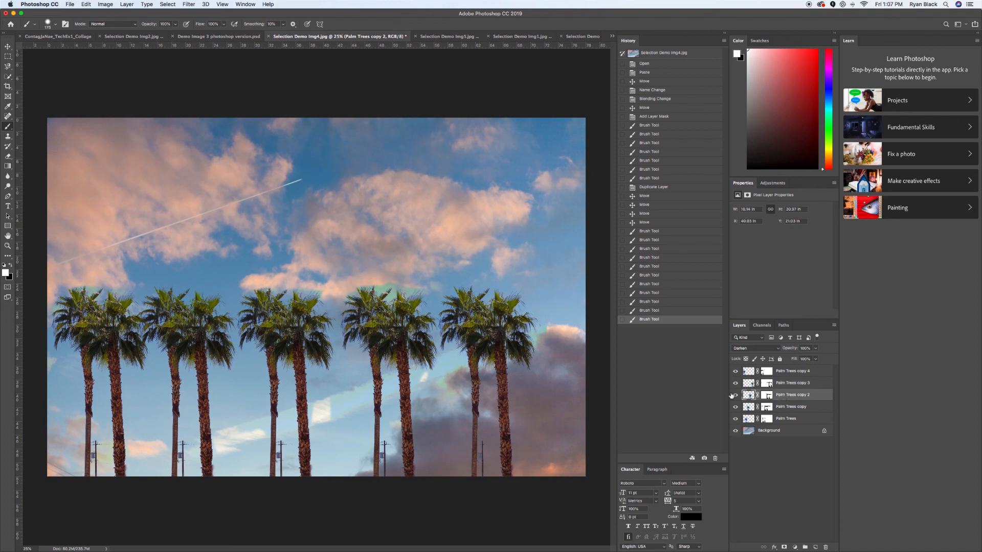
# - Move Palm Trees copy 2 to the right edge, nudge copy 3, and mask stray trunk patches
pyautogui.press('v')
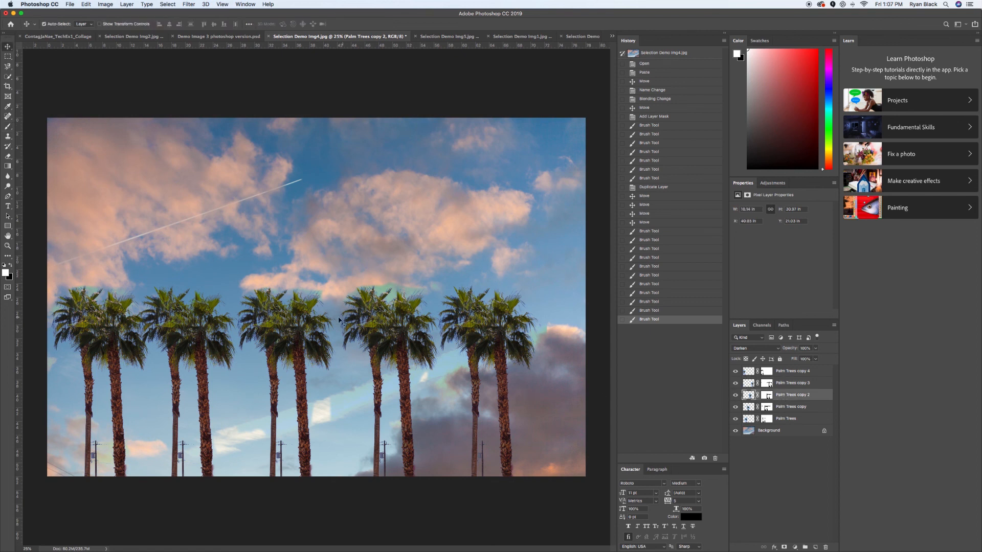
pyautogui.moveTo(380, 336); pyautogui.dragTo(541, 337)
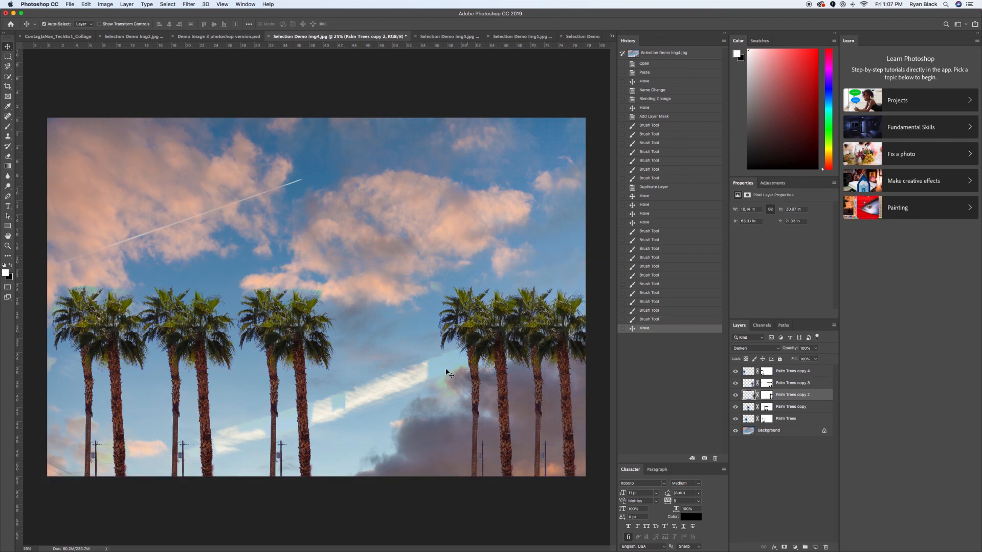
pyautogui.click(749, 407)
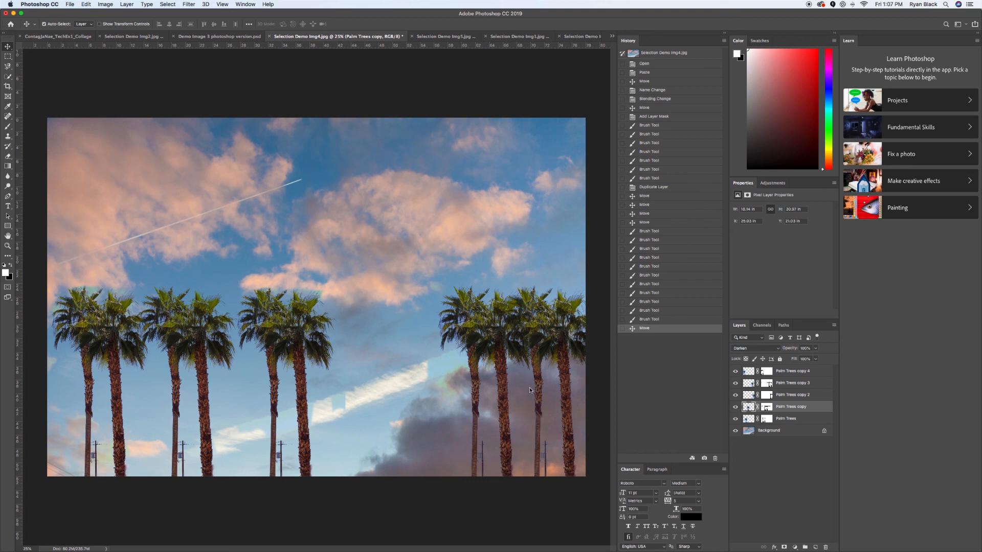
pyautogui.moveTo(470, 350); pyautogui.dragTo(474, 351)
pyautogui.click(767, 384)
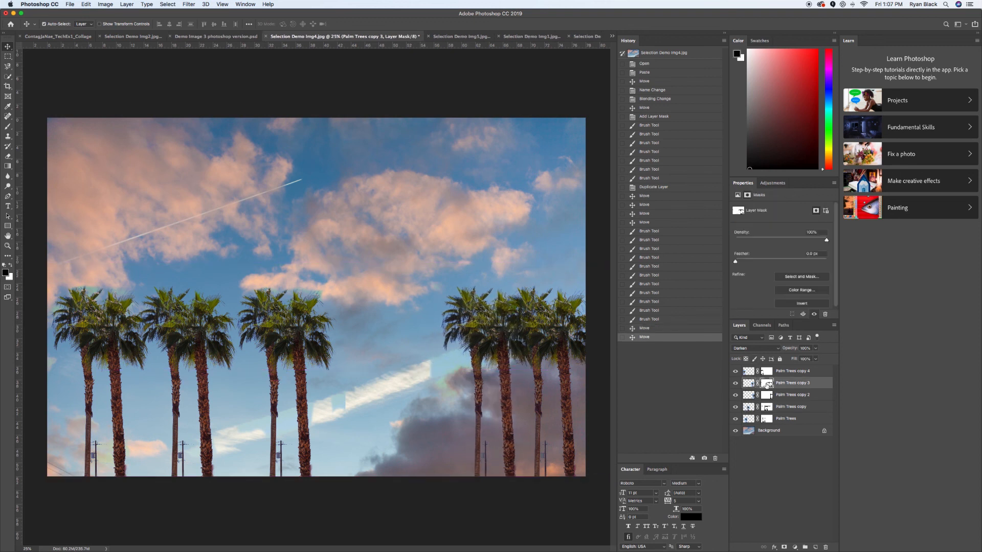
pyautogui.press('b')
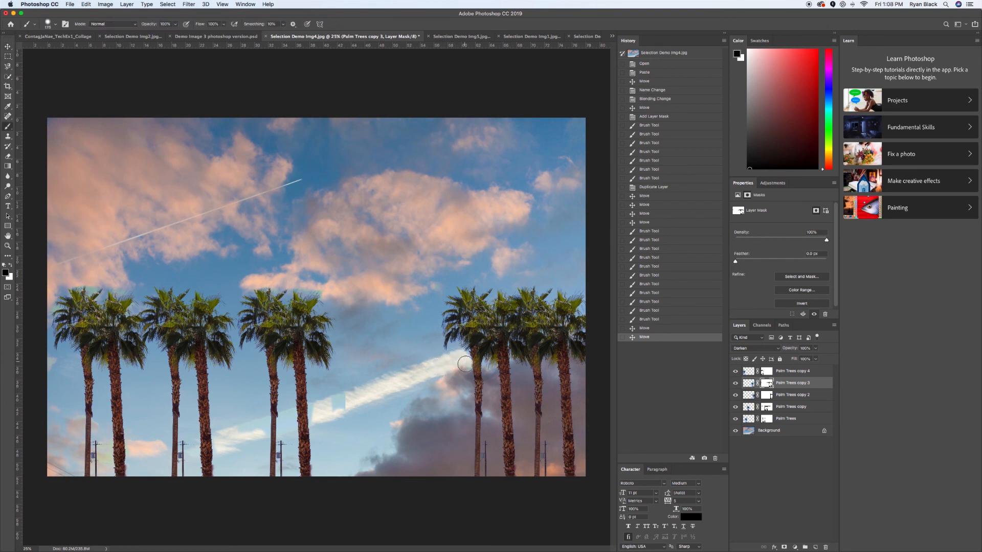
pyautogui.moveTo(464, 366); pyautogui.dragTo(462, 354)
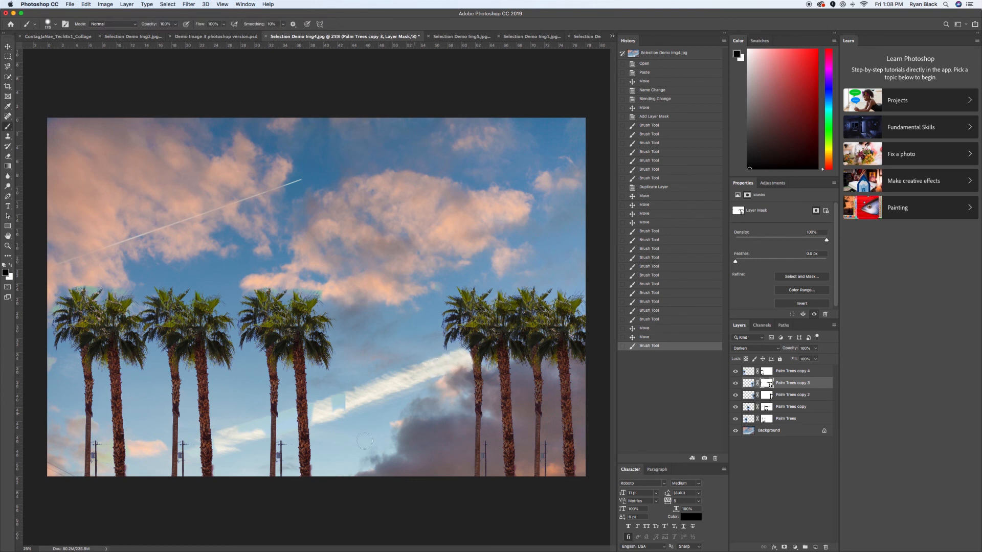
pyautogui.click(768, 395)
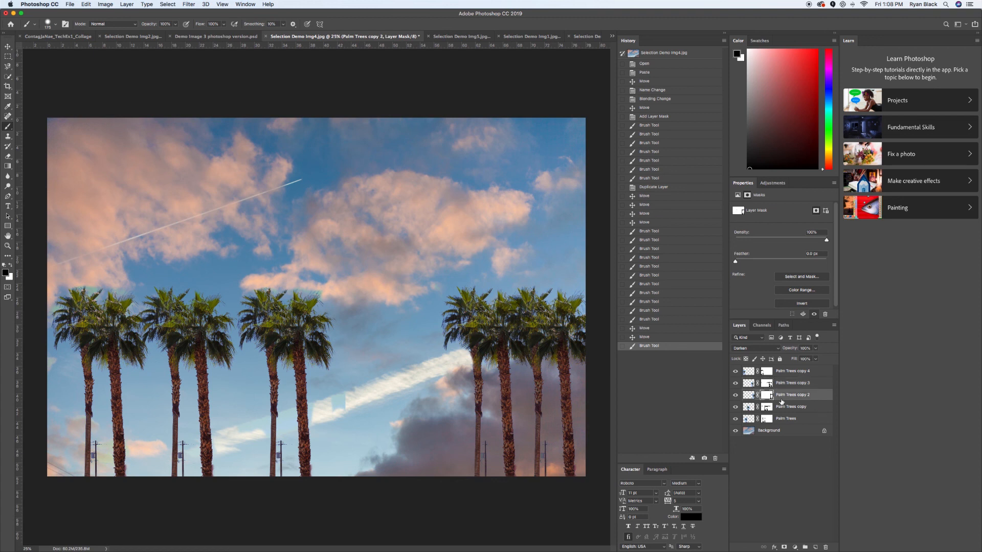
pyautogui.moveTo(299, 404); pyautogui.dragTo(337, 406)
# - Shift the middle palm pair right and down, mask the remaining seams, and select the whole canvas
pyautogui.click(749, 396)
pyautogui.press('v')
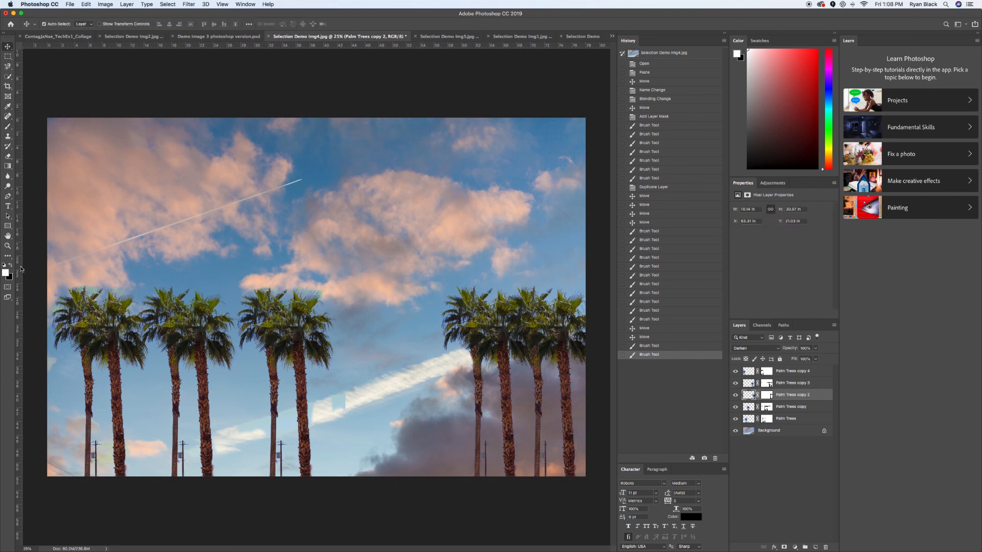
pyautogui.moveTo(291, 330); pyautogui.dragTo(298, 333)
pyautogui.press('b')
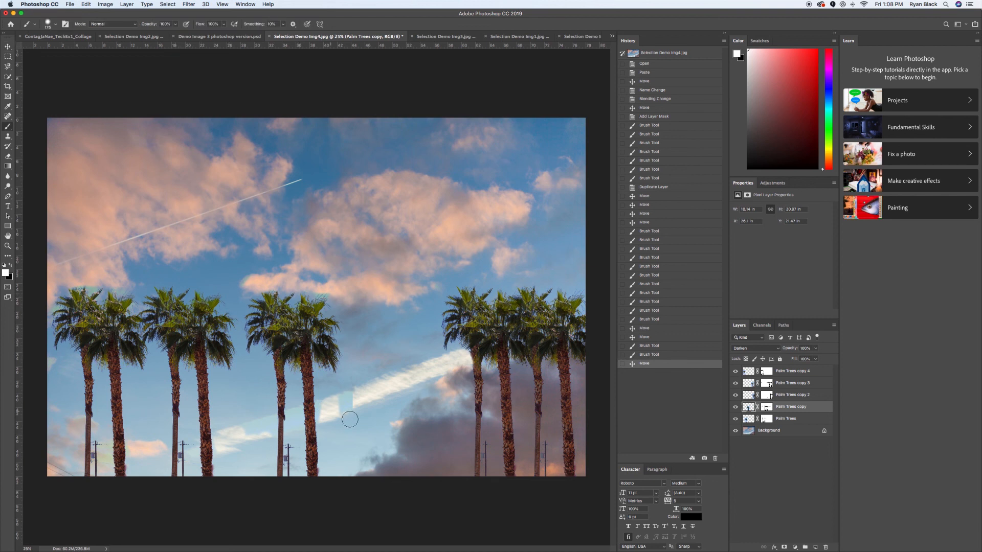
pyautogui.click(767, 407)
pyautogui.press('x')
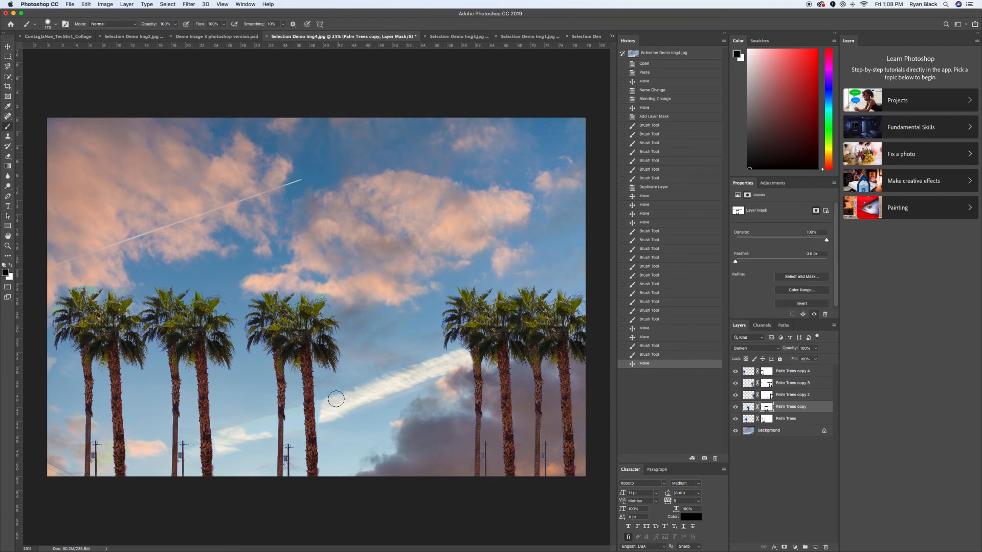
pyautogui.moveTo(322, 398); pyautogui.dragTo(290, 415)
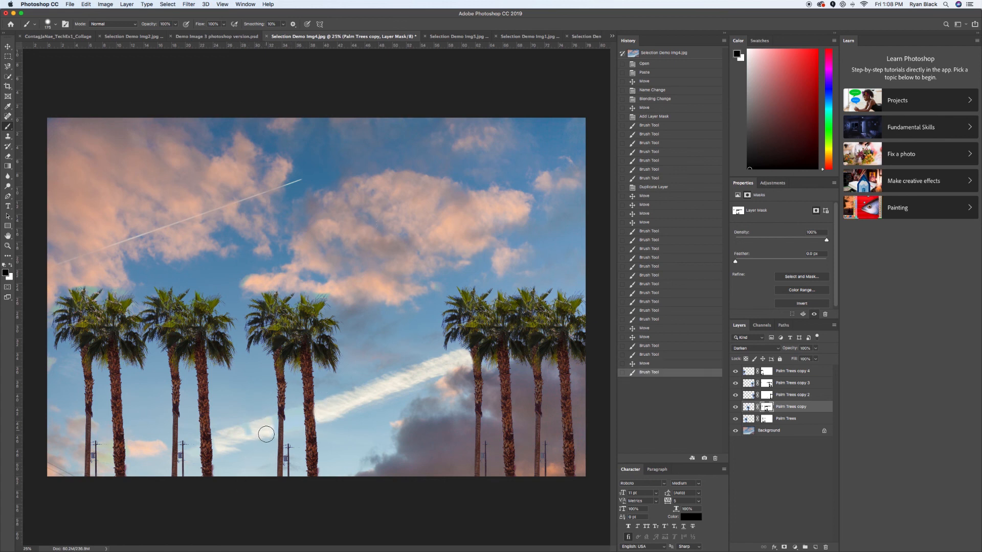
pyautogui.moveTo(254, 428)
pyautogui.mouseDown()
pyautogui.moveTo(293, 412)
pyautogui.moveTo(293, 443)
pyautogui.mouseUp()
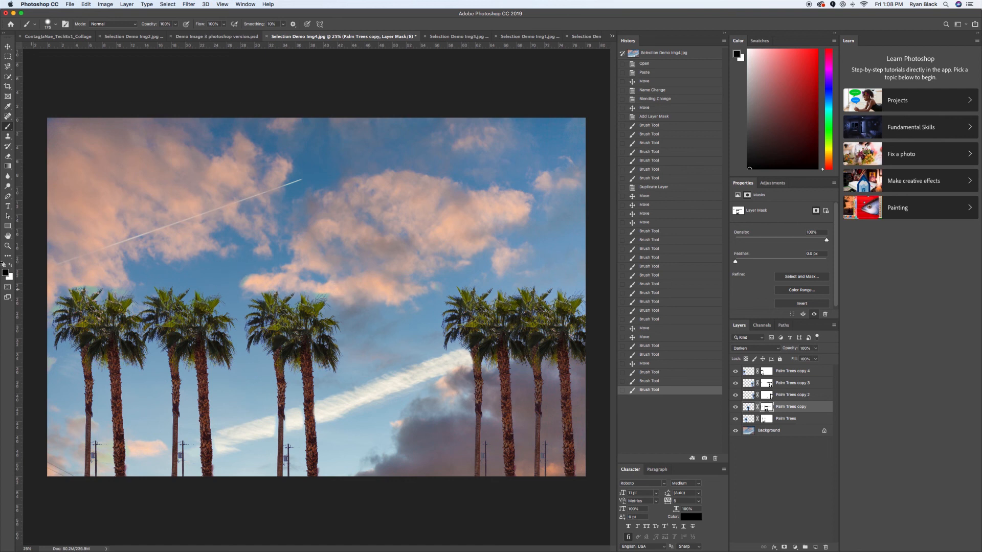
pyautogui.click(8, 56)
pyautogui.moveTo(48, 118); pyautogui.dragTo(604, 547)
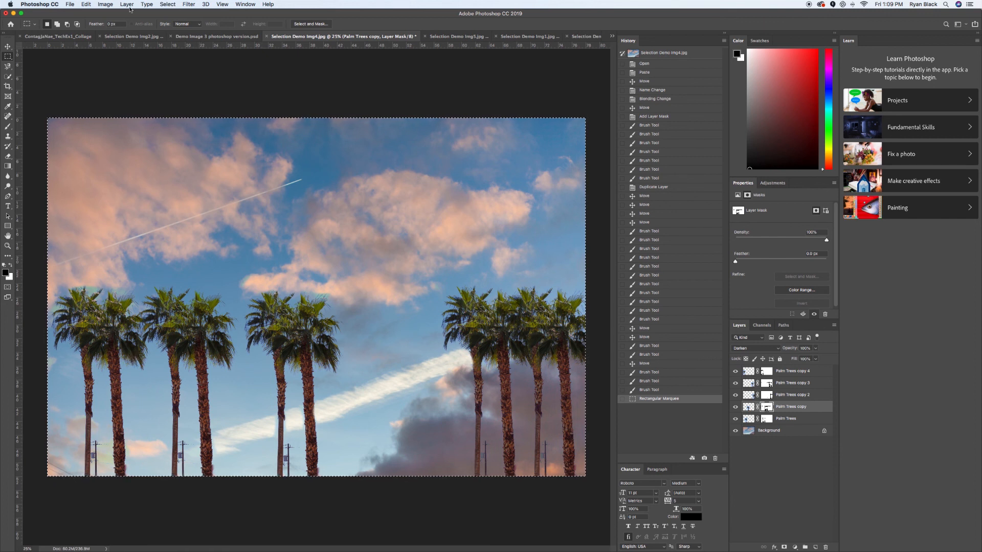
# - Copy Merged the palm sky, paste it into the wall-in-field photo, and name it 'Clouds and palm'
pyautogui.click(85, 5)
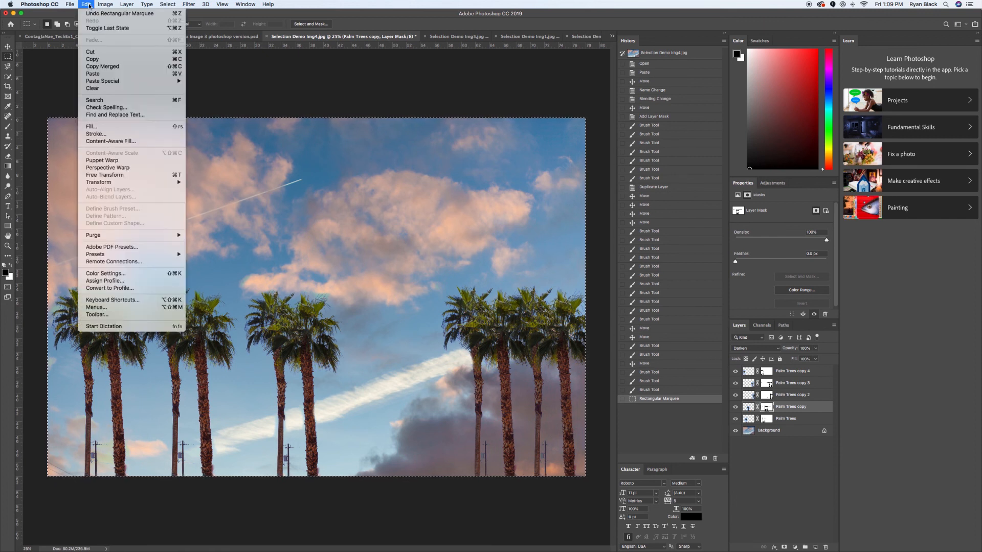
pyautogui.click(100, 67)
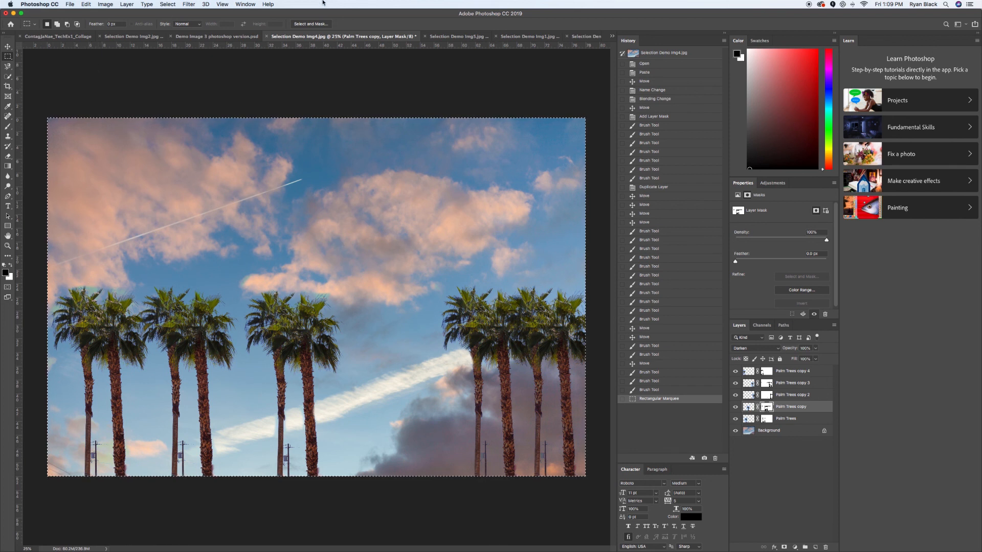
pyautogui.click(452, 37)
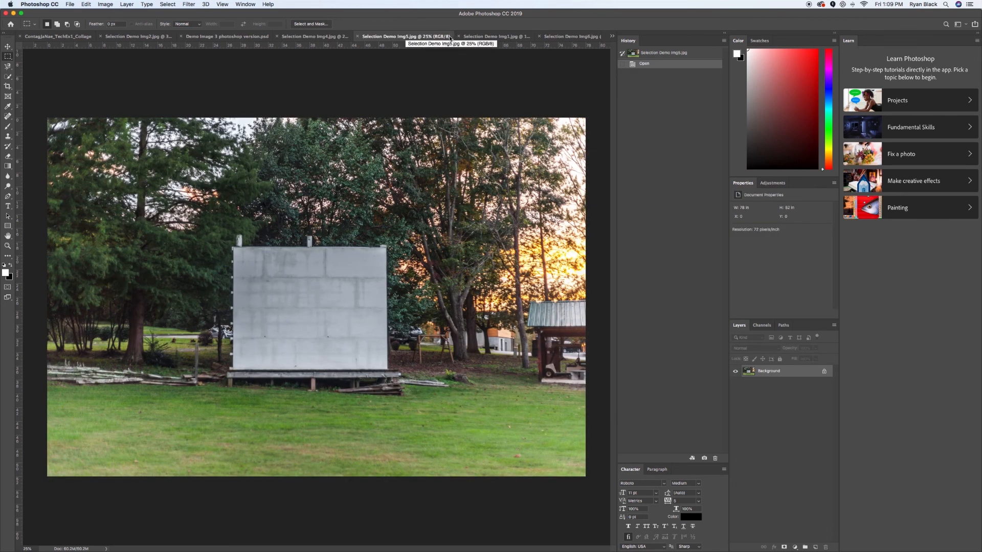
pyautogui.press('super+v')
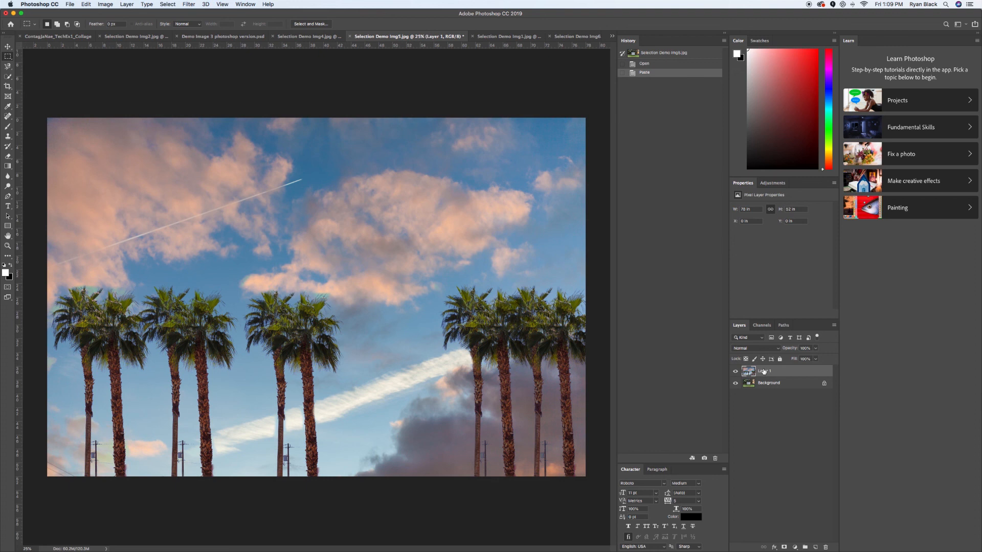
pyautogui.write('Clouds and palms')
pyautogui.press('Return')
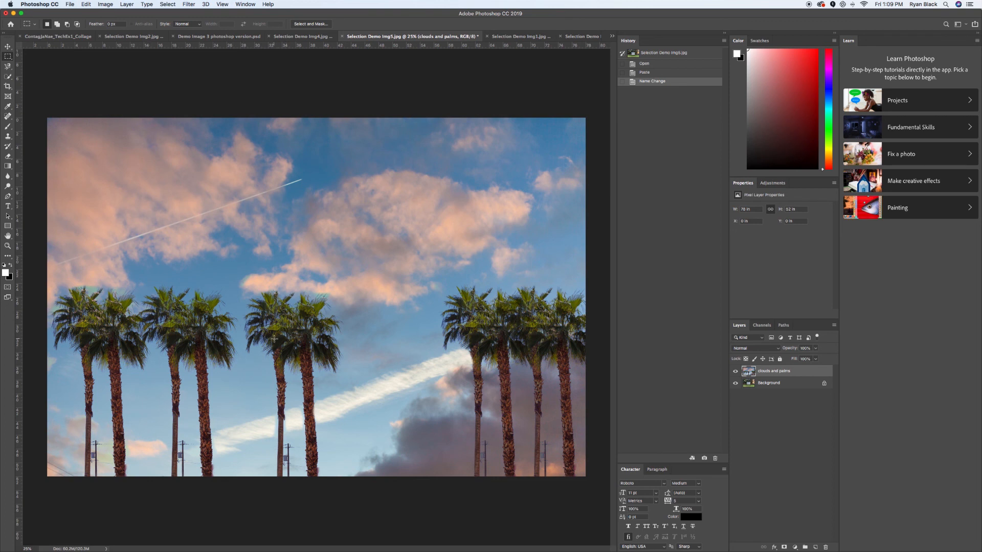
# - Lower the clouds layer opacity to 67%
pyautogui.click(815, 349)
pyautogui.moveTo(816, 361)
pyautogui.mouseDown()
pyautogui.moveTo(800, 362)
pyautogui.moveTo(809, 364)
pyautogui.mouseUp()
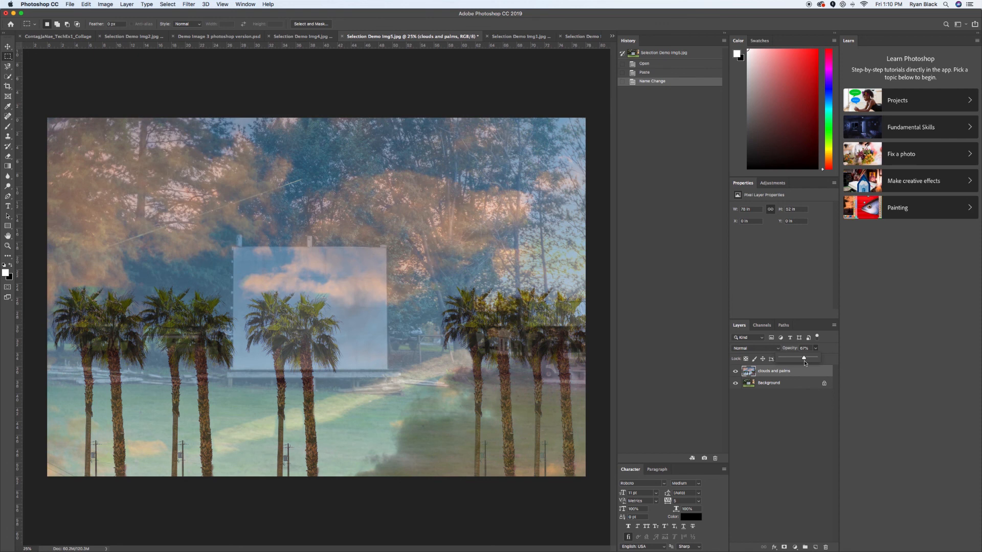
pyautogui.click(804, 361)
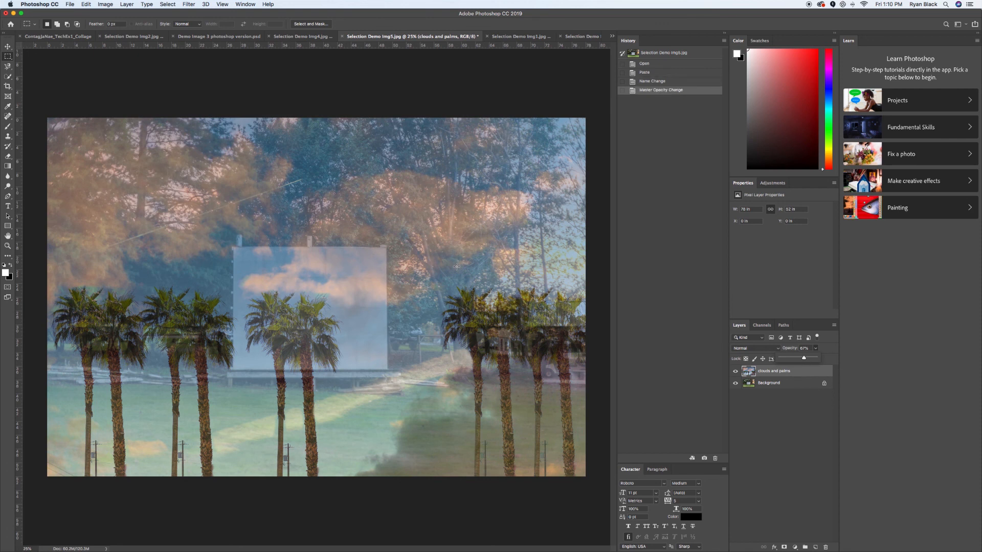
# - Scale the sky image down and fit it over the blank billboard
pyautogui.click(85, 5)
pyautogui.moveTo(103, 183)
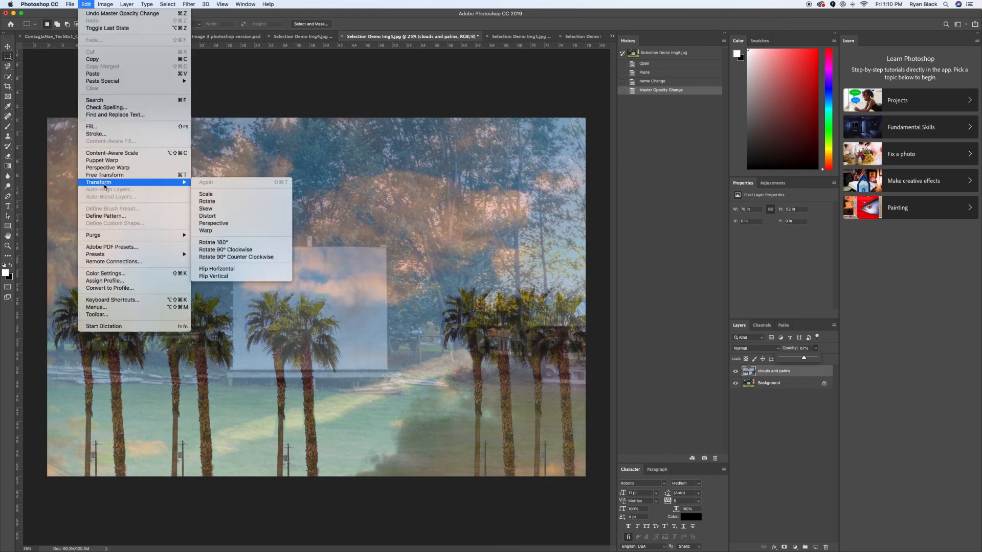
pyautogui.click(245, 196)
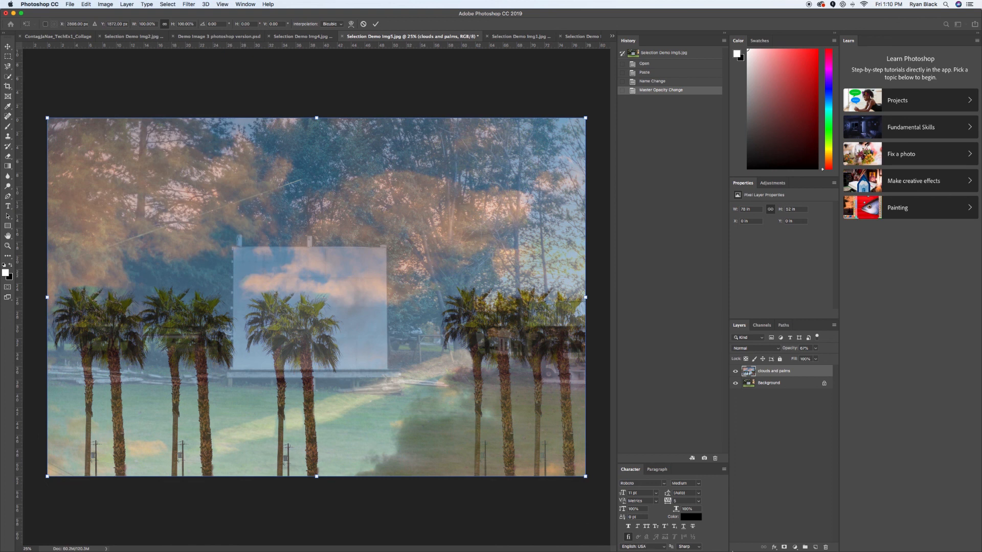
pyautogui.moveTo(586, 478); pyautogui.dragTo(421, 366)
pyautogui.moveTo(342, 341); pyautogui.dragTo(363, 345)
pyautogui.moveTo(438, 233); pyautogui.dragTo(431, 237)
pyautogui.moveTo(370, 265); pyautogui.dragTo(361, 269)
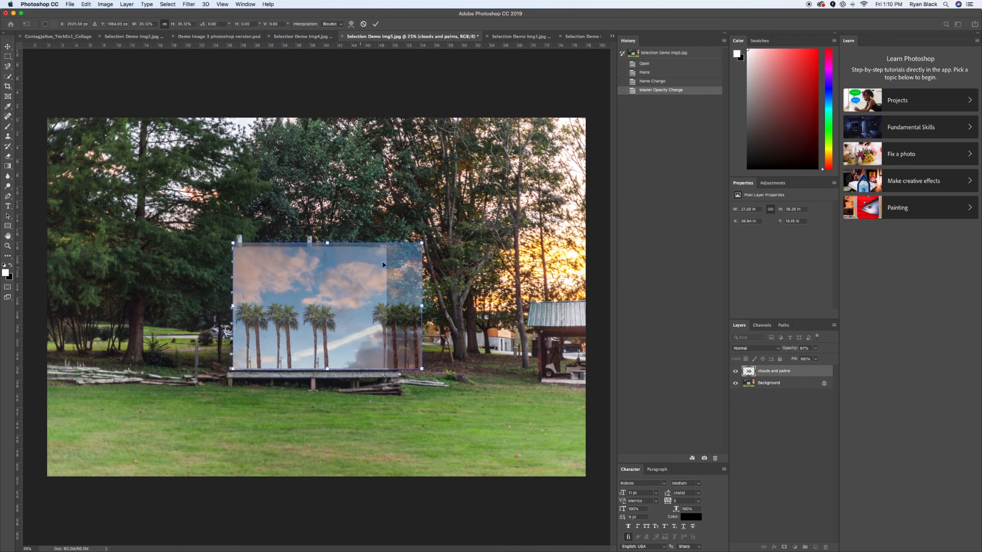
pyautogui.moveTo(422, 243); pyautogui.dragTo(415, 248)
pyautogui.moveTo(385, 277); pyautogui.dragTo(380, 281)
pyautogui.moveTo(412, 250); pyautogui.dragTo(419, 246)
pyautogui.moveTo(381, 273); pyautogui.dragTo(380, 273)
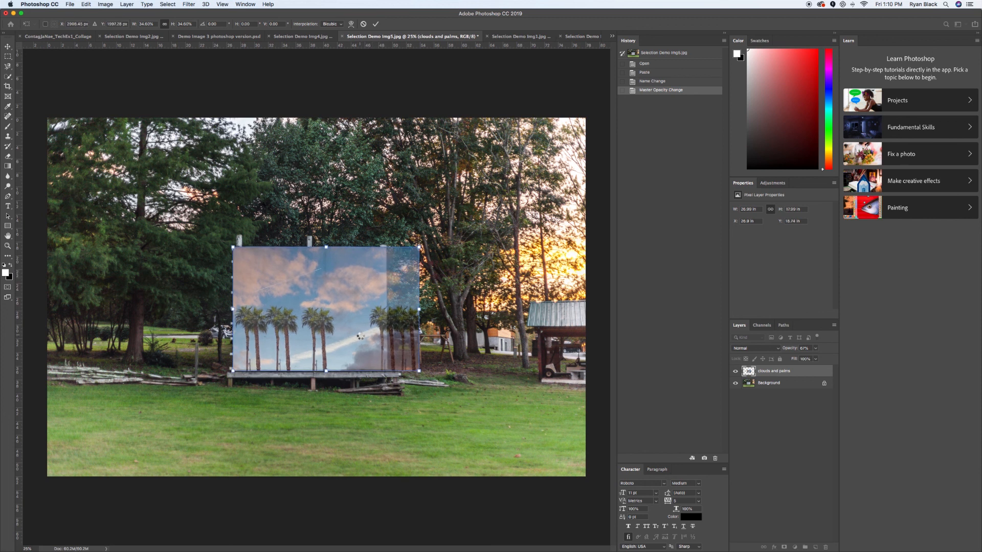
pyautogui.press('Return')
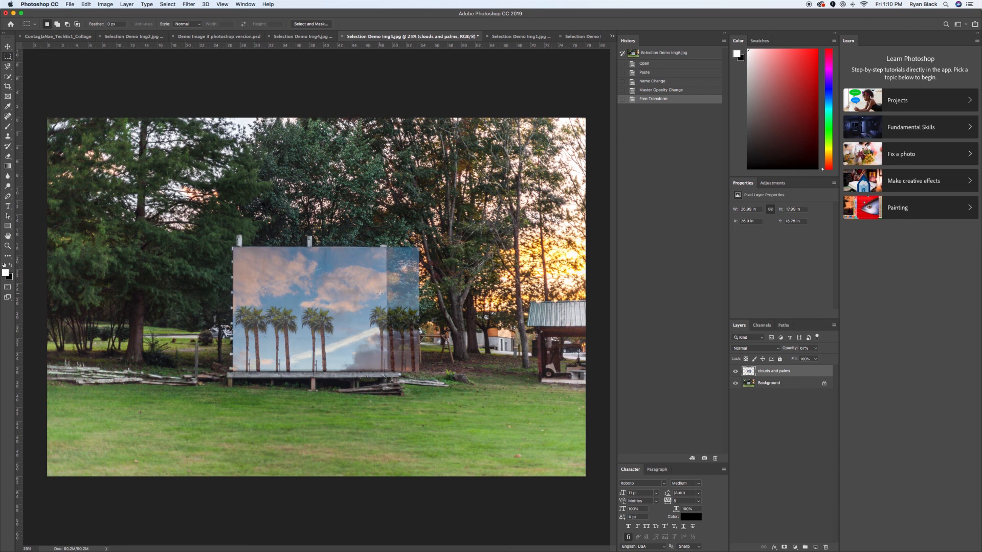
# - Set the clouds layer opacity to 58%
pyautogui.click(816, 349)
pyautogui.moveTo(816, 358); pyautogui.dragTo(835, 360)
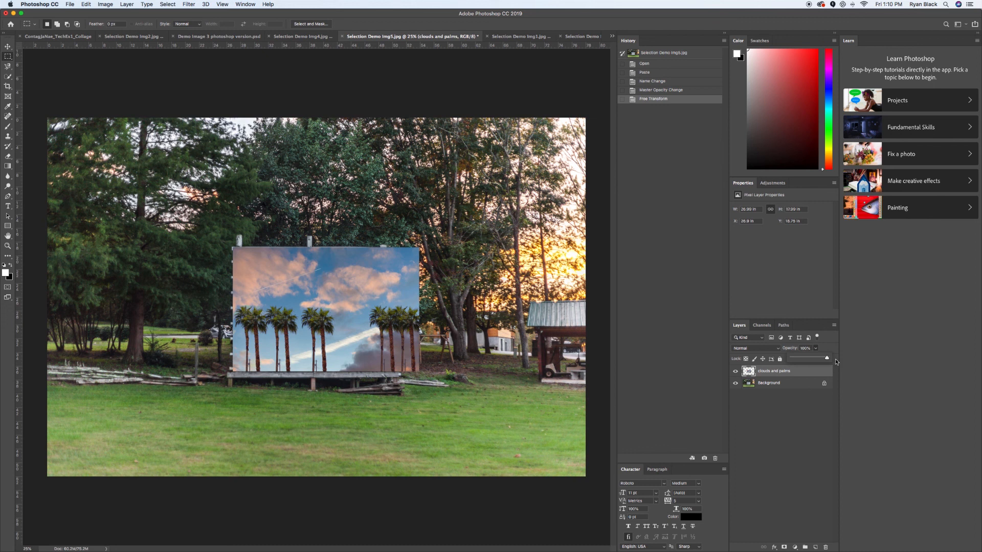
pyautogui.moveTo(819, 364); pyautogui.dragTo(814, 363)
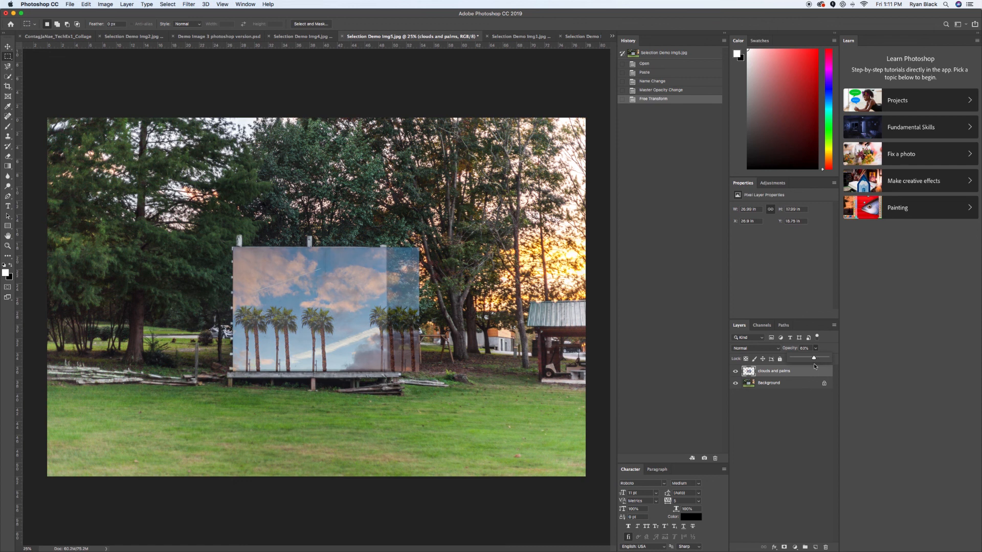
pyautogui.moveTo(814, 365); pyautogui.dragTo(813, 366)
pyautogui.moveTo(812, 365); pyautogui.dragTo(812, 365)
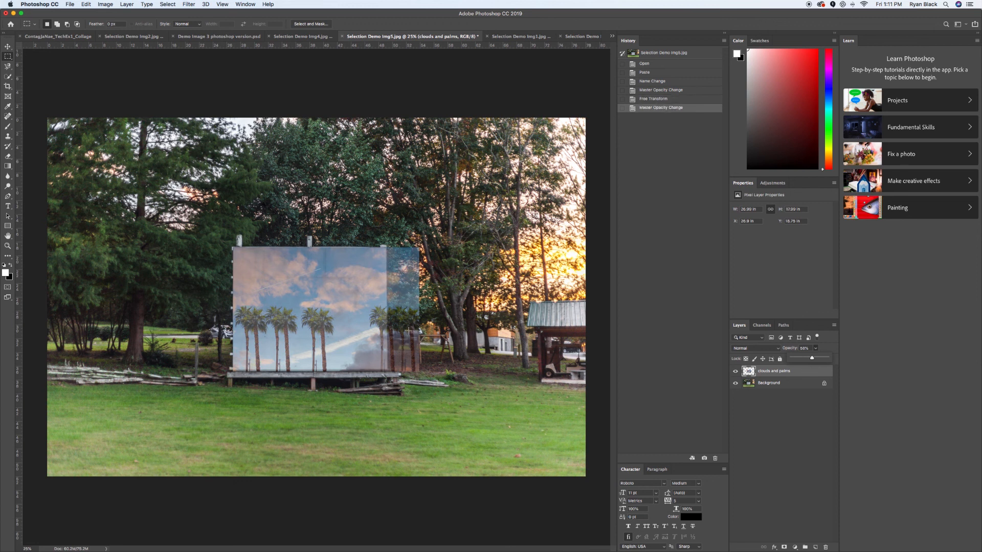
# - Add a layer mask and hide the strip overhanging the billboard's right edge
pyautogui.click(783, 547)
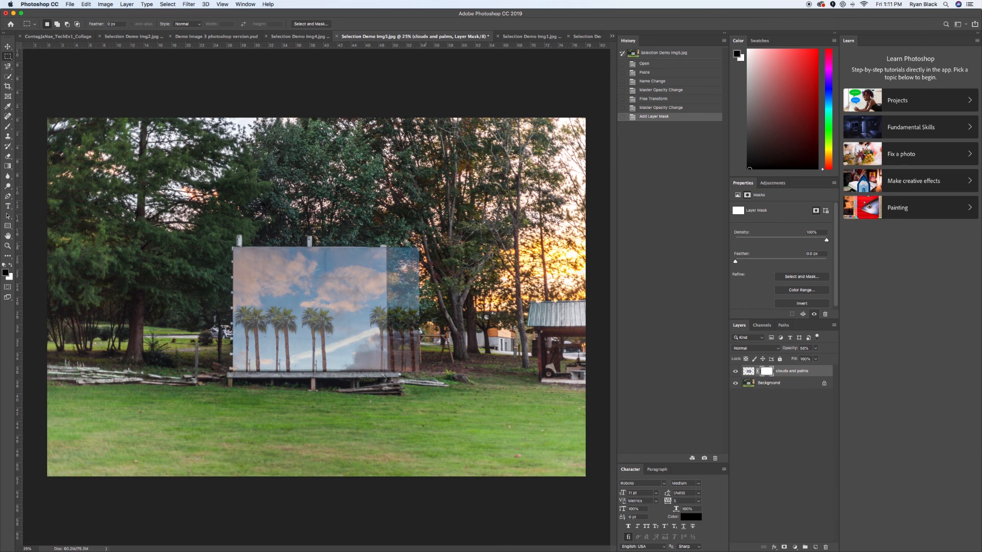
pyautogui.moveTo(387, 246); pyautogui.dragTo(422, 374)
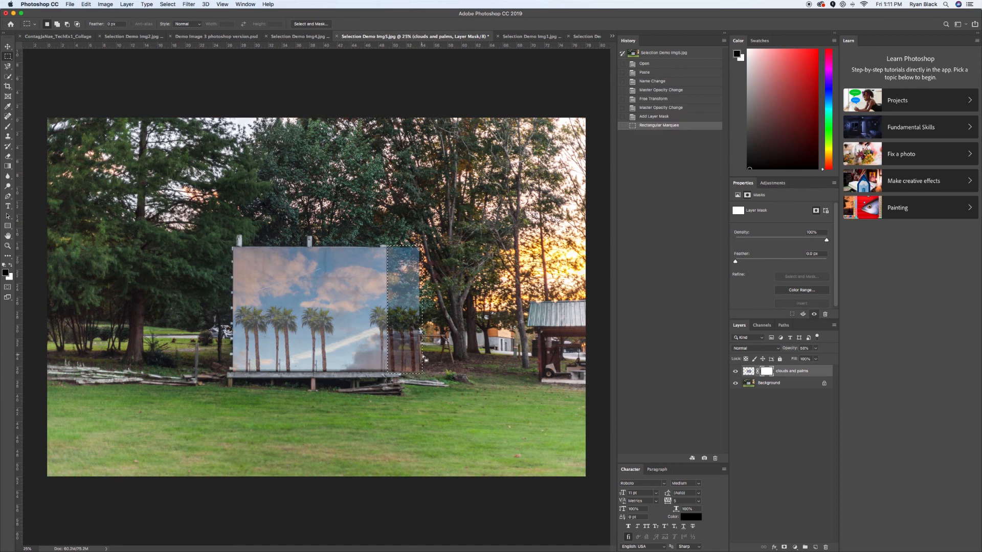
pyautogui.press('BackSpace')
pyautogui.press('Delete')
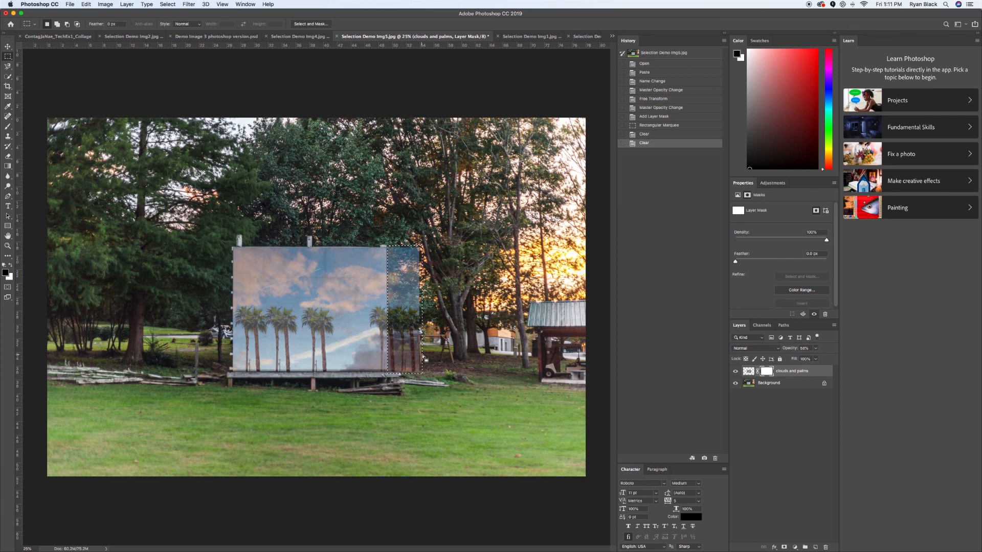
pyautogui.press('x')
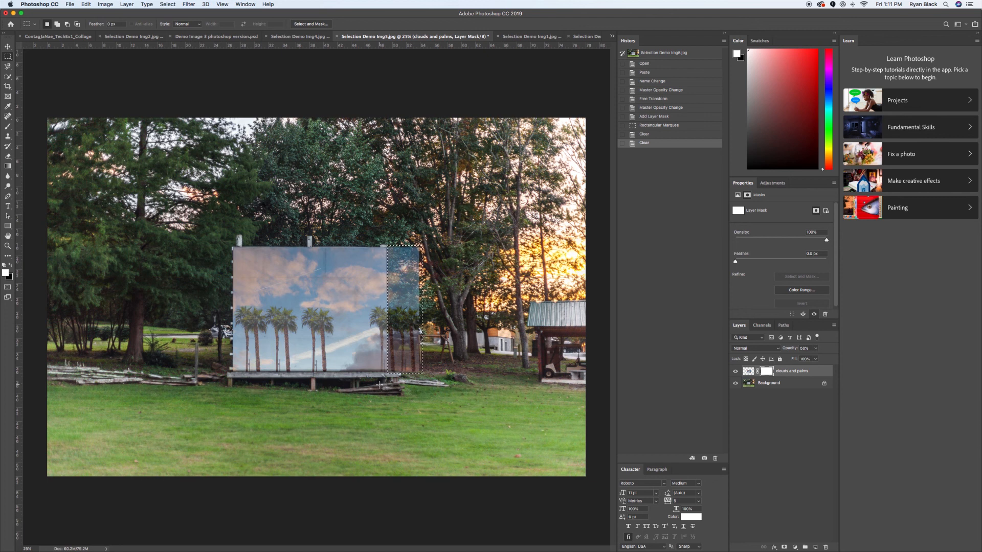
pyautogui.press('Delete')
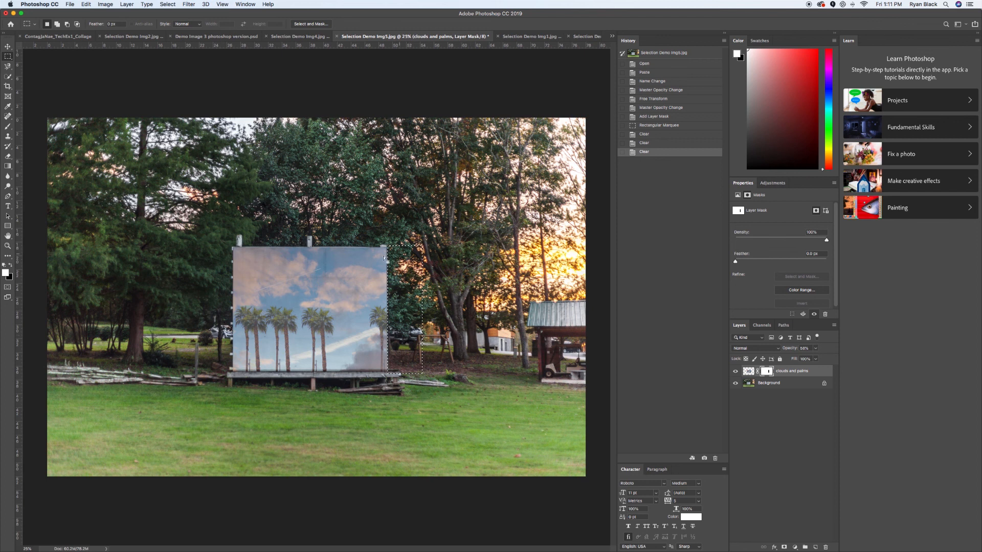
# - Deselect and discard a trial brush stroke on the mask
pyautogui.press('super+d')
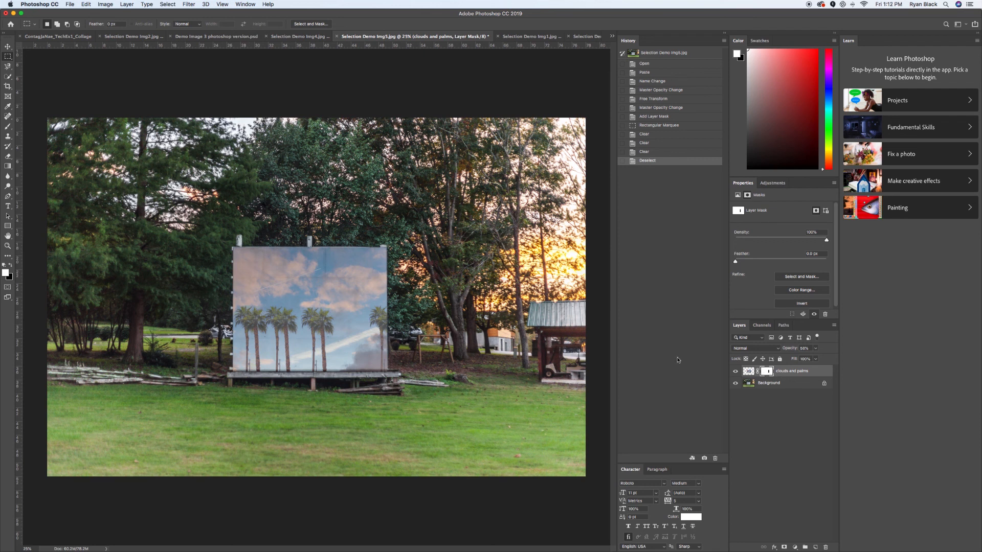
pyautogui.press('b')
pyautogui.moveTo(396, 279)
pyautogui.mouseDown()
pyautogui.moveTo(389, 254)
pyautogui.moveTo(394, 281)
pyautogui.moveTo(394, 231)
pyautogui.moveTo(437, 311)
pyautogui.moveTo(425, 284)
pyautogui.moveTo(409, 305)
pyautogui.moveTo(387, 275)
pyautogui.moveTo(400, 430)
pyautogui.moveTo(402, 335)
pyautogui.moveTo(421, 294)
pyautogui.moveTo(423, 359)
pyautogui.moveTo(420, 223)
pyautogui.moveTo(426, 265)
pyautogui.moveTo(408, 256)
pyautogui.moveTo(406, 279)
pyautogui.mouseUp()
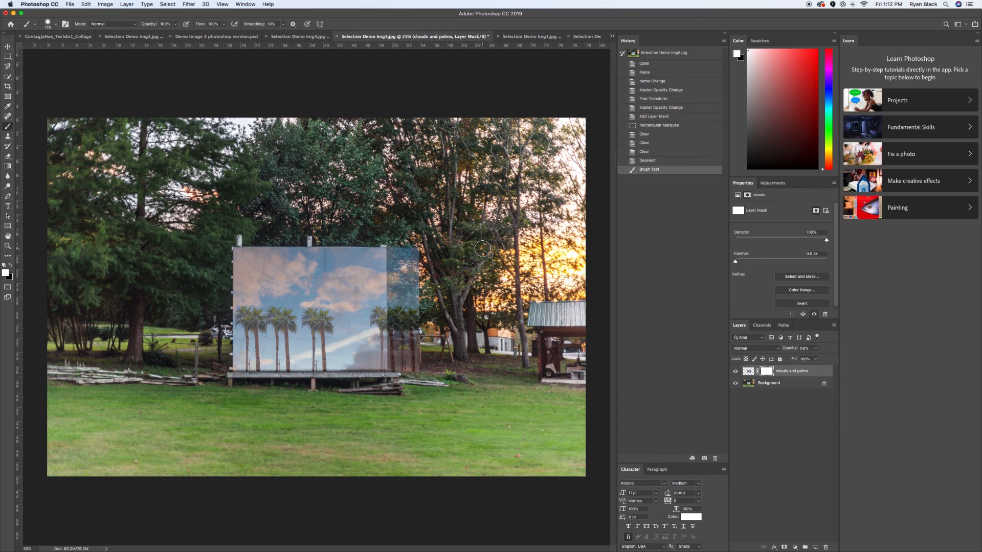
pyautogui.press('super+z')
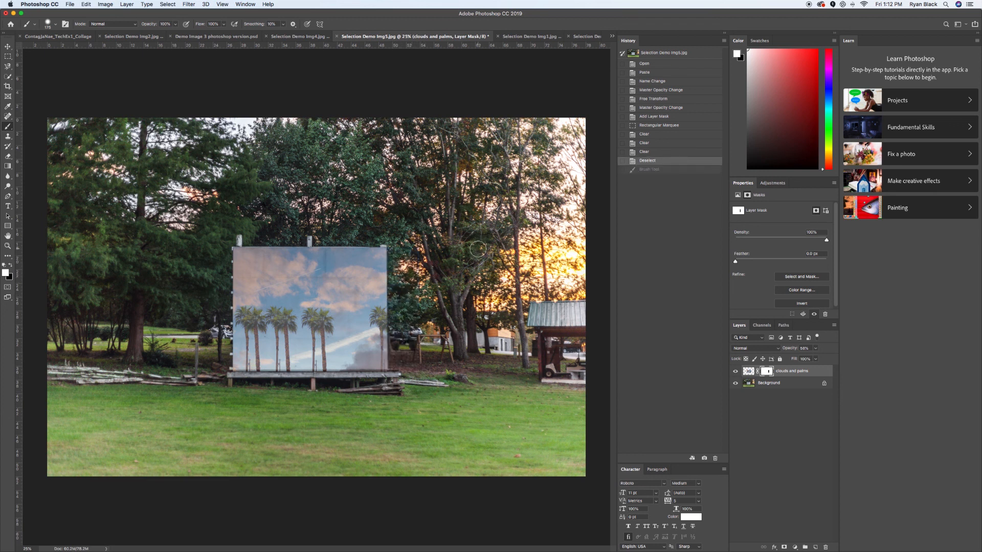
# - Readjust the clouds layer opacity to 67%
pyautogui.click(814, 348)
pyautogui.moveTo(816, 360)
pyautogui.mouseDown()
pyautogui.moveTo(838, 363)
pyautogui.moveTo(822, 367)
pyautogui.mouseUp()
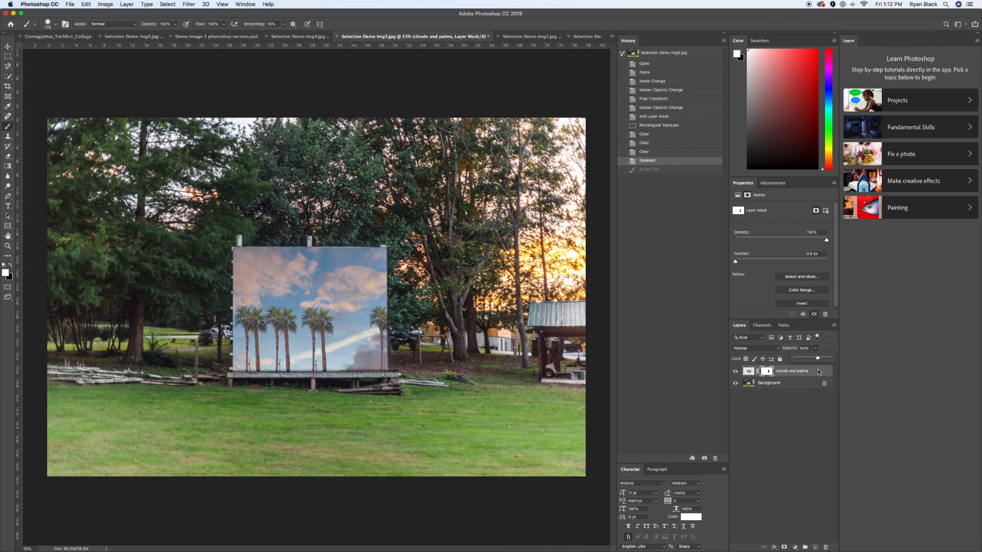
pyautogui.moveTo(817, 372); pyautogui.dragTo(815, 374)
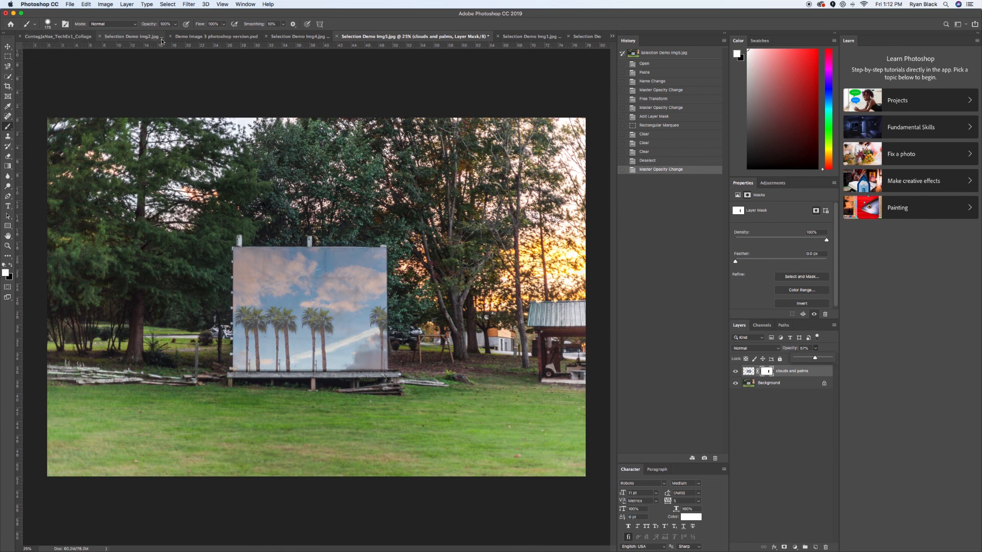
pyautogui.click(152, 37)
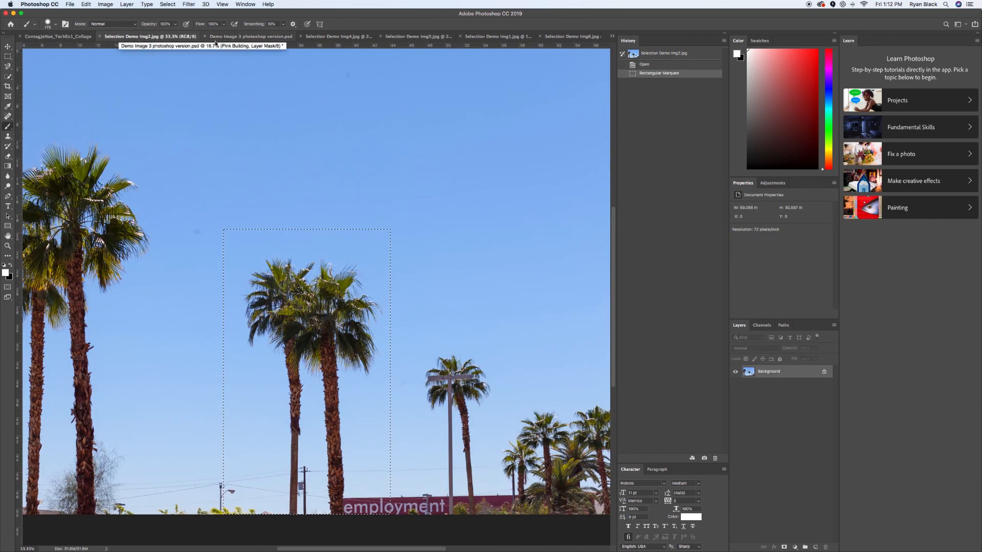
# - Paste the selected hand from the hand-on-wood photo into Selection Demo Img5.jpg as Layer 1
pyautogui.click(242, 40)
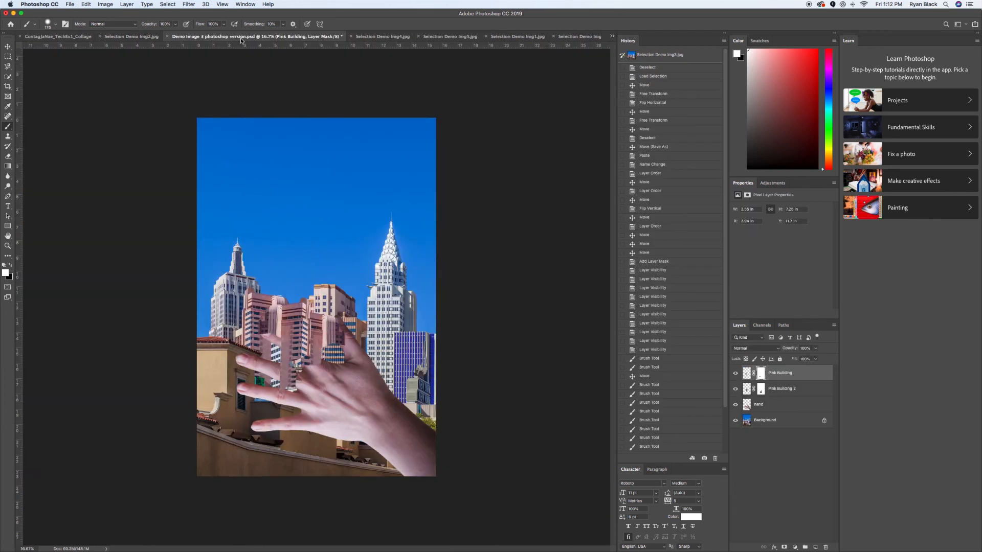
pyautogui.click(450, 37)
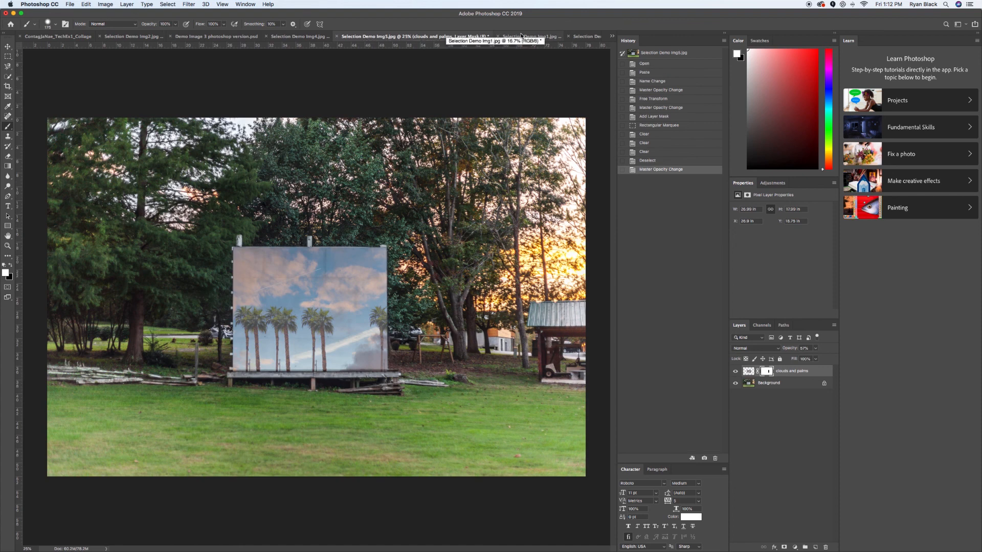
pyautogui.click(516, 38)
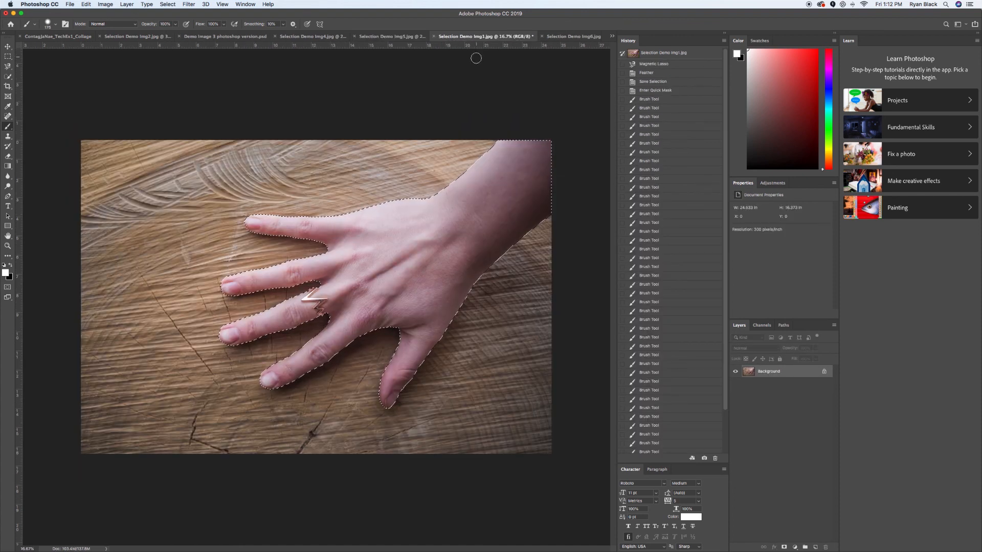
pyautogui.click(383, 39)
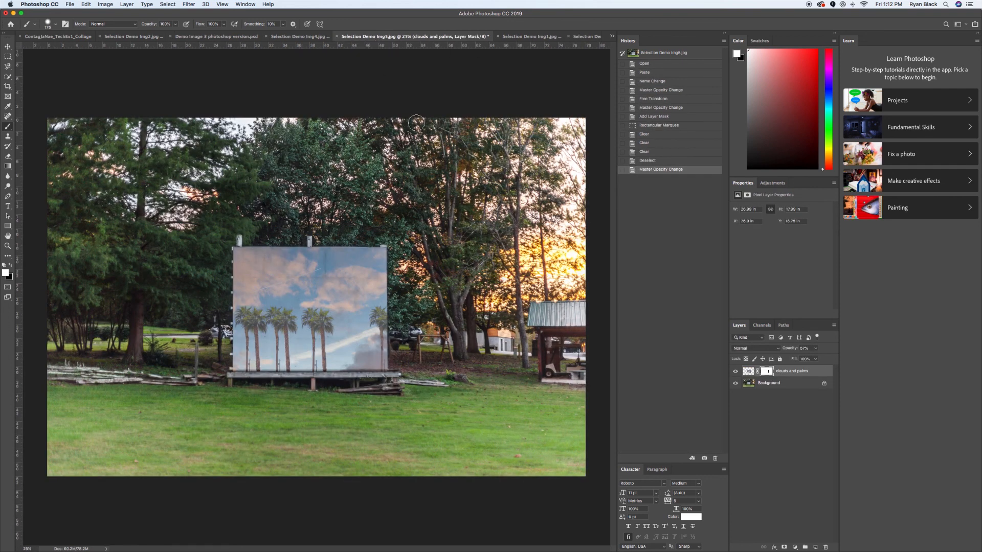
pyautogui.press('super+v')
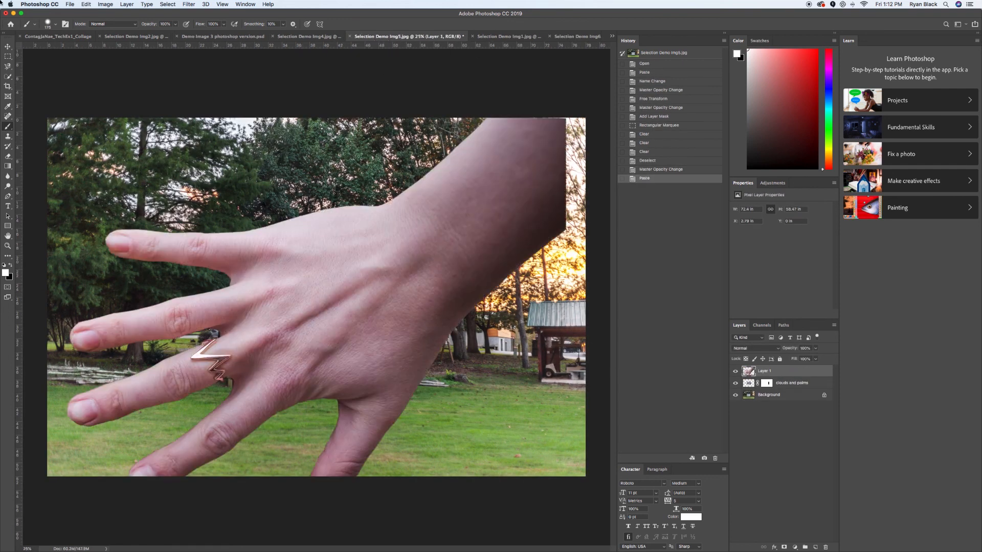
# - Scale the hand down to about 20% and position it over the billboard's upper-right corner
pyautogui.click(94, 5)
pyautogui.moveTo(164, 182)
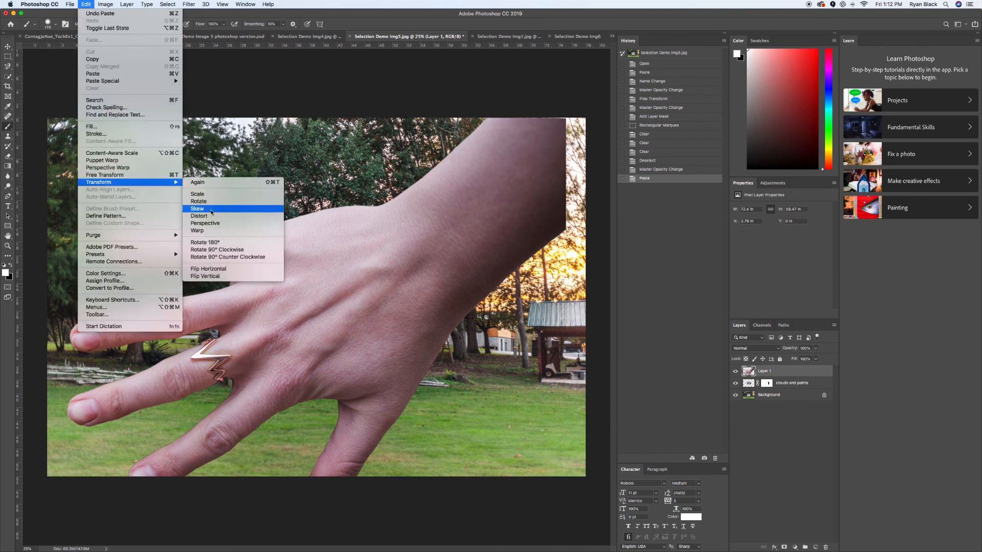
pyautogui.click(205, 196)
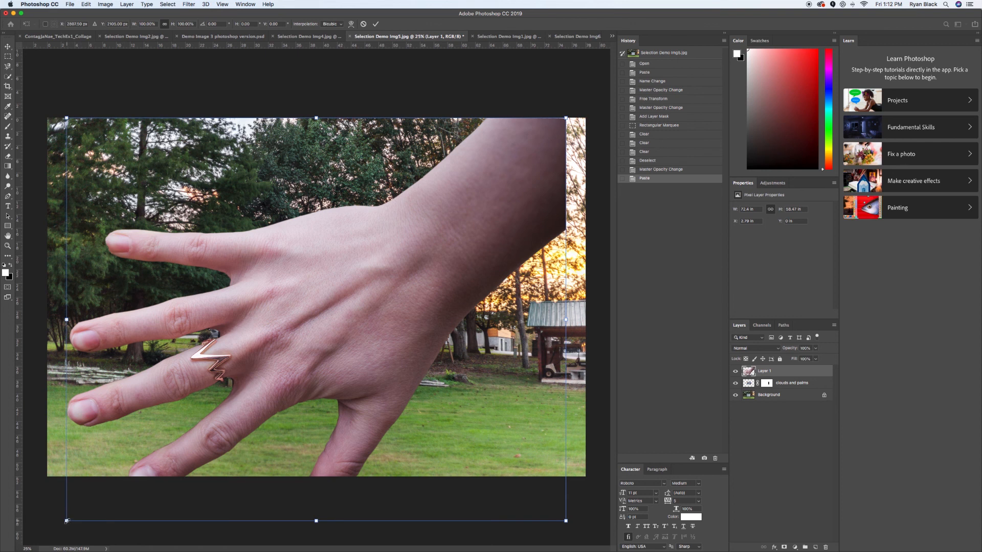
pyautogui.moveTo(66, 521); pyautogui.dragTo(286, 381)
pyautogui.moveTo(329, 310); pyautogui.dragTo(350, 285)
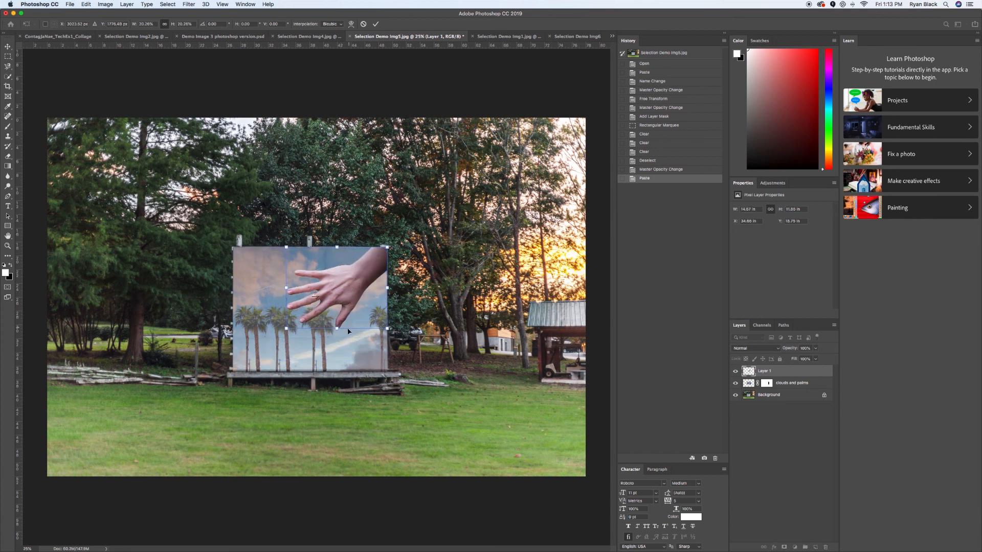
pyautogui.press('b')
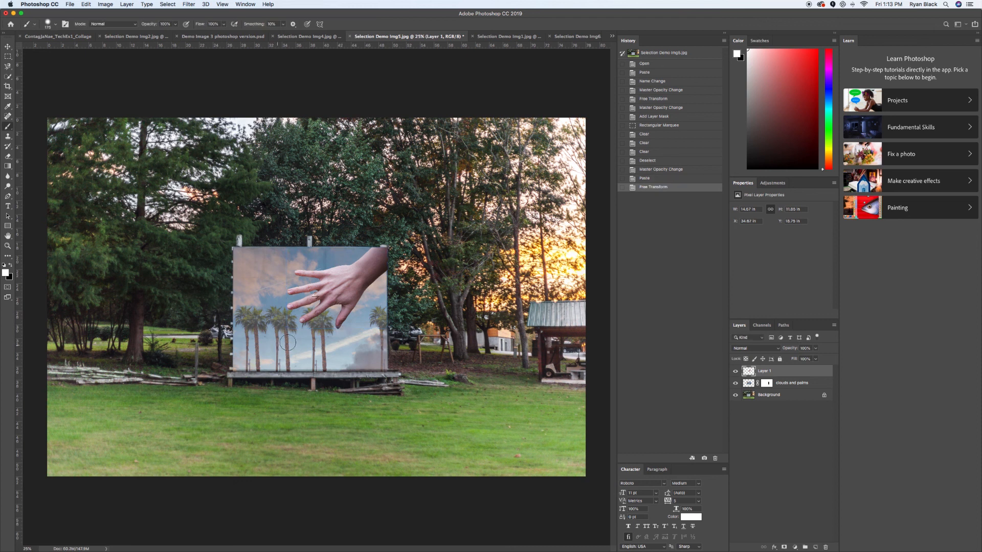
# - Lower Layer 1's opacity to about 74% and rename it 'hand'
pyautogui.click(816, 349)
pyautogui.moveTo(815, 358); pyautogui.dragTo(806, 361)
pyautogui.click(762, 373)
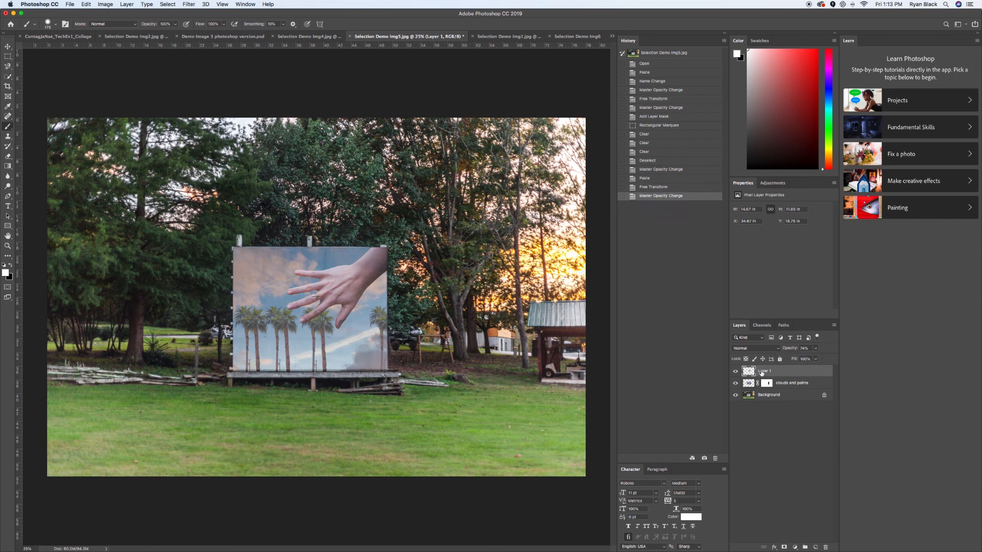
pyautogui.doubleClick(761, 372)
pyautogui.write('hand')
pyautogui.press('Return')
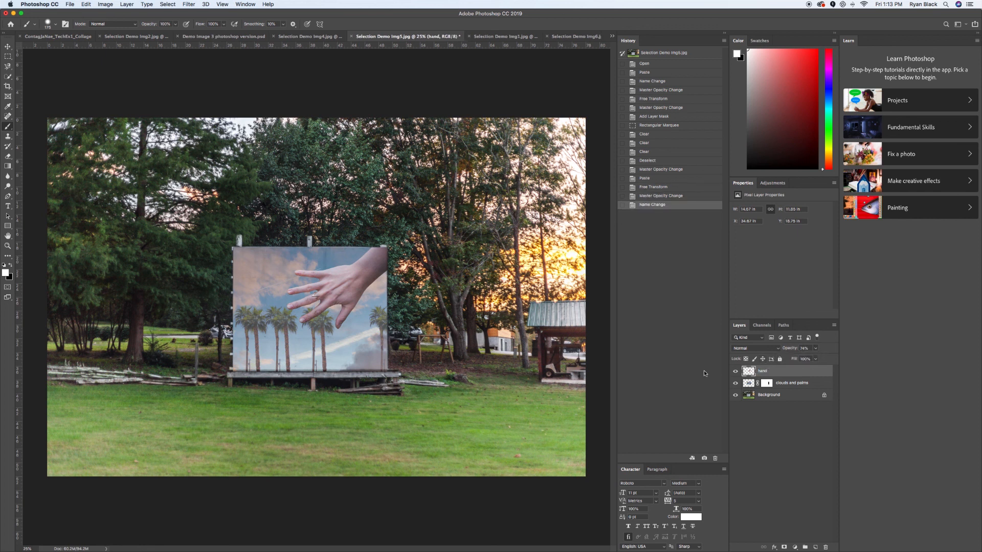
# - Set the hand layer's blend mode to Luminosity
pyautogui.click(744, 350)
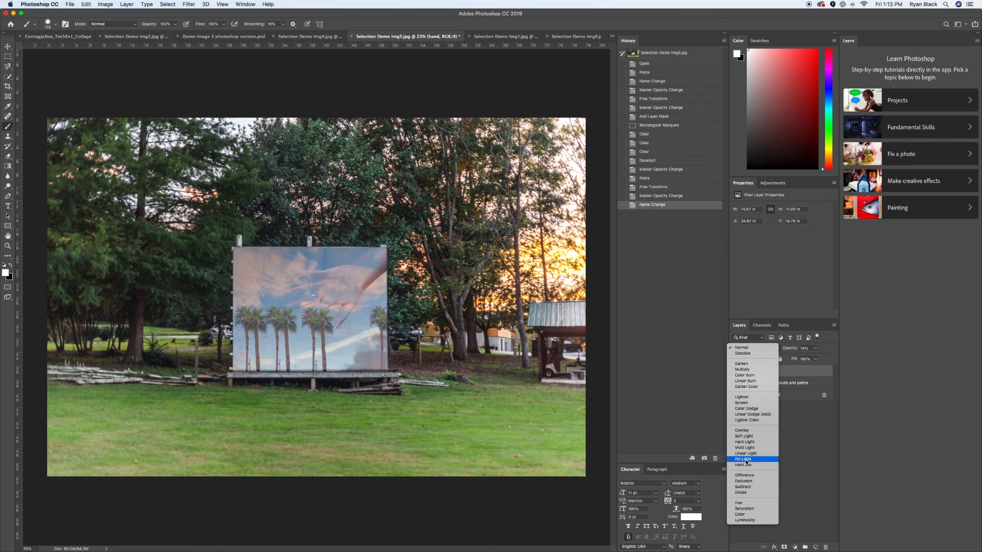
pyautogui.click(745, 520)
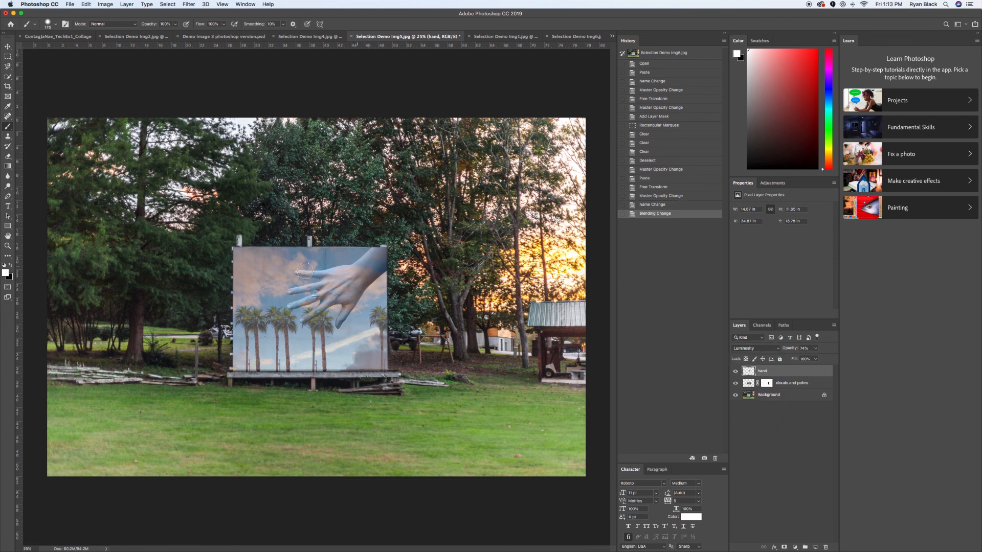
pyautogui.press('super+plus')
pyautogui.press('super+plus')
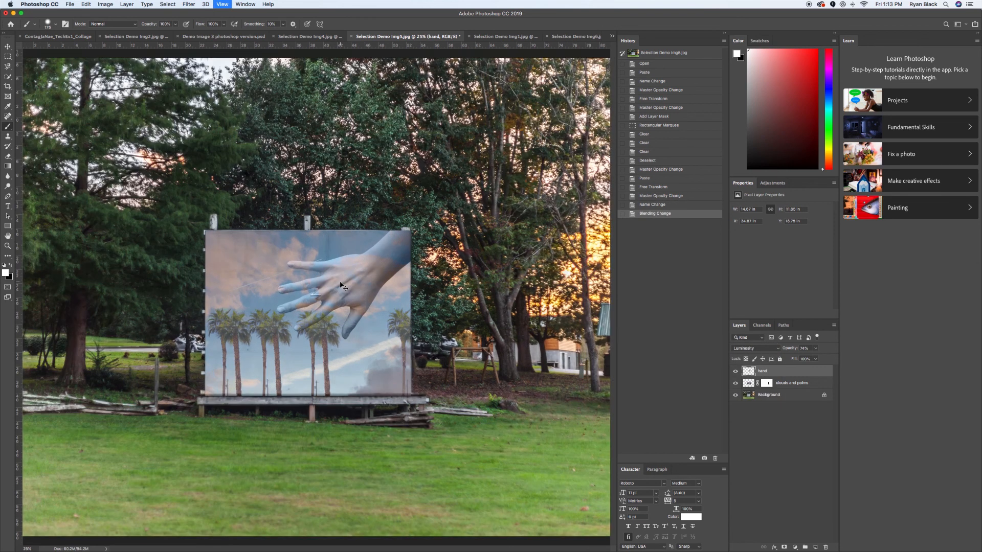
# - Nudge the hand layer slightly lower with the Move tool, then zoom back out to the whole image
pyautogui.press('super+plus')
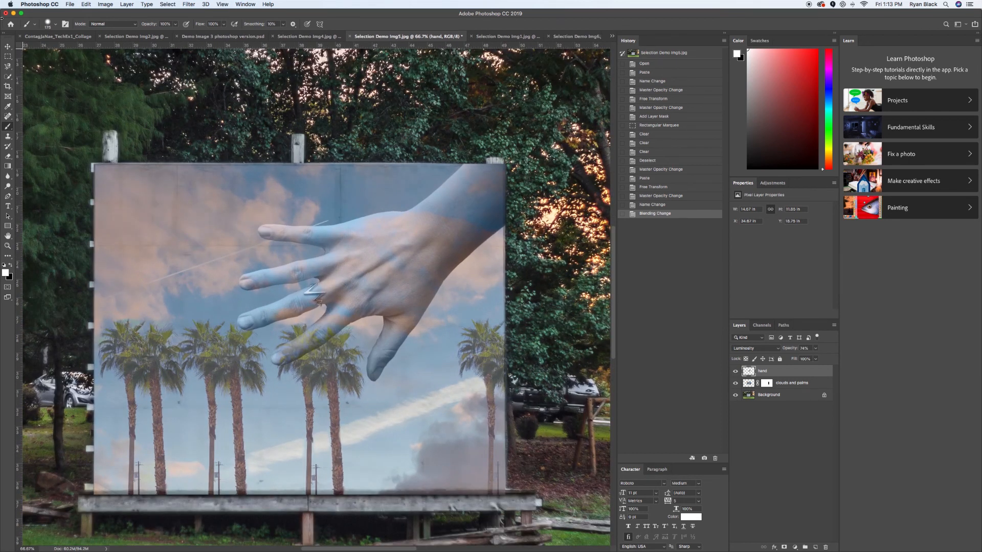
pyautogui.click(8, 47)
pyautogui.moveTo(409, 275)
pyautogui.mouseDown()
pyautogui.moveTo(401, 278)
pyautogui.moveTo(410, 274)
pyautogui.mouseUp()
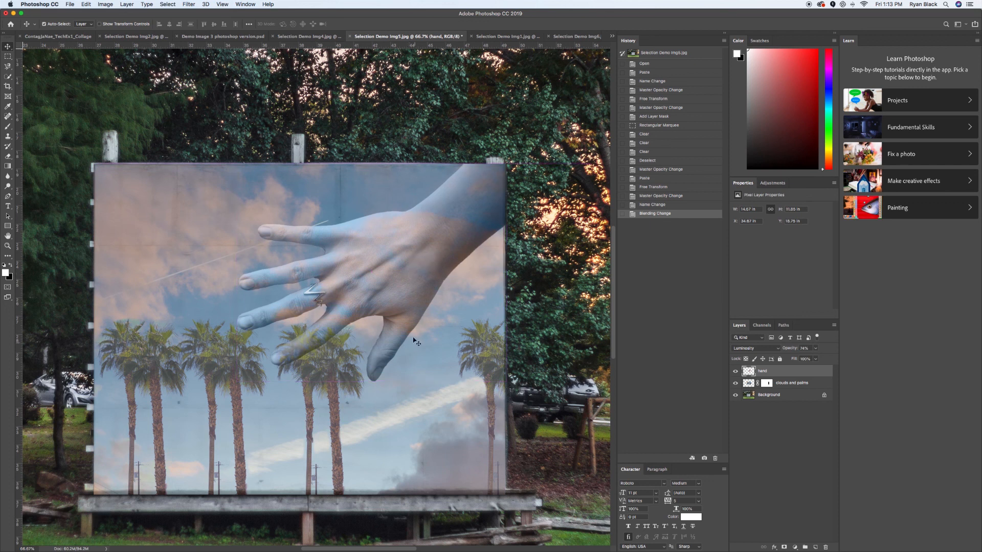
pyautogui.press('super+minus')
pyautogui.press('super+minus')
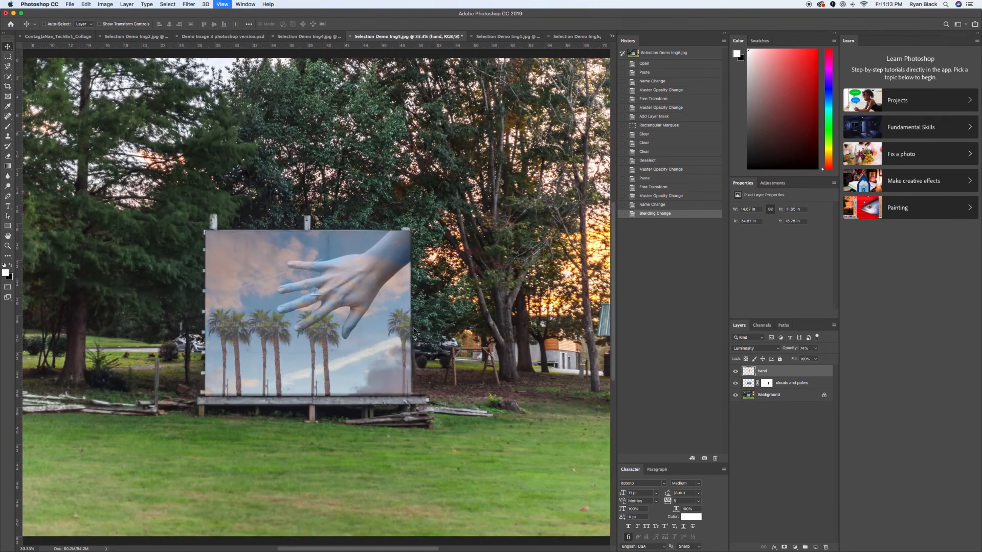
pyautogui.press('super+minus')
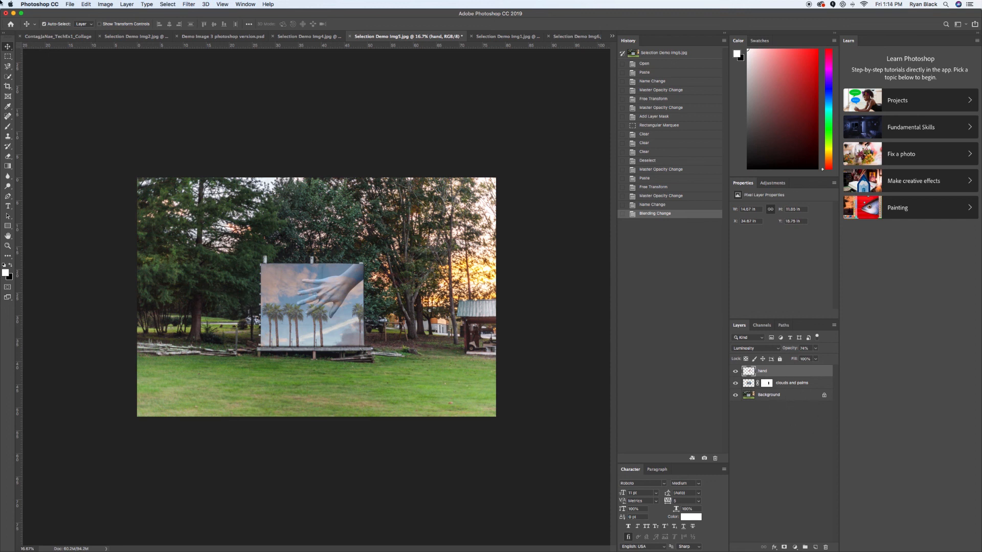
# - Deselect the leftover rectangle in the palm-tree photo and go back to the billboard composite
pyautogui.click(26, 36)
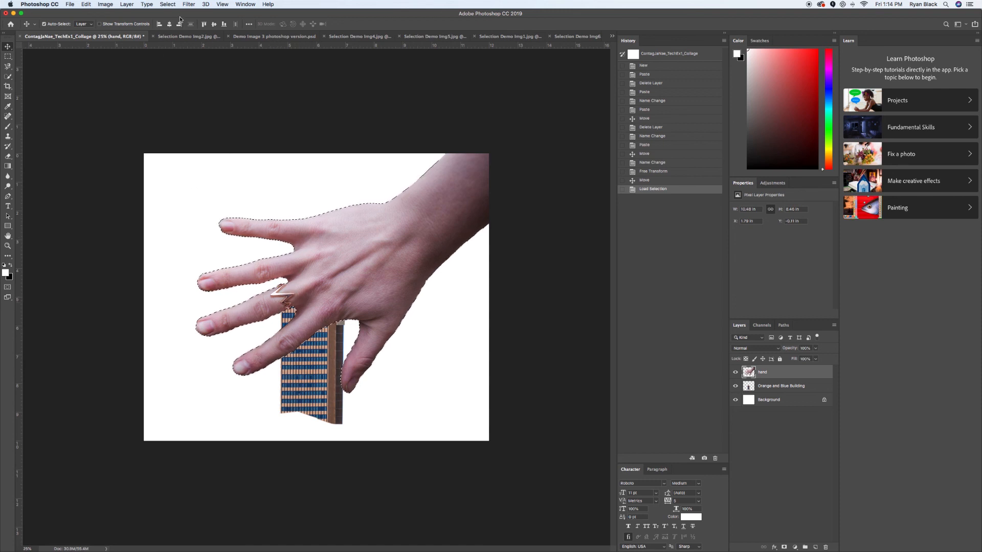
pyautogui.click(184, 37)
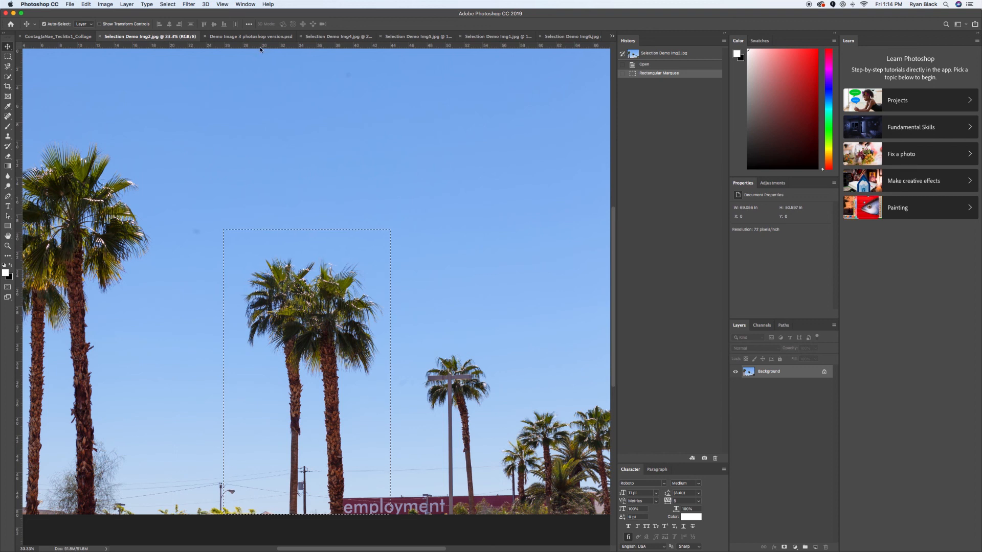
pyautogui.press('super+minus')
pyautogui.press('super+minus')
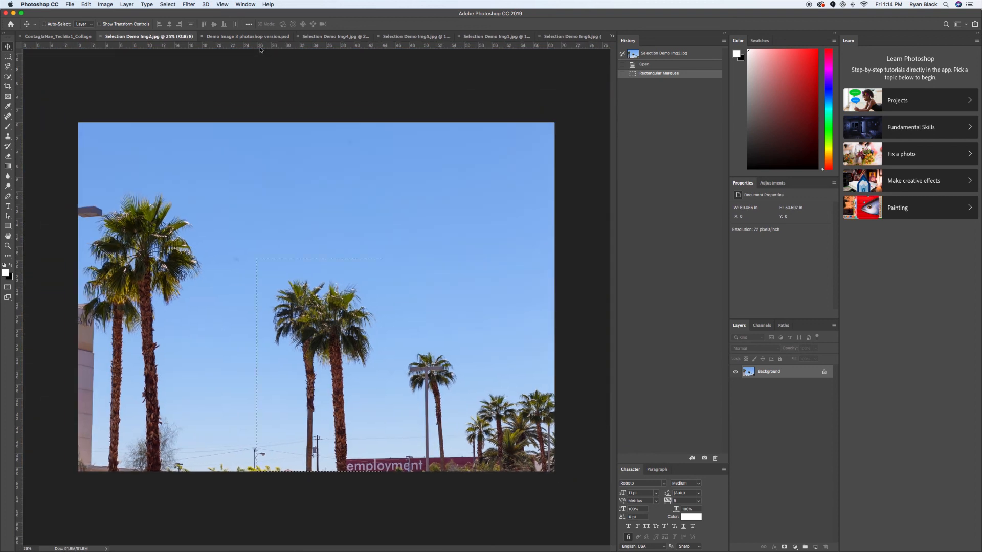
pyautogui.press('super+d')
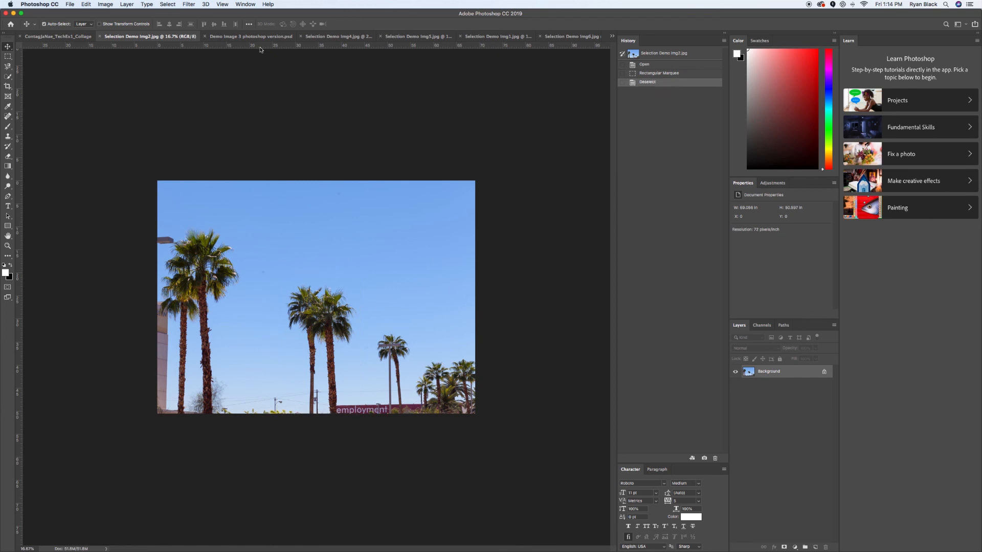
pyautogui.click(42, 37)
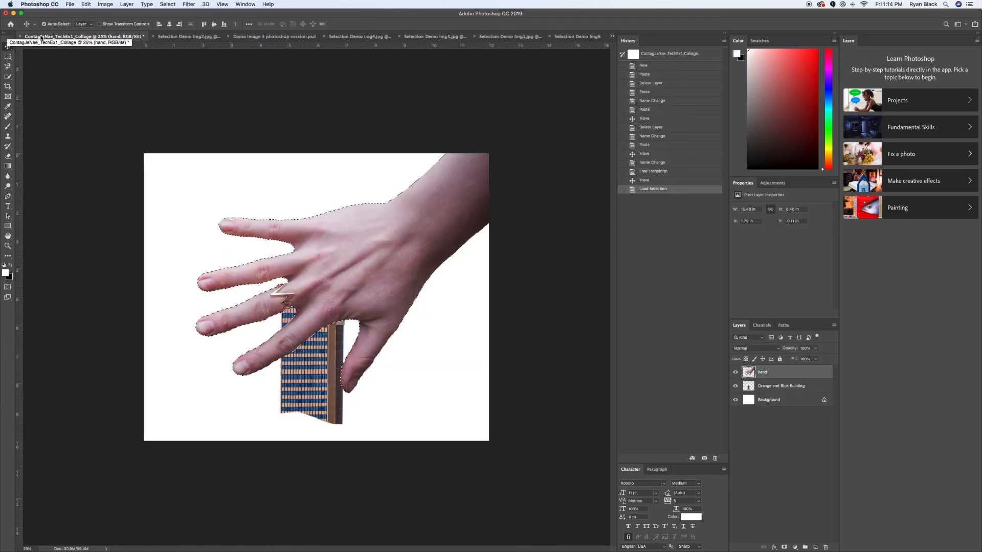
pyautogui.click(425, 38)
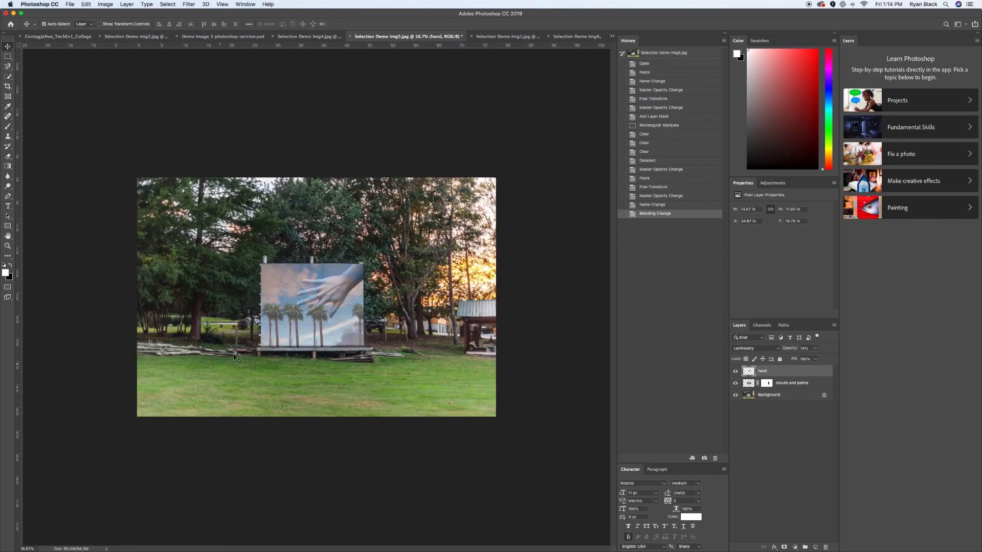
# - Save the composite as a Photoshop PSD named with the author's name plus '_ProjectorImgCollage_', keeping compatibility on
pyautogui.click(69, 5)
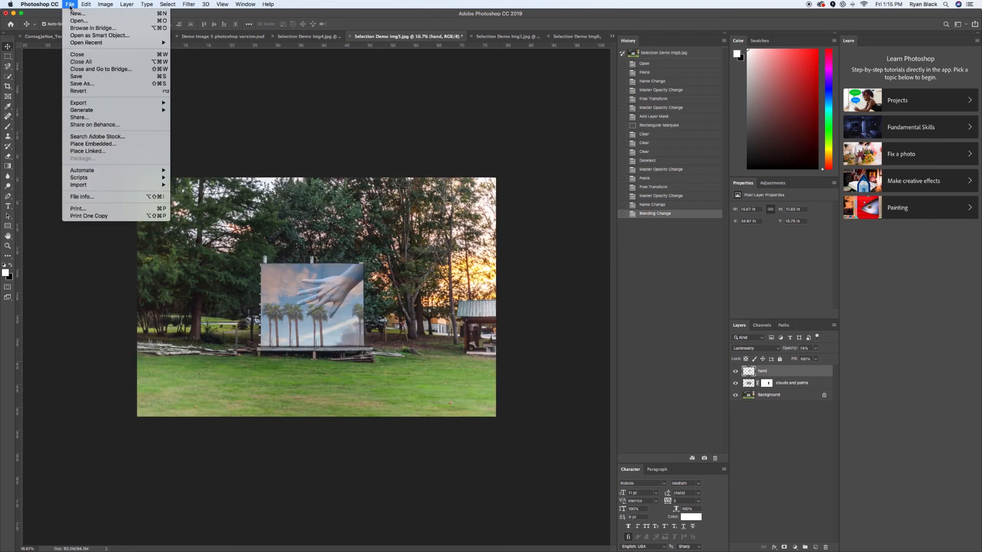
pyautogui.click(87, 84)
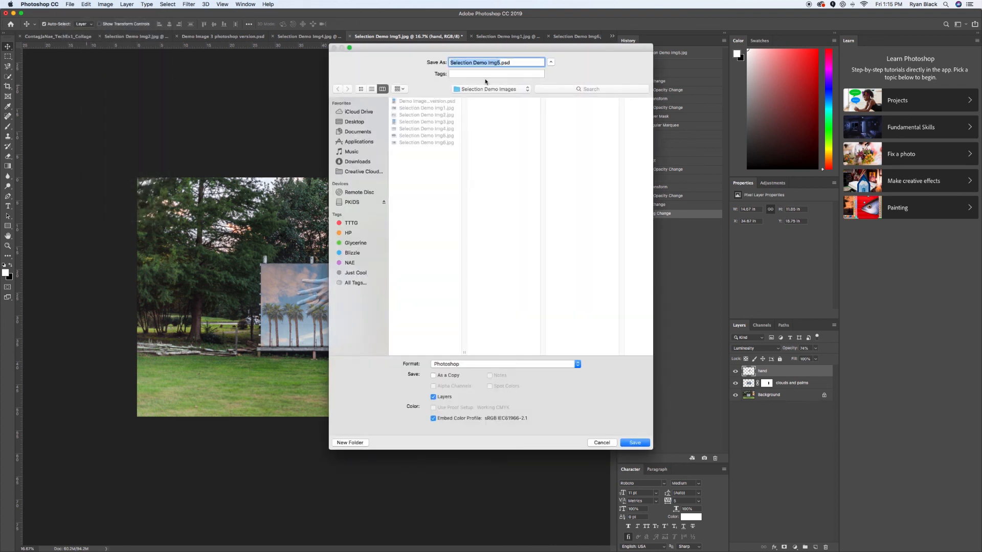
pyautogui.write('ContagJ')
pyautogui.write('aNae')
pyautogui.write('_')
pyautogui.write('ProjectorIm')
pyautogui.write('gCollage')
pyautogui.write('_')
pyautogui.click(634, 443)
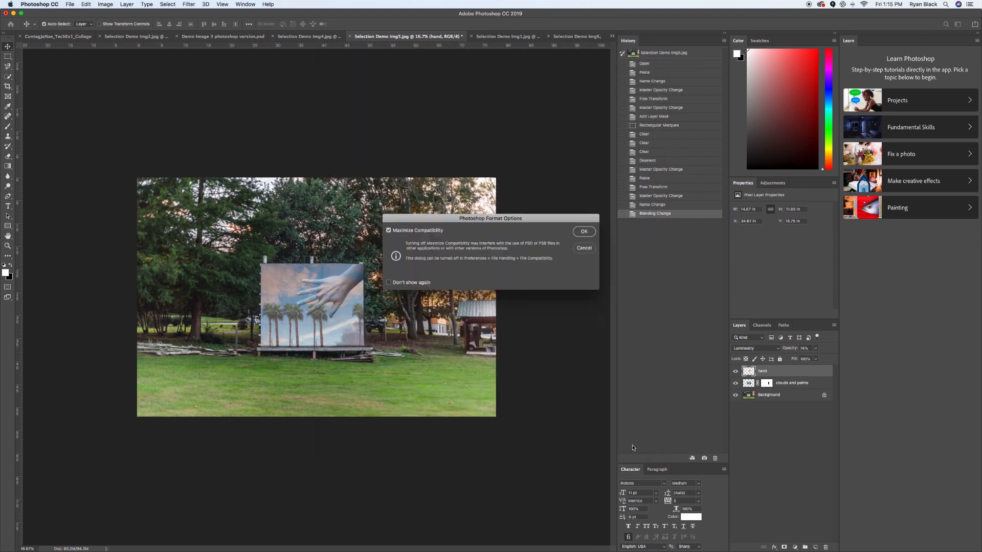
pyautogui.click(583, 231)
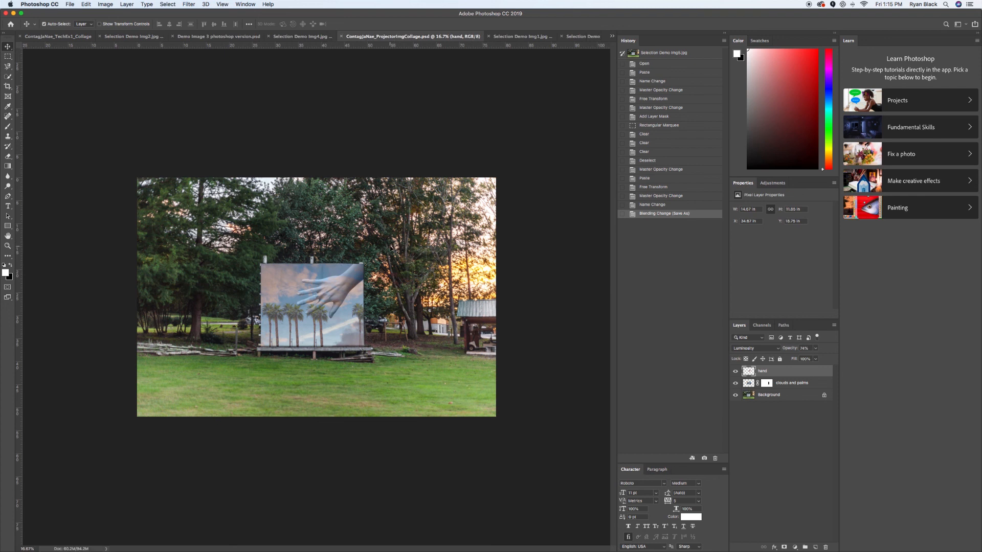
# - Save a Maximum-quality JPEG copy, replacing 'ProjectorImgCollage' in the file name with 'TechEx1_Collage'
pyautogui.click(70, 5)
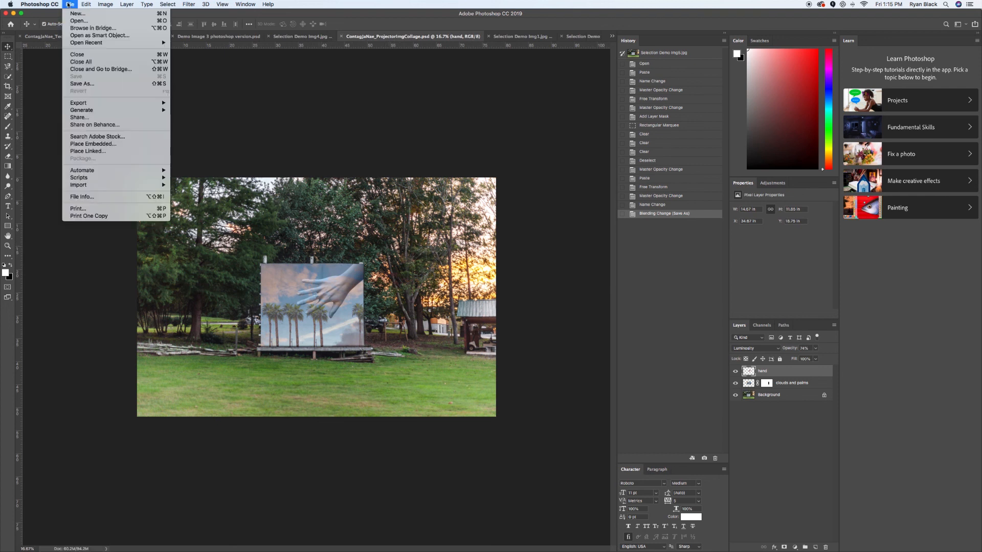
pyautogui.click(82, 84)
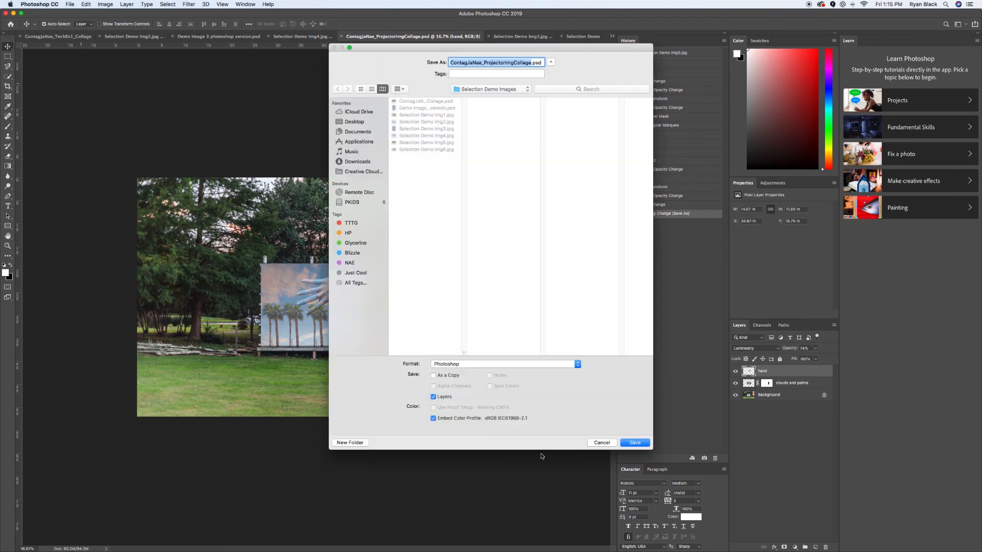
pyautogui.click(476, 366)
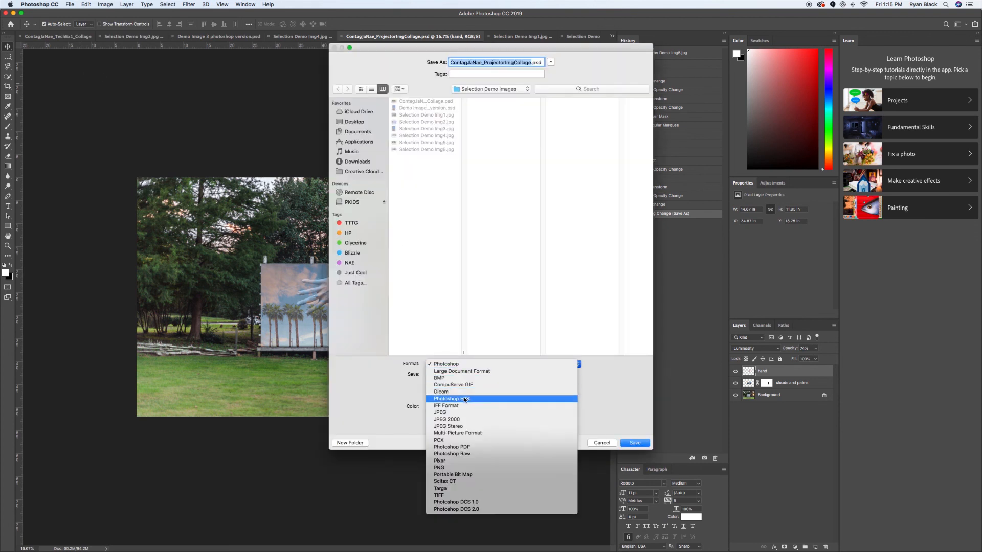
pyautogui.click(457, 412)
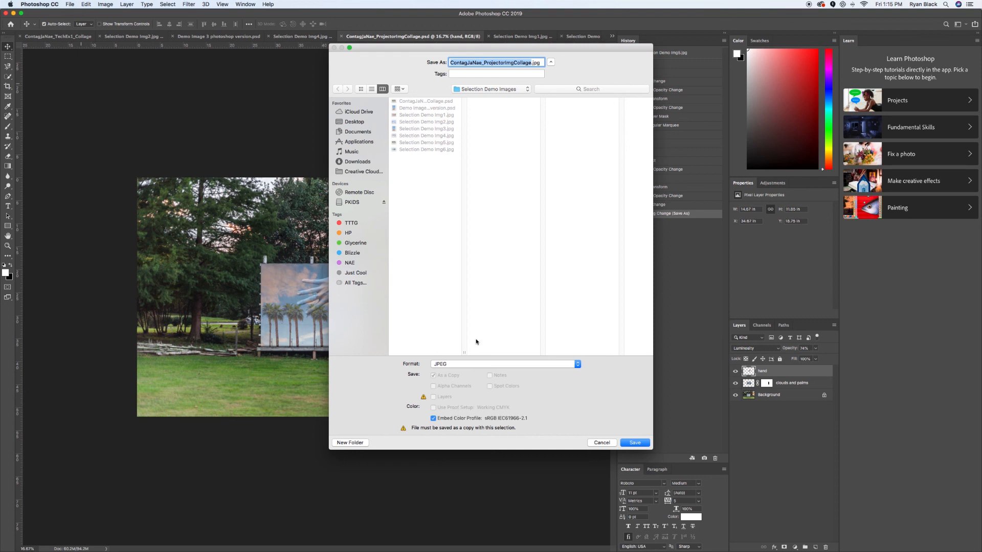
pyautogui.click(527, 62)
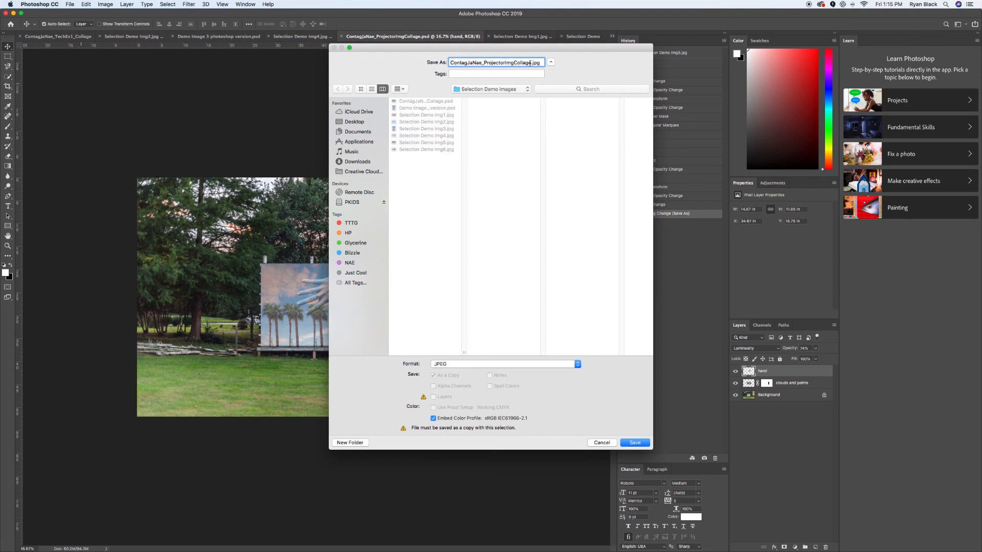
pyautogui.moveTo(531, 63); pyautogui.dragTo(487, 63)
pyautogui.write('TechEx1_Collage')
pyautogui.click(633, 440)
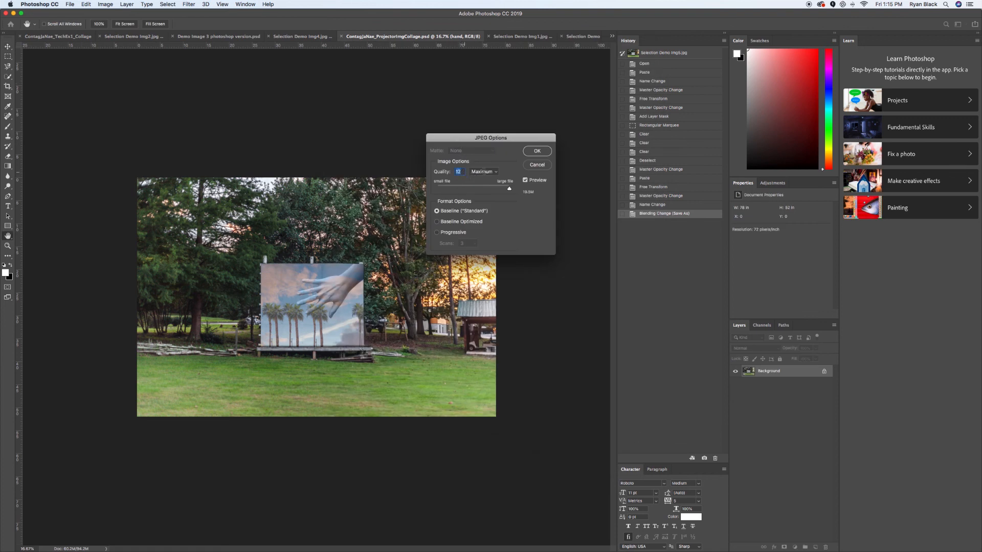
pyautogui.click(547, 154)
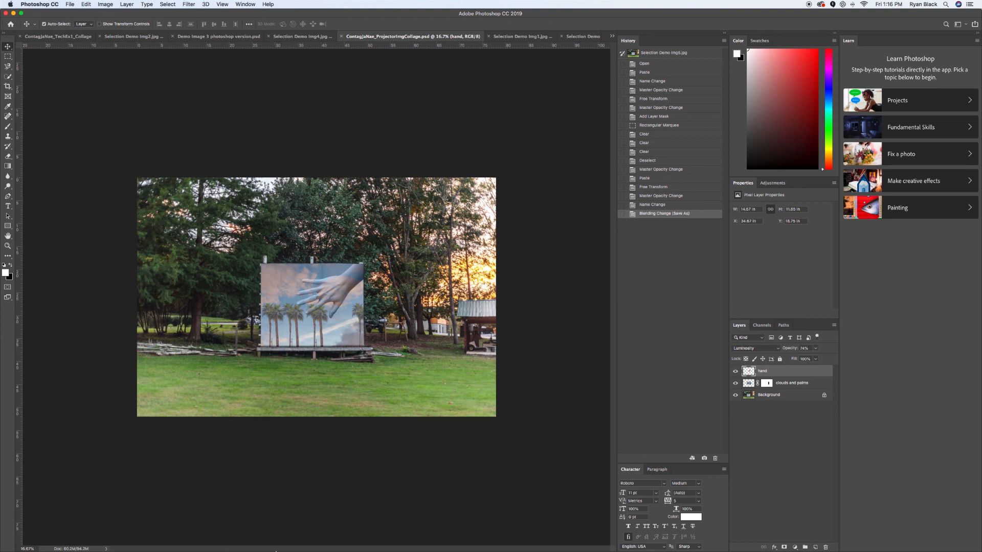
pyautogui.moveTo(275, 551)
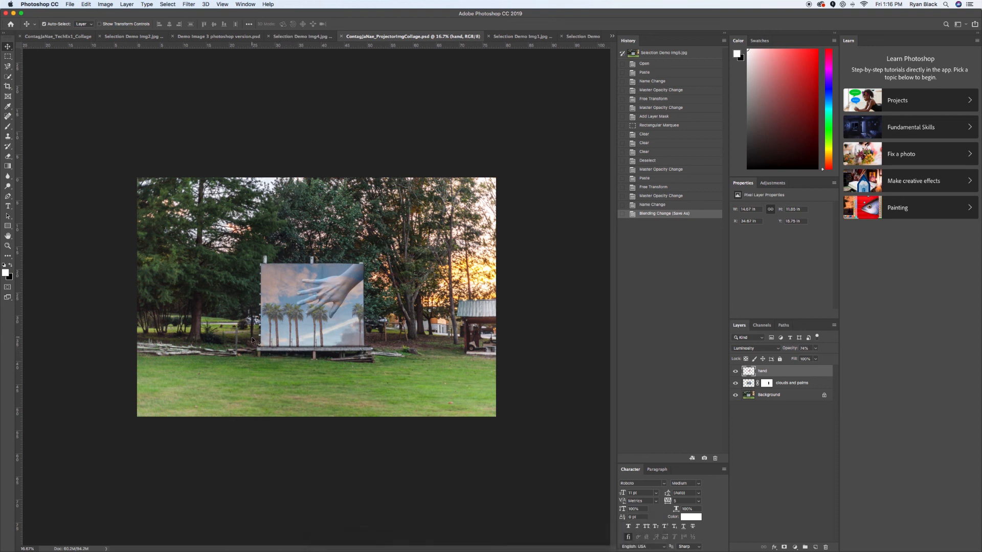